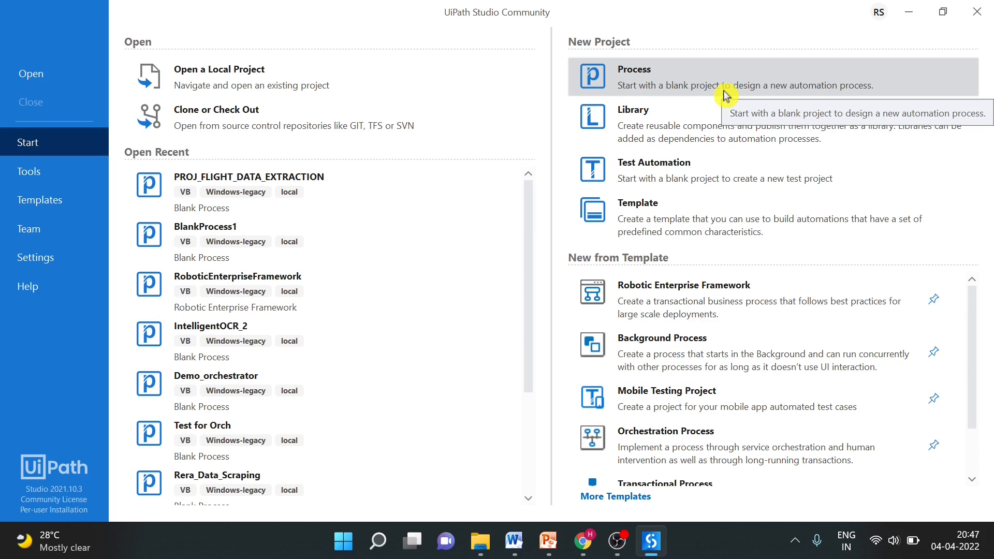
Step: Start a new blank process and set its location to the Flight Data Extraction folder
{"action": "left_click", "coordinate": [662, 78]}
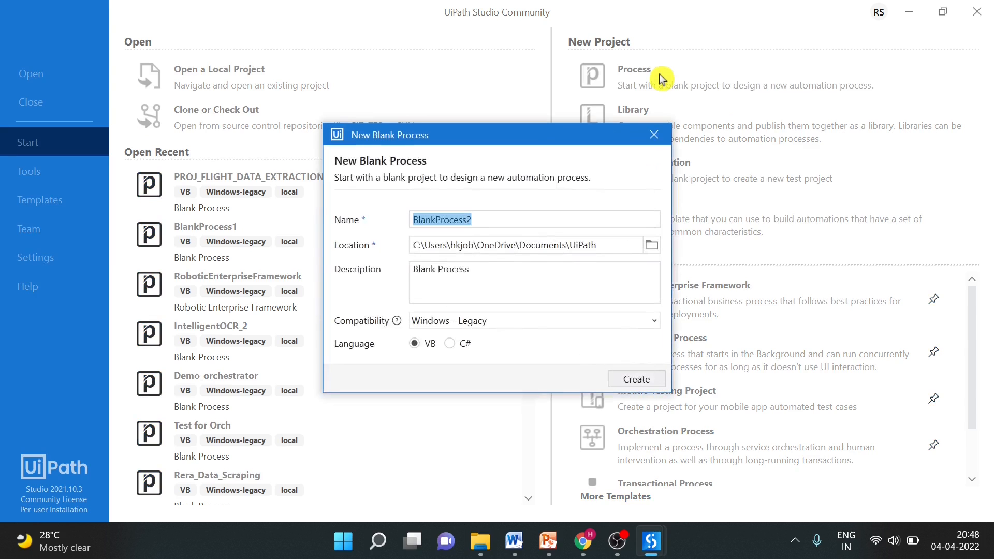
{"action": "left_click", "coordinate": [652, 248]}
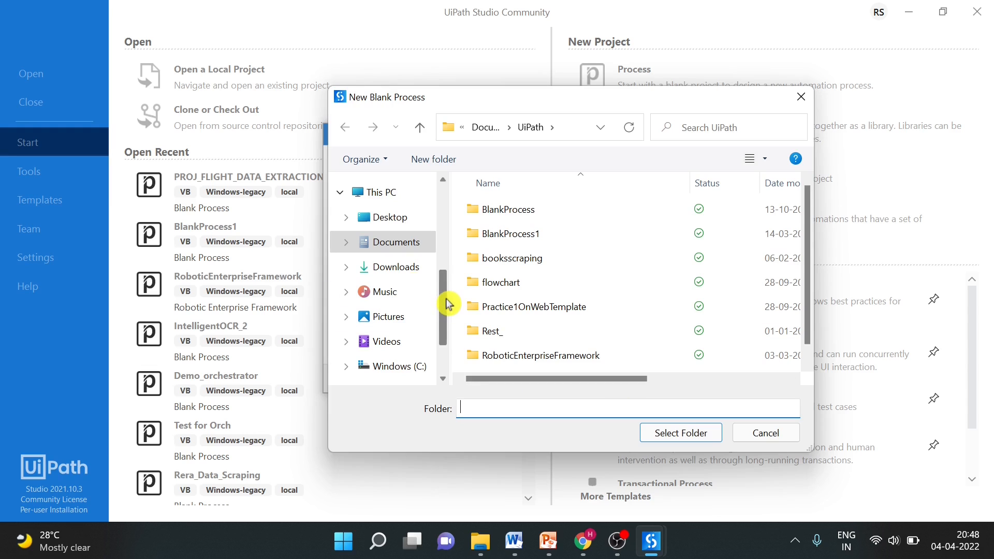
{"action": "left_click_drag", "start_coordinate": [448, 304], "coordinate": [443, 222]}
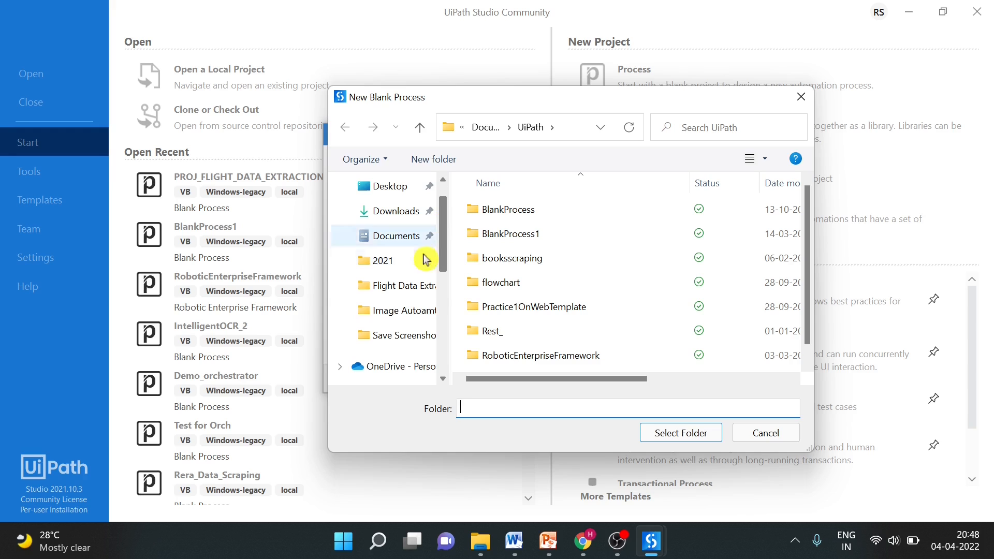
{"action": "left_click", "coordinate": [406, 286]}
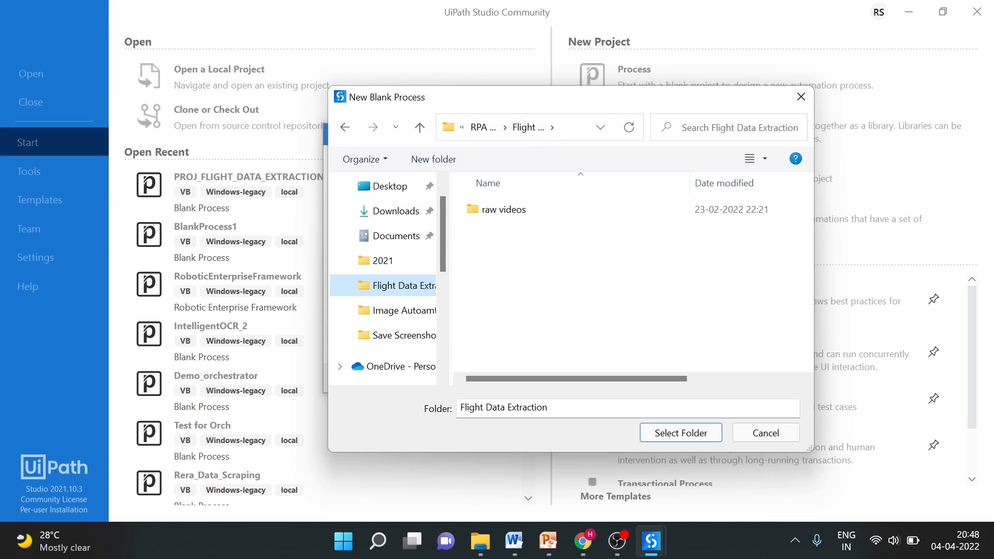
{"action": "double_click", "coordinate": [529, 408]}
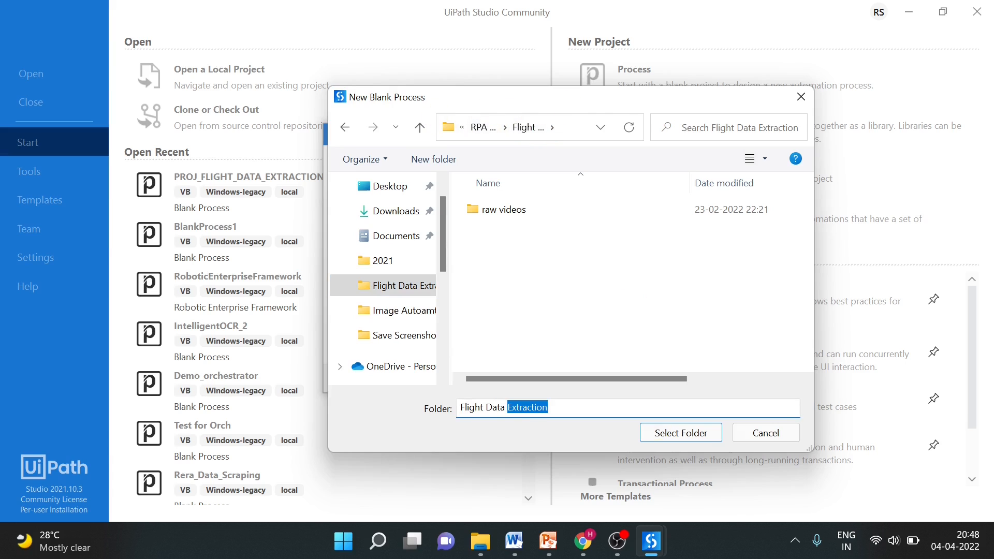
{"action": "left_click", "coordinate": [549, 407]}
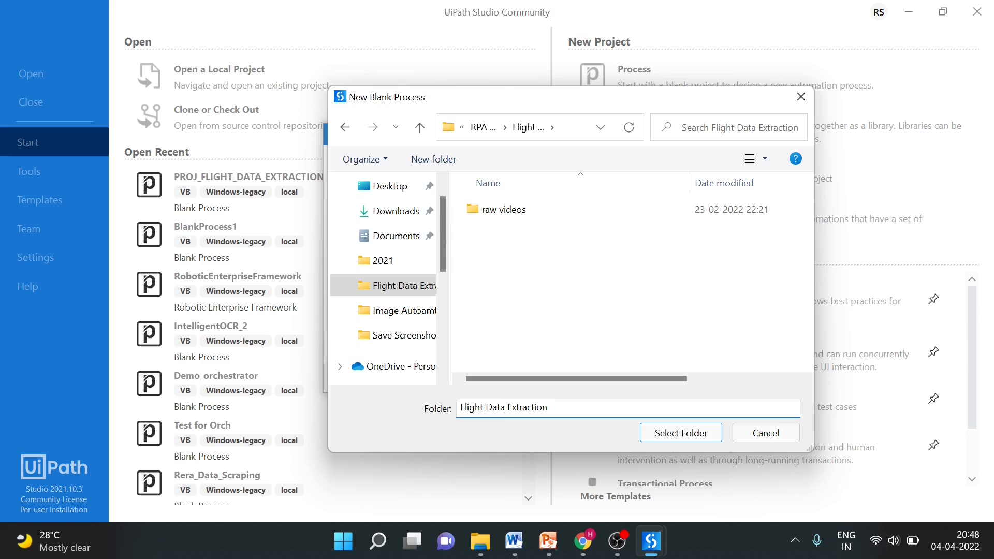
{"action": "left_click", "coordinate": [695, 440]}
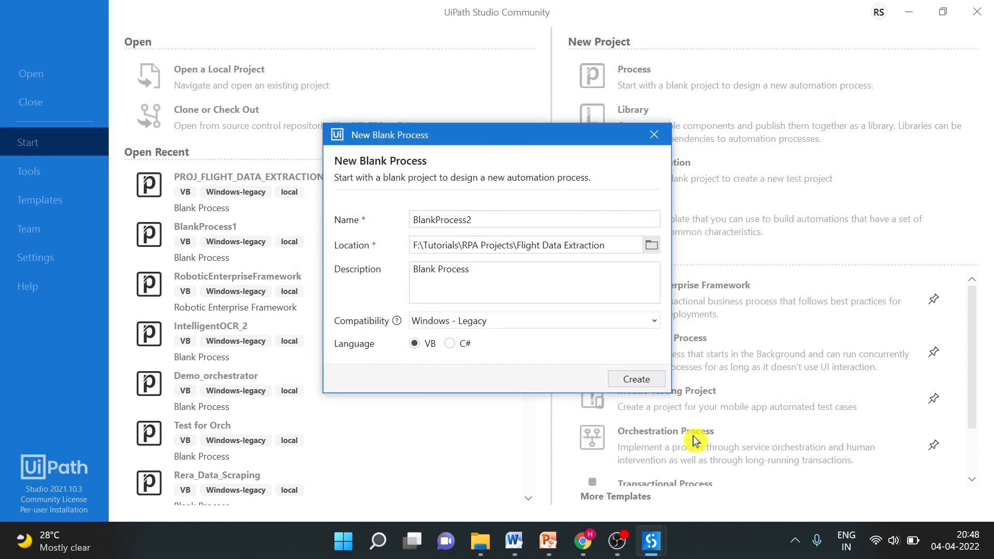
Step: Name the new process FlightData and create the project
{"action": "double_click", "coordinate": [442, 220]}
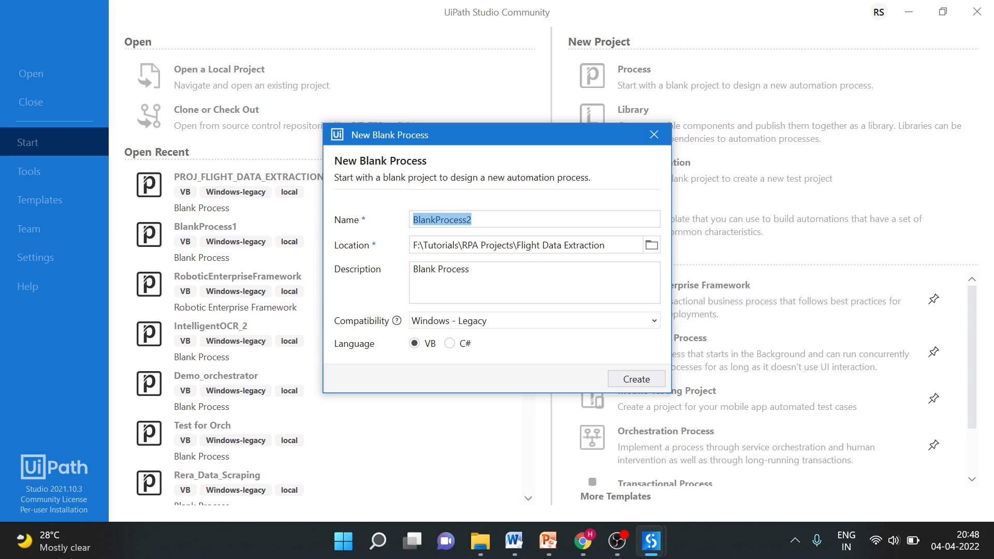
{"action": "key", "text": "BackSpace"}
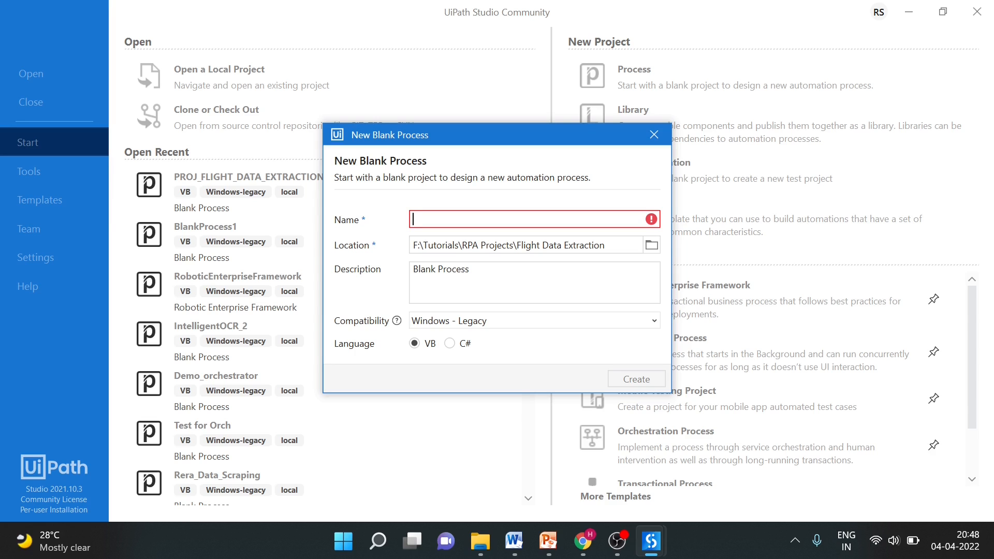
{"action": "type", "text": "Flight"}
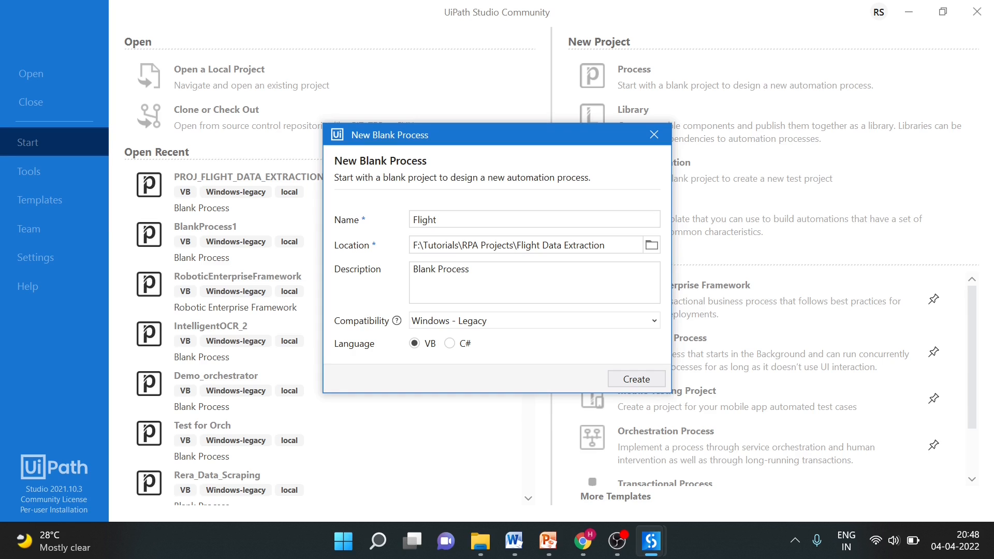
{"action": "type", "text": "Data"}
{"action": "left_click", "coordinate": [650, 383]}
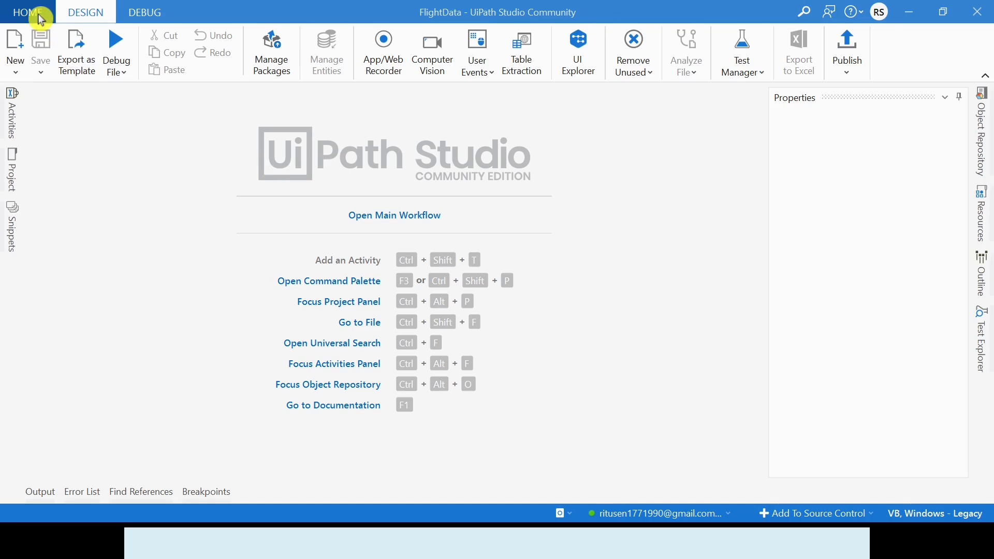
Step: Review the project's files and dependencies, and open the main workflow
{"action": "left_click", "coordinate": [17, 178]}
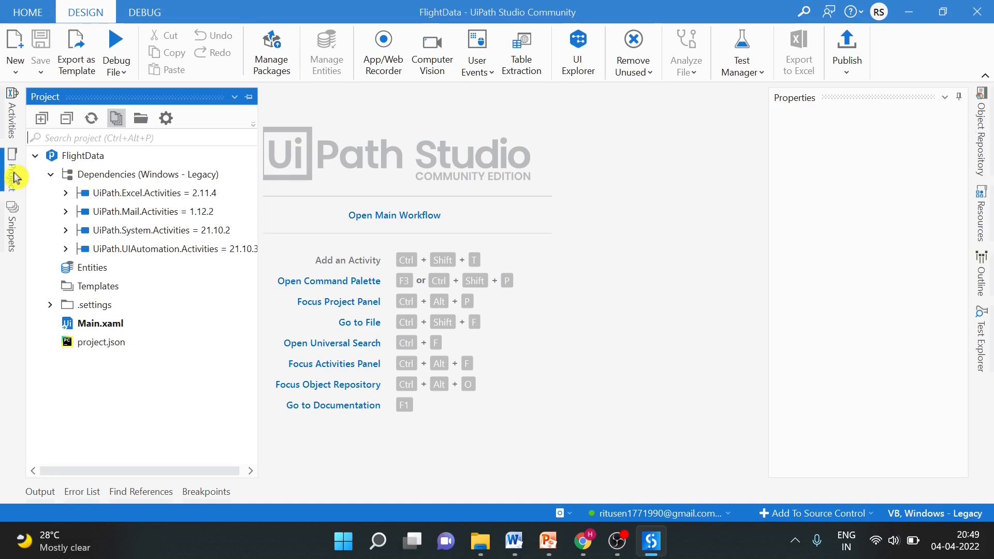
{"action": "left_click", "coordinate": [168, 119]}
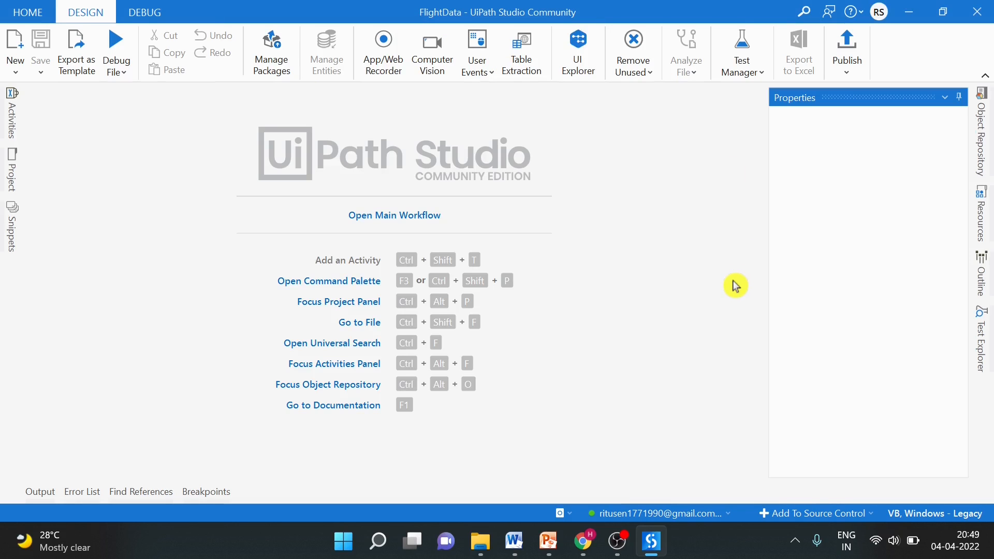
{"action": "left_click", "coordinate": [380, 216]}
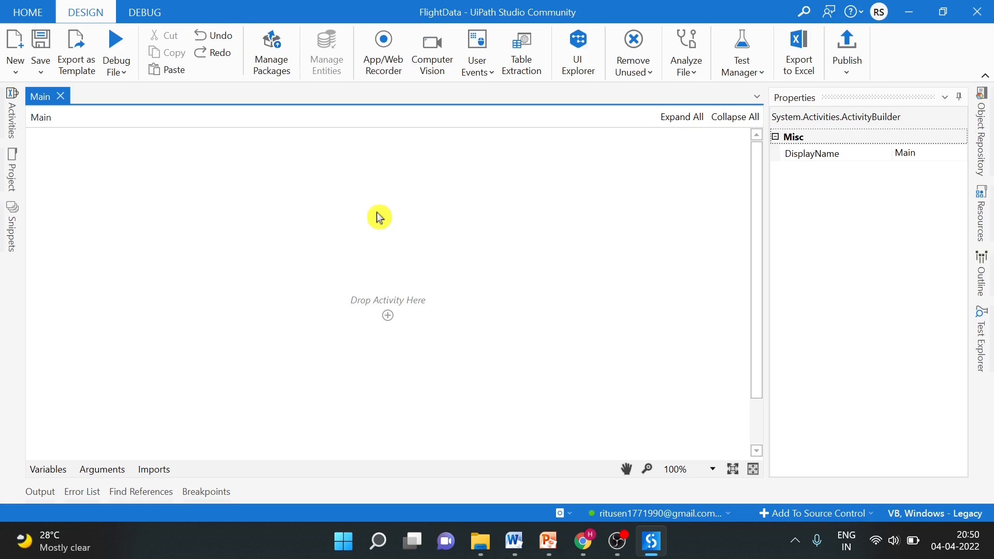
Step: Start a new workflow file and name it MumbaiFlightDataExtraction
{"action": "left_click", "coordinate": [21, 77]}
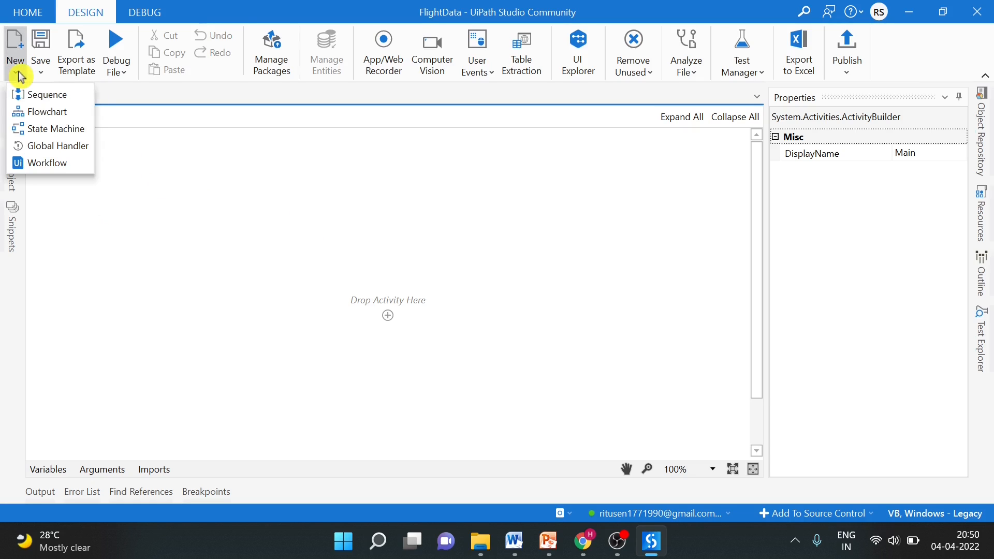
{"action": "left_click", "coordinate": [43, 165]}
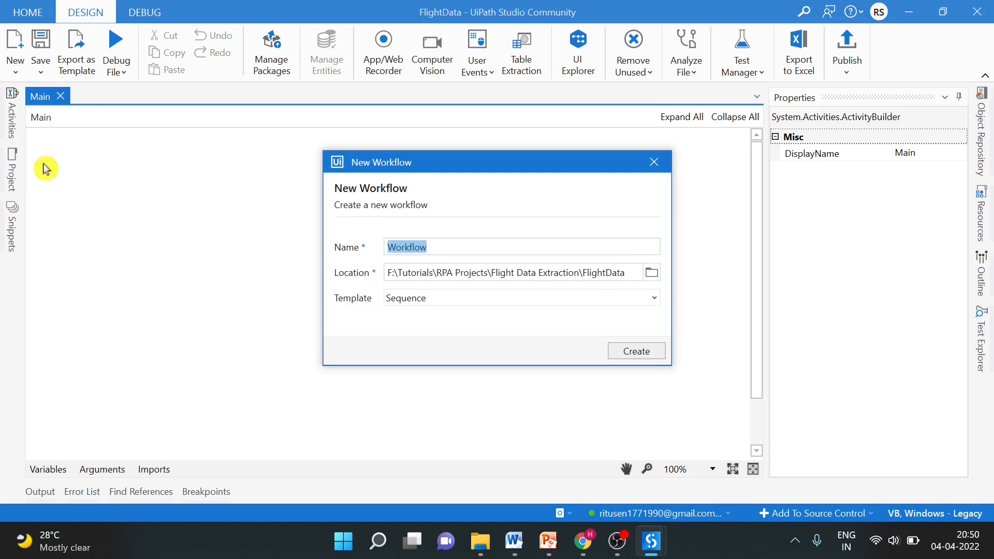
{"action": "key", "text": "BackSpace"}
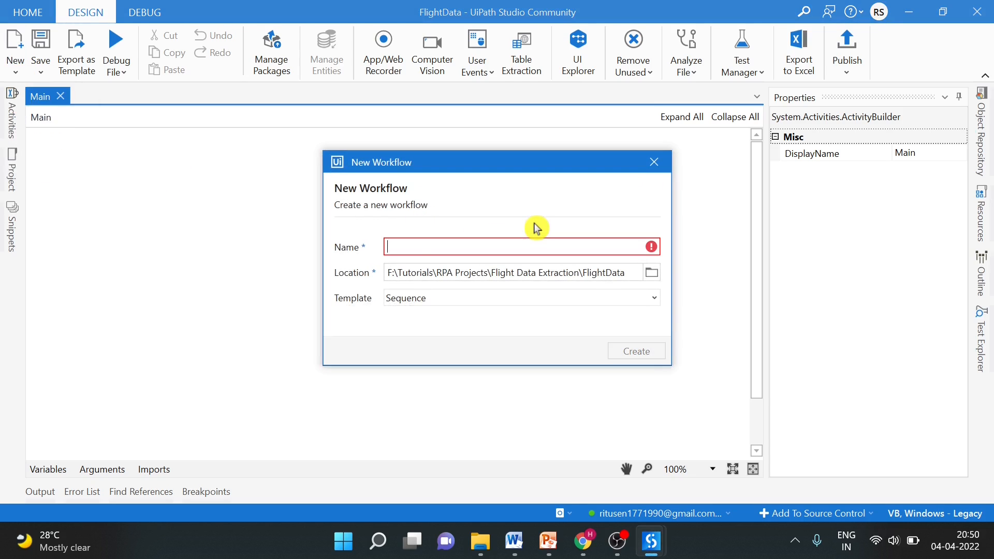
{"action": "type", "text": "MumbaiFlightData"}
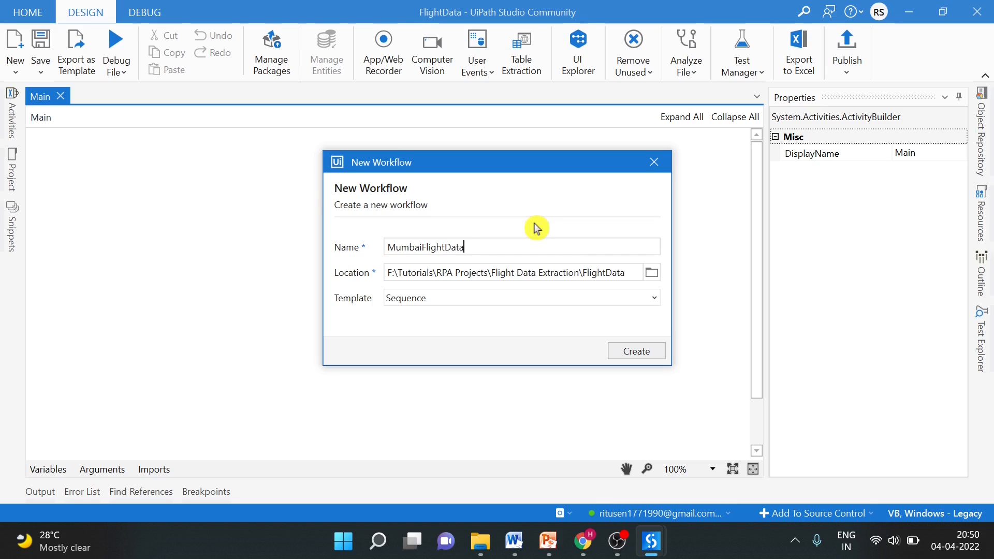
{"action": "type", "text": "Extraction"}
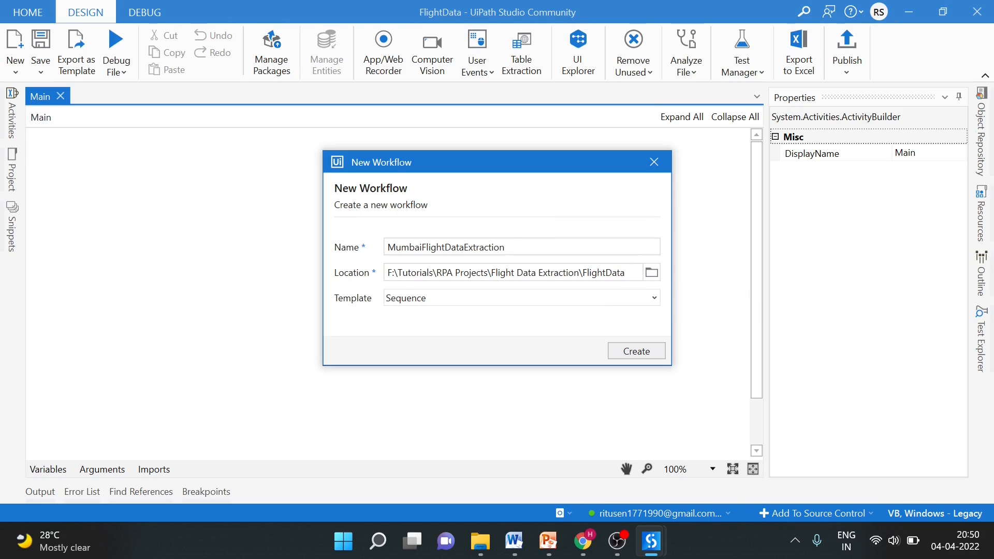
Step: Create the workflow from the Flowchart template and move its Start node to the upper-left corner of the flowchart
{"action": "left_click", "coordinate": [386, 276]}
{"action": "left_click_drag", "start_coordinate": [392, 273], "coordinate": [626, 269]}
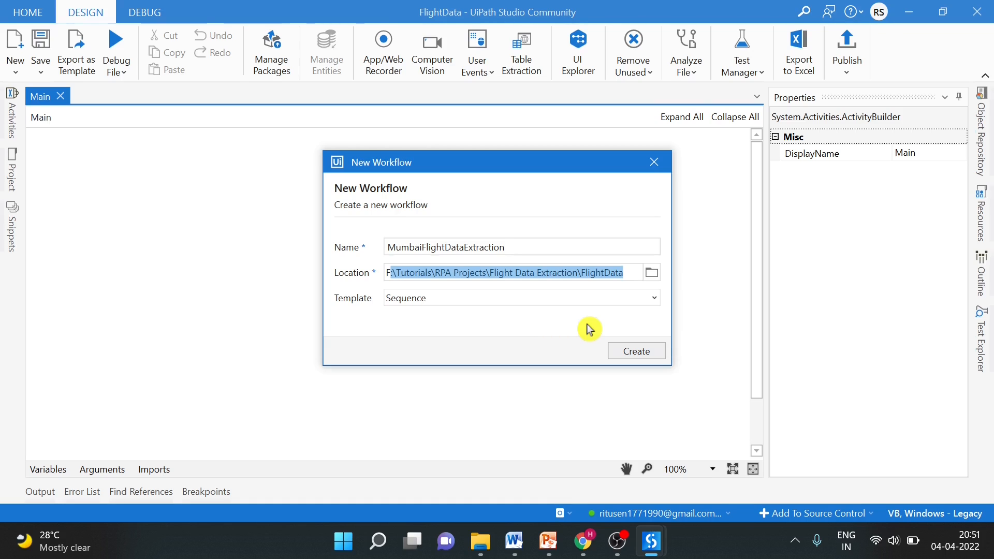
{"action": "left_click", "coordinate": [640, 298]}
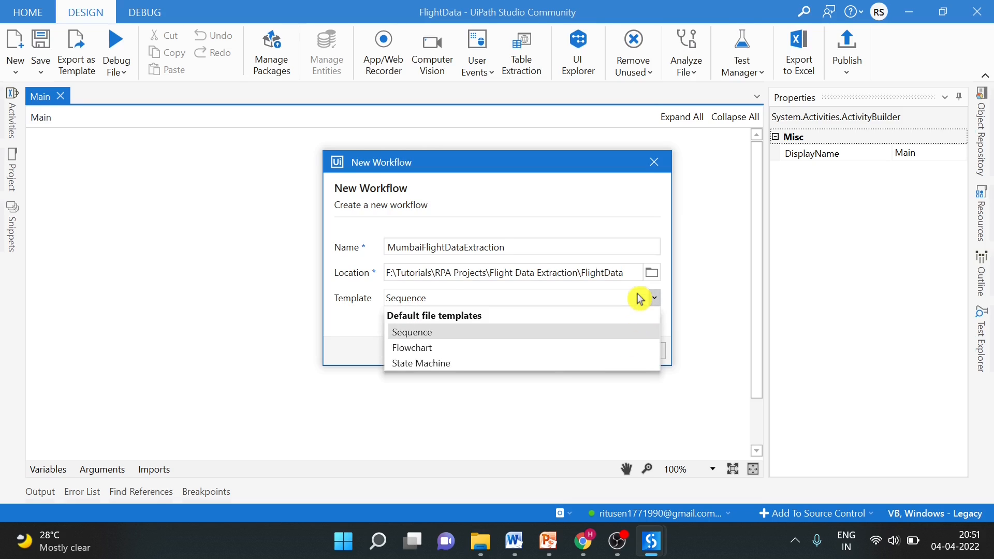
{"action": "left_click", "coordinate": [446, 348]}
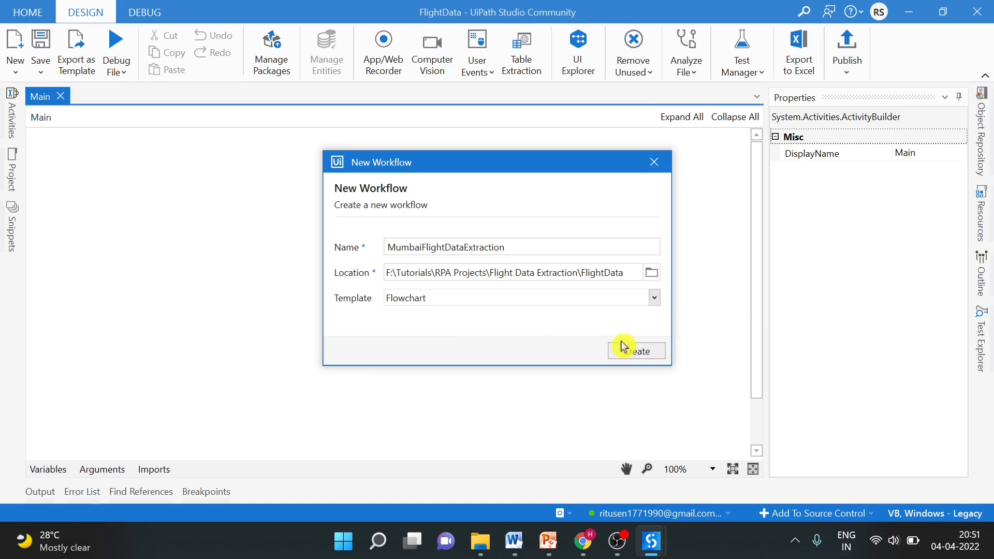
{"action": "left_click", "coordinate": [633, 354]}
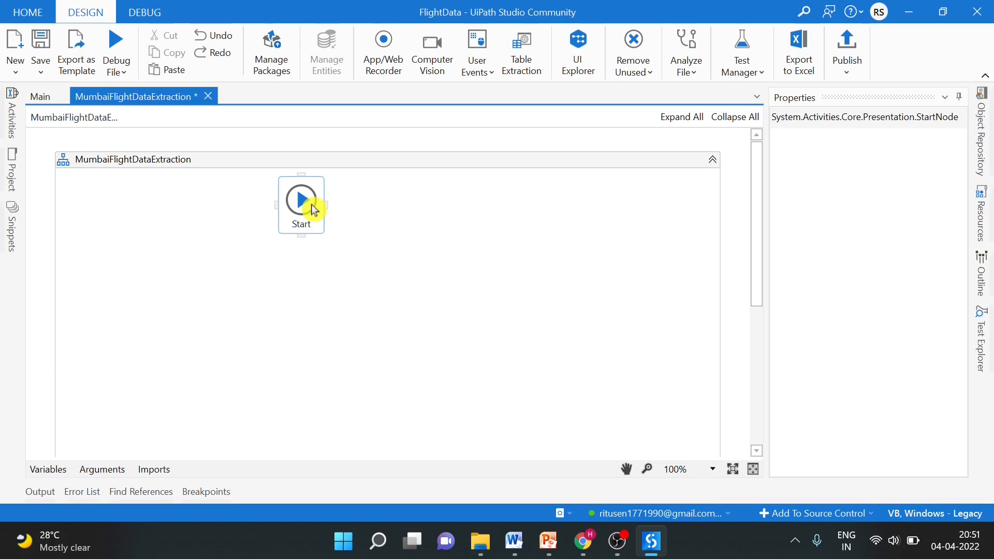
{"action": "left_click_drag", "start_coordinate": [315, 210], "coordinate": [101, 209]}
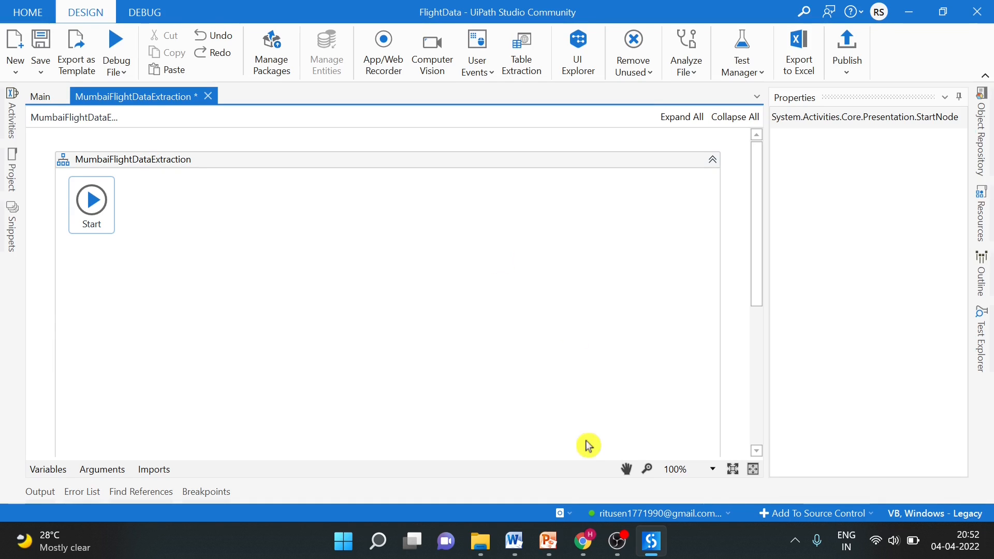
Step: Switch to Chrome and examine the Mumbai airport flight status page's address and its Arrival section
{"action": "left_click", "coordinate": [584, 541]}
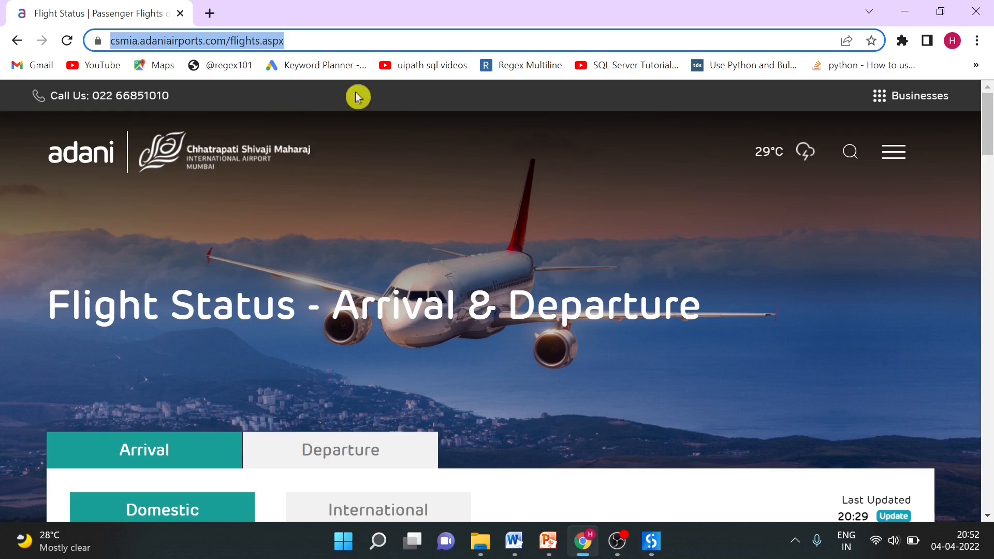
{"action": "left_click", "coordinate": [320, 41]}
{"action": "triple_click", "coordinate": [320, 40]}
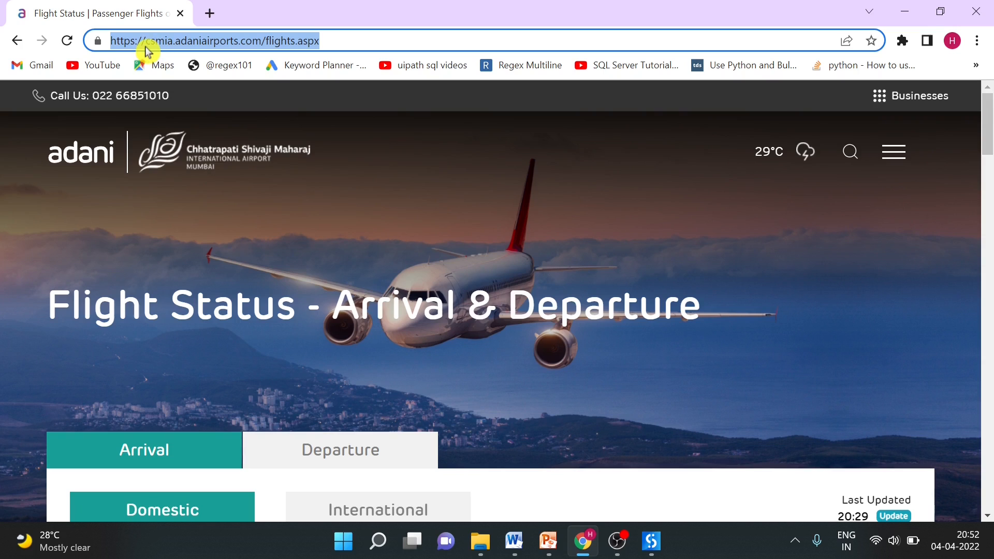
{"action": "left_click", "coordinate": [989, 123]}
{"action": "left_click_drag", "start_coordinate": [989, 123], "coordinate": [989, 141]}
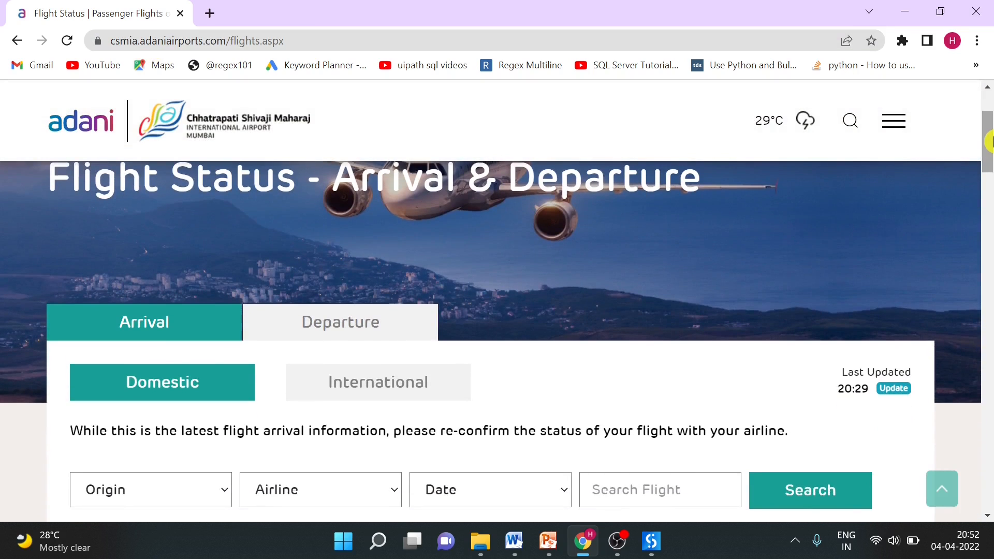
{"action": "left_click", "coordinate": [155, 321]}
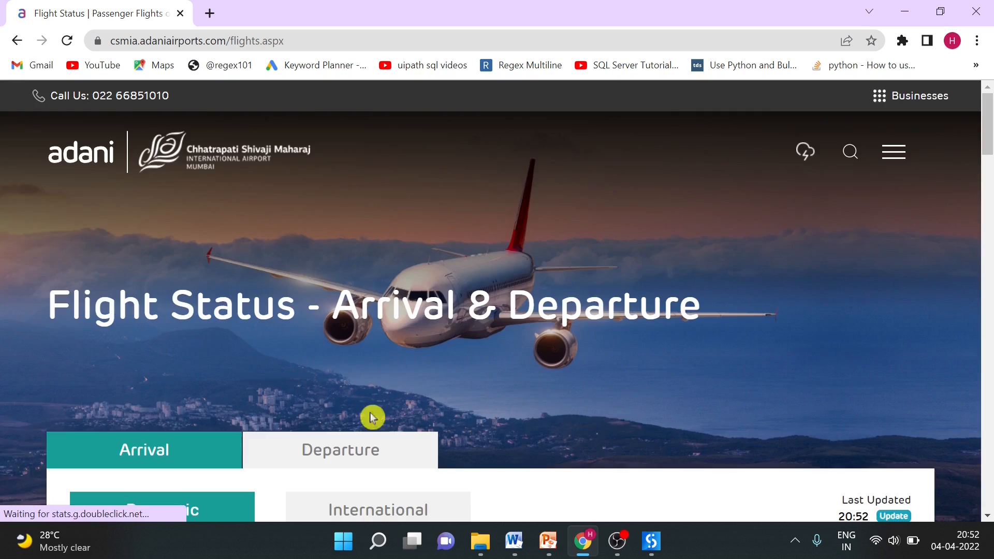
Step: Show the departure flights on the airport page and examine the International category
{"action": "left_click", "coordinate": [368, 445]}
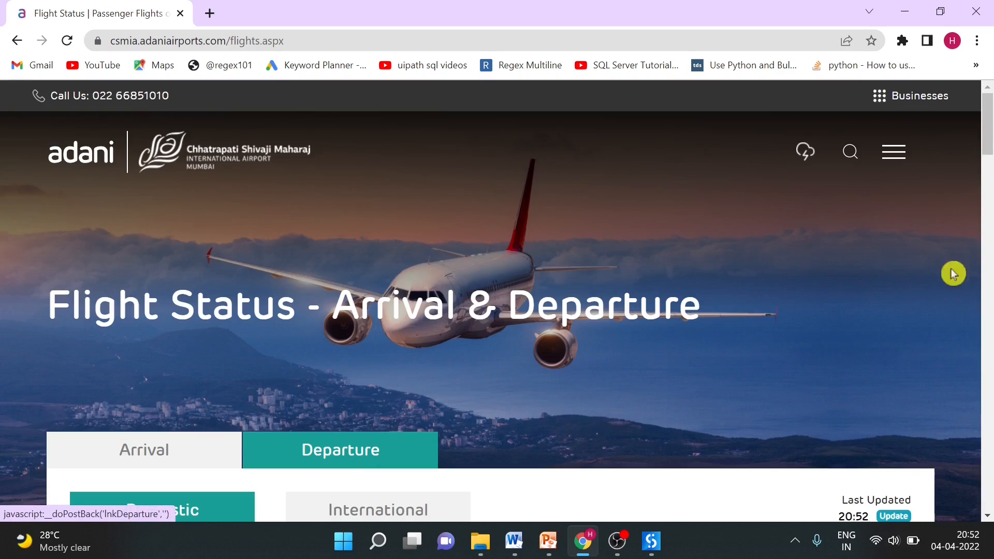
{"action": "left_click_drag", "start_coordinate": [990, 126], "coordinate": [990, 159]}
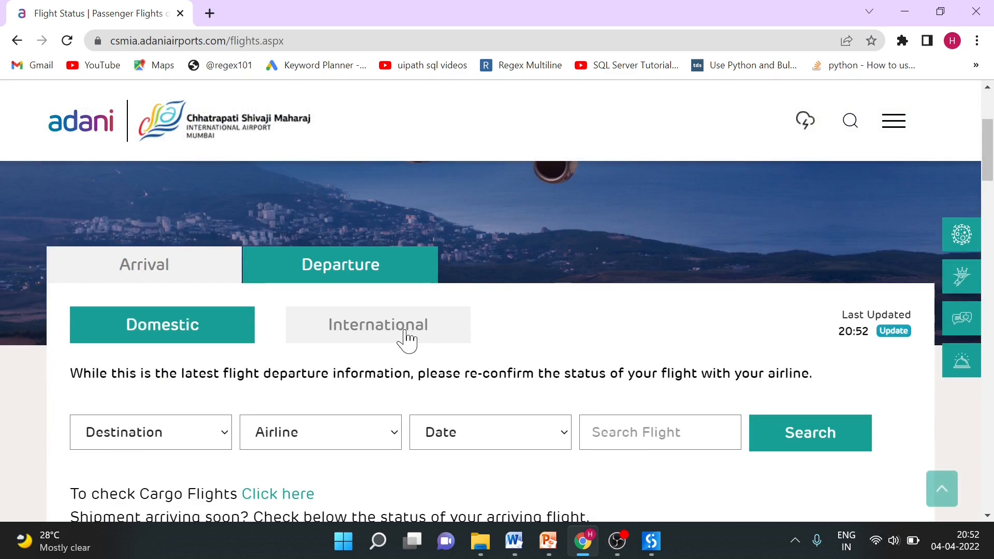
{"action": "left_click", "coordinate": [406, 331]}
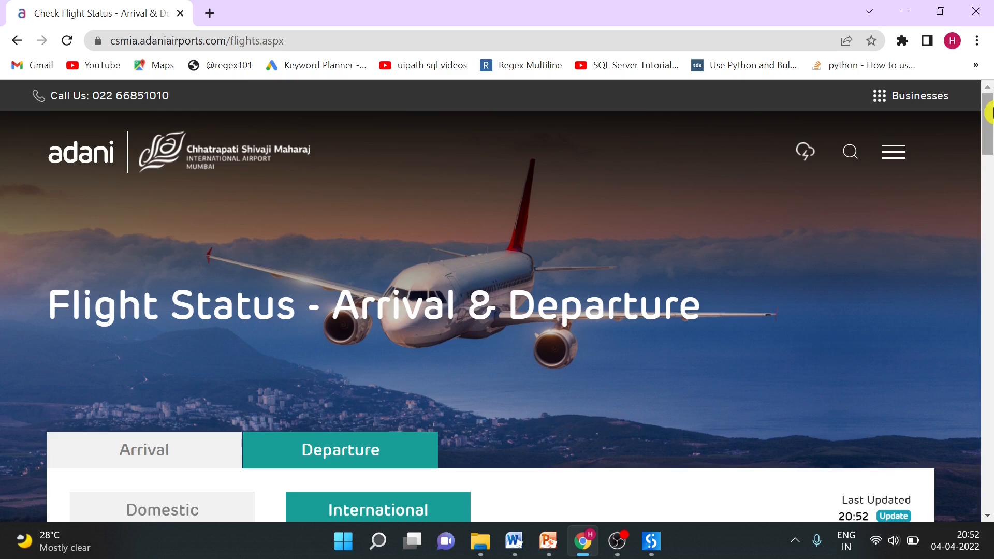
{"action": "left_click_drag", "start_coordinate": [990, 114], "coordinate": [991, 139]}
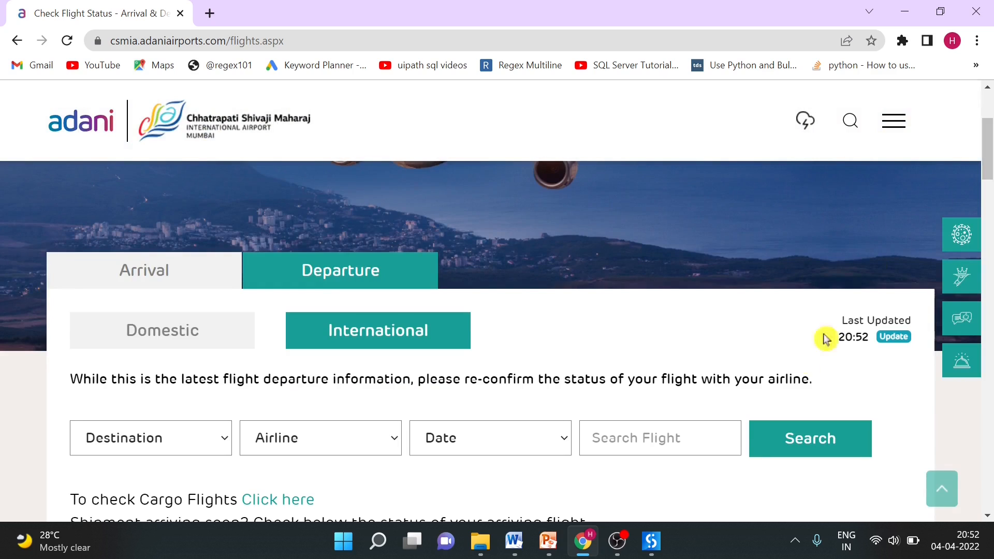
Step: Switch back to UiPath Studio and select the MumbaiFlightDataExtraction flowchart
{"action": "mouse_move", "coordinate": [661, 544]}
{"action": "left_click", "coordinate": [662, 544]}
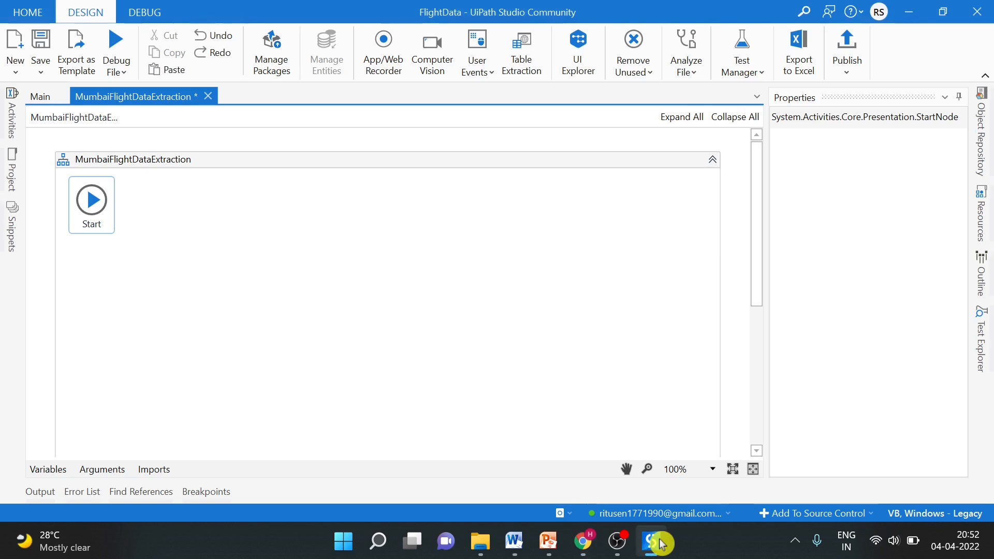
{"action": "left_click", "coordinate": [449, 340]}
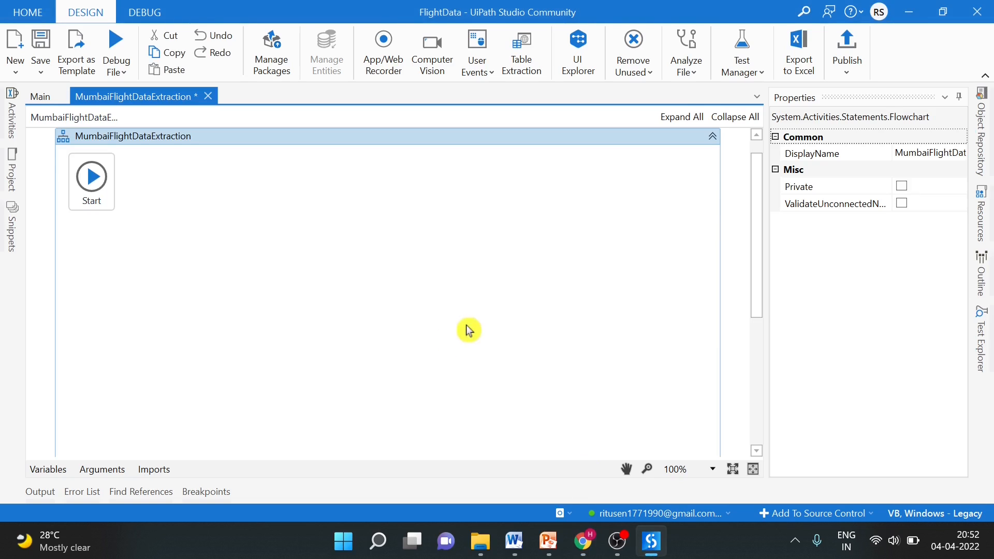
{"action": "left_click_drag", "start_coordinate": [759, 294], "coordinate": [761, 239]}
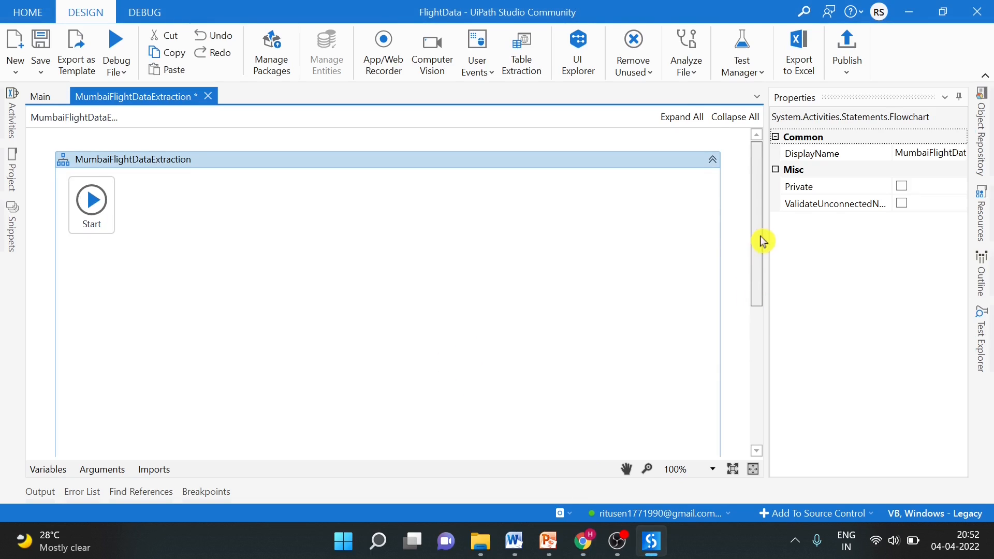
Step: Add a Use Application/Browser activity to the MumbaiFlightDataExtraction flowchart and place it beside the Start node
{"action": "left_click", "coordinate": [12, 124]}
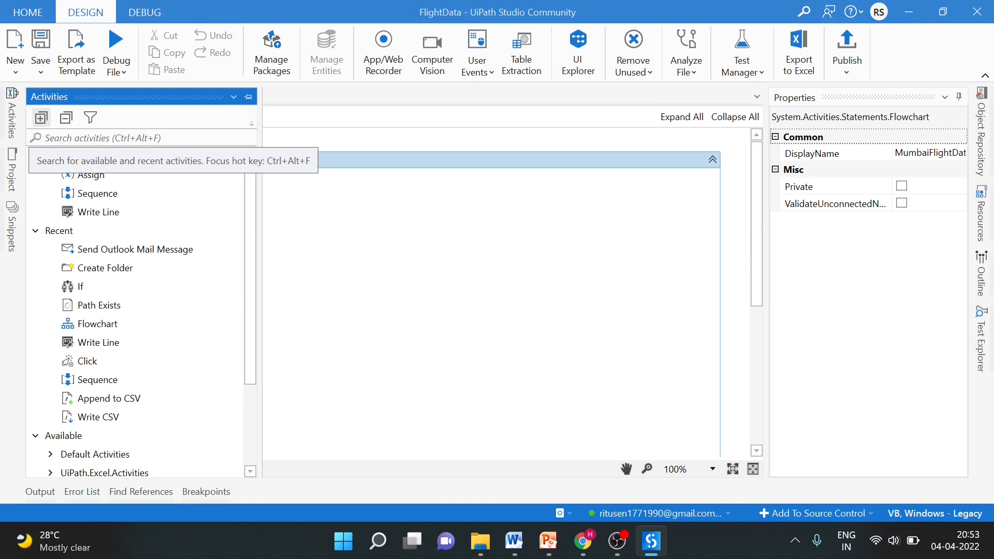
{"action": "type", "text": "use"}
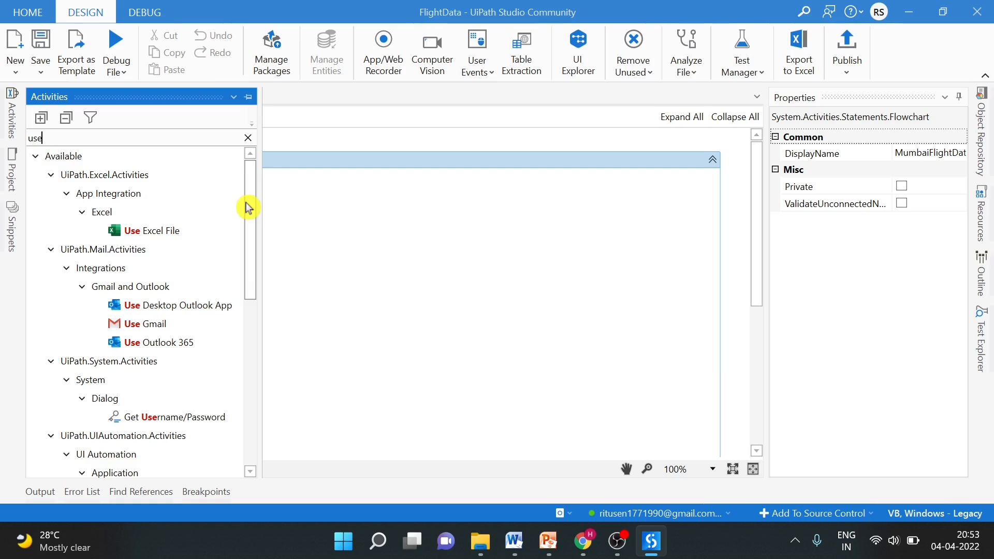
{"action": "type", "text": " a"}
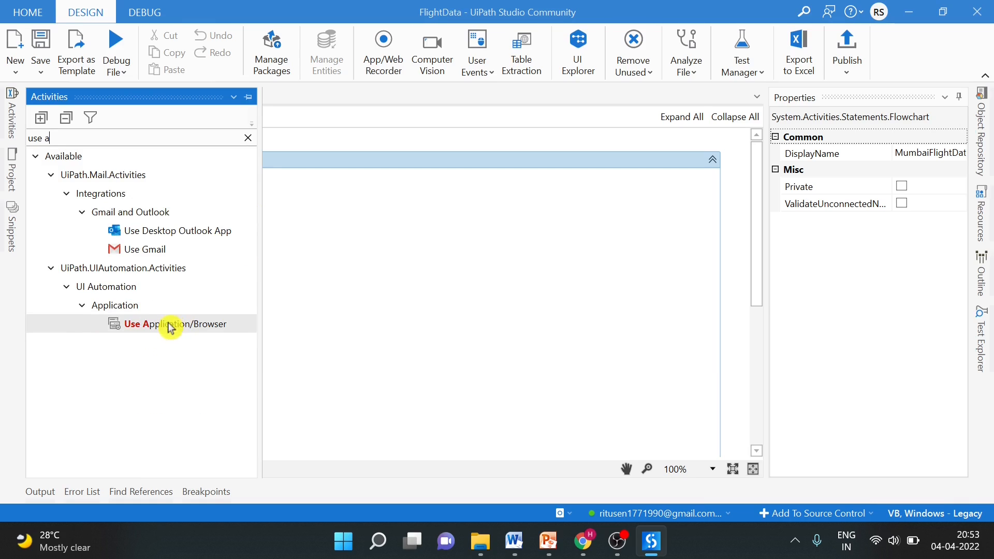
{"action": "left_click_drag", "start_coordinate": [171, 326], "coordinate": [440, 290]}
{"action": "left_click", "coordinate": [471, 272]}
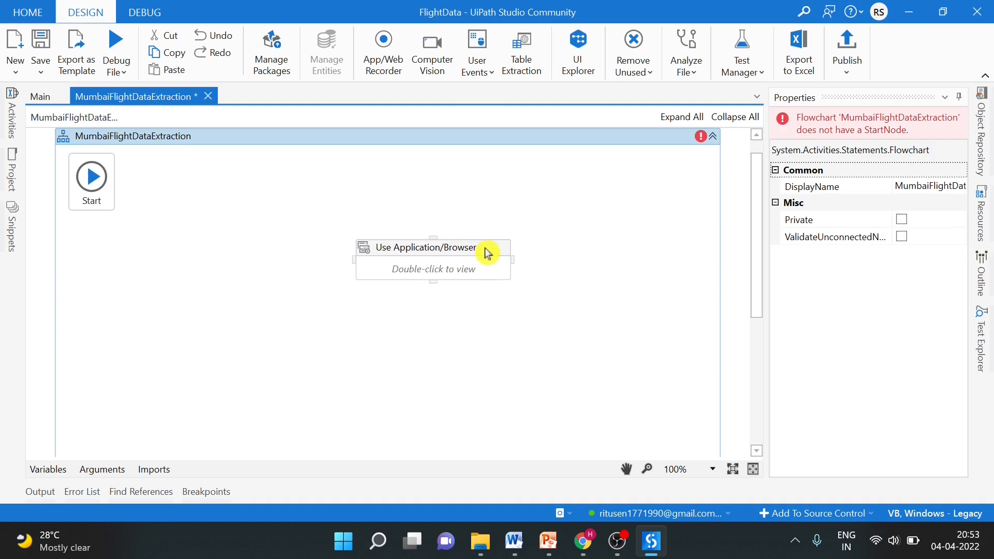
{"action": "left_click_drag", "start_coordinate": [483, 250], "coordinate": [263, 183]}
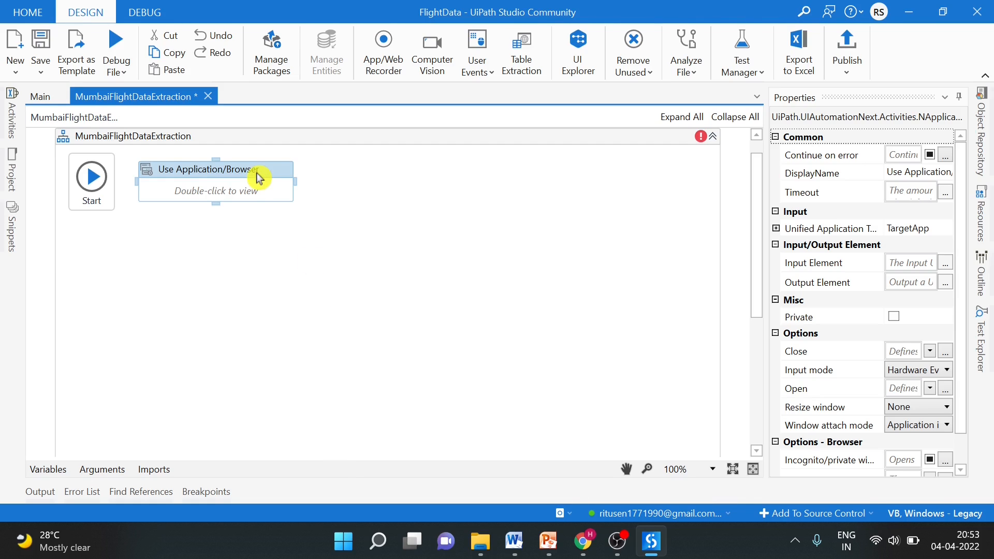
{"action": "left_click_drag", "start_coordinate": [257, 173], "coordinate": [257, 175]}
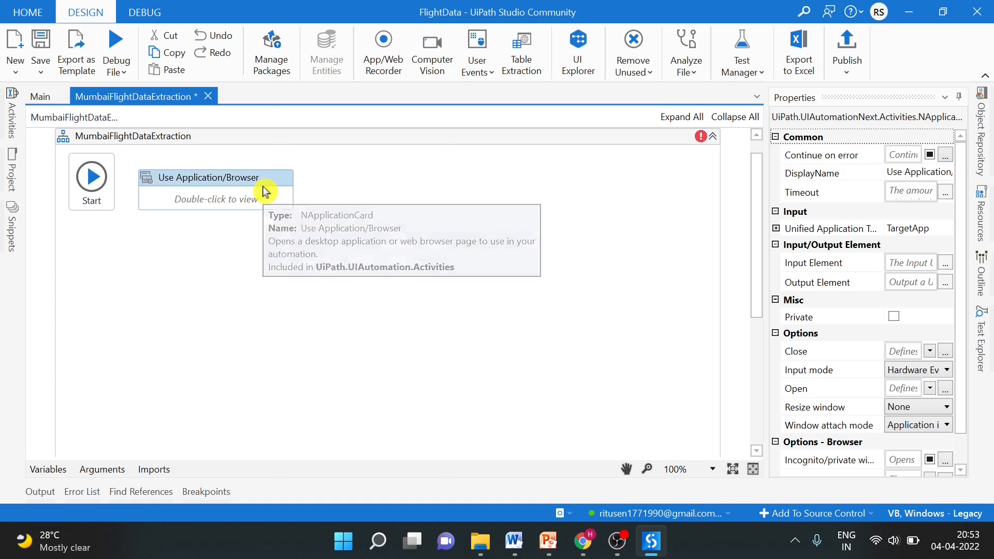
Step: Set the Use Application/Browser activity as the flowchart's start node and nudge it into line with Start
{"action": "right_click", "coordinate": [265, 193]}
{"action": "left_click", "coordinate": [329, 511]}
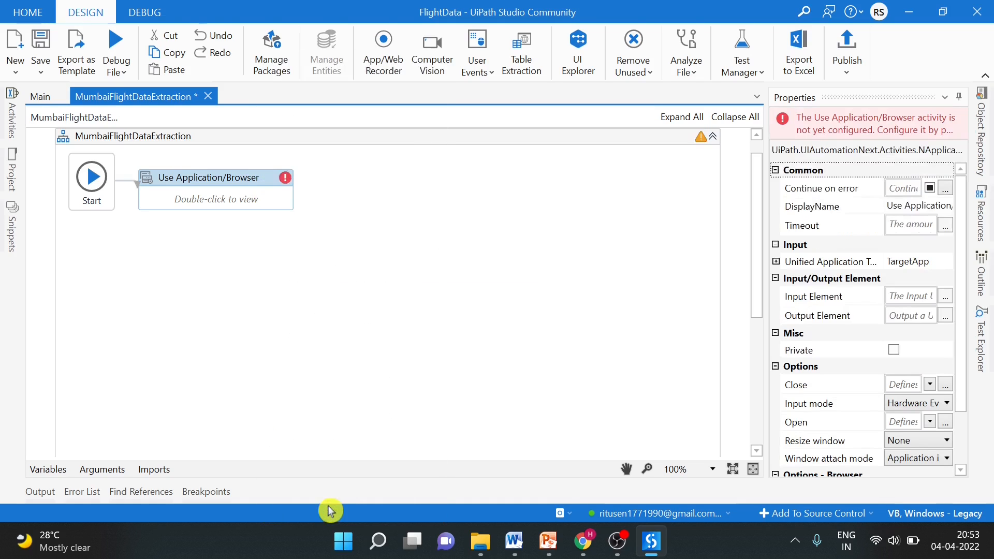
{"action": "key", "text": "Right"}
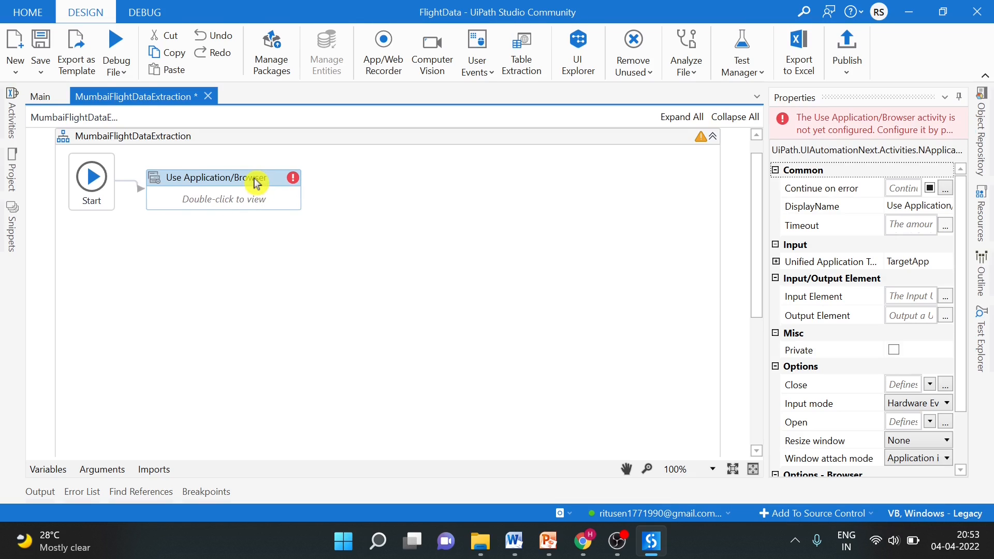
{"action": "key", "text": "Up"}
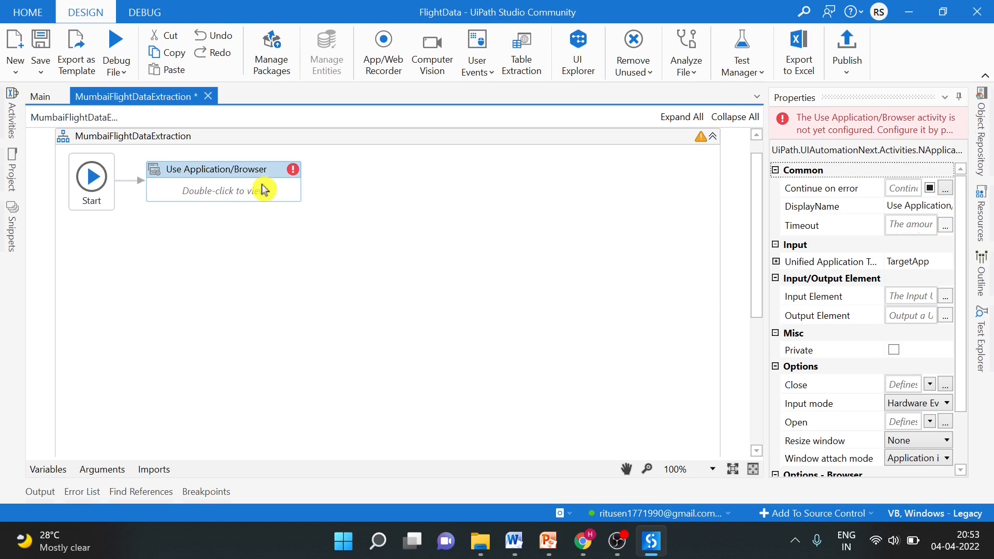
Step: Open the Use Application/Browser activity, remove its Do container and indicate the Mumbai airport flight status page in Chrome as the target
{"action": "double_click", "coordinate": [264, 190]}
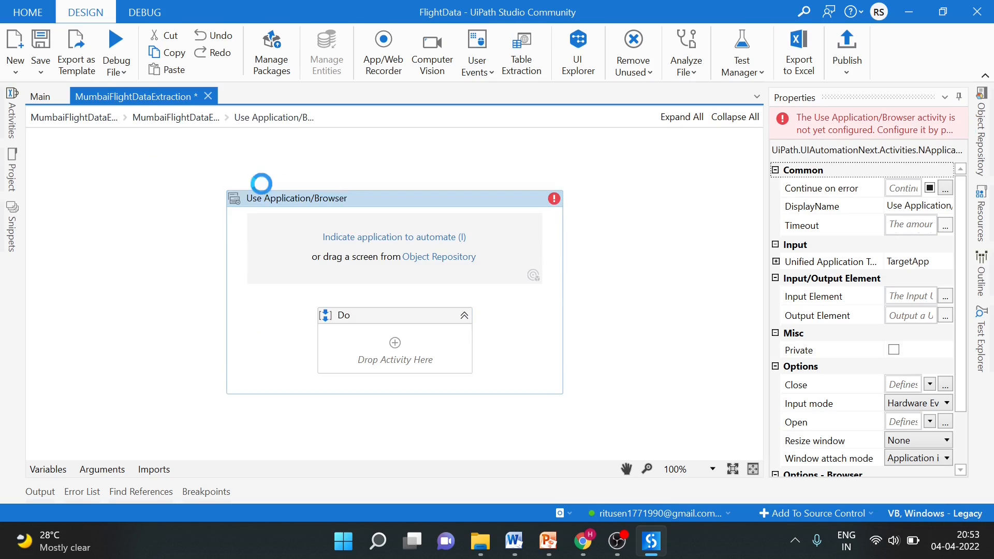
{"action": "left_click", "coordinate": [256, 319]}
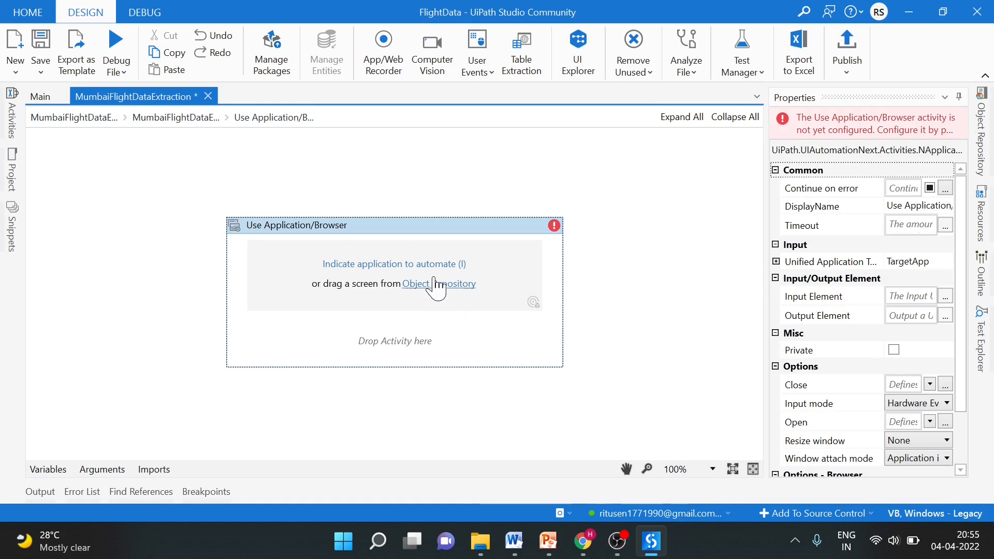
{"action": "left_click", "coordinate": [435, 263]}
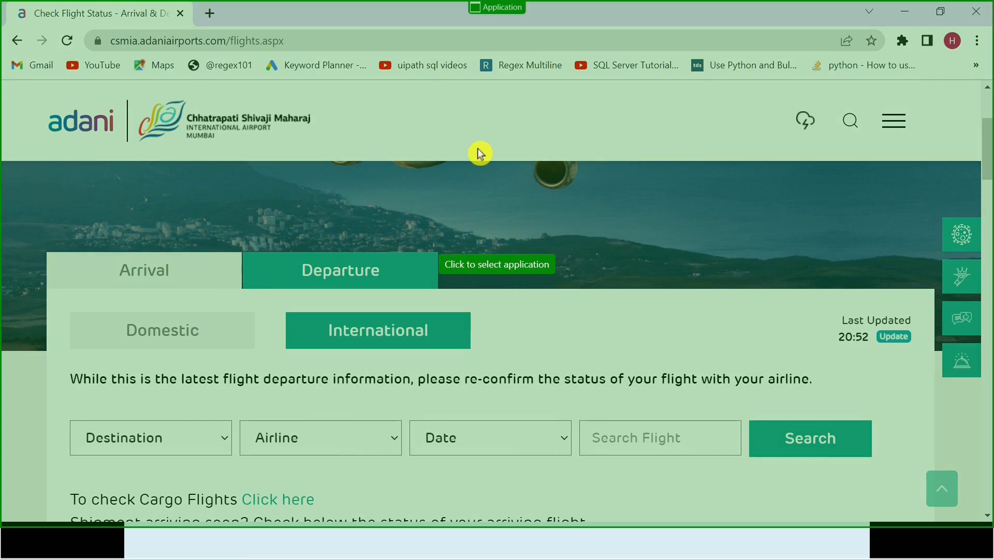
{"action": "left_click", "coordinate": [480, 154]}
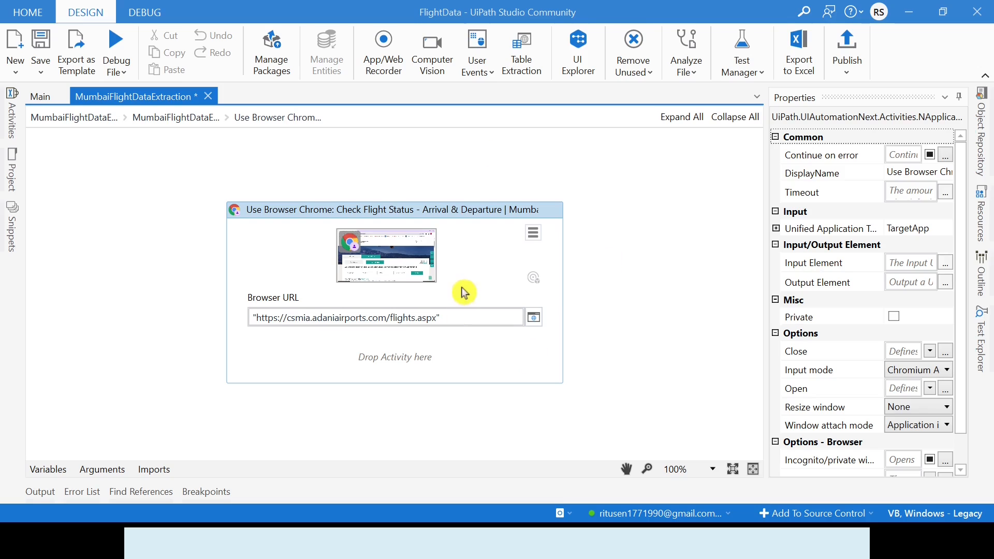
Step: Set the browser activity's Open option to IfNotOpen
{"action": "left_click", "coordinate": [934, 355]}
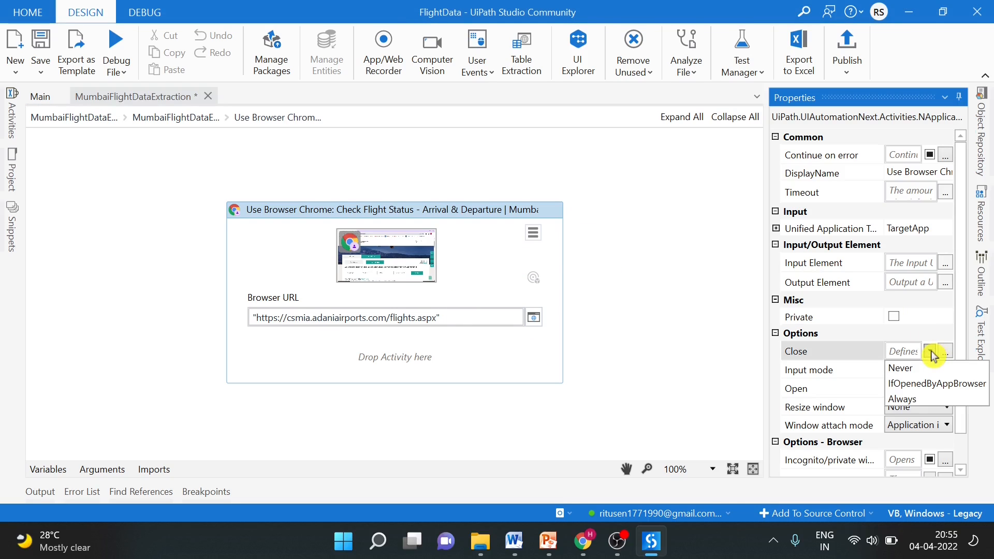
{"action": "left_click", "coordinate": [933, 356]}
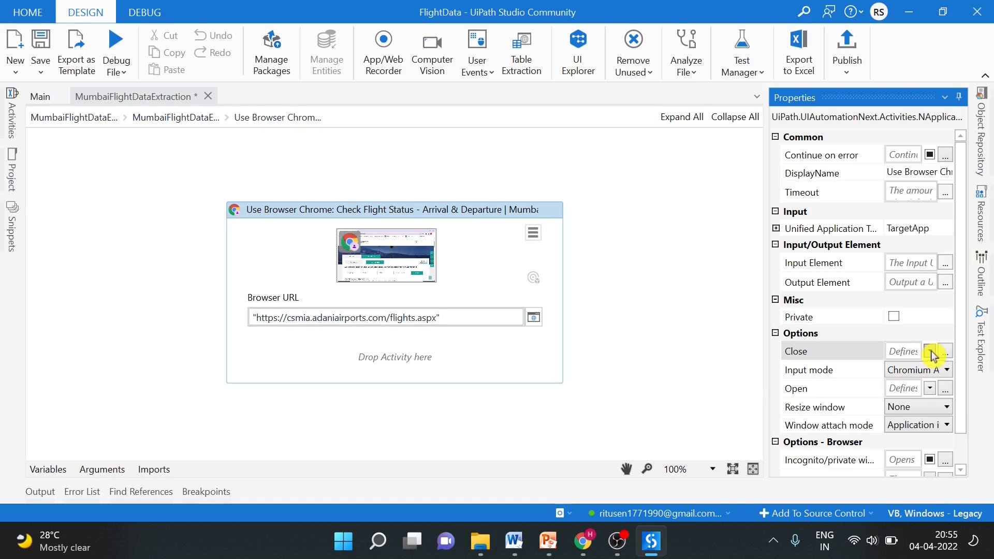
{"action": "left_click", "coordinate": [931, 390]}
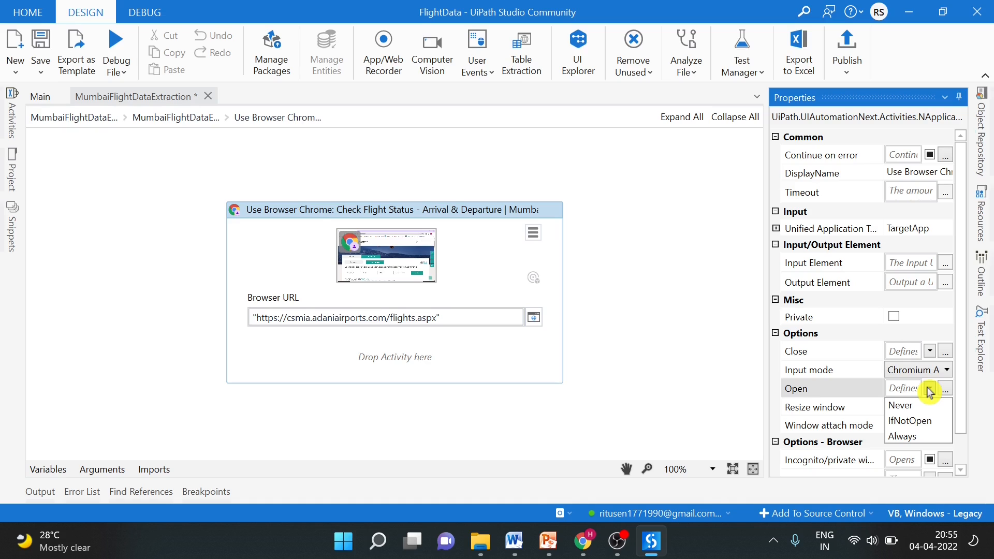
{"action": "left_click", "coordinate": [912, 422]}
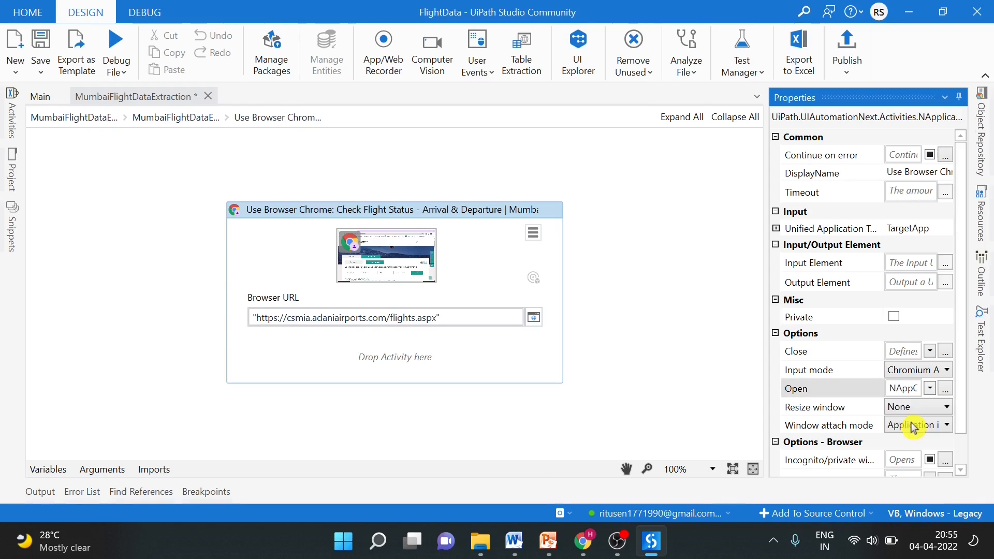
Step: Search the activities for Sequence and add one to the workflow
{"action": "left_click", "coordinate": [407, 362]}
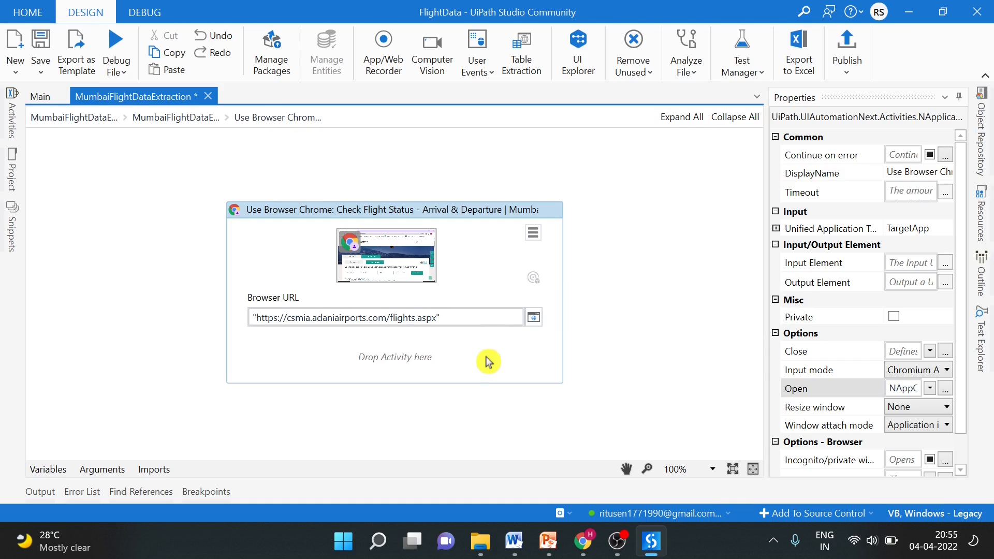
{"action": "left_click", "coordinate": [417, 361]}
{"action": "left_click", "coordinate": [468, 361]}
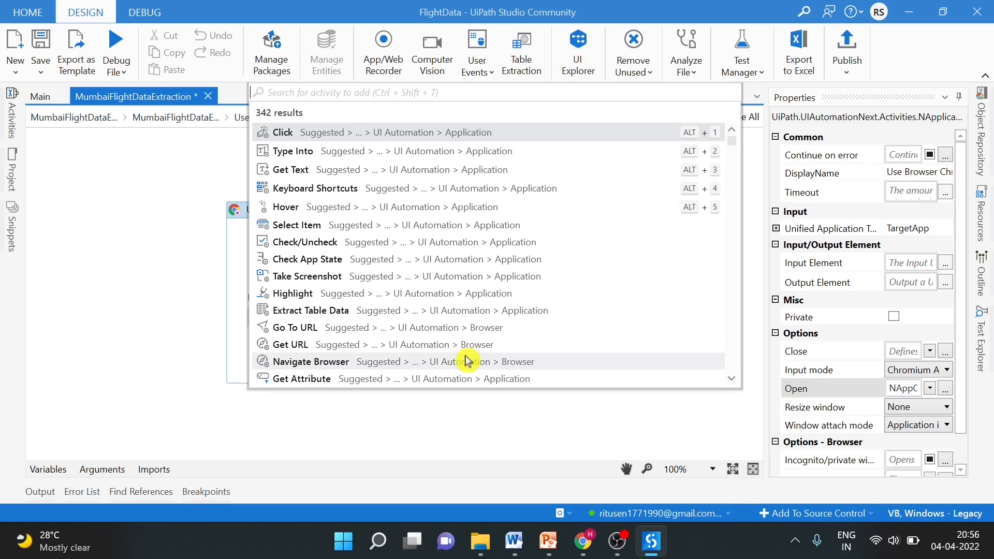
{"action": "type", "text": "Se"}
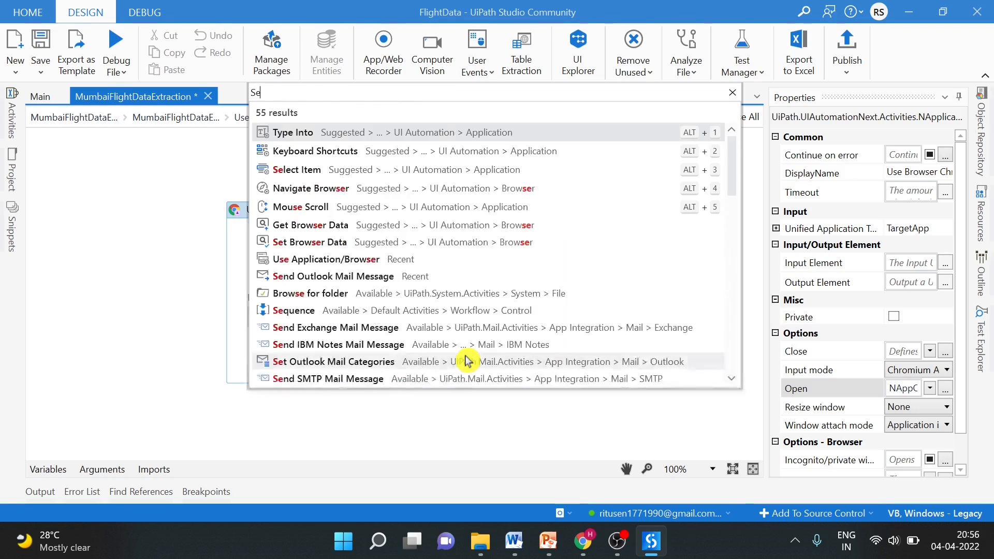
{"action": "type", "text": "q"}
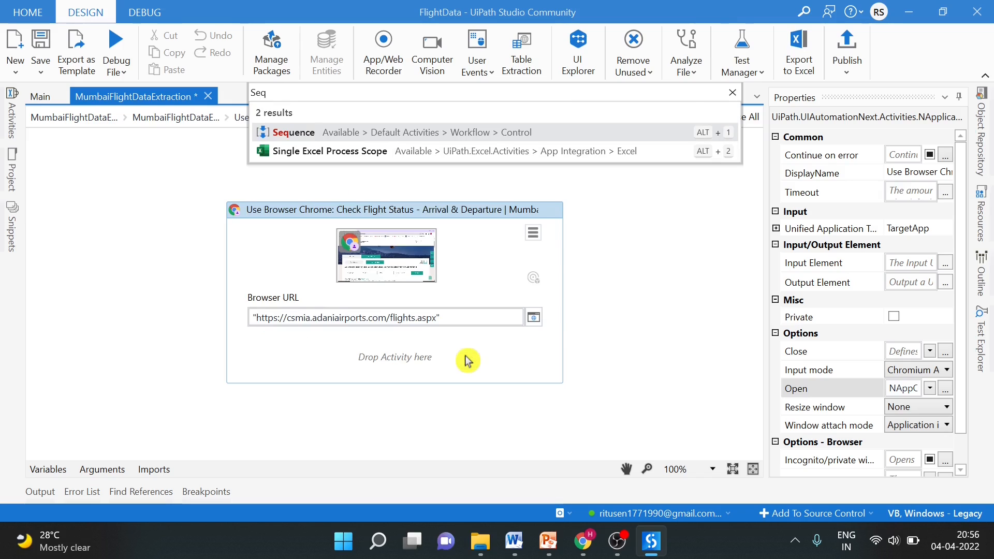
{"action": "key", "text": "Escape"}
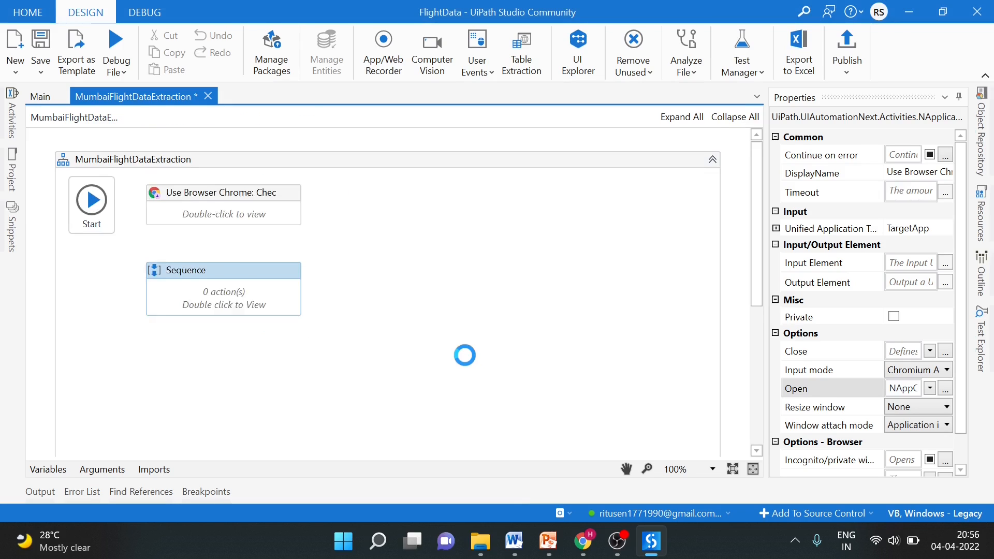
Step: Move the new Sequence from the flowchart into the body of the Use Browser Chrome activity
{"action": "key", "text": "Delete"}
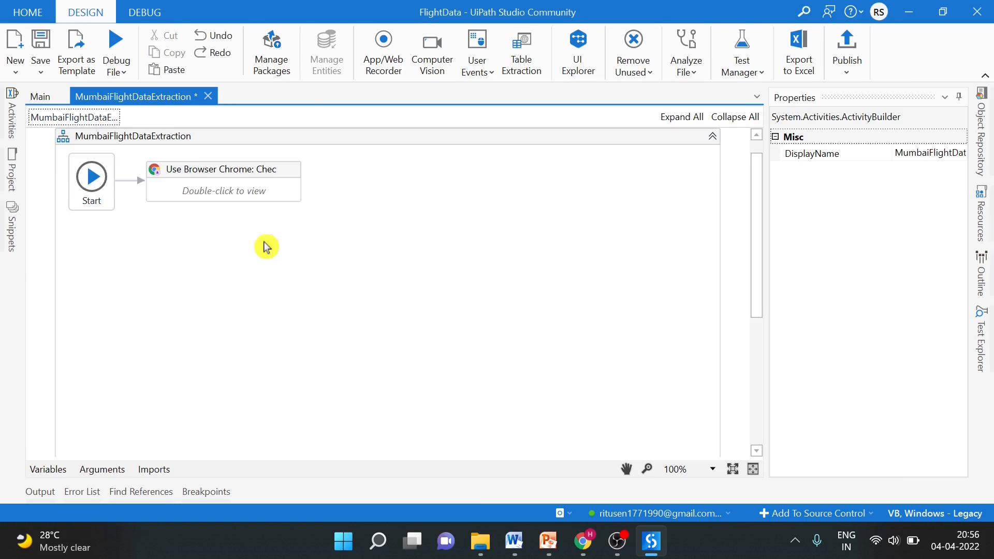
{"action": "left_click", "coordinate": [262, 197]}
{"action": "double_click", "coordinate": [262, 196]}
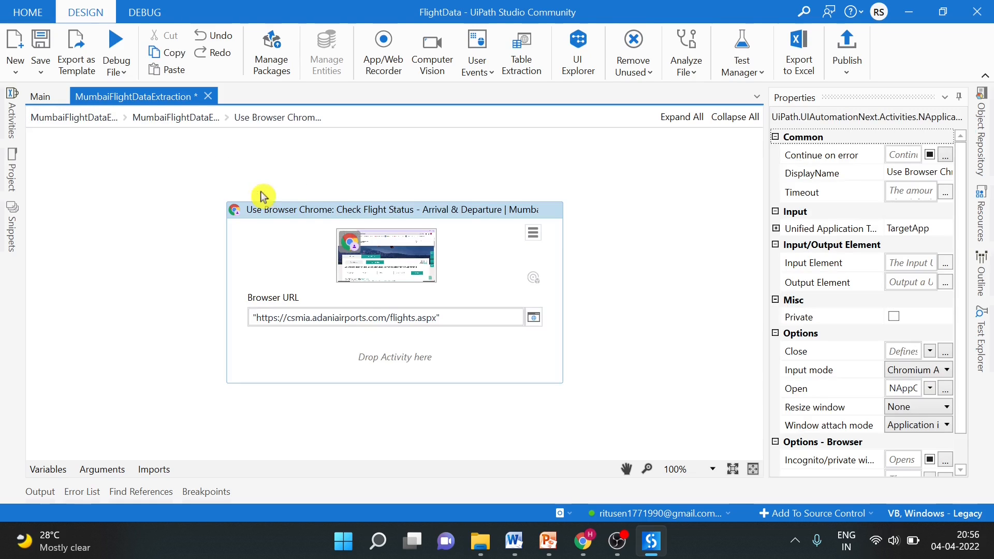
{"action": "left_click", "coordinate": [404, 368]}
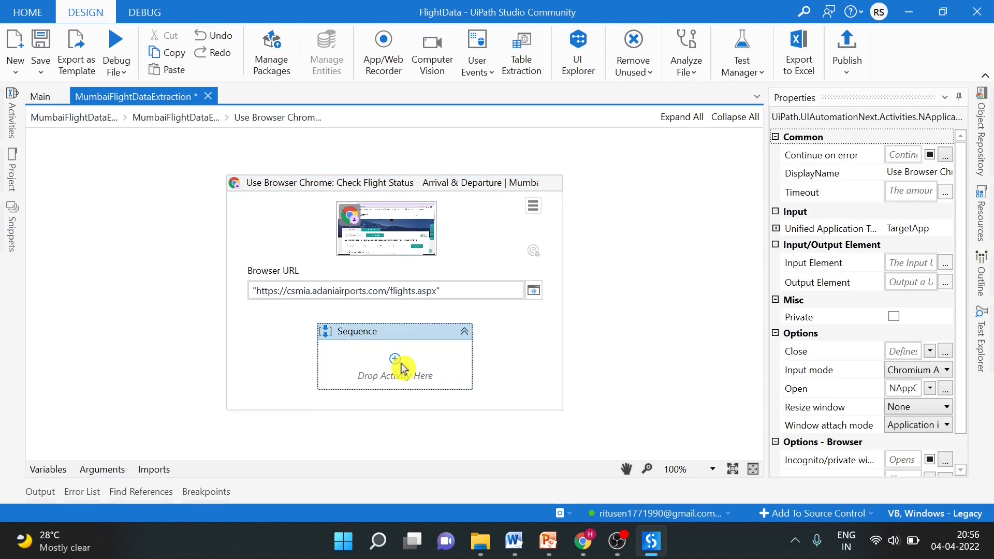
{"action": "left_click", "coordinate": [511, 399]}
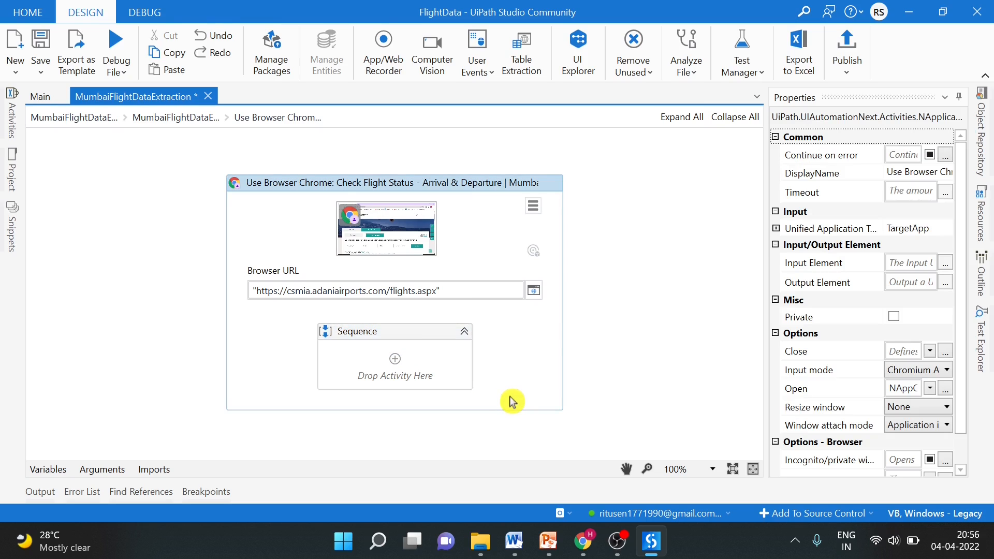
Step: Rename the Sequence inside the browser activity to Seq-Mumbai Data Extraction
{"action": "left_click", "coordinate": [414, 340]}
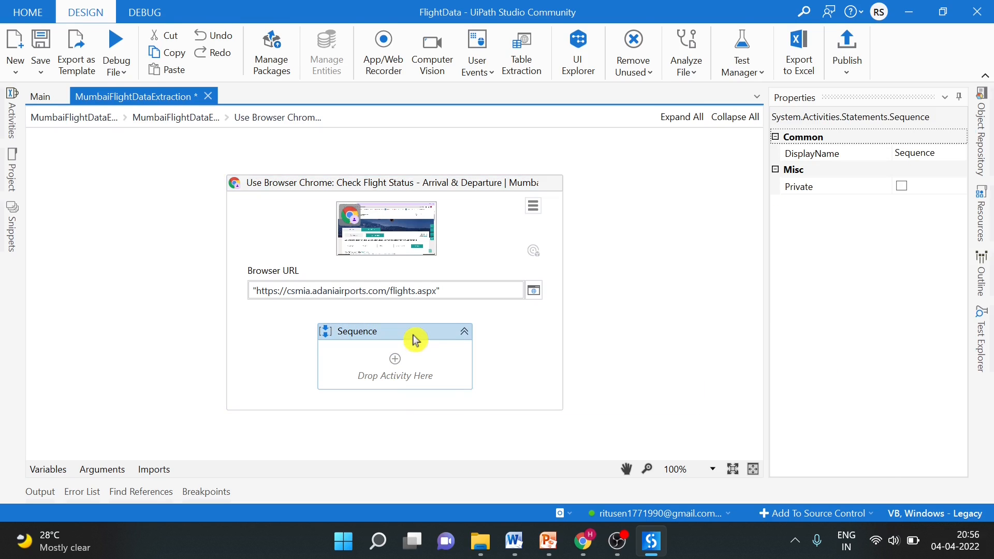
{"action": "left_click", "coordinate": [931, 153]}
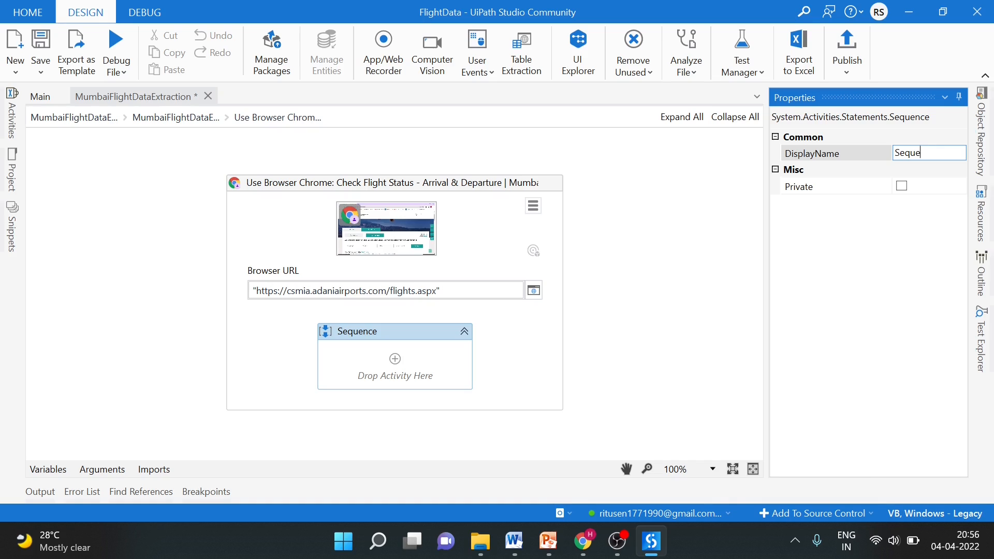
{"action": "type", "text": "-Mumbai Data"}
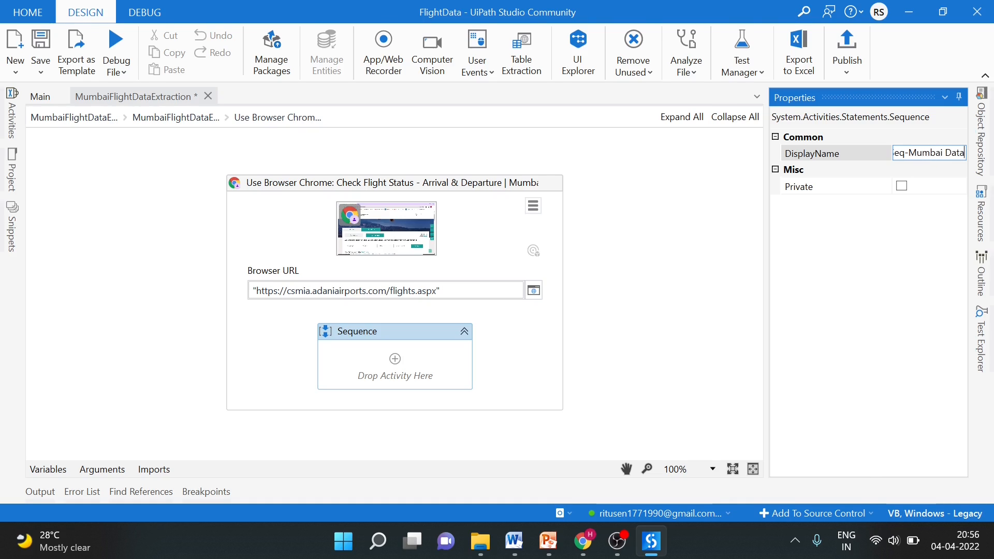
{"action": "type", "text": " Extra"}
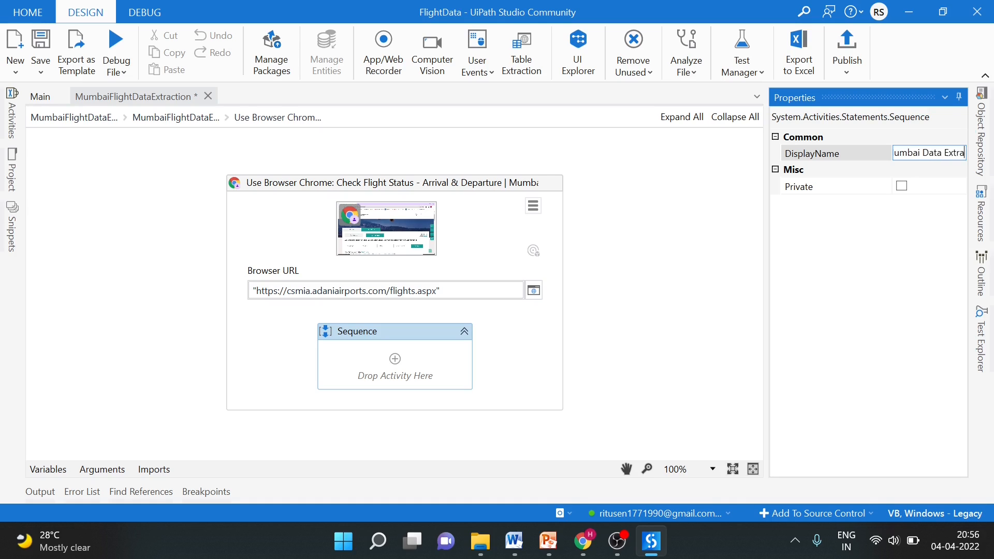
{"action": "type", "text": "ction"}
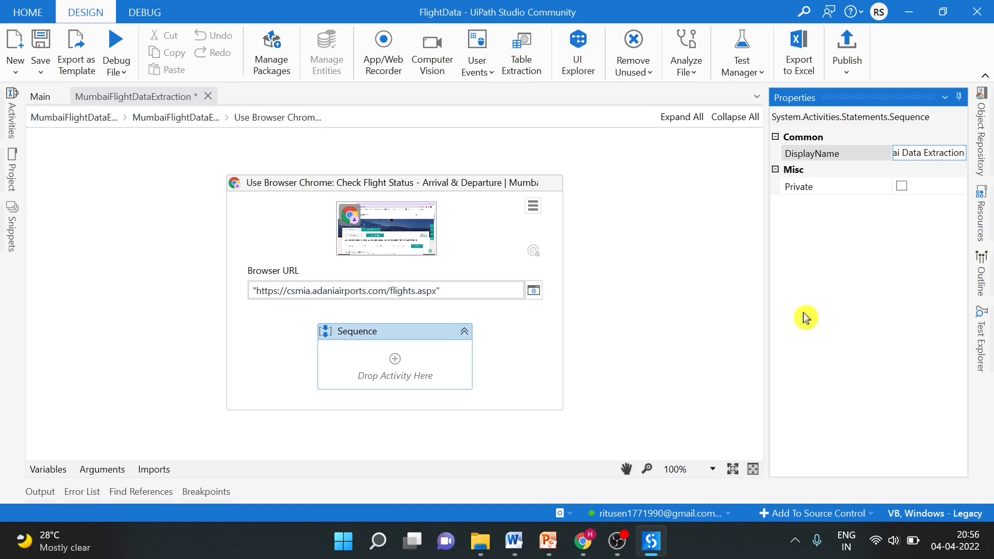
{"action": "left_click", "coordinate": [404, 350]}
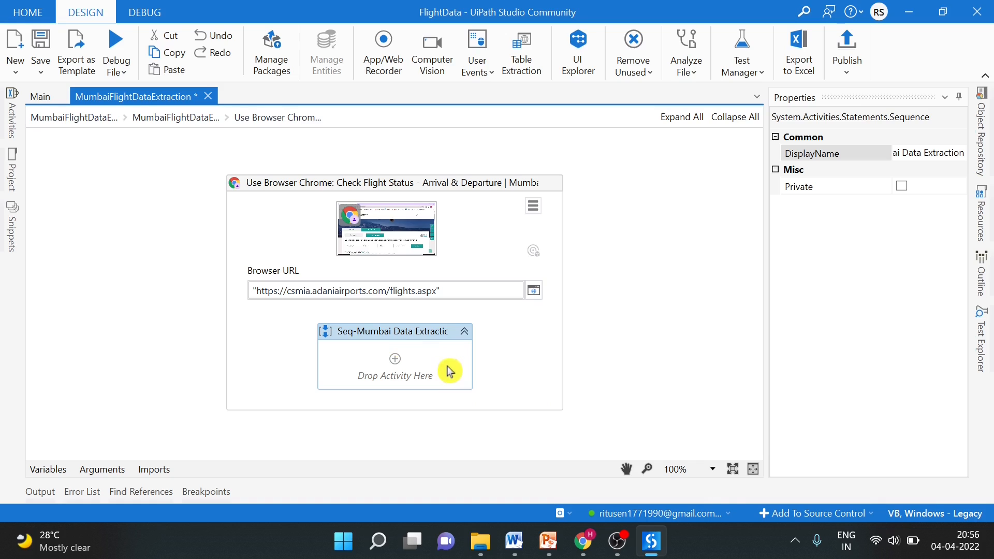
Step: Paste two copies of the Sequence inside Seq-Mumbai Data Extraction, one after the other
{"action": "key", "text": "ctrl+v"}
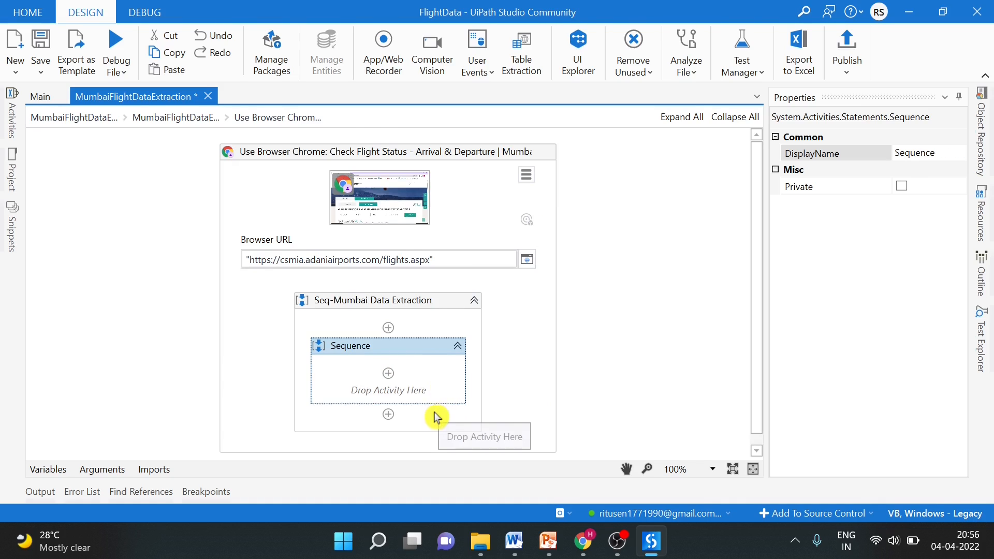
{"action": "left_click", "coordinate": [436, 419]}
{"action": "key", "text": "ctrl+v"}
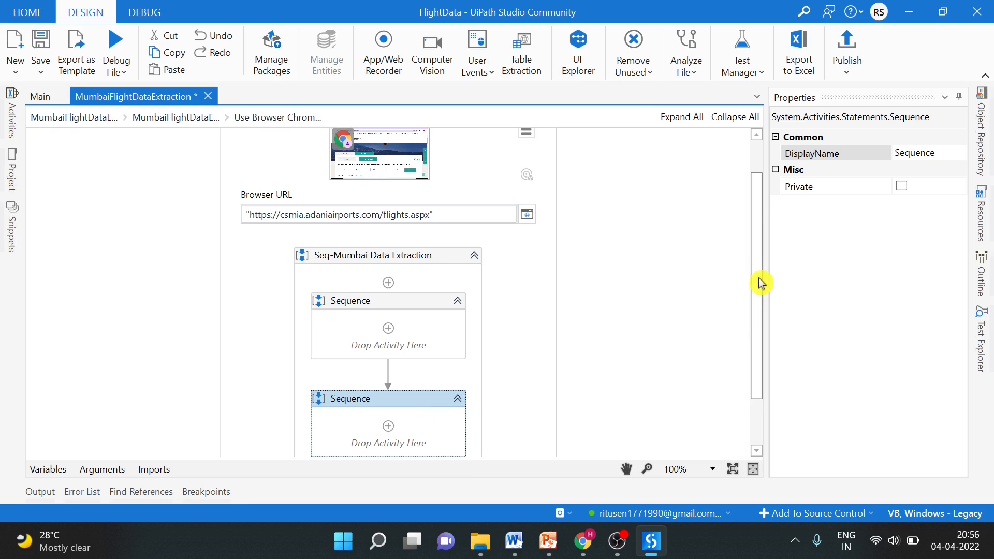
{"action": "left_click_drag", "start_coordinate": [761, 284], "coordinate": [762, 351]}
{"action": "left_click", "coordinate": [430, 417]}
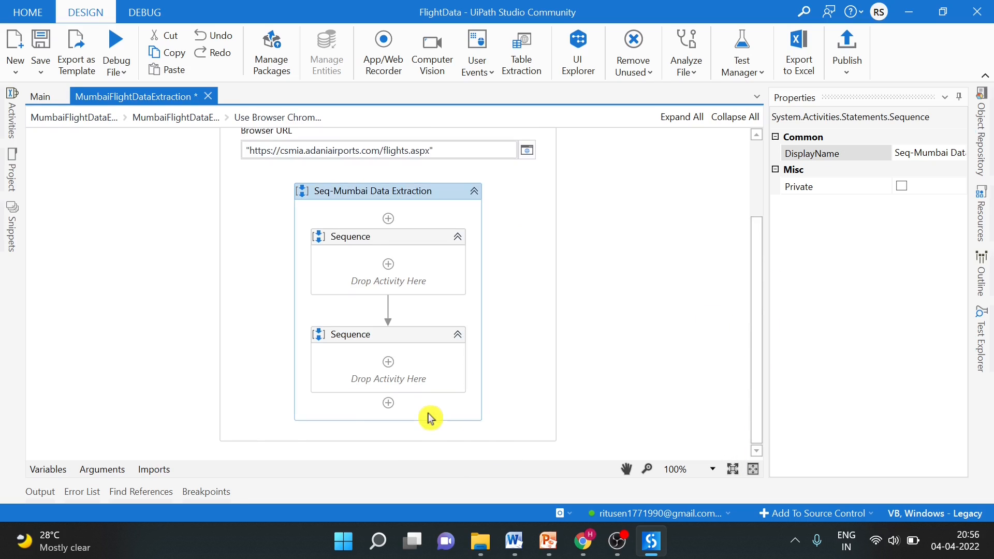
{"action": "key", "text": "ctrl+v"}
{"action": "key", "text": "ctrl+v"}
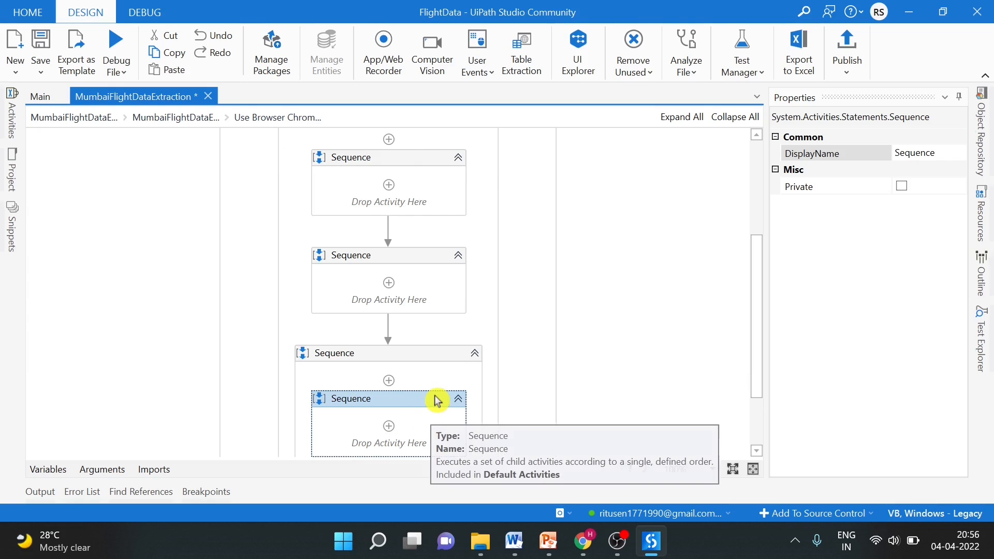
{"action": "left_click", "coordinate": [436, 363]}
{"action": "key", "text": "Delete"}
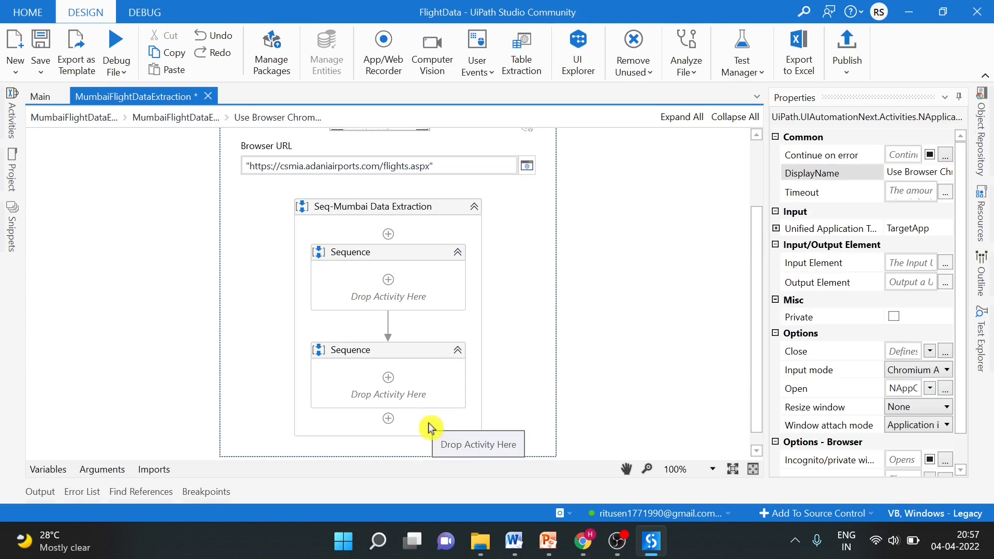
Step: Add a third and a fourth Sequence inside Seq-Mumbai Data Extraction
{"action": "left_click", "coordinate": [432, 426]}
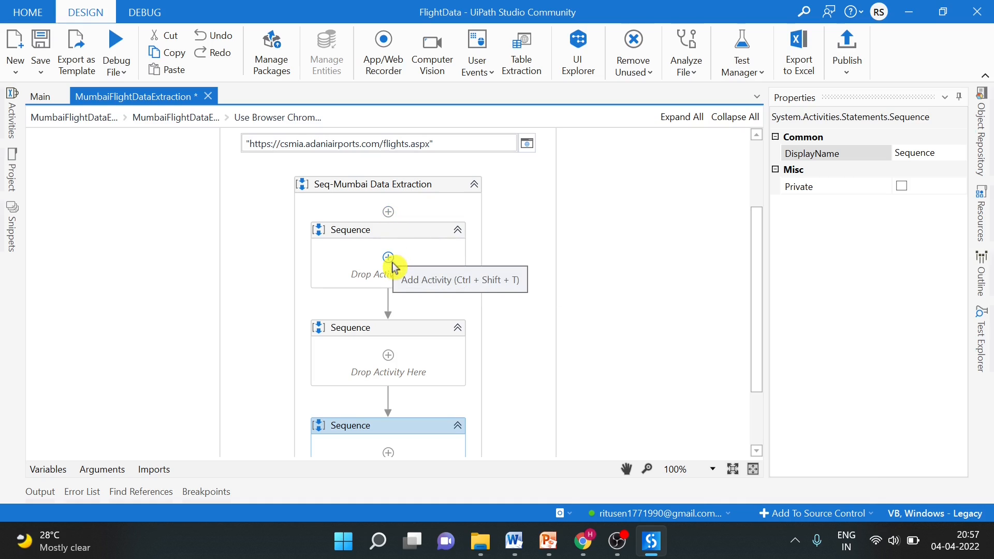
{"action": "left_click", "coordinate": [389, 215]}
{"action": "left_click", "coordinate": [389, 215]}
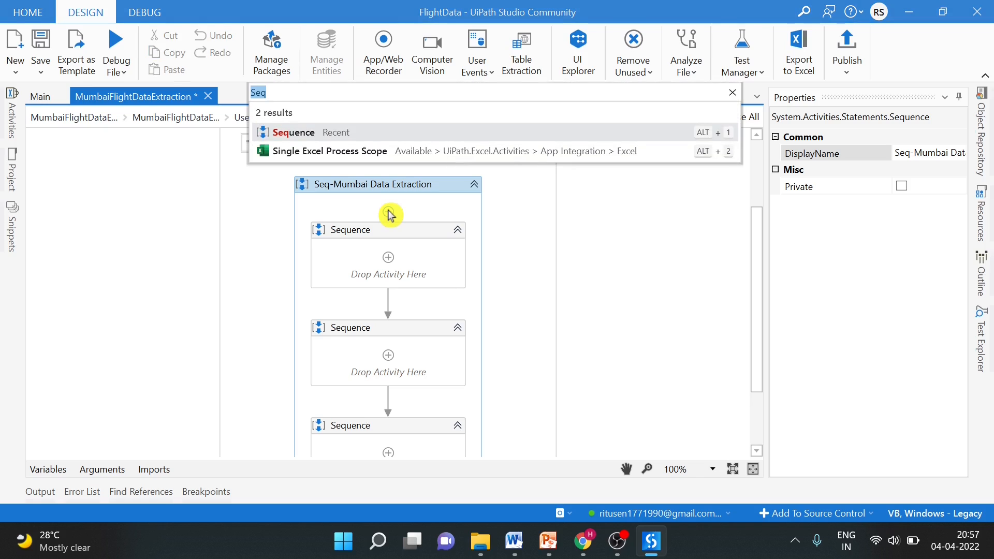
{"action": "left_click", "coordinate": [377, 134]}
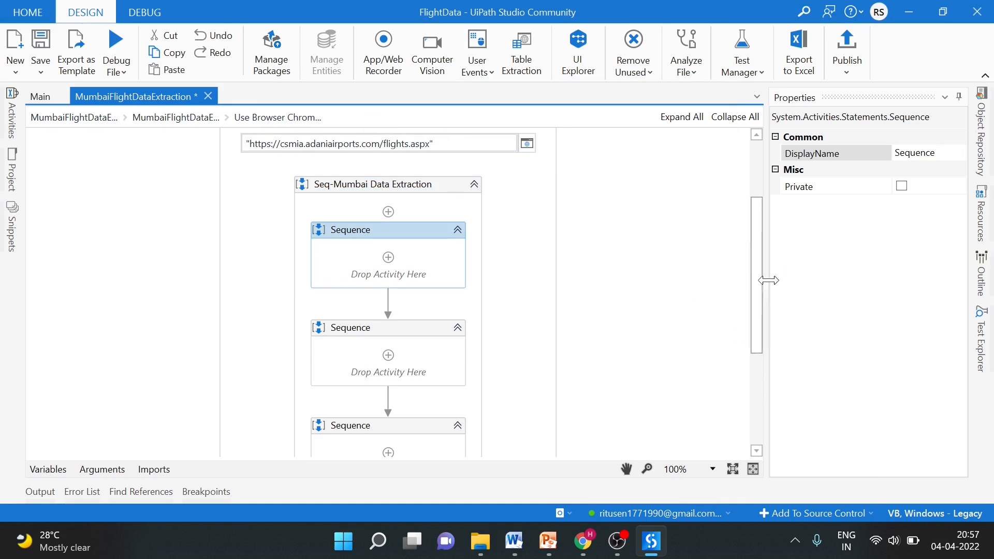
Step: Rename the first nested Sequence to Seq-Mum-Dom-Arrival
{"action": "mouse_move", "coordinate": [755, 228]}
{"action": "left_mouse_down"}
{"action": "mouse_move", "coordinate": [762, 328]}
{"action": "mouse_move", "coordinate": [756, 203]}
{"action": "mouse_move", "coordinate": [752, 213]}
{"action": "left_mouse_up"}
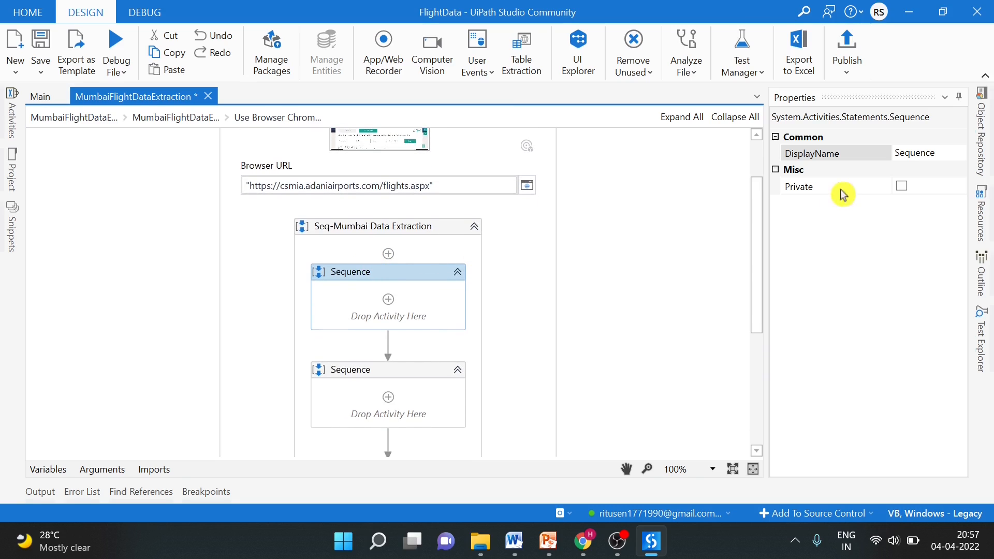
{"action": "left_click", "coordinate": [925, 153]}
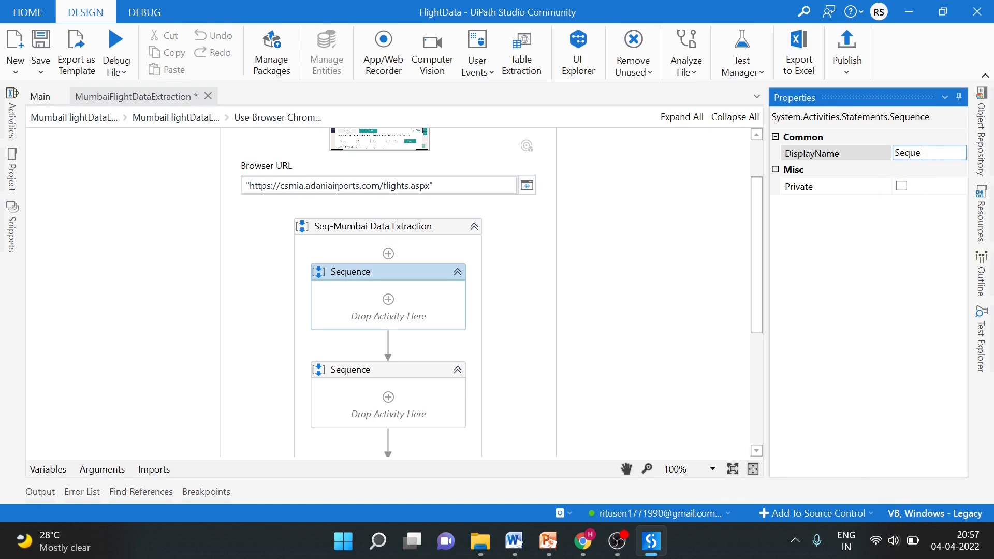
{"action": "type", "text": "-Mum-"}
{"action": "key", "text": "BackSpace"}
{"action": "type", "text": "Dom-Arrival"}
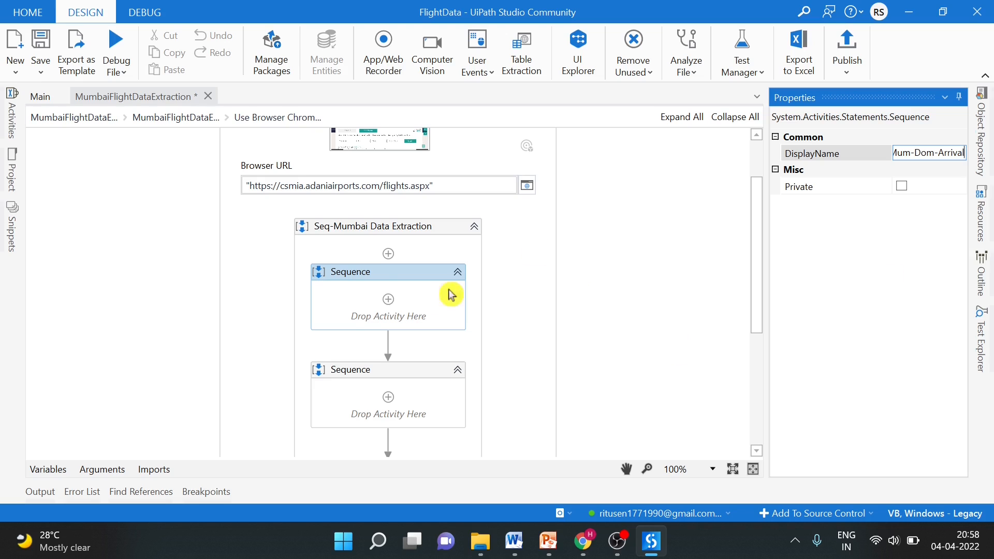
{"action": "left_click", "coordinate": [422, 297]}
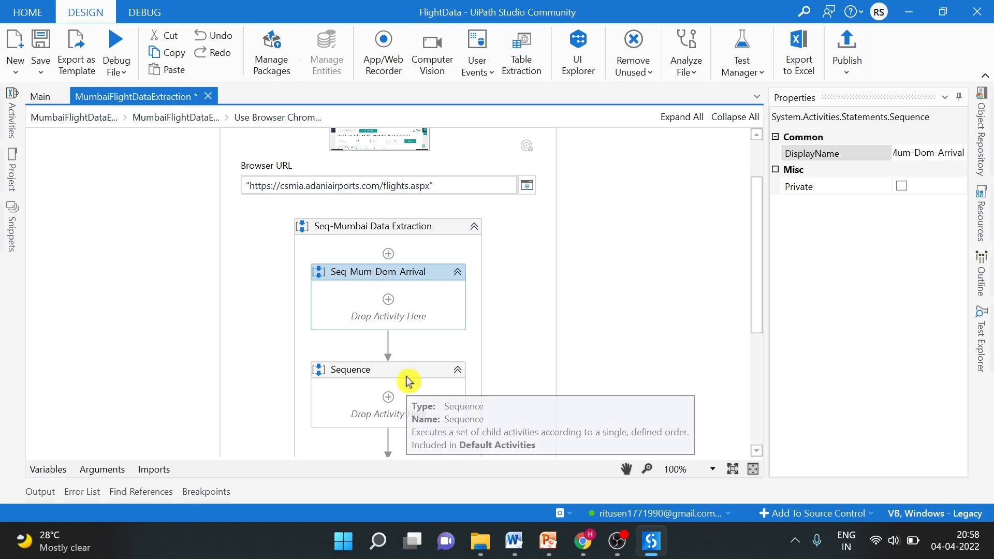
Step: Reuse the first nested sequence's name, Seq-Mum-Dom-Arrival, as the display name of the second nested Sequence
{"action": "left_click", "coordinate": [410, 382]}
{"action": "left_click", "coordinate": [888, 154]}
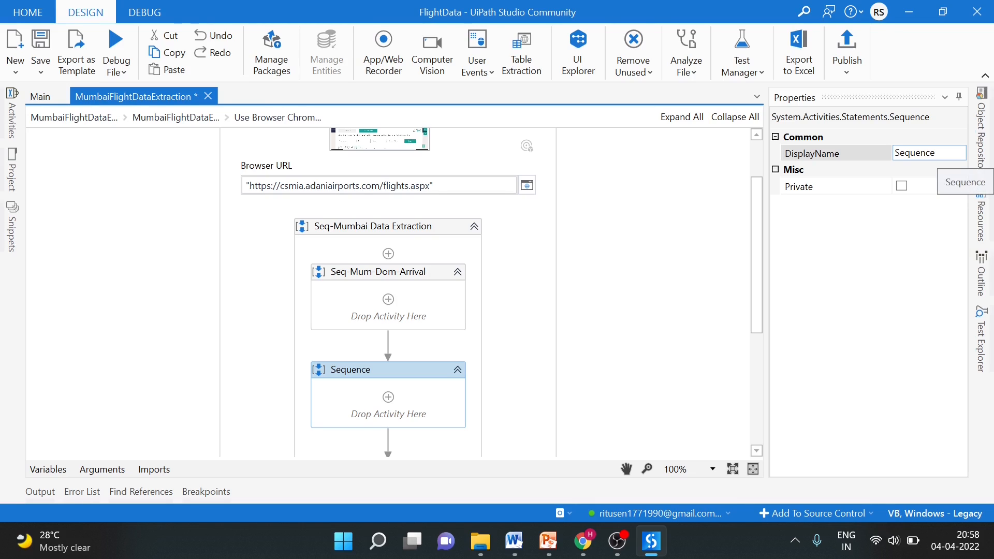
{"action": "left_click", "coordinate": [413, 383]}
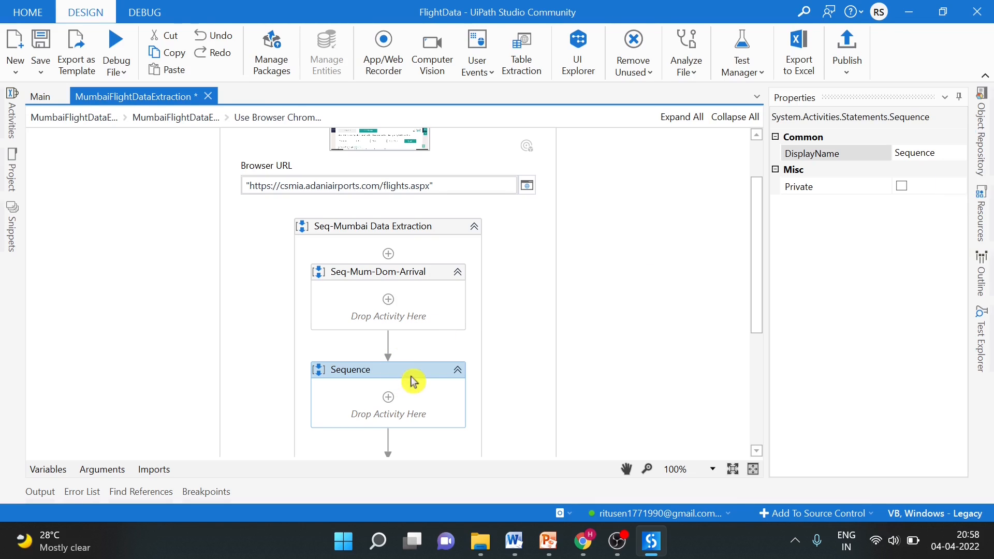
{"action": "left_click", "coordinate": [415, 274]}
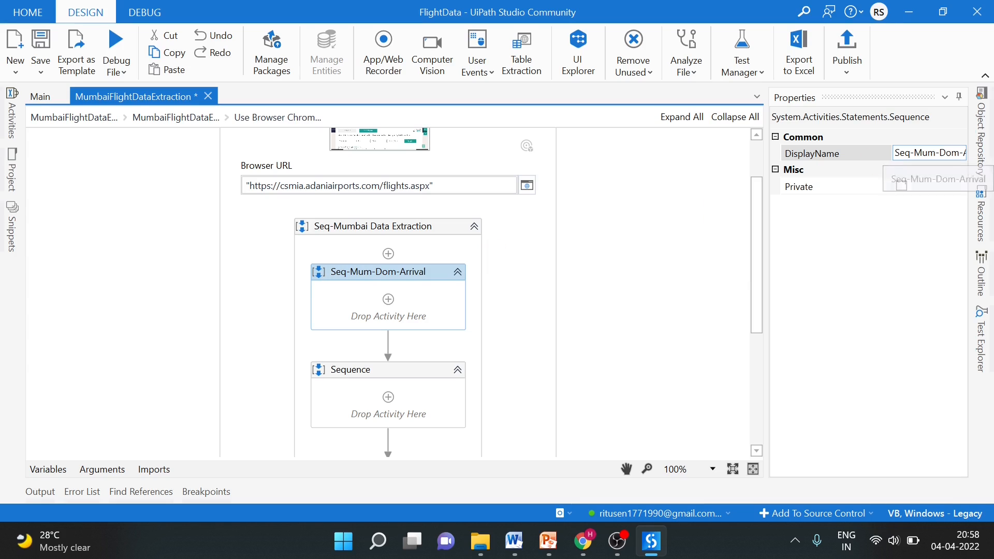
{"action": "left_click", "coordinate": [927, 153]}
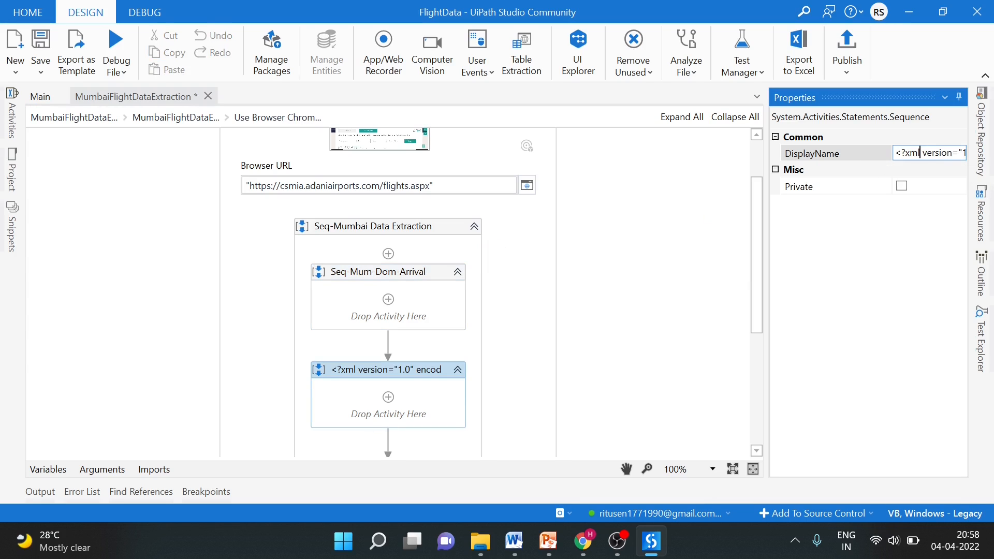
{"action": "key", "text": "ctrl+a"}
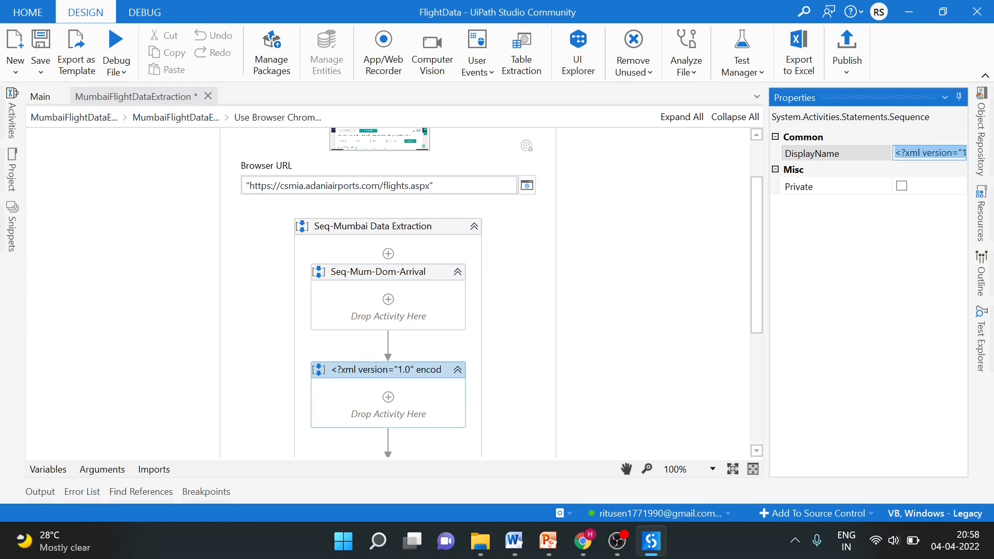
{"action": "key", "text": "BackSpace"}
{"action": "type", "text": "Seq-Mum-Dom-Arrival"}
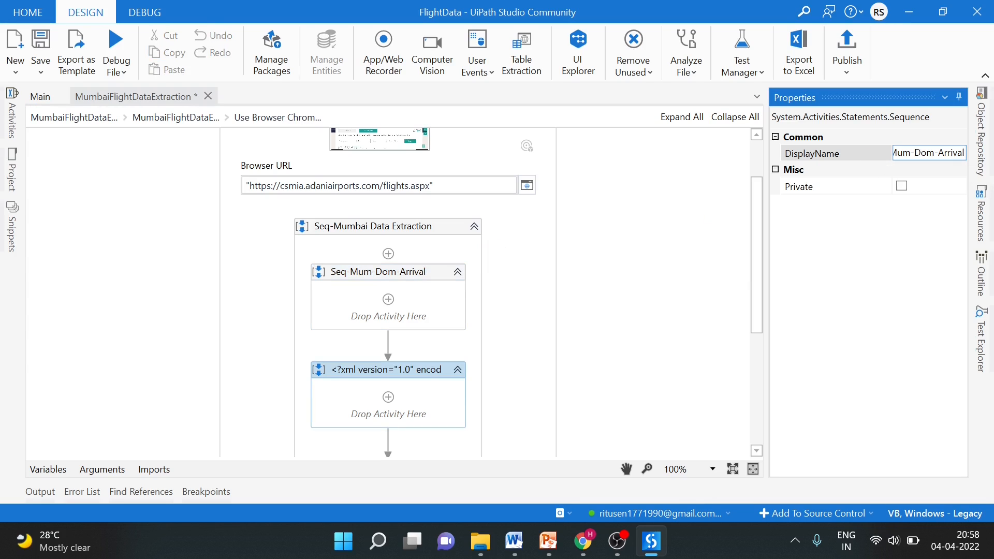
{"action": "left_click", "coordinate": [422, 382]}
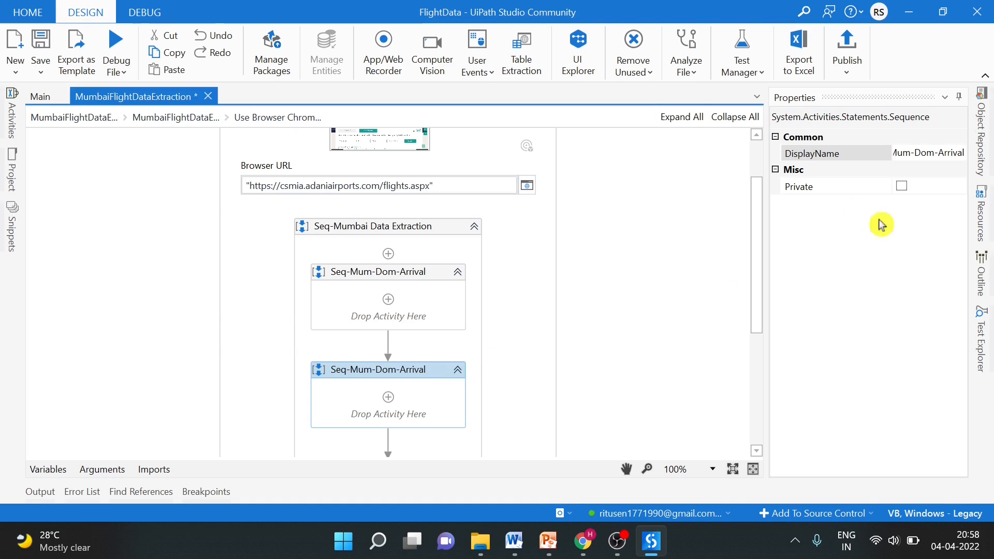
Step: Replace Arrival with Depart in the second nested sequence's display name, making it Seq-Mum-Dom-Depart
{"action": "left_click", "coordinate": [948, 153]}
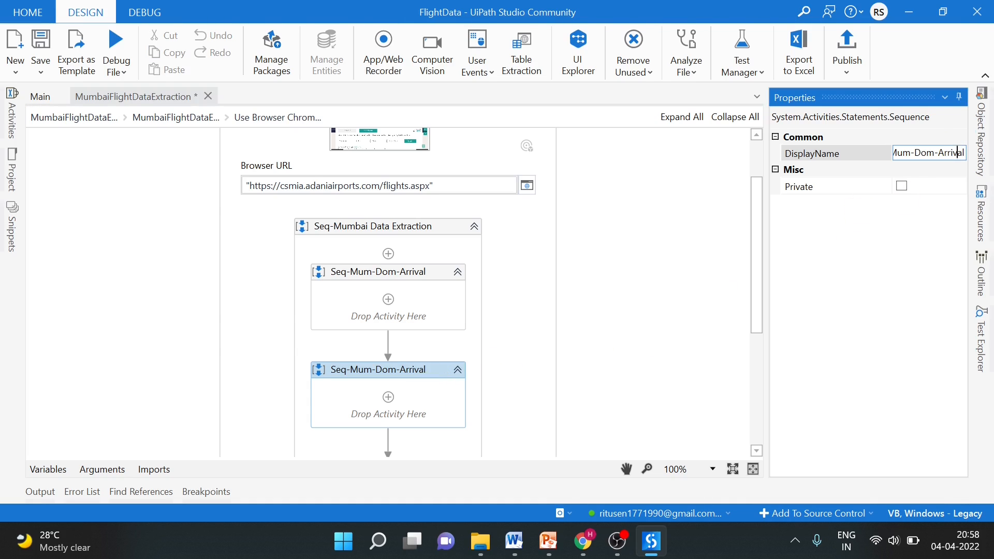
{"action": "key", "text": "BackSpace"}
{"action": "key", "text": "BackSpace"}
{"action": "key", "text": "BackSpace"}
{"action": "key", "text": "BackSpace"}
{"action": "key", "text": "BackSpace"}
{"action": "key", "text": "BackSpace"}
{"action": "key", "text": "BackSpace"}
{"action": "type", "text": "Depart"}
{"action": "left_click", "coordinate": [512, 361]}
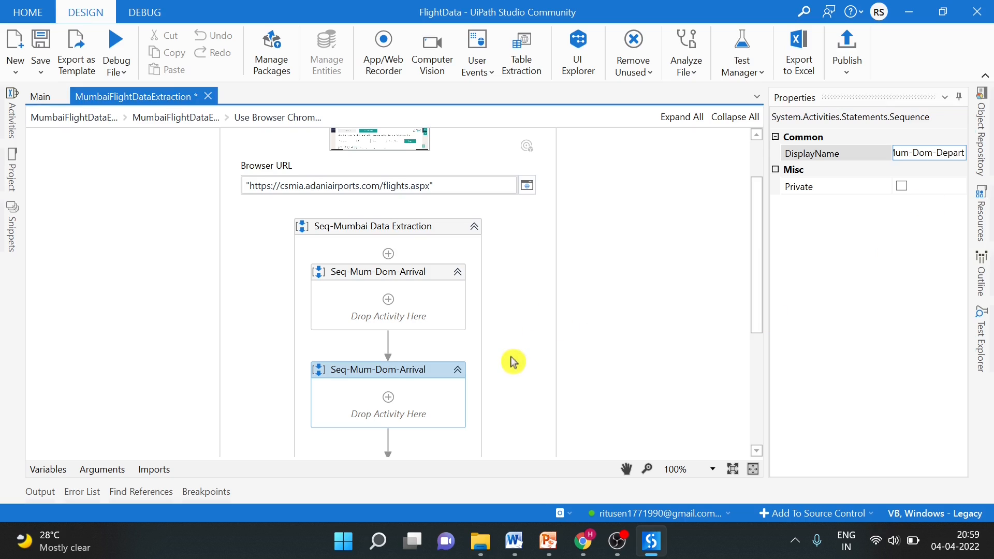
{"action": "left_click", "coordinate": [415, 391]}
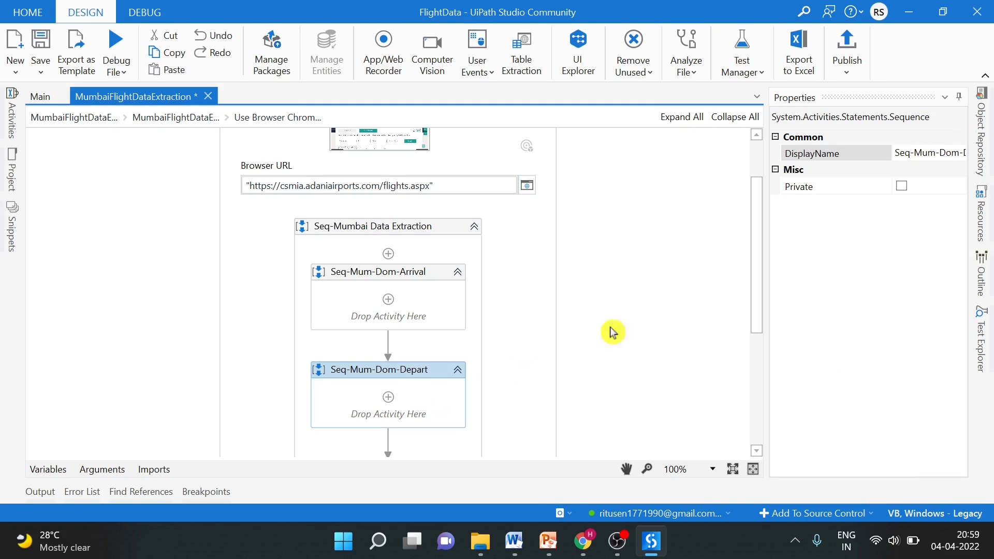
Step: Rename the third nested Sequence, below Seq-Mum-Dom-Depart, to Seq-Mum-Int-Arrival
{"action": "left_click_drag", "start_coordinate": [754, 253], "coordinate": [765, 341]}
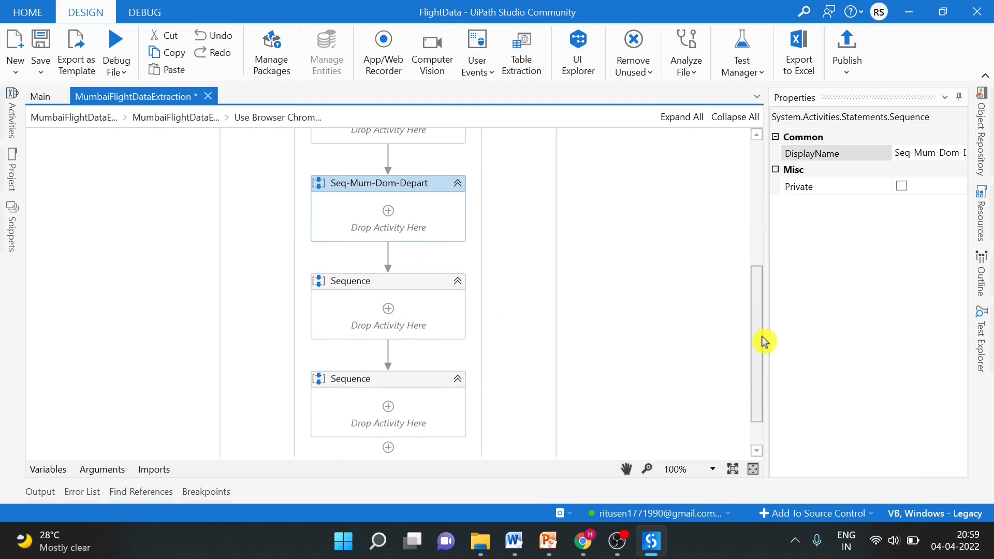
{"action": "left_click", "coordinate": [438, 288]}
{"action": "left_click", "coordinate": [925, 153]}
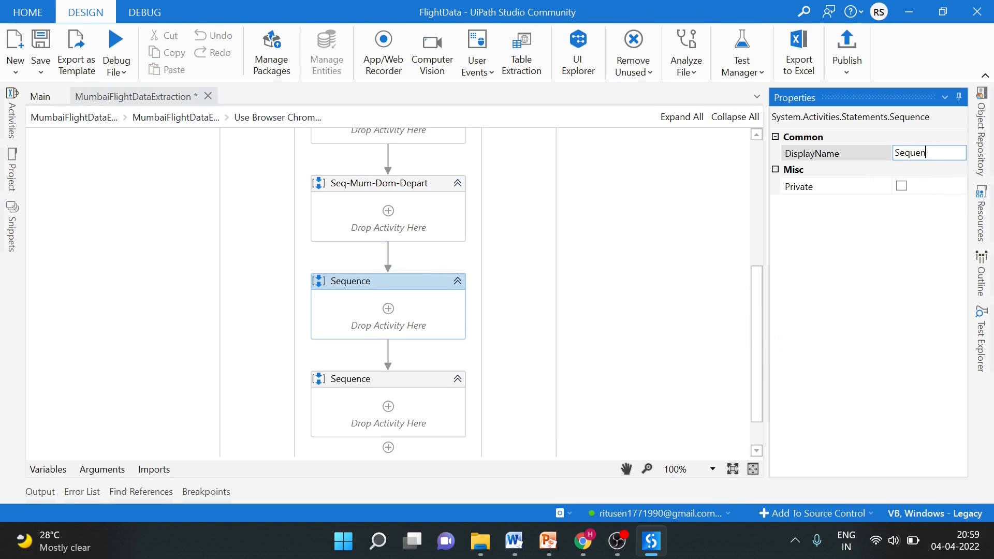
{"action": "key", "text": "BackSpace"}
{"action": "key", "text": "BackSpace"}
{"action": "key", "text": "BackSpace"}
{"action": "type", "text": "Int-Arrival"}
Step: Rename the fourth nested Sequence, below Seq-Mum-Int-Arrival, to Seq-Mum-Int-Depart
{"action": "left_click", "coordinate": [416, 404]}
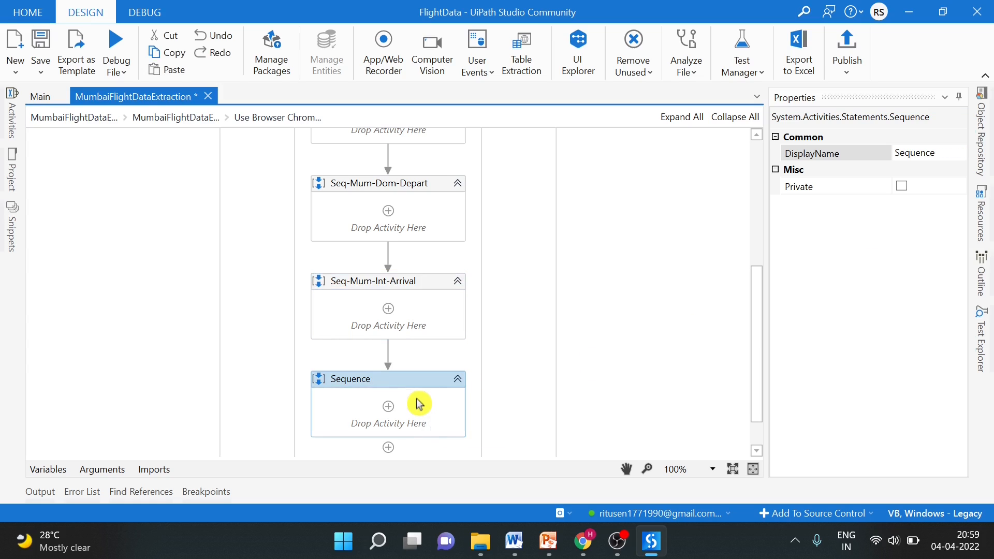
{"action": "left_click", "coordinate": [947, 154]}
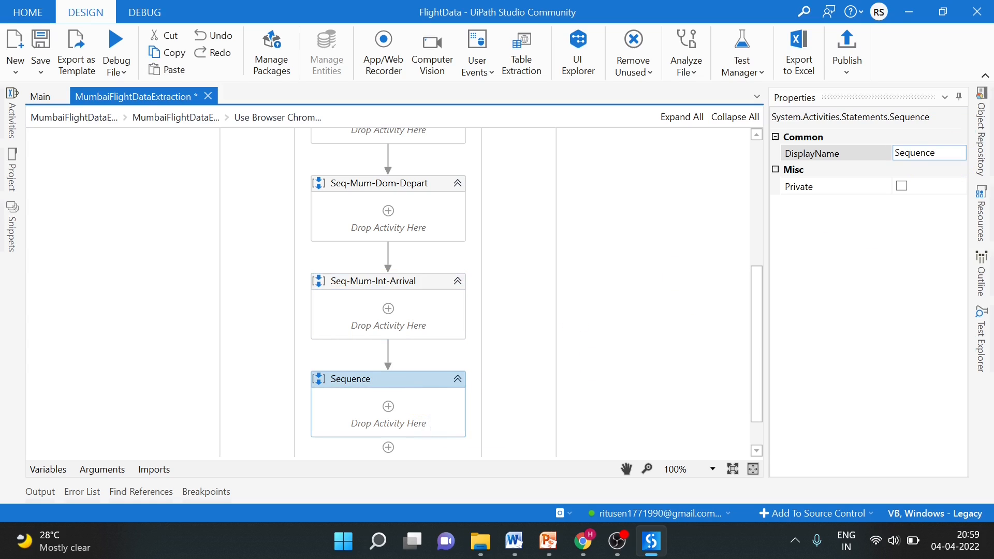
{"action": "key", "text": "BackSpace"}
{"action": "key", "text": "BackSpace"}
{"action": "key", "text": "BackSpace"}
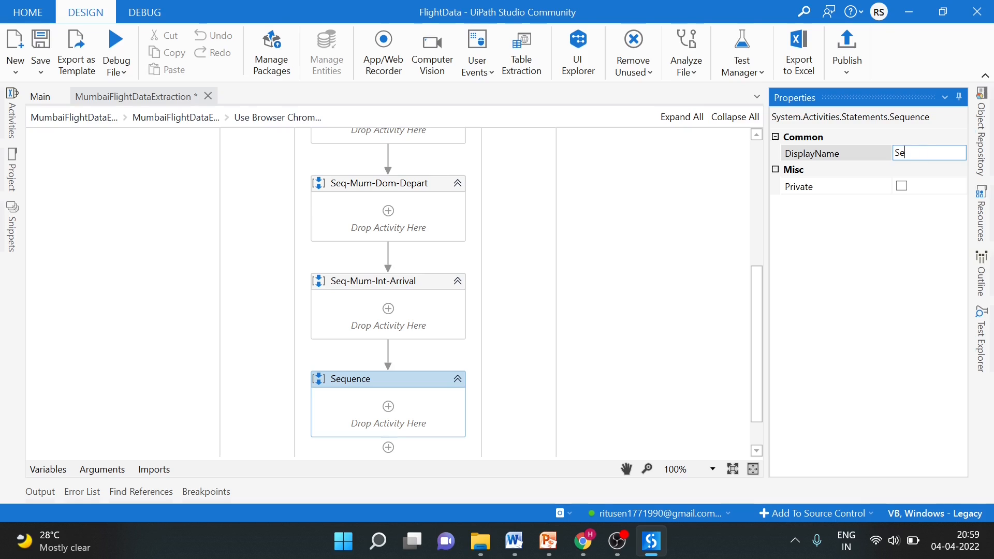
{"action": "type", "text": "q"}
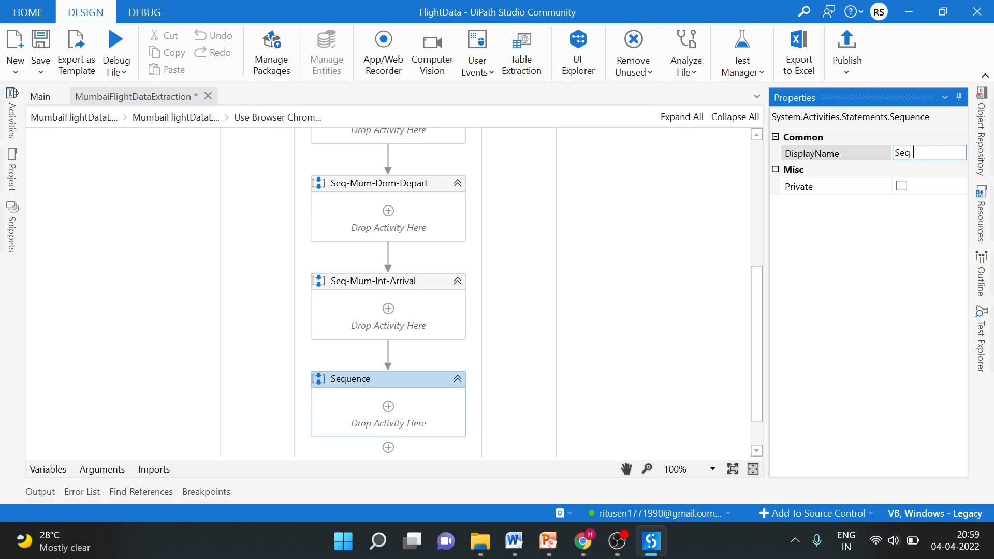
{"action": "type", "text": "-Mum-Int-Depart"}
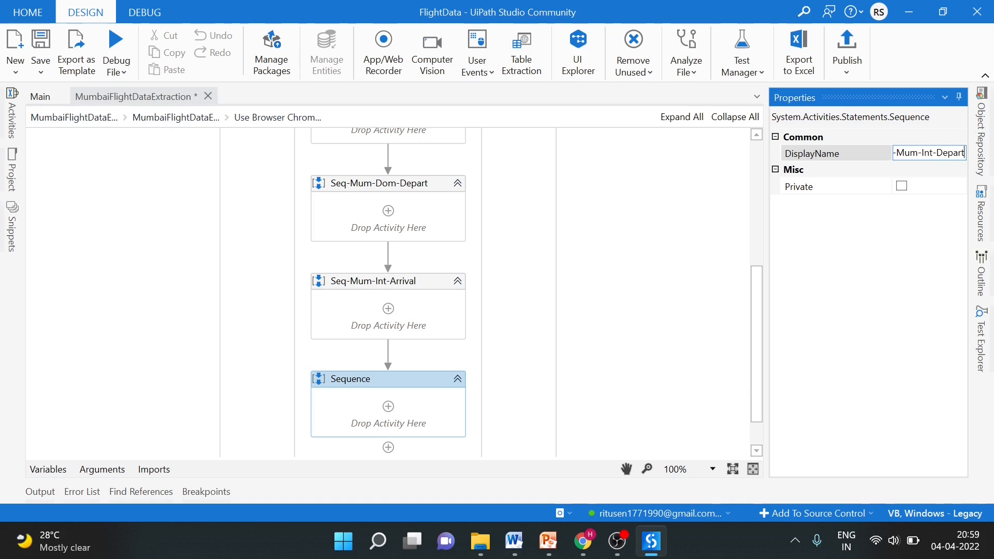
{"action": "left_click", "coordinate": [616, 305]}
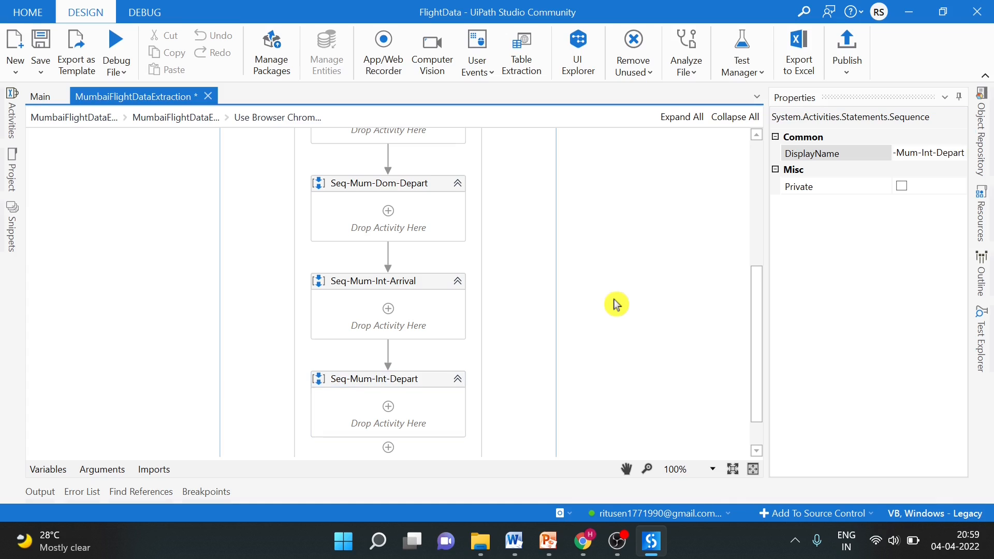
Step: Add a Click activity inside the Seq-Mum-Dom-Arrival sequence
{"action": "left_click_drag", "start_coordinate": [759, 339], "coordinate": [748, 207]}
{"action": "left_click", "coordinate": [446, 378]}
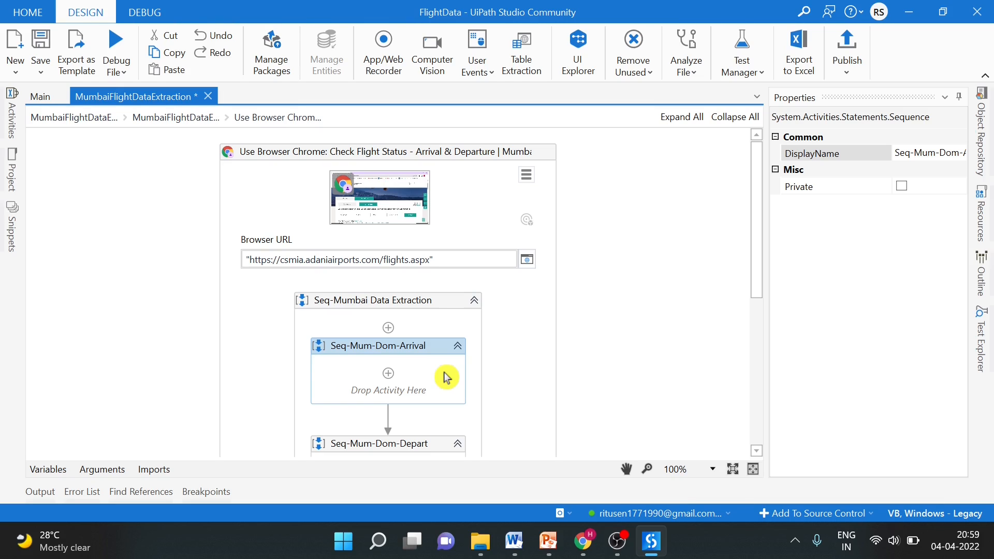
{"action": "left_click", "coordinate": [388, 375]}
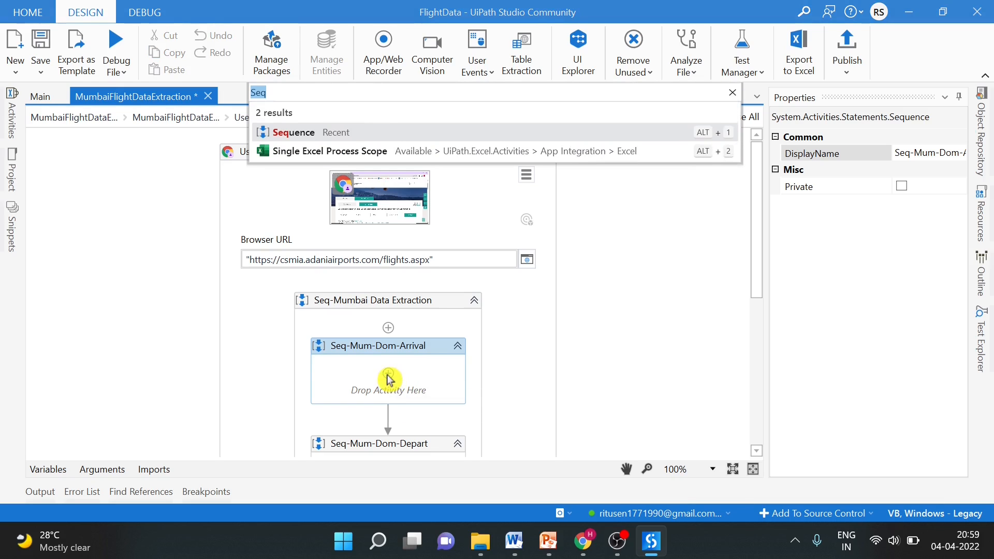
{"action": "key", "text": "BackSpace"}
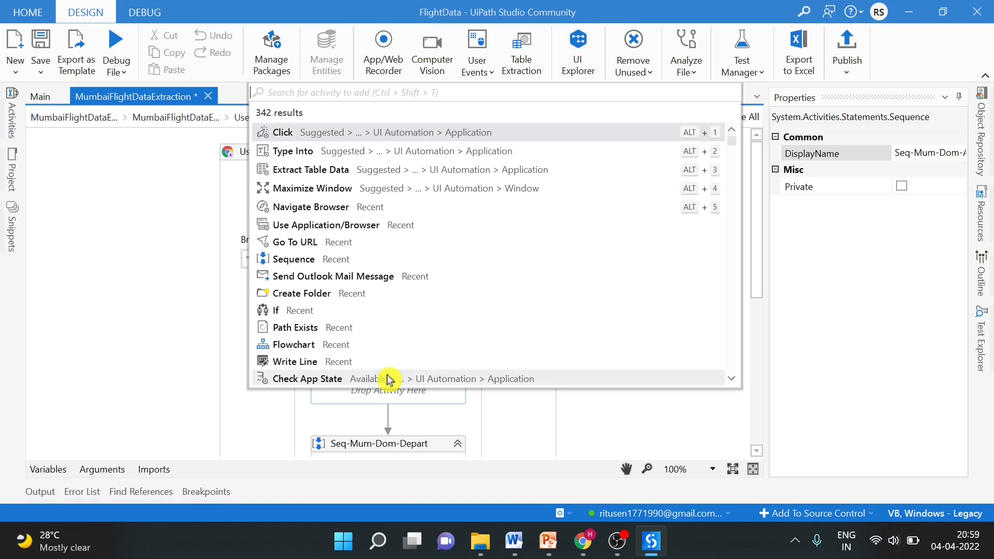
{"action": "left_click", "coordinate": [363, 135]}
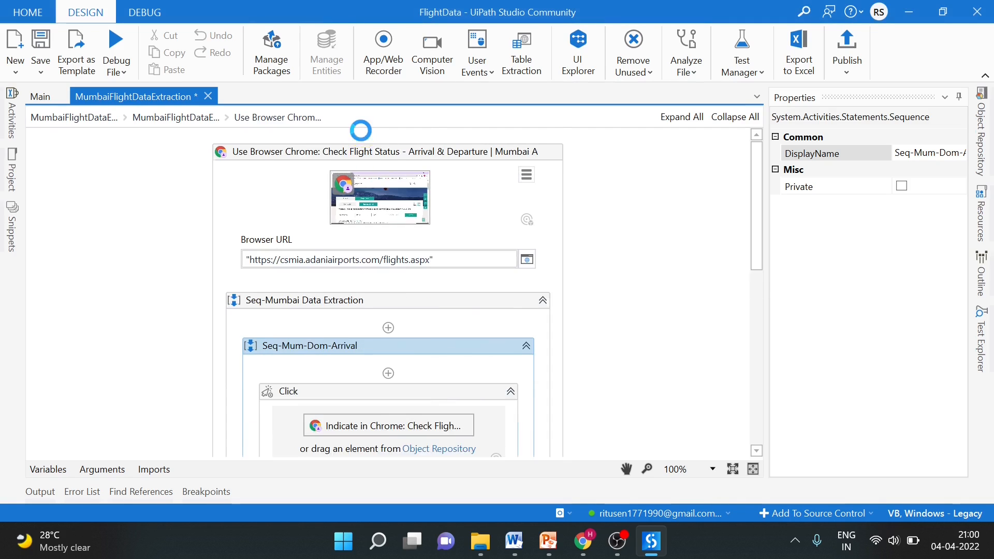
Step: Indicate the Arrival tab on the airport's flight status page as the Click target, validate and confirm it, and collapse the activity
{"action": "left_click", "coordinate": [431, 365]}
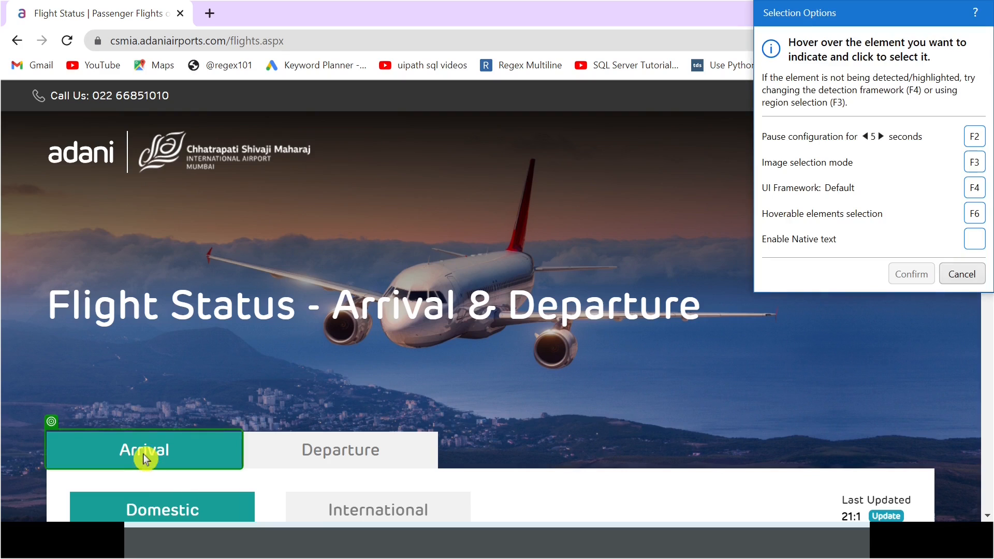
{"action": "left_click", "coordinate": [140, 450]}
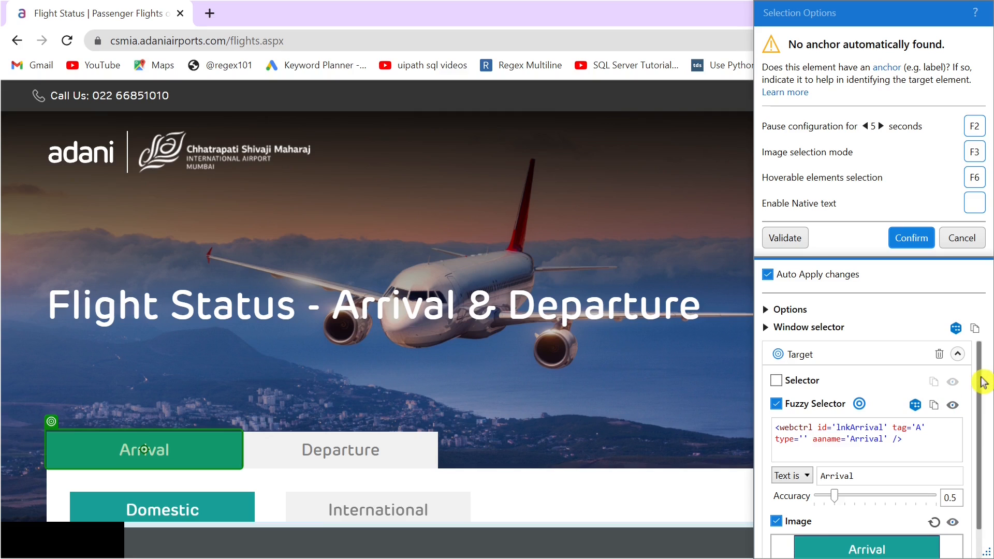
{"action": "scroll", "coordinate": [987, 409], "scroll_direction": "down", "scroll_amount": 1}
{"action": "left_click_drag", "start_coordinate": [987, 409], "coordinate": [989, 335]}
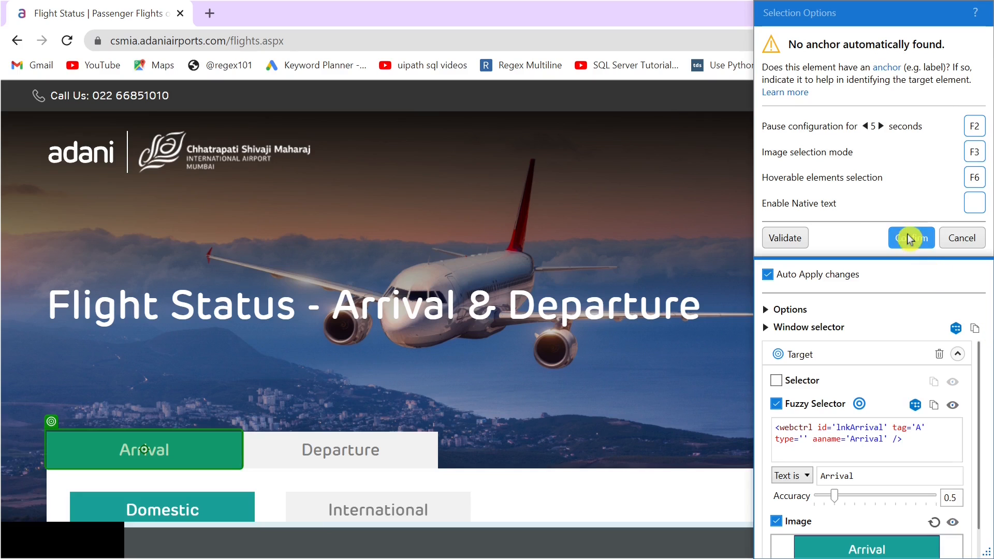
{"action": "left_click", "coordinate": [799, 241]}
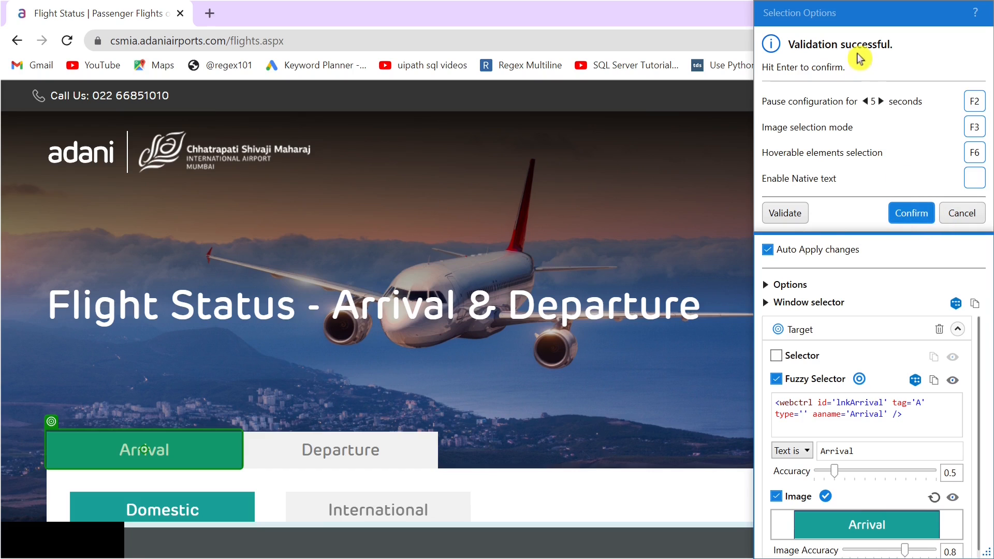
{"action": "left_click", "coordinate": [921, 213]}
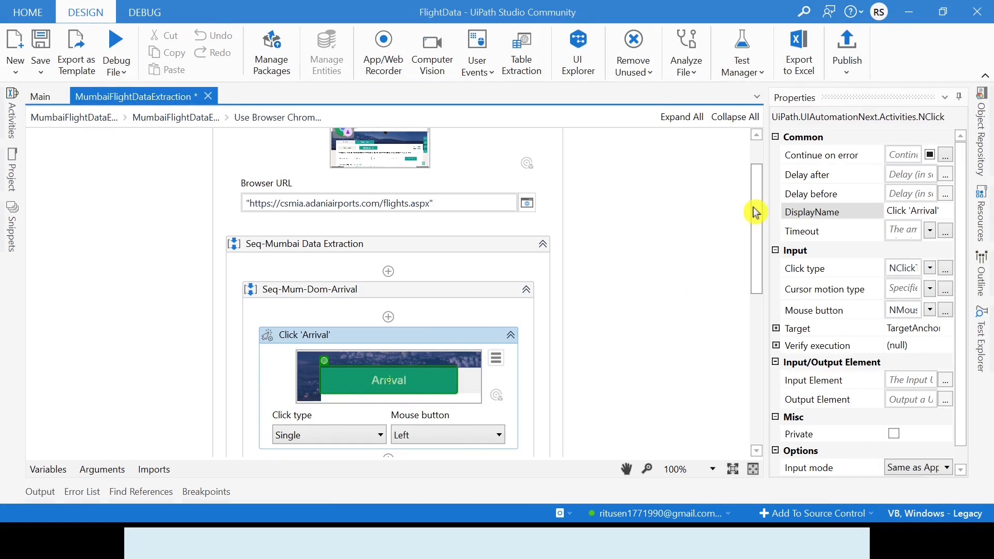
{"action": "left_click", "coordinate": [511, 335]}
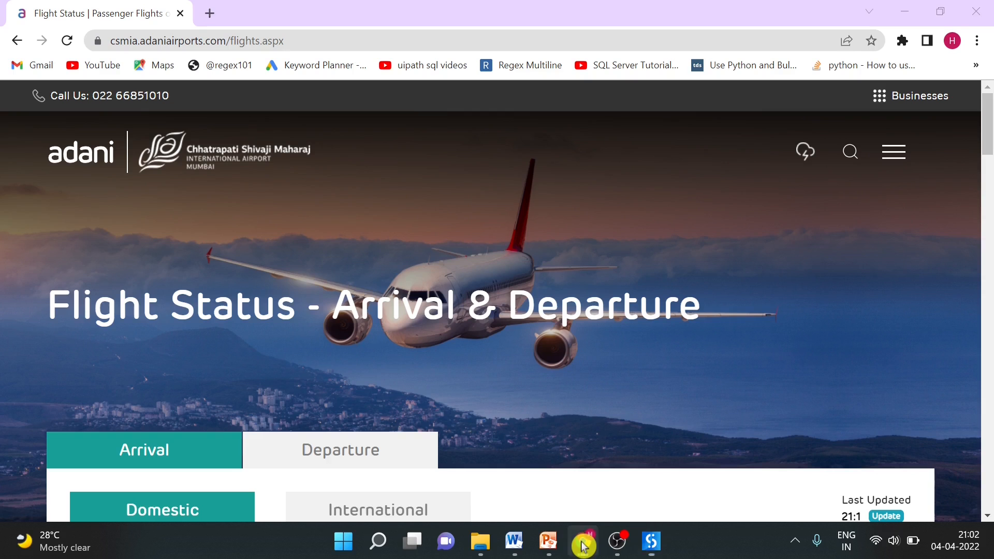
Step: Switch to Chrome and bring the domestic arrivals flight table into view from its first row
{"action": "left_click", "coordinate": [583, 542]}
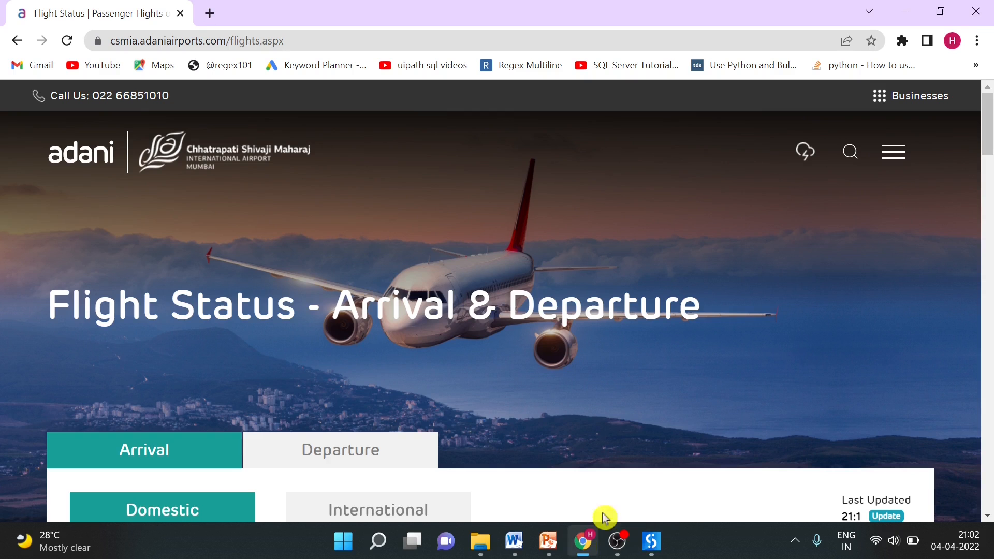
{"action": "left_click", "coordinate": [989, 171]}
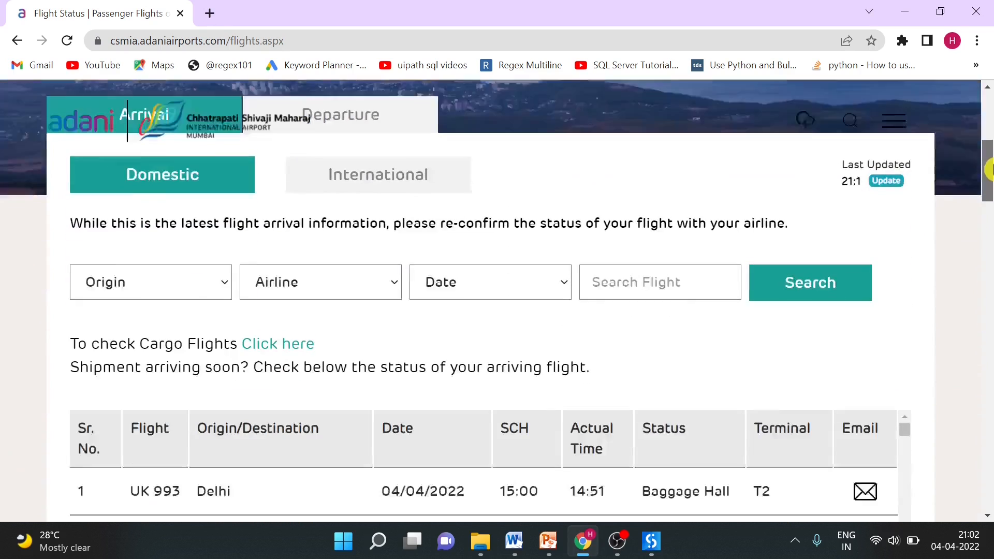
{"action": "left_click_drag", "start_coordinate": [990, 170], "coordinate": [989, 194]}
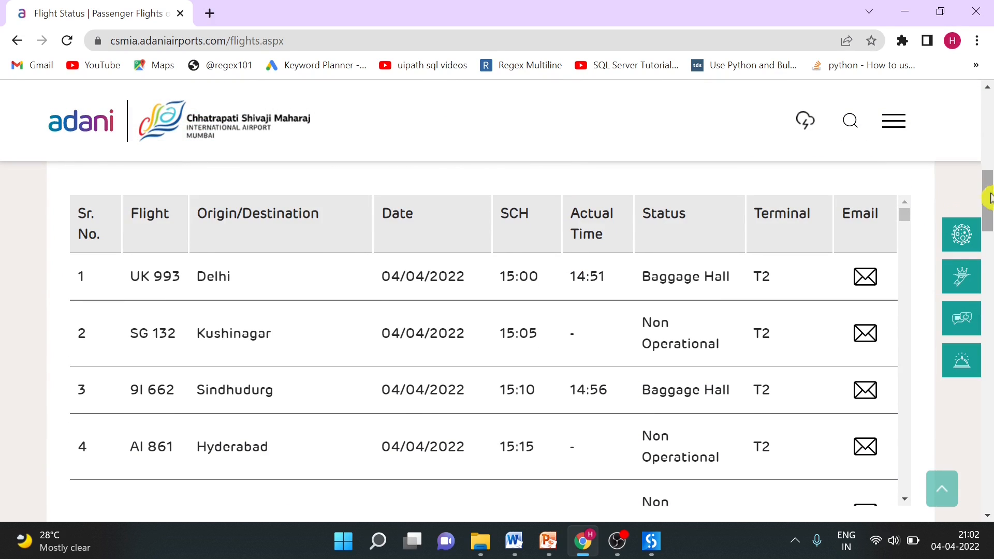
{"action": "left_click_drag", "start_coordinate": [907, 221], "coordinate": [904, 202]}
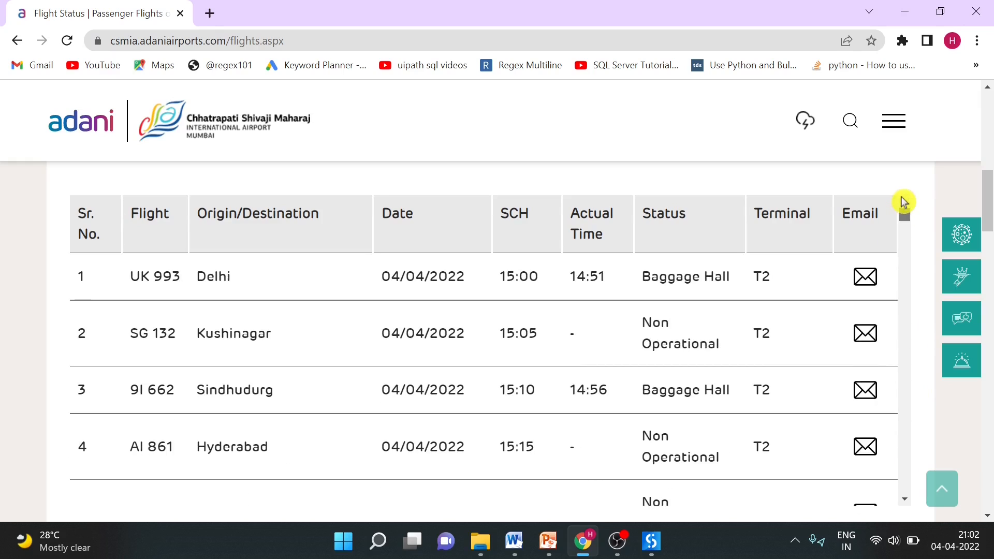
Step: Start Table Extraction from UiPath Studio and indicate the Sr. No. header in the arrivals table, accepting extraction of all columns
{"action": "left_click", "coordinate": [653, 550]}
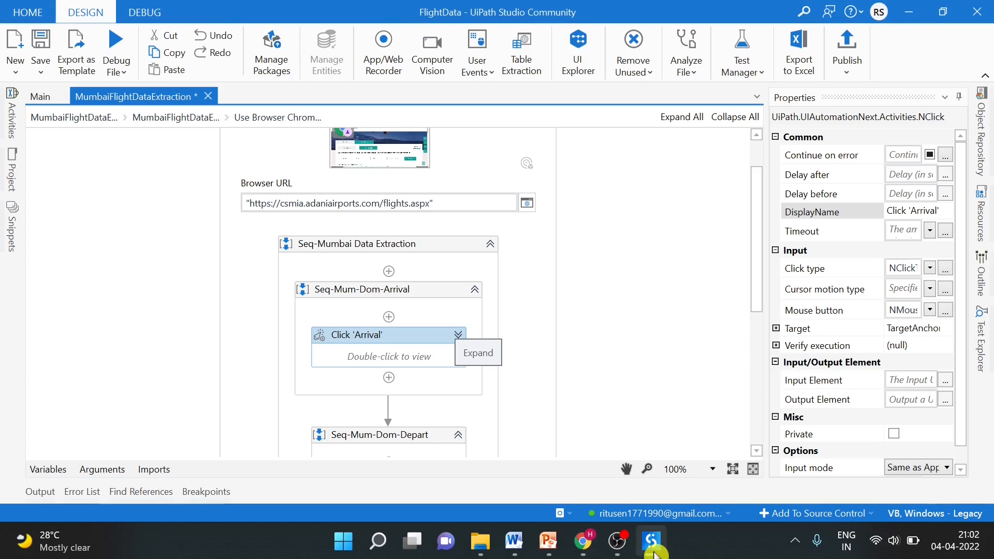
{"action": "left_click", "coordinate": [535, 65]}
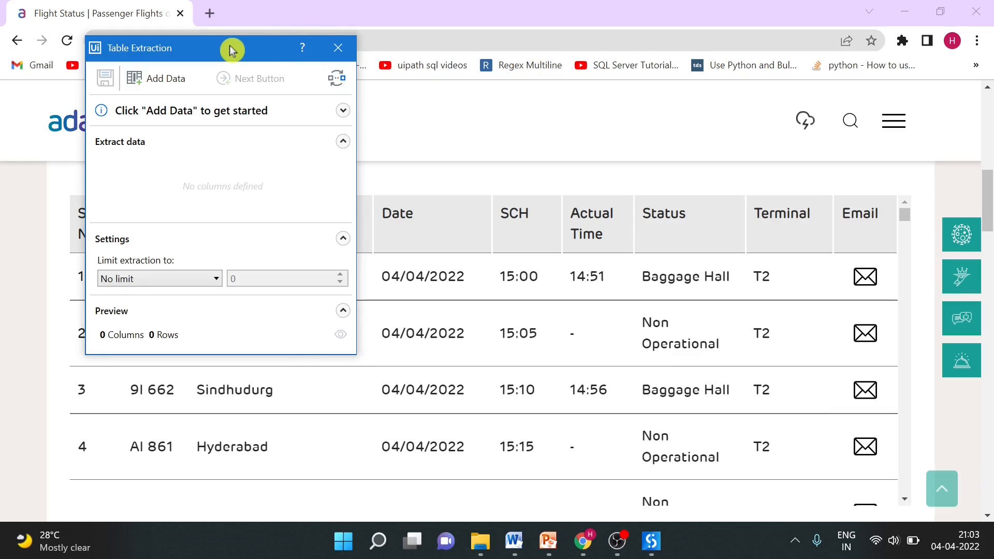
{"action": "left_click_drag", "start_coordinate": [232, 50], "coordinate": [538, 62]}
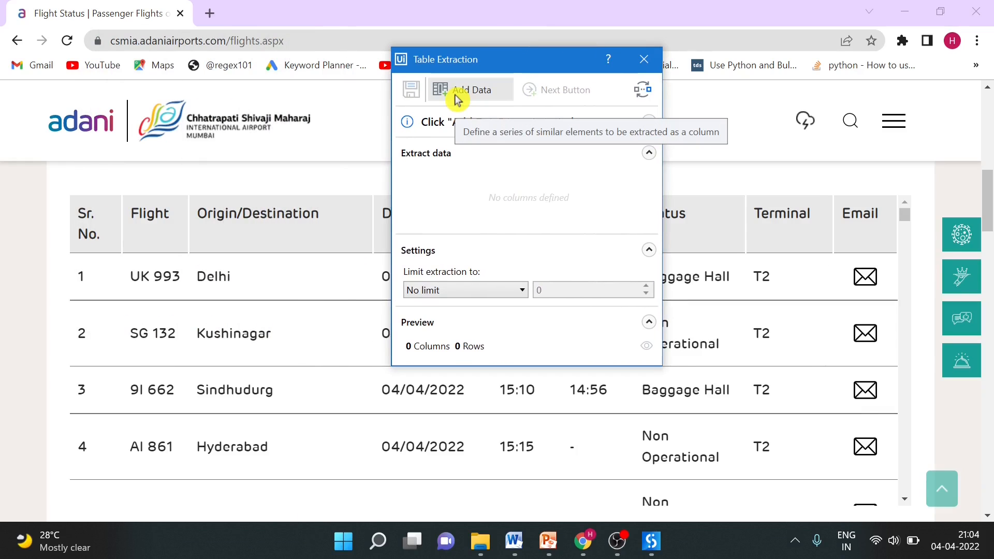
{"action": "left_click", "coordinate": [457, 91]}
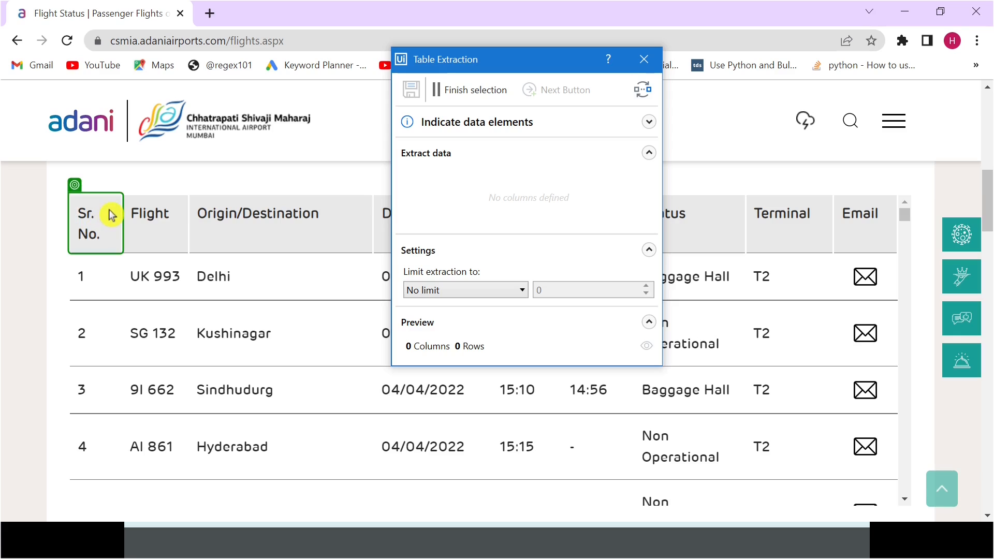
{"action": "left_click", "coordinate": [86, 241]}
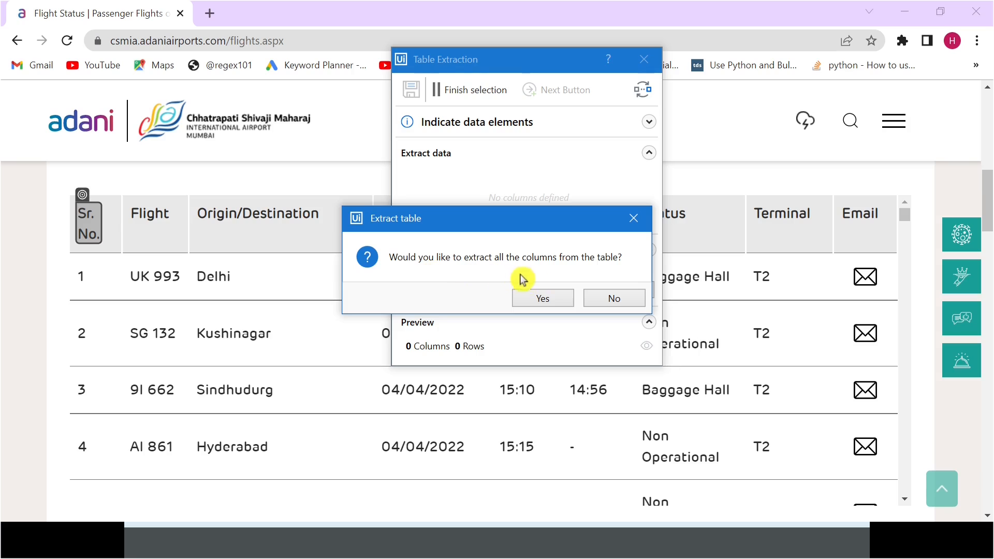
{"action": "left_click", "coordinate": [550, 299]}
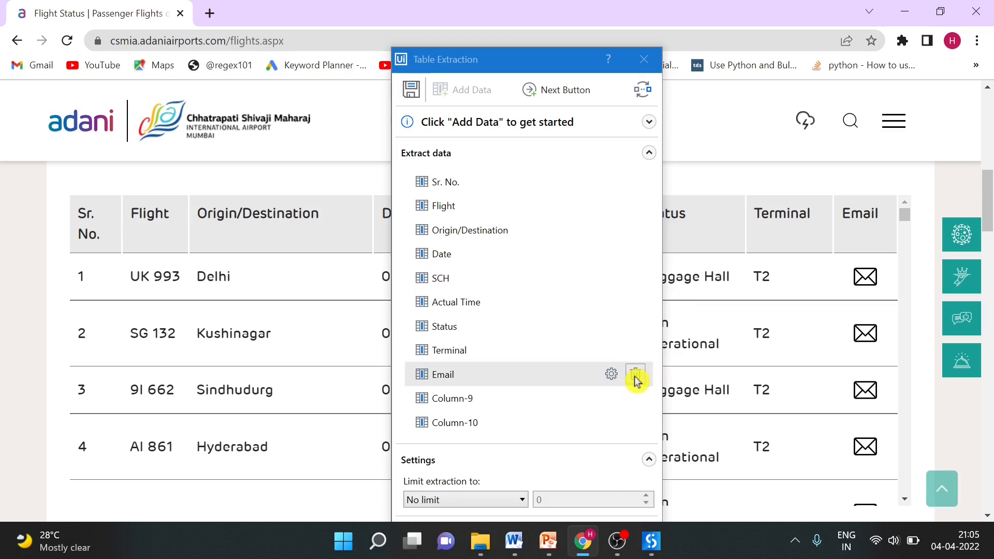
Step: Remove the Email, Column-9 and Column-10 columns from the extraction and save it, continuing without a Next button
{"action": "left_click", "coordinate": [636, 376]}
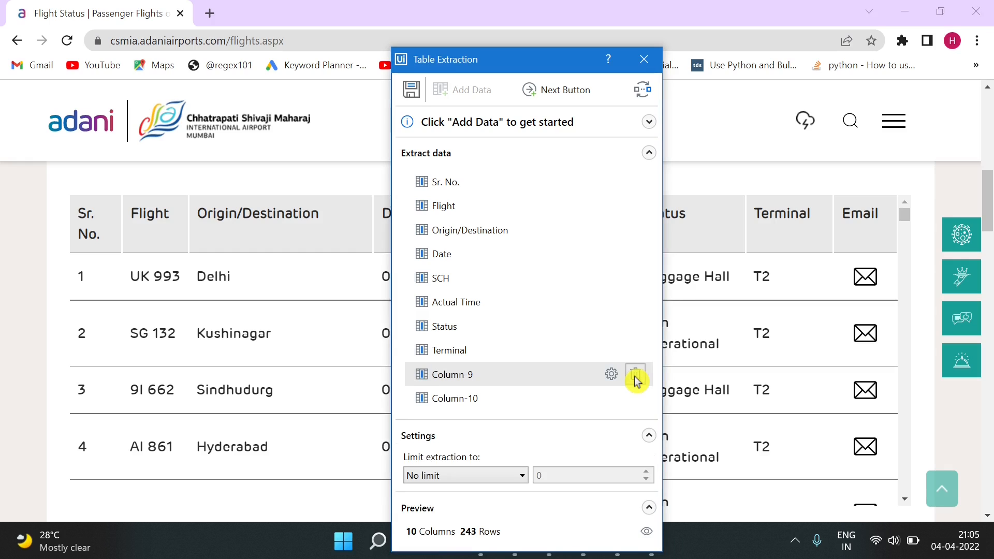
{"action": "left_click", "coordinate": [636, 376]}
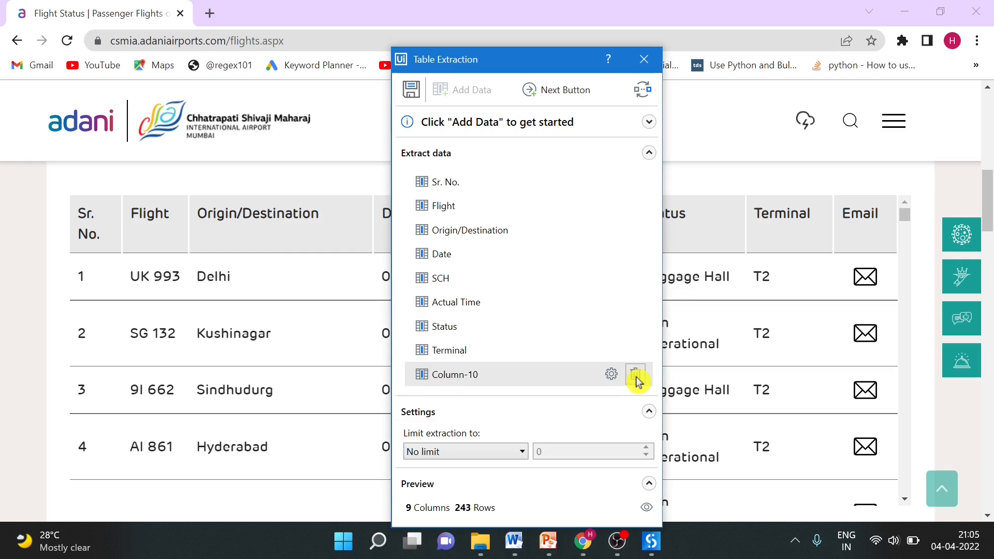
{"action": "left_click", "coordinate": [636, 376]}
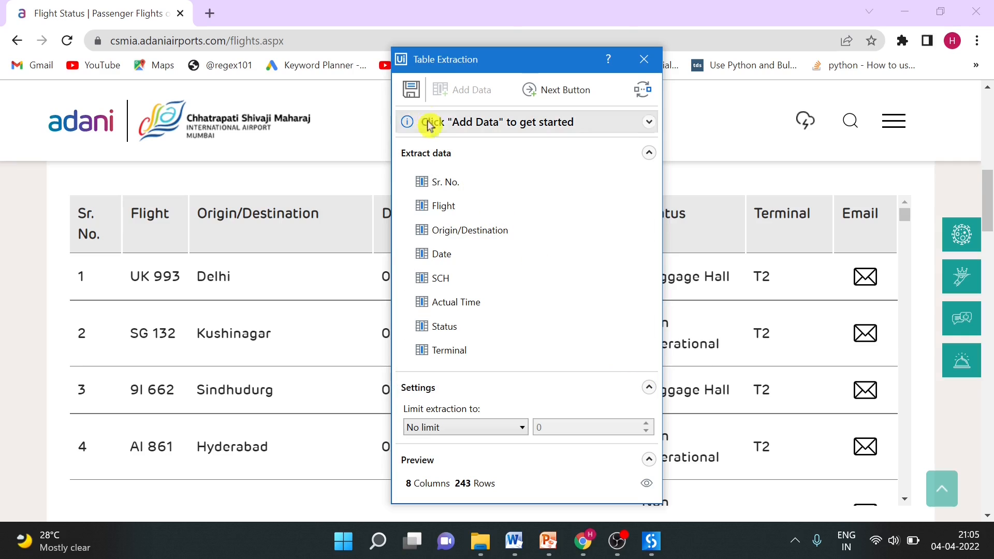
{"action": "left_click", "coordinate": [415, 90]}
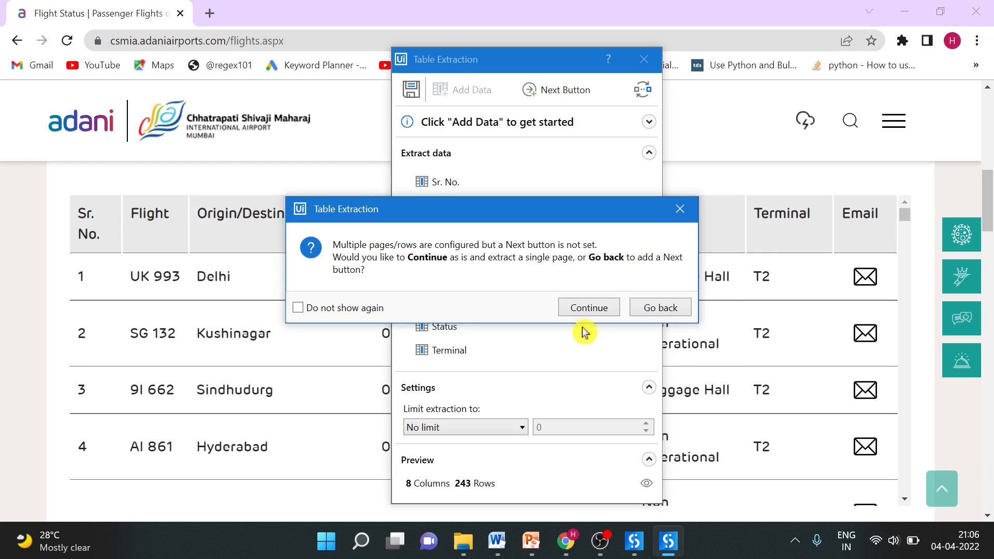
{"action": "left_click", "coordinate": [591, 309]}
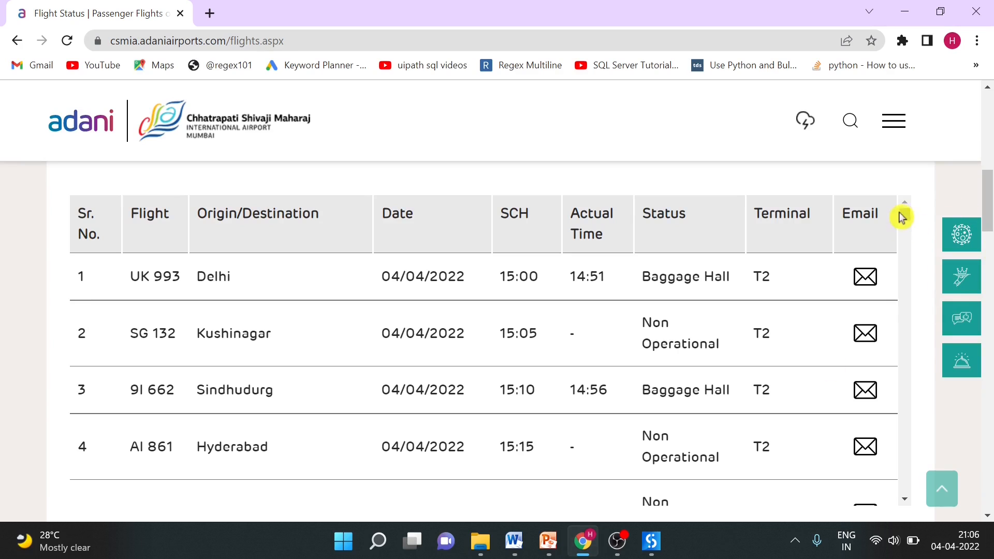
Step: Examine the remaining arrivals rows in Chrome, and in UiPath Studio the Extract Table Data activity and its output variable's type and scope
{"action": "left_click_drag", "start_coordinate": [906, 220], "coordinate": [908, 420]}
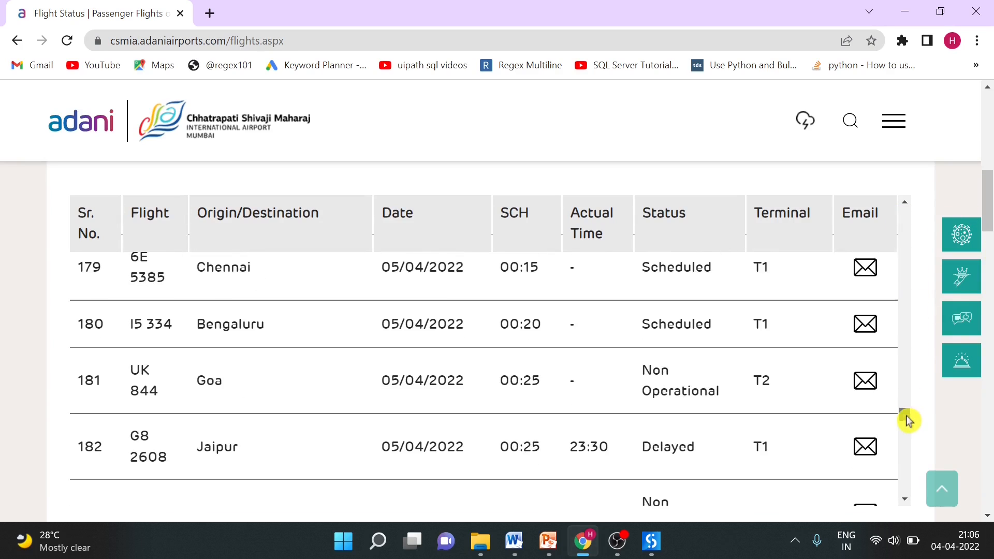
{"action": "left_click_drag", "start_coordinate": [989, 211], "coordinate": [989, 191]}
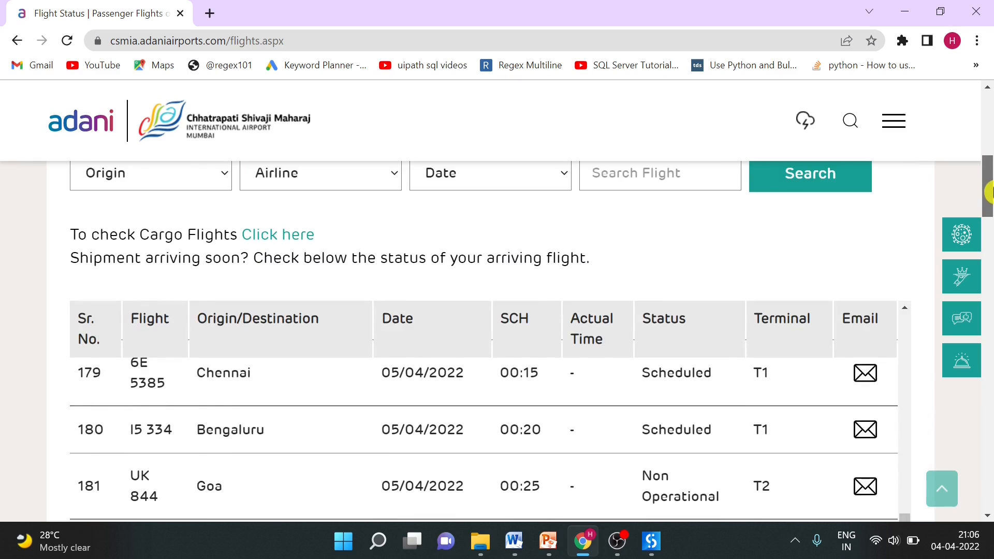
{"action": "key", "text": "alt+Tab"}
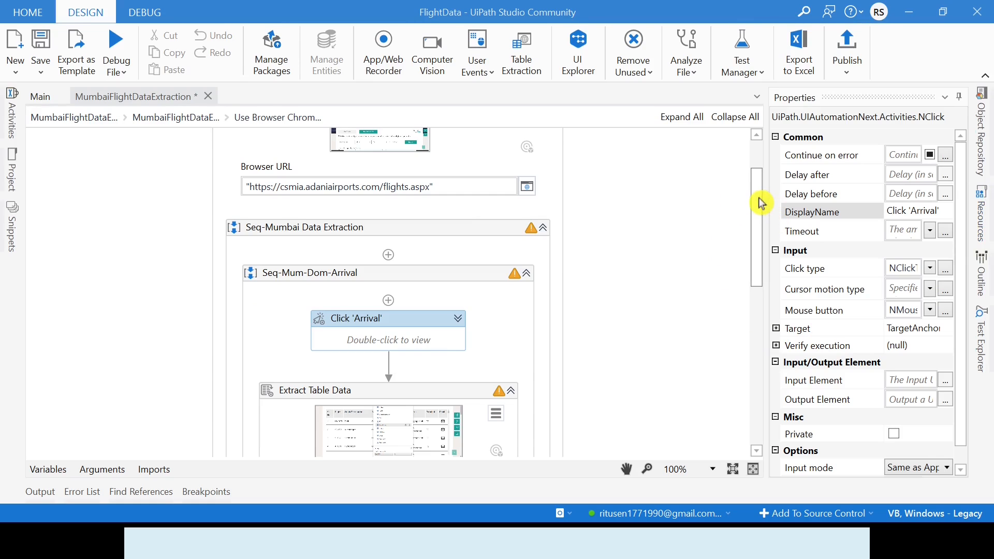
{"action": "left_click_drag", "start_coordinate": [758, 204], "coordinate": [759, 266]}
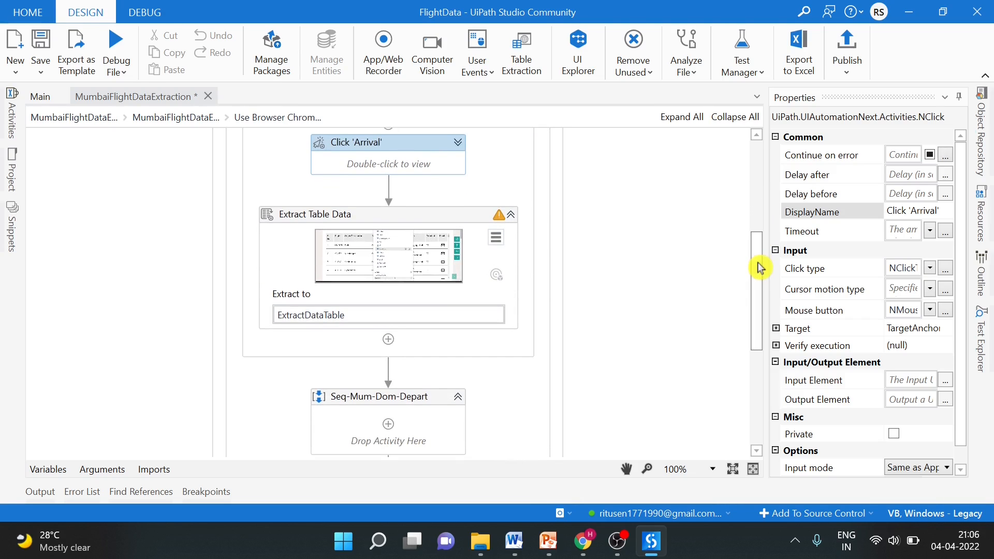
{"action": "left_click", "coordinate": [408, 222]}
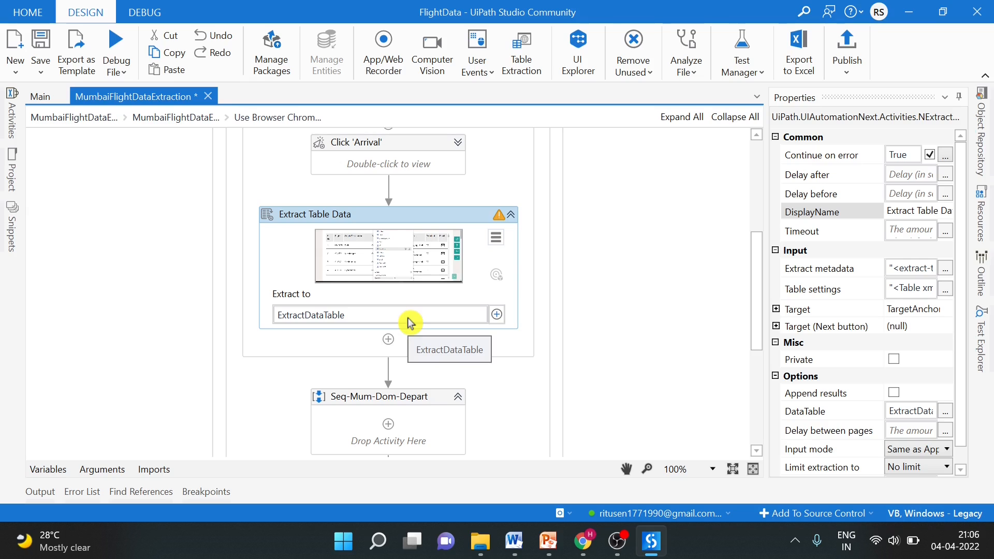
{"action": "left_click", "coordinate": [33, 470]}
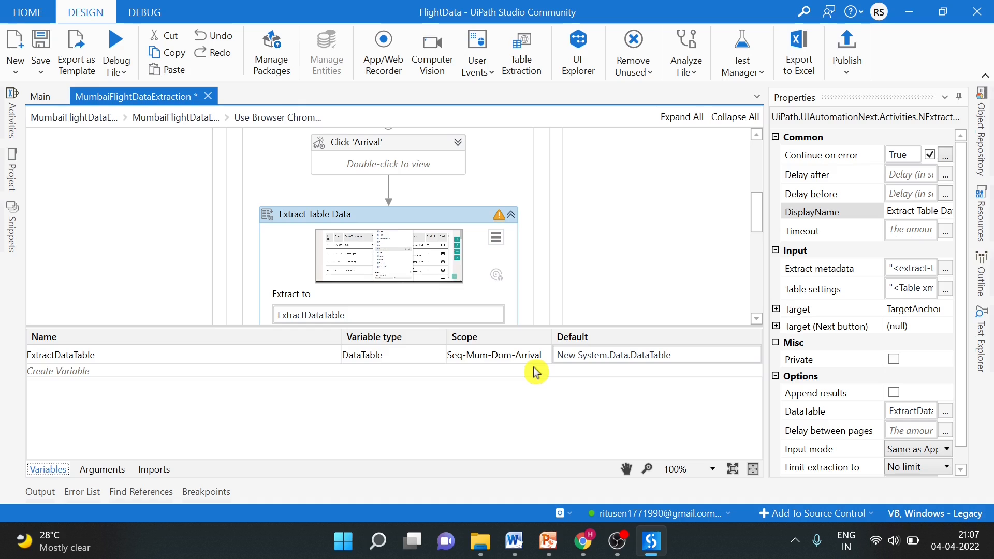
{"action": "left_click", "coordinate": [616, 299]}
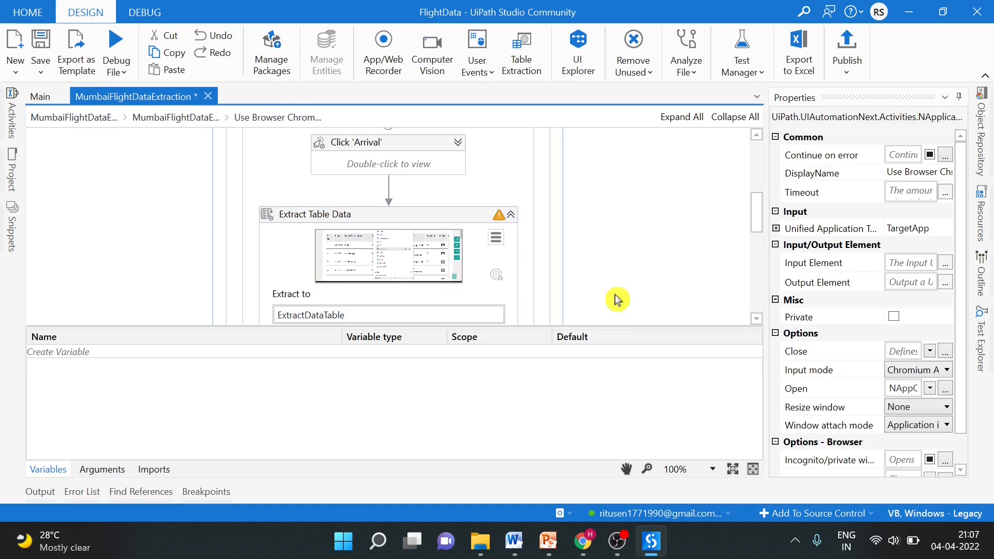
{"action": "left_click", "coordinate": [432, 228]}
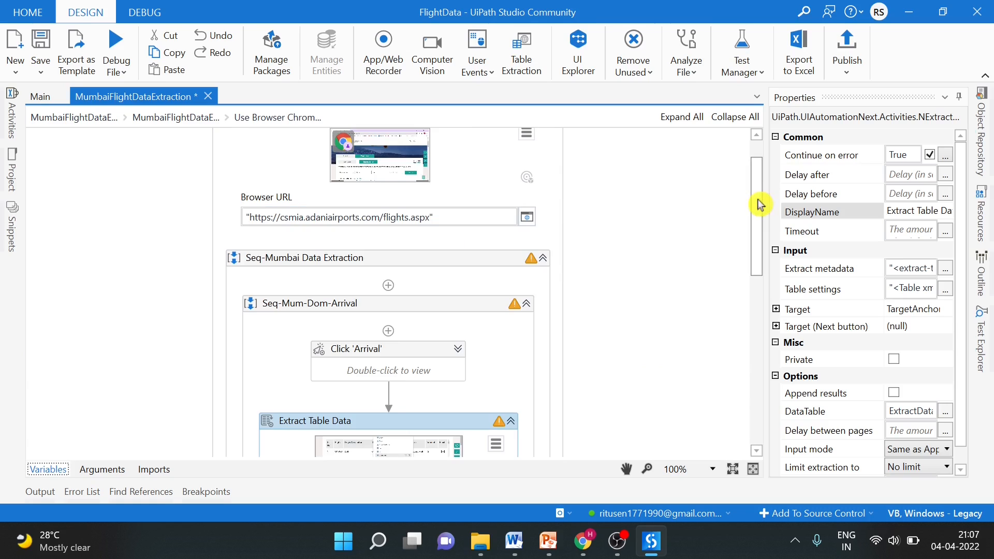
Step: Add a Log Message activity after Extract Table Data inside the Seq-Mum-Dom-Arrival sequence
{"action": "left_click_drag", "start_coordinate": [758, 202], "coordinate": [772, 274]}
{"action": "mouse_move", "coordinate": [499, 279]}
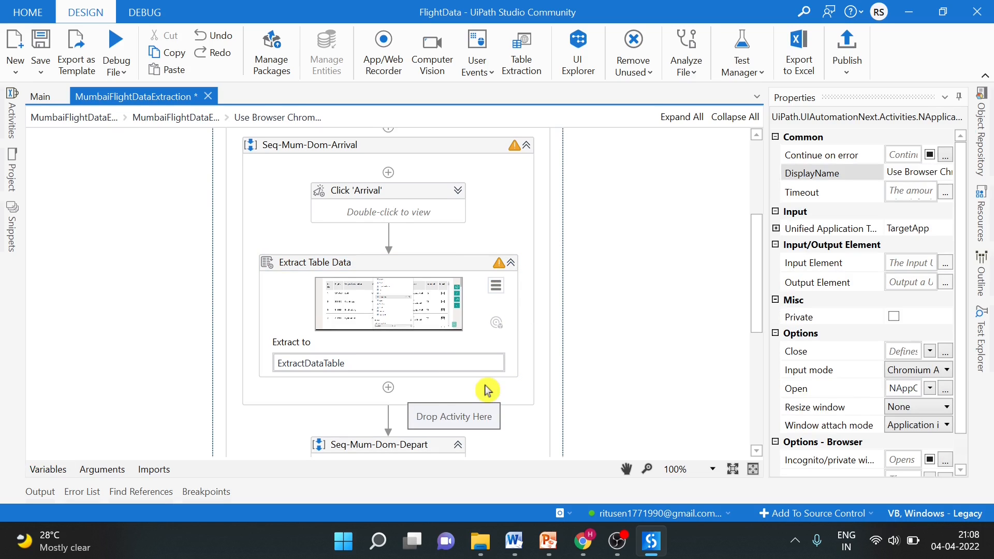
{"action": "left_click", "coordinate": [388, 388]}
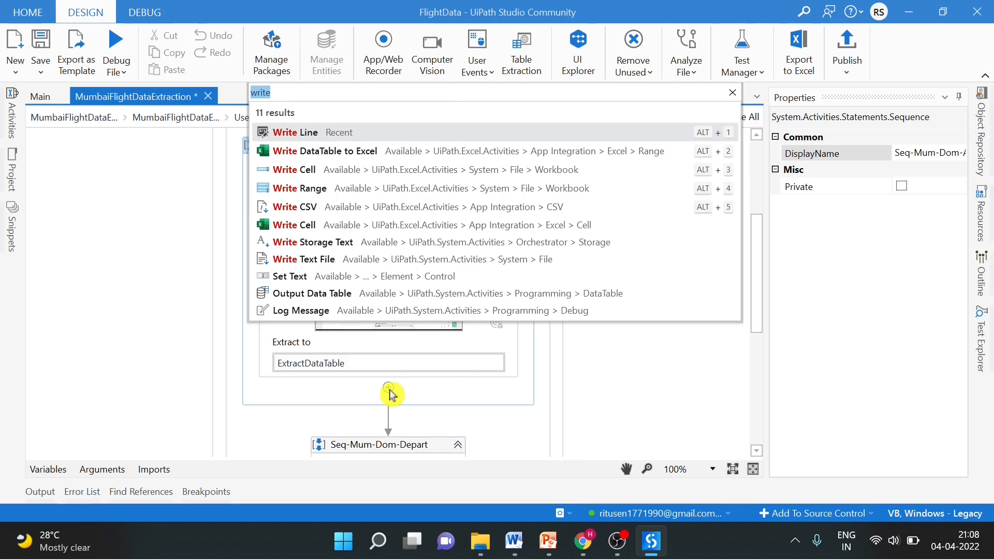
{"action": "key", "text": "BackSpace"}
{"action": "type", "text": "o"}
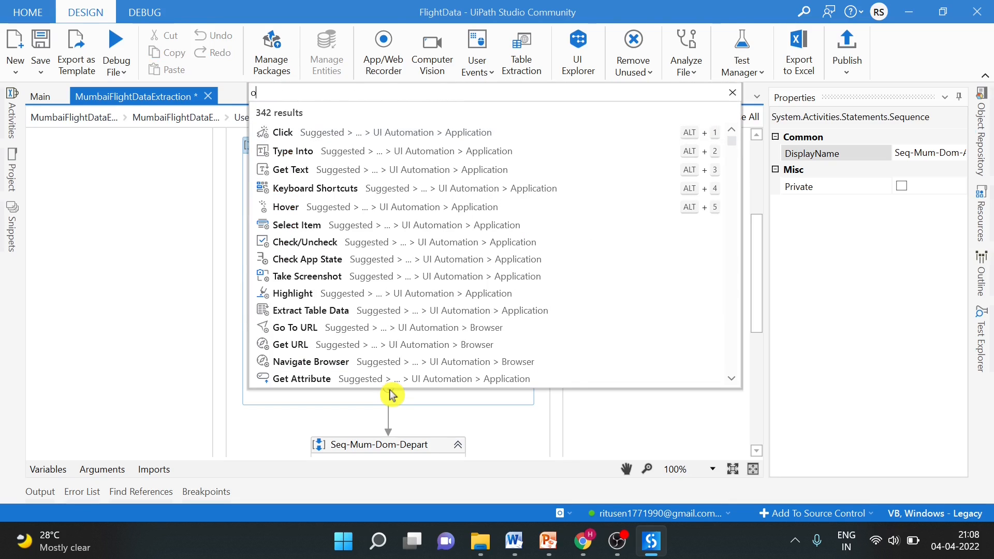
{"action": "key", "text": "BackSpace"}
{"action": "type", "text": "log"}
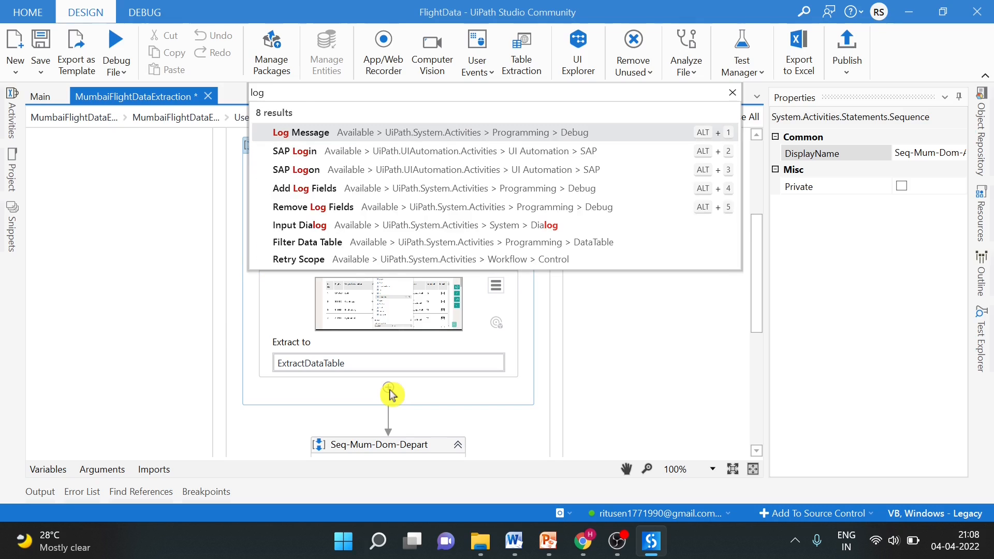
{"action": "key", "text": "Return"}
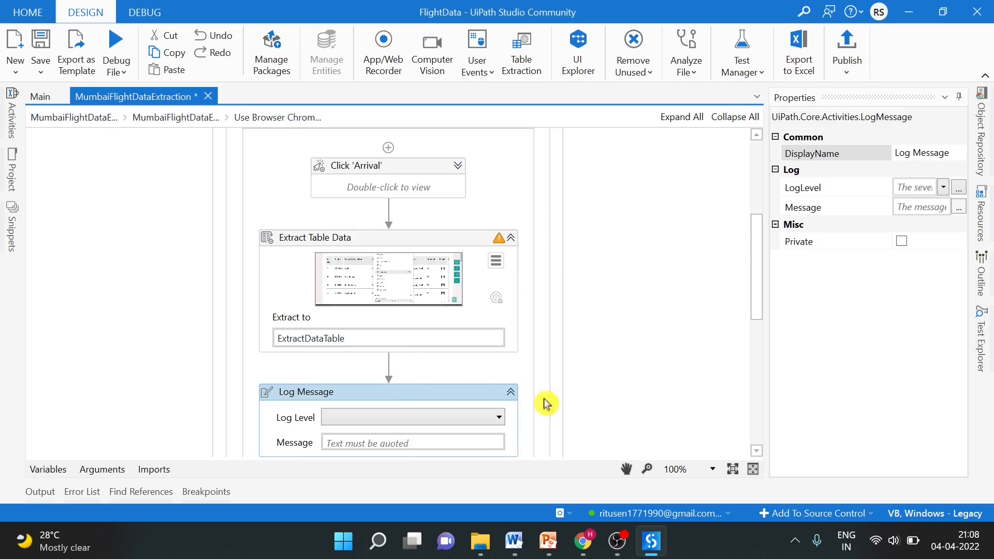
Step: Set the log message to "Mum Dom Arrival Rows "+ExtractDataTable.Rows.Count.ToString and collapse the Log Message activity
{"action": "left_click", "coordinate": [409, 443]}
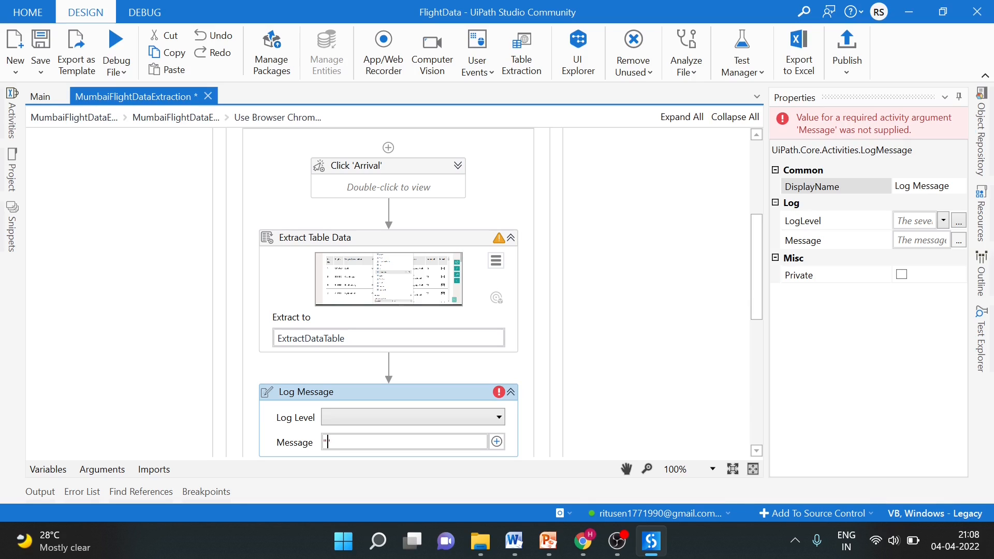
{"action": "type", "text": "Mum Dom Arrival Rows \"+"}
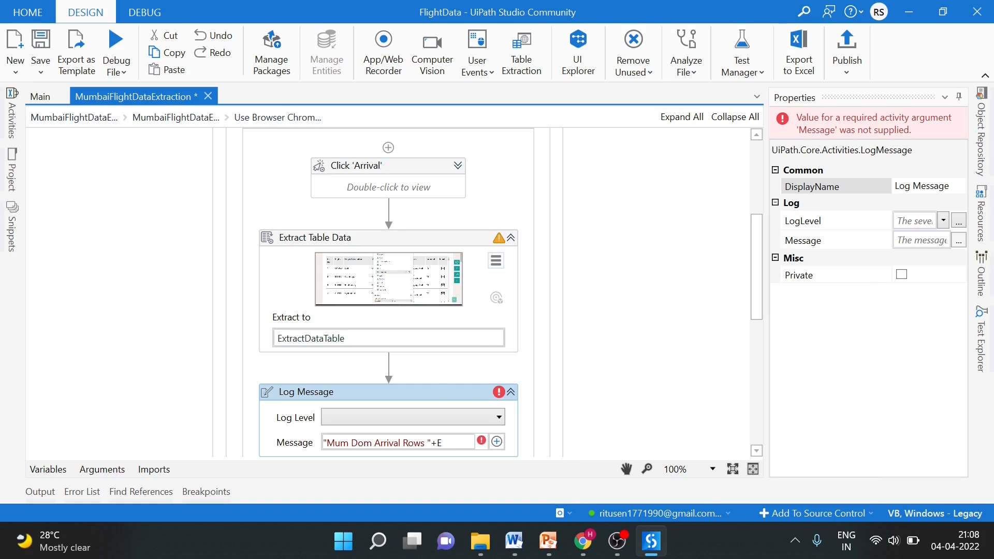
{"action": "type", "text": "E"}
{"action": "key", "text": "Tab"}
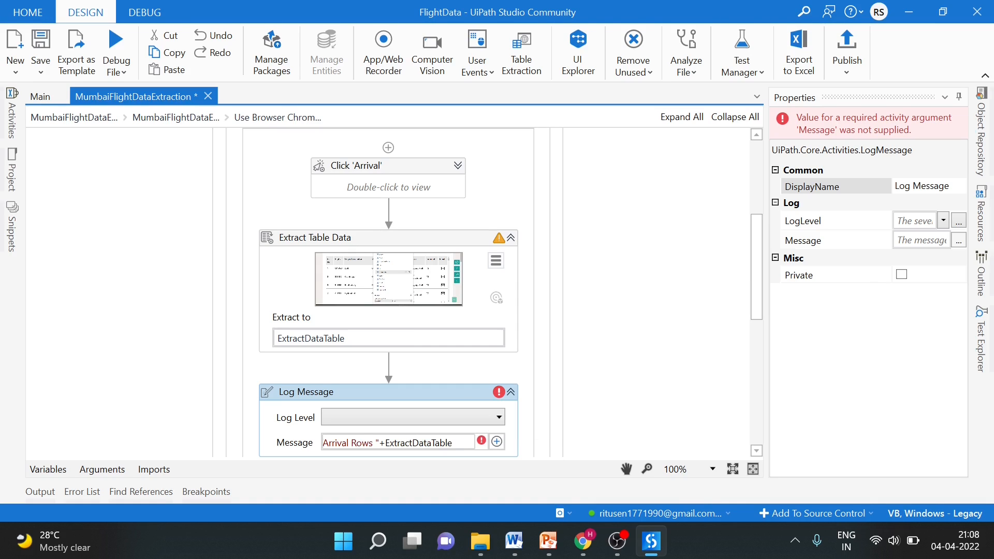
{"action": "type", "text": "."}
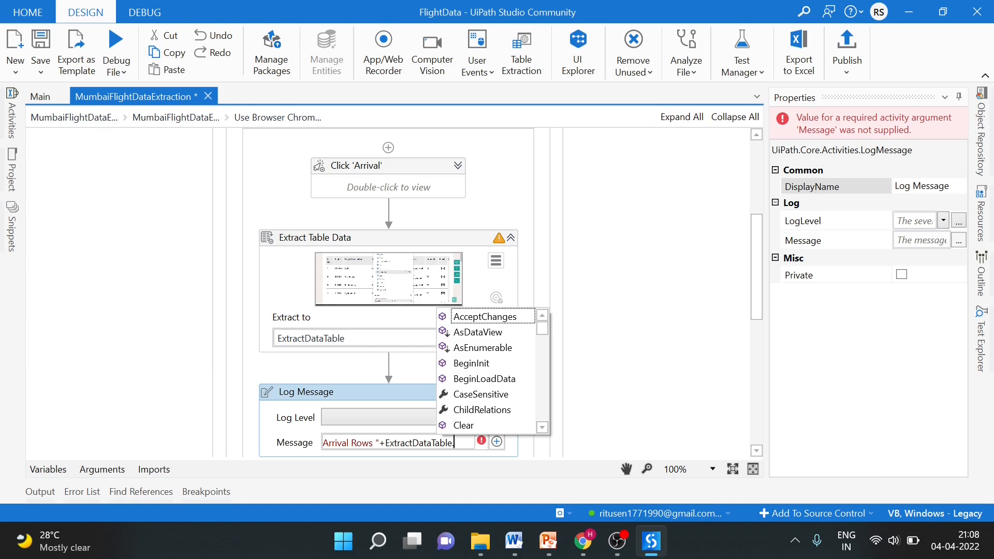
{"action": "type", "text": "row"}
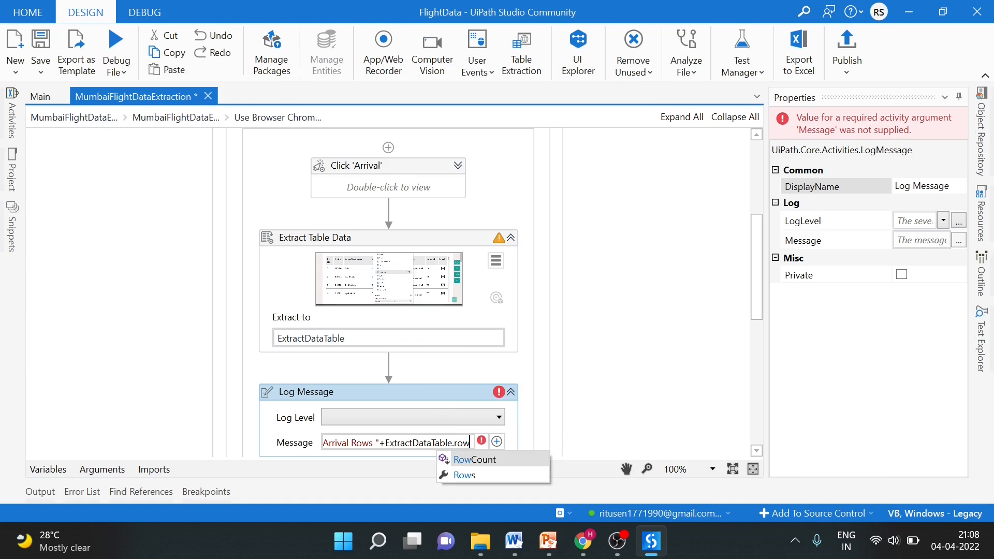
{"action": "key", "text": "Down"}
{"action": "key", "text": "Tab"}
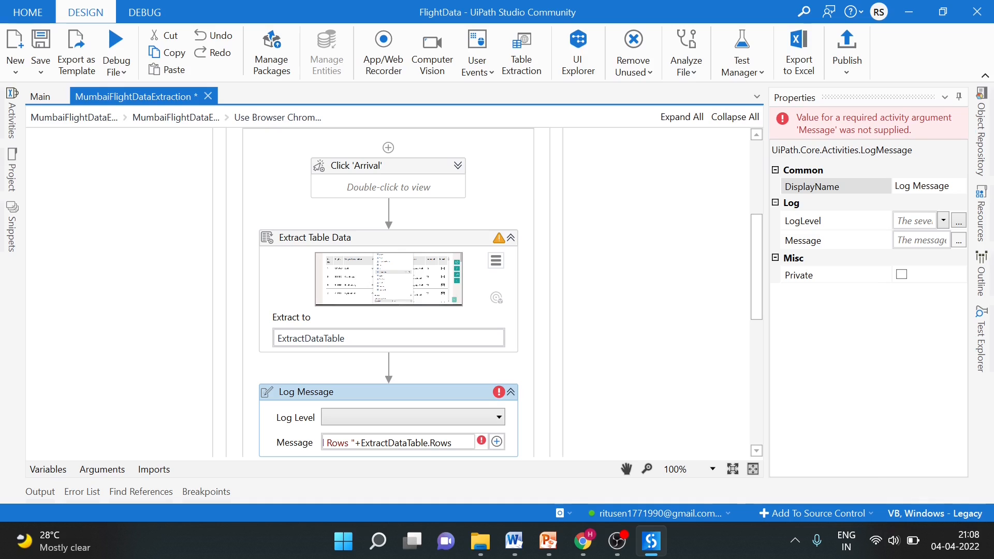
{"action": "type", "text": ".count"}
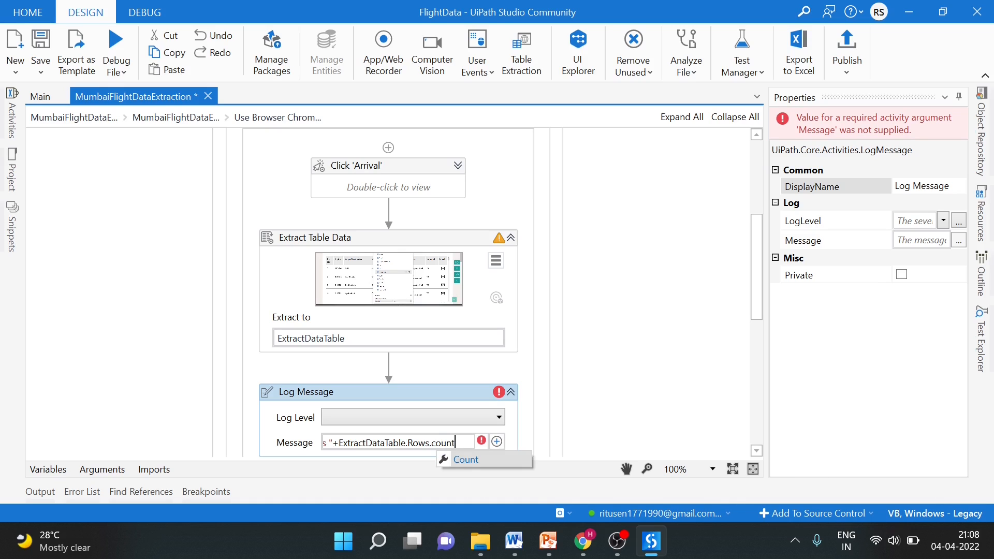
{"action": "key", "text": "Tab"}
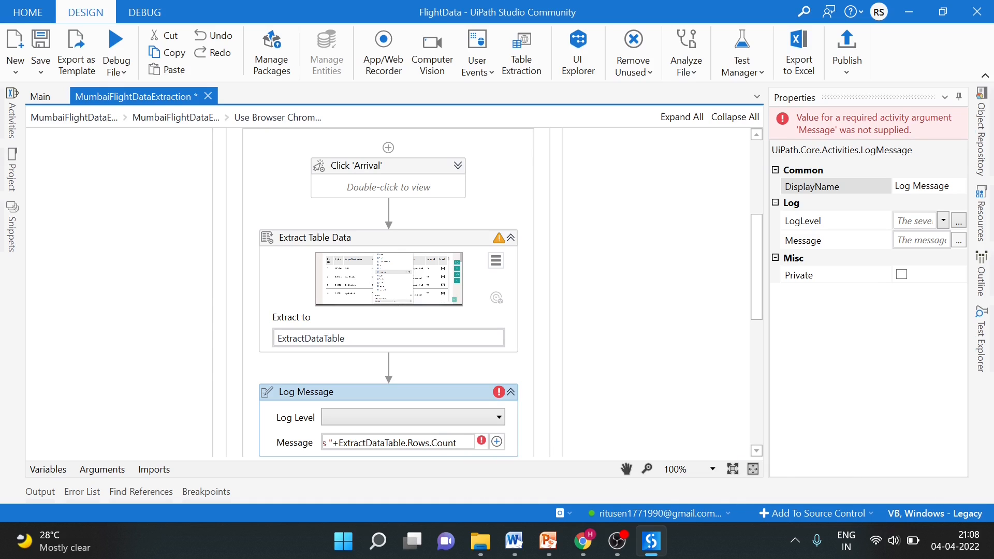
{"action": "type", "text": ".tos"}
{"action": "key", "text": "Tab"}
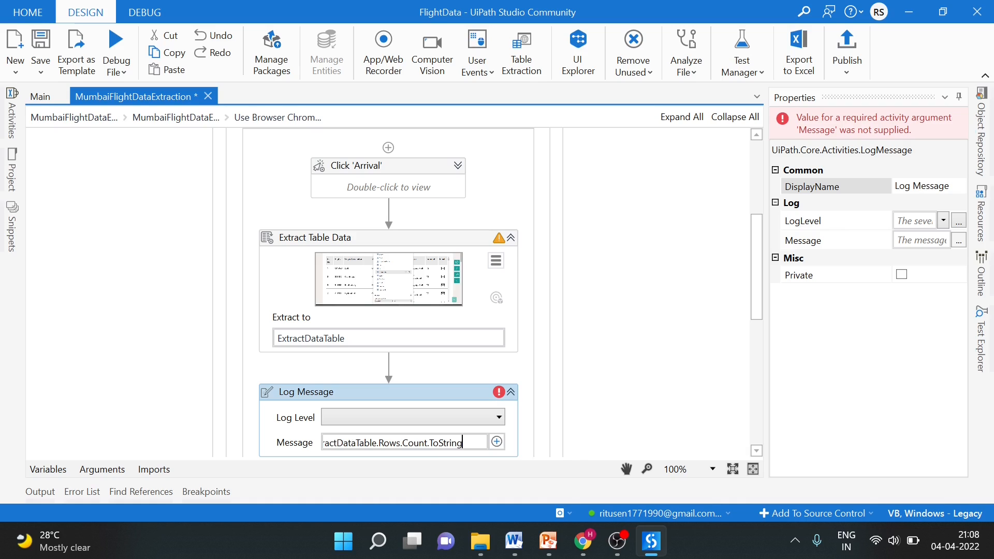
{"action": "left_click", "coordinate": [666, 322]}
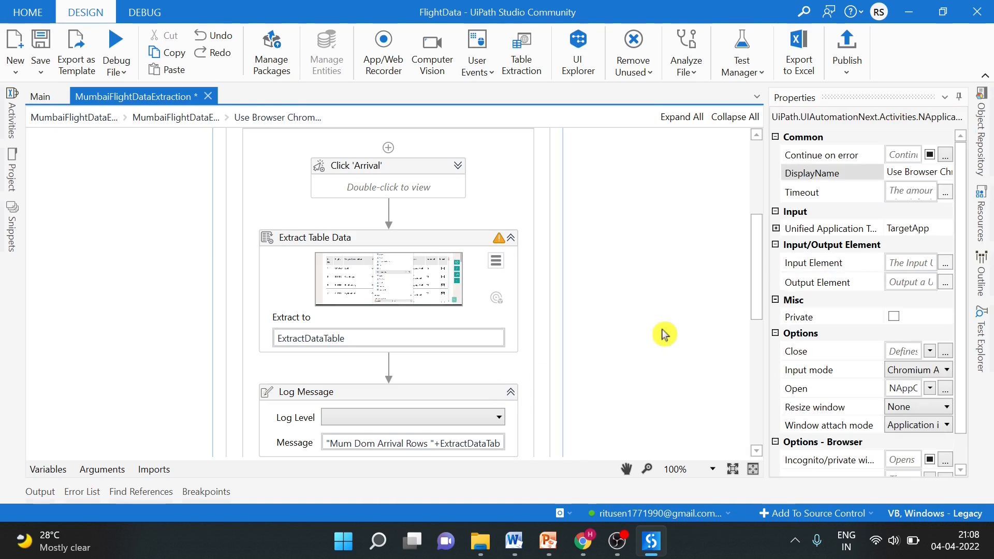
{"action": "left_click", "coordinate": [513, 395]}
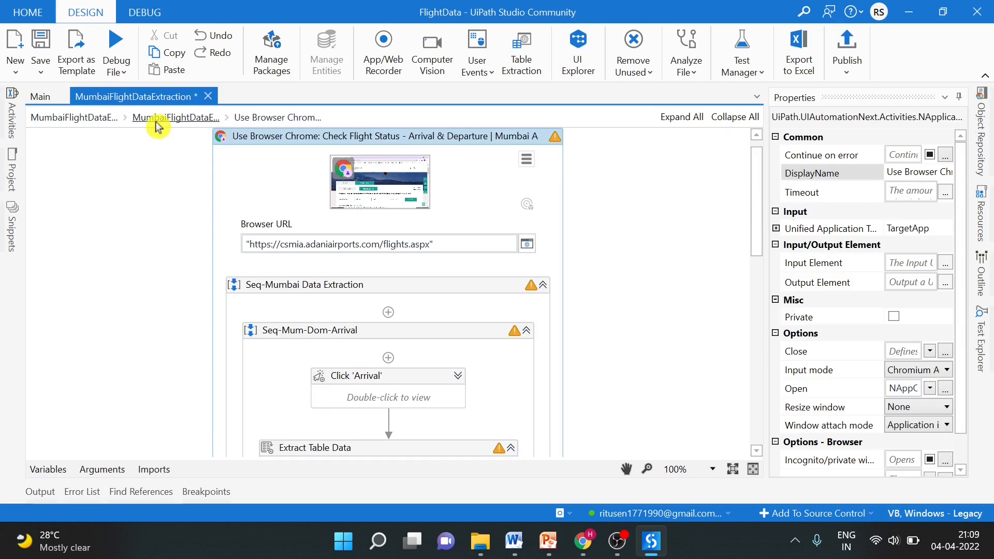
Step: Return to the MumbaiFlightDataExtraction flowchart and set the Use Browser Chrome activity's Close option to Never
{"action": "left_click", "coordinate": [157, 124]}
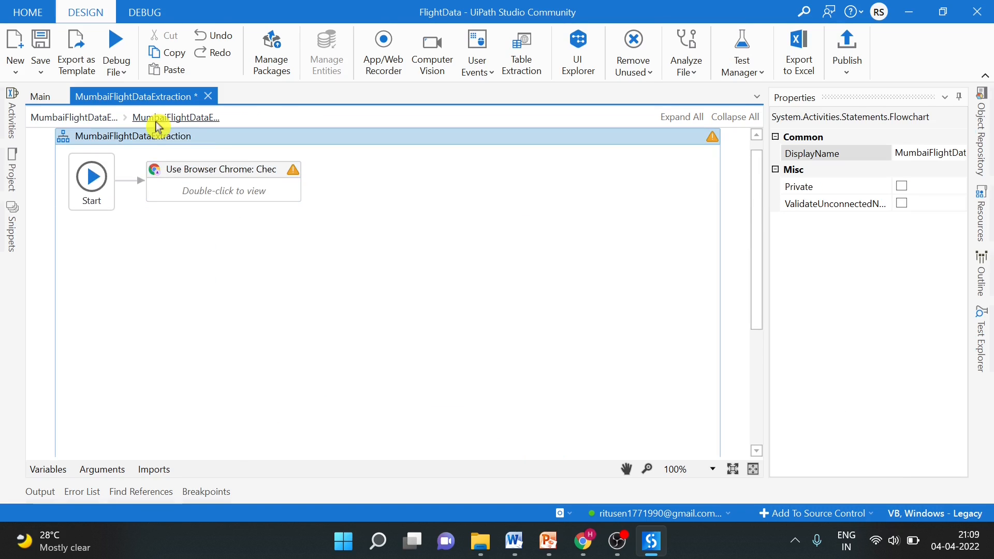
{"action": "left_click", "coordinate": [261, 192]}
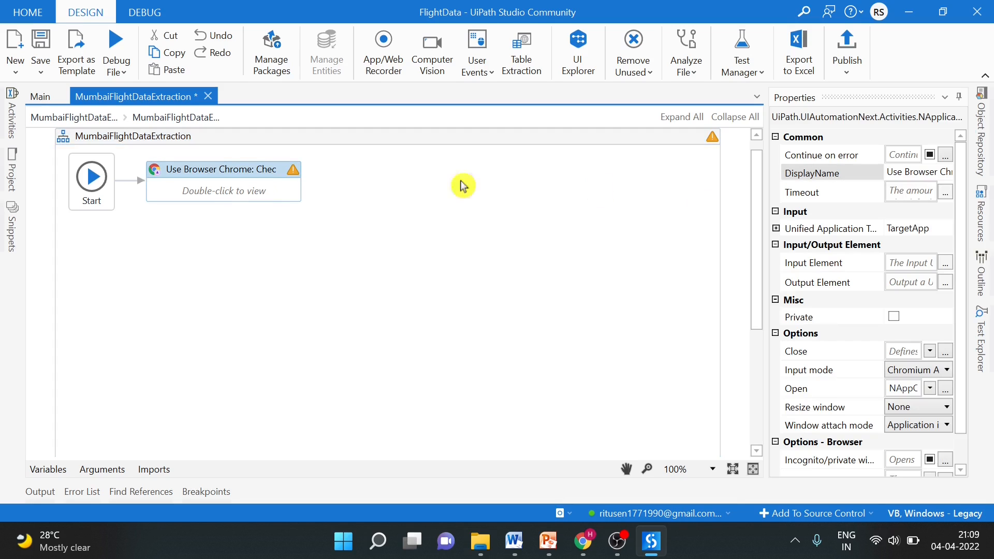
{"action": "left_click", "coordinate": [930, 353]}
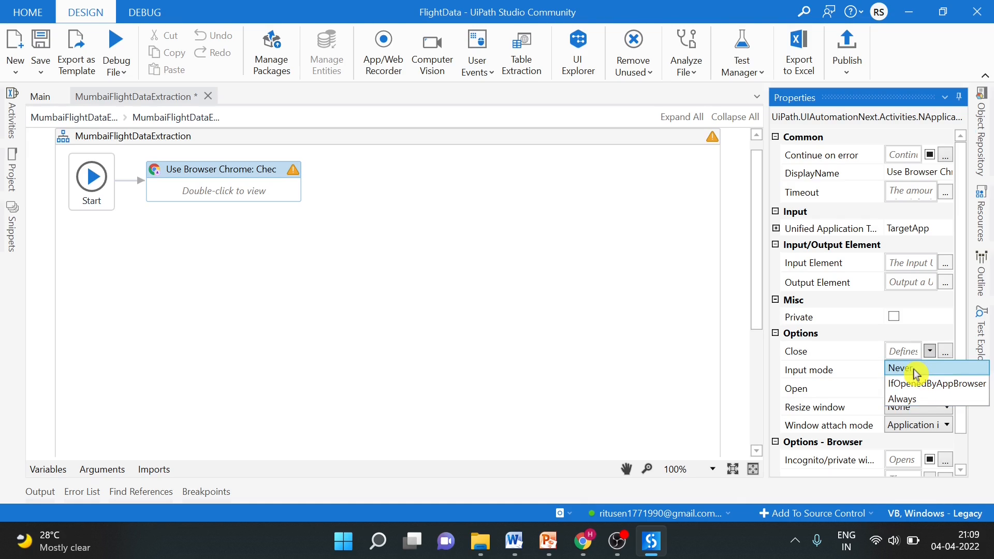
{"action": "left_click", "coordinate": [915, 370]}
{"action": "left_click", "coordinate": [441, 330]}
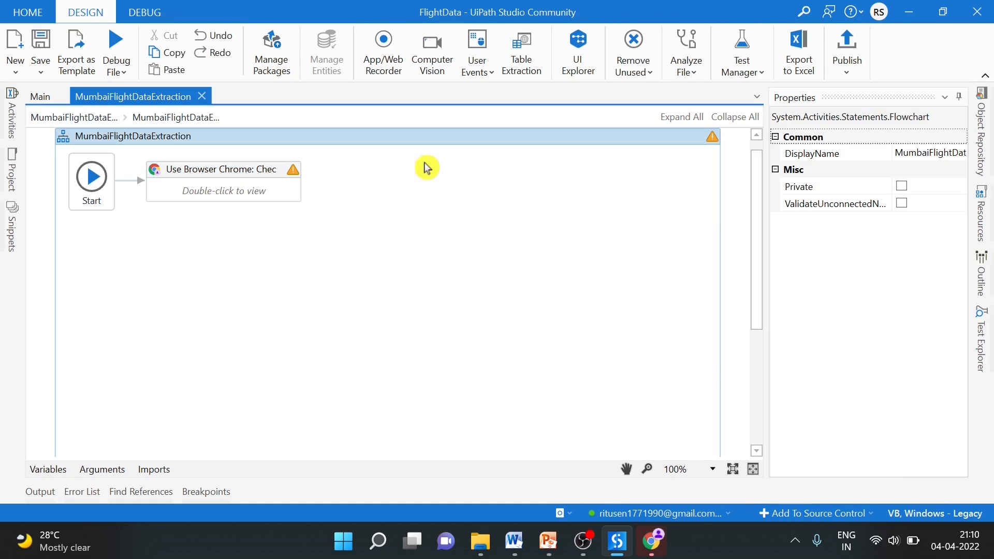
Step: Open the Use Browser Chrome activity and add a Write CSV activity after Log Message in Seq-Mum-Dom-Arrival
{"action": "double_click", "coordinate": [266, 177]}
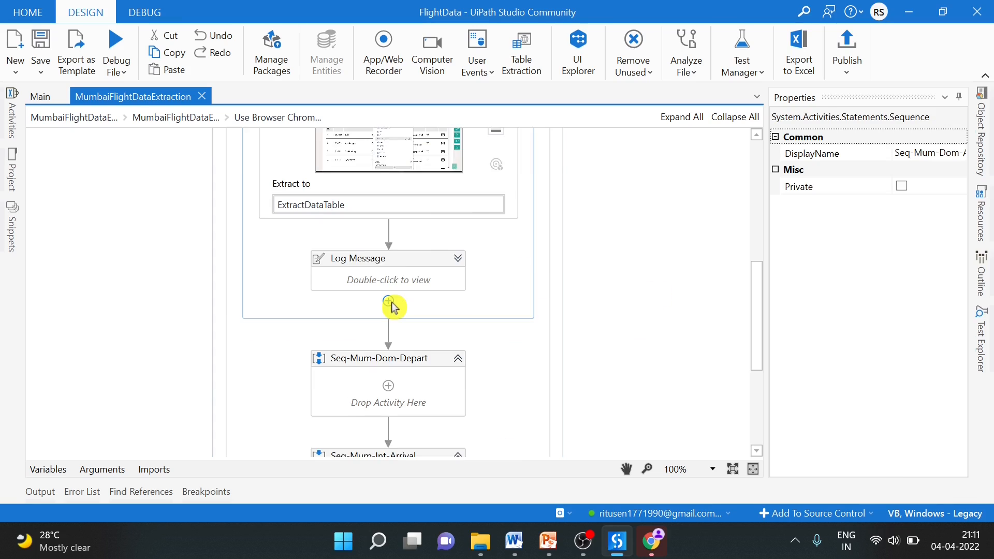
{"action": "left_click", "coordinate": [392, 303]}
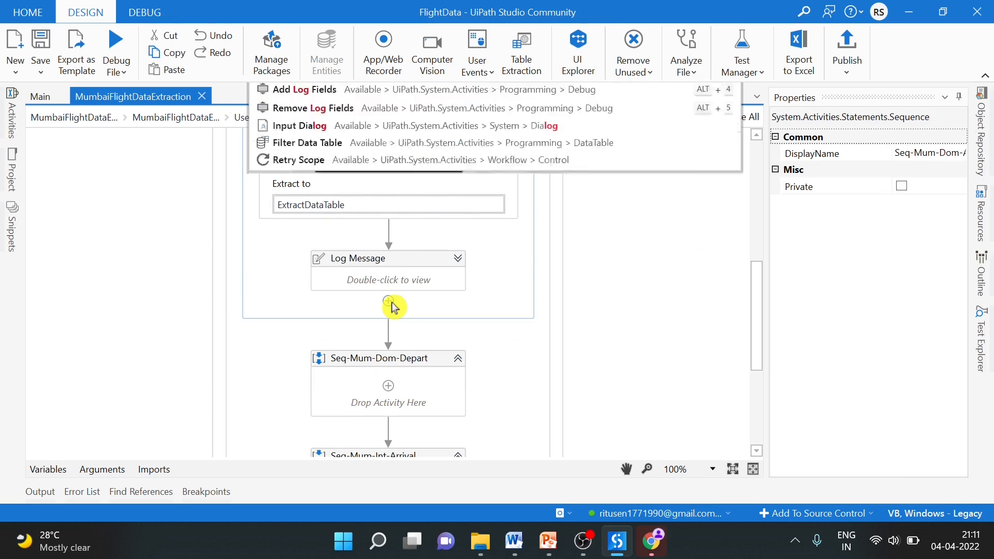
{"action": "key", "text": "BackSpace"}
{"action": "type", "text": "write"}
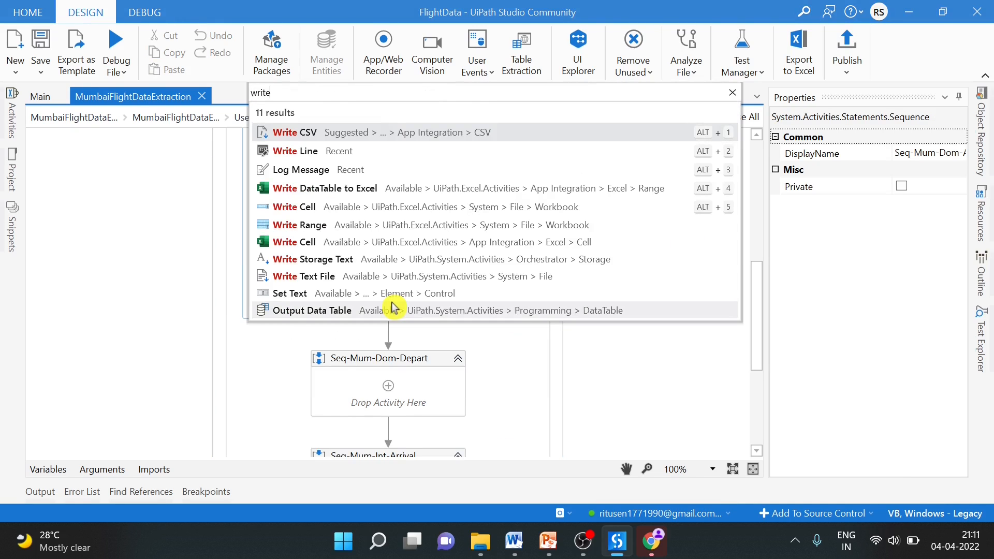
{"action": "key", "text": "Return"}
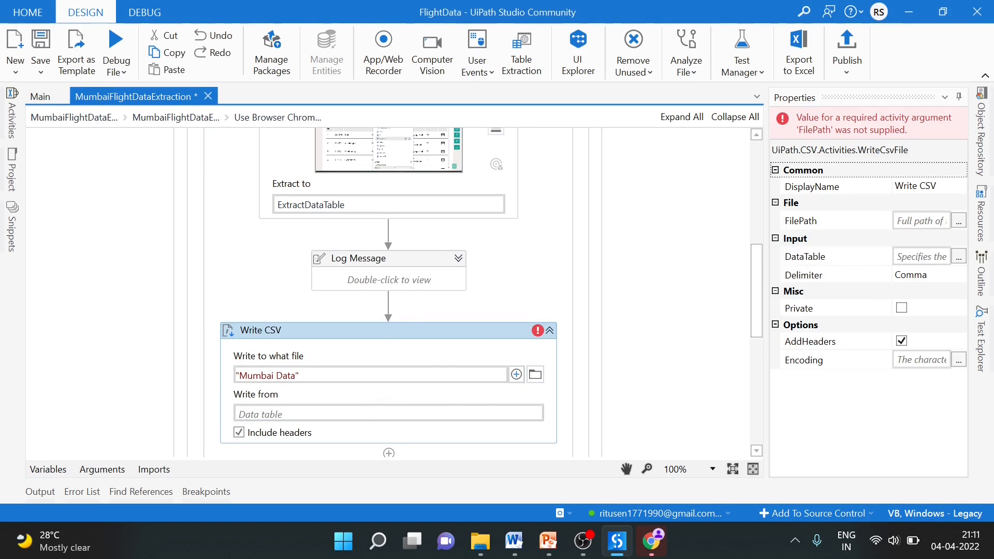
Step: Set the Write CSV activity's target file to "Mumbai.csv" and its source data table to ExtractDataTable
{"action": "key", "text": "BackSpace"}
{"action": "key", "text": "BackSpace"}
{"action": "key", "text": "BackSpace"}
{"action": "key", "text": "BackSpace"}
{"action": "key", "text": "BackSpace"}
{"action": "type", "text": ".C"}
{"action": "key", "text": "BackSpace"}
{"action": "type", "text": "csv"}
{"action": "left_click", "coordinate": [596, 368]}
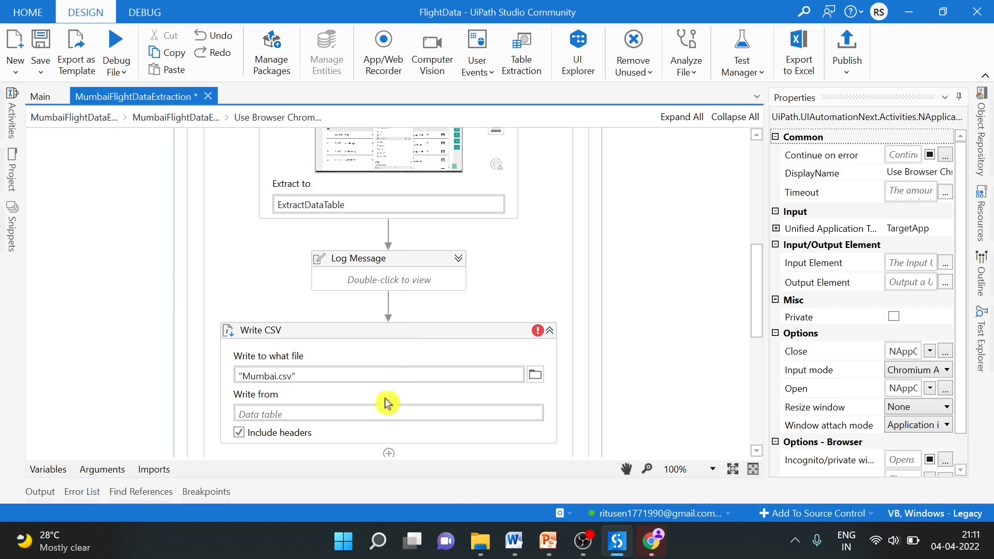
{"action": "left_click", "coordinate": [351, 414]}
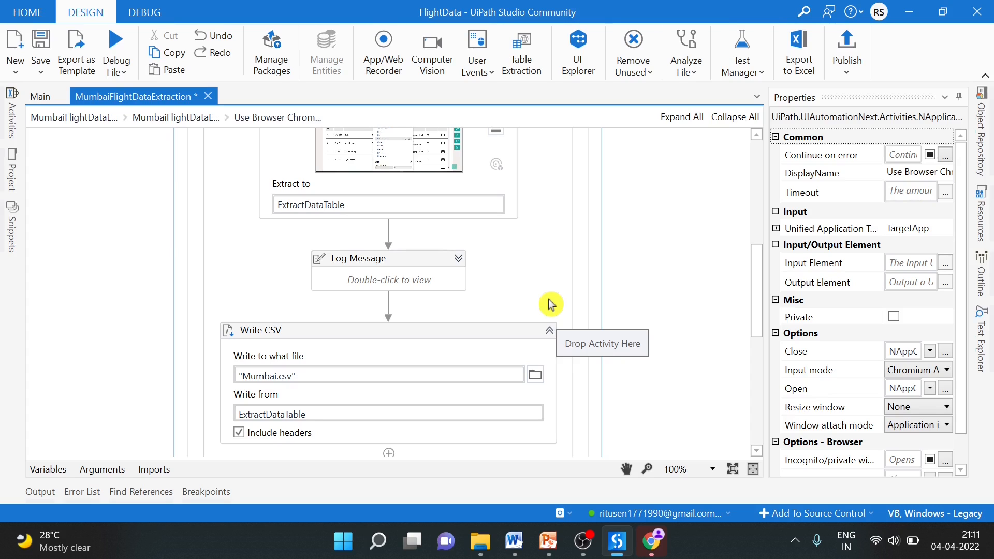
Step: Collapse the Write CSV and Extract Table Data activities in Seq-Mum-Dom-Arrival
{"action": "left_click", "coordinate": [550, 336]}
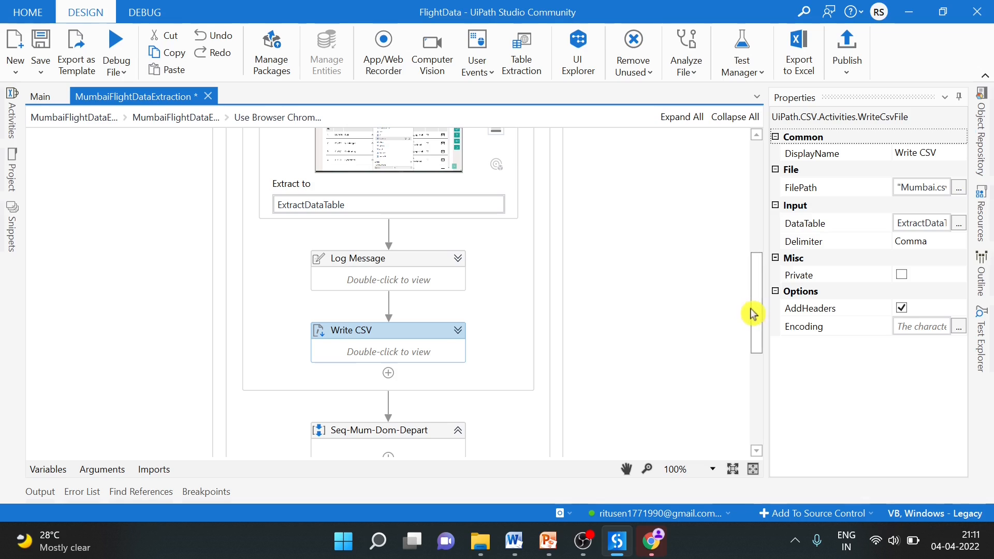
{"action": "left_click_drag", "start_coordinate": [754, 315], "coordinate": [774, 268]}
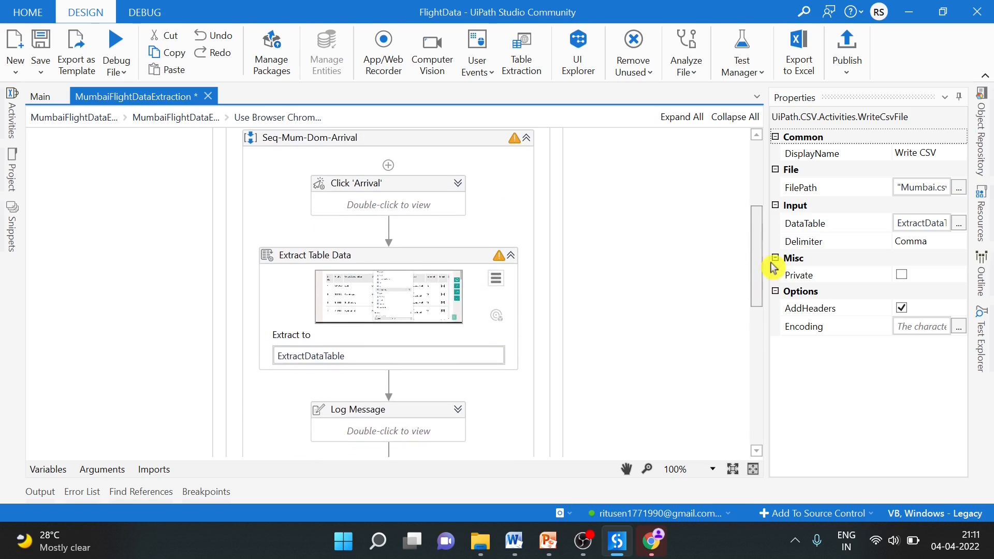
{"action": "left_click", "coordinate": [511, 257]}
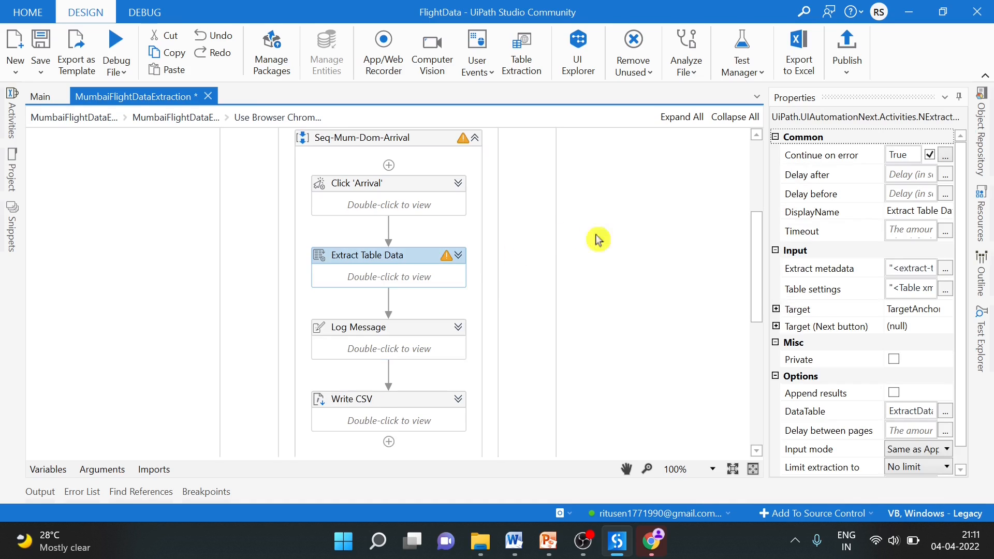
{"action": "left_click_drag", "start_coordinate": [755, 266], "coordinate": [762, 340]}
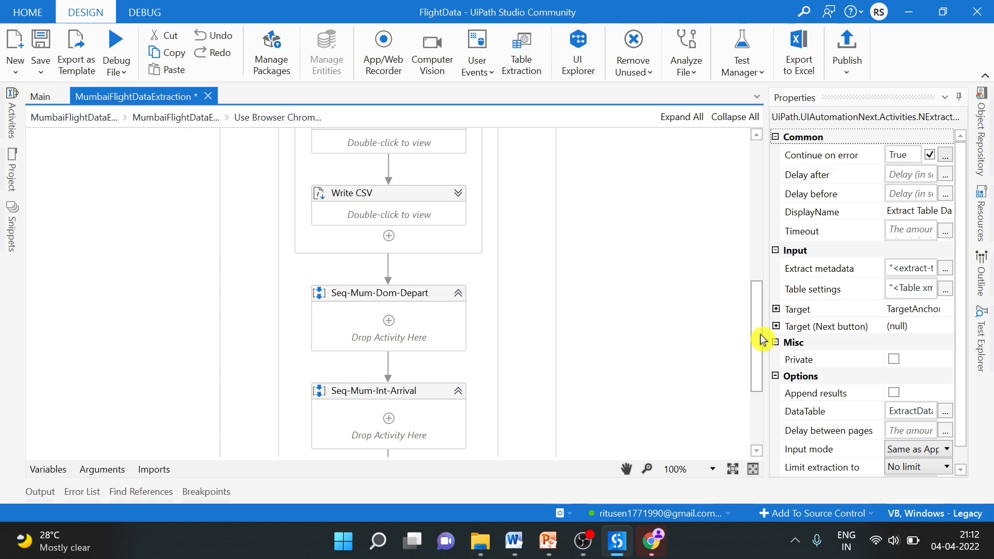
Step: Run the MumbaiFlightDataExtraction workflow file and open its execution output
{"action": "left_click", "coordinate": [116, 77]}
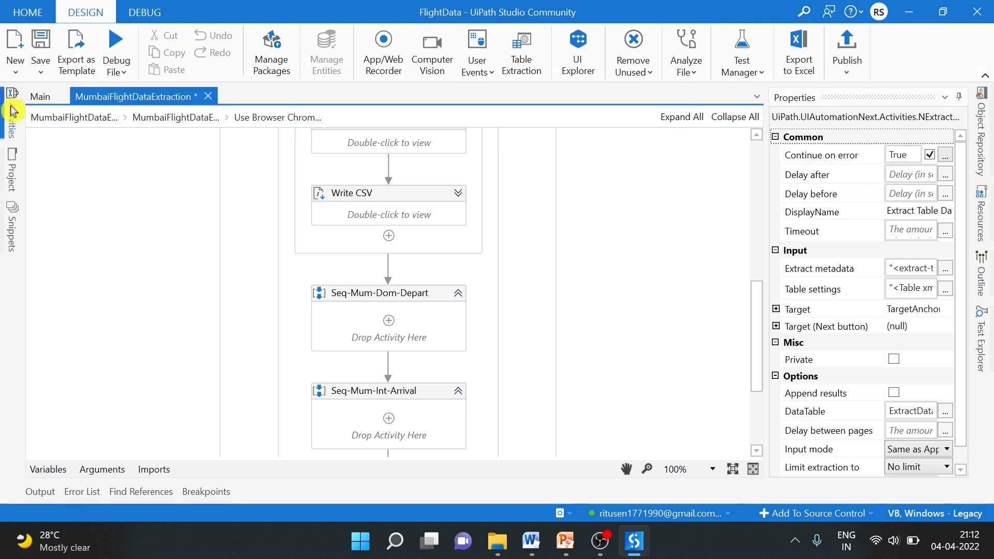
{"action": "left_click", "coordinate": [116, 73]}
{"action": "left_click", "coordinate": [134, 96]}
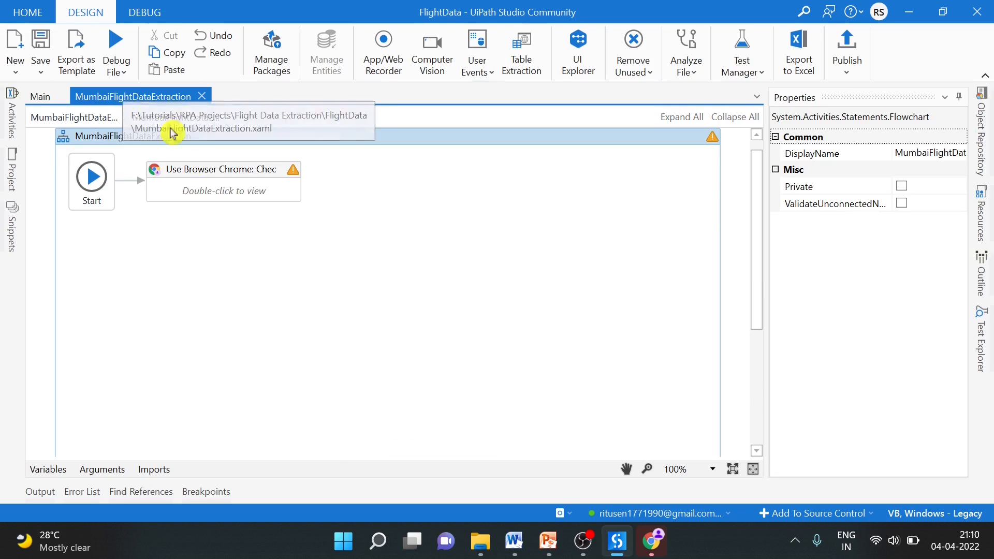
{"action": "left_click", "coordinate": [44, 493]}
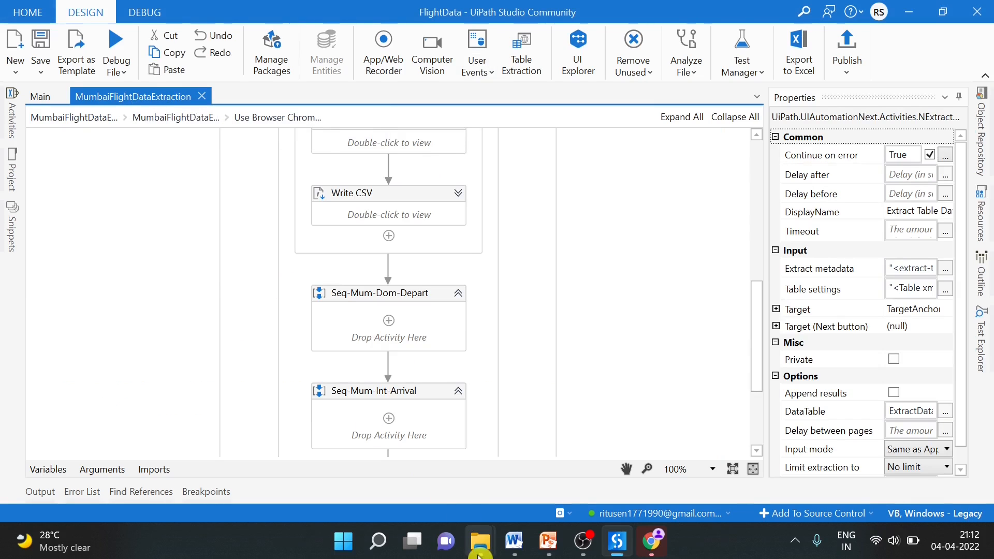
Step: Switch to File Explorer and open Mumbai.csv from the FlightData project folder inside Flight Data Extraction
{"action": "mouse_move", "coordinate": [479, 553]}
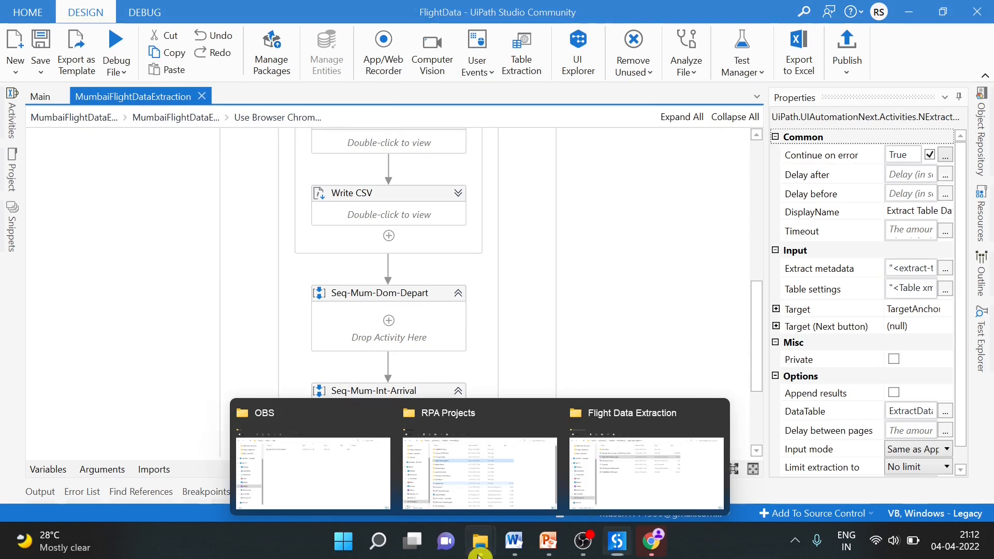
{"action": "mouse_move", "coordinate": [607, 484]}
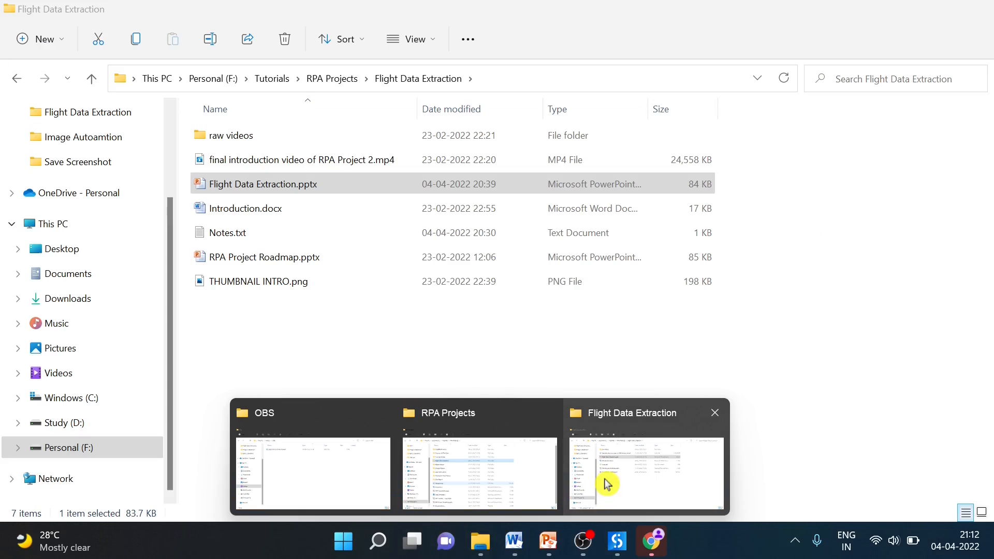
{"action": "left_click", "coordinate": [644, 468]}
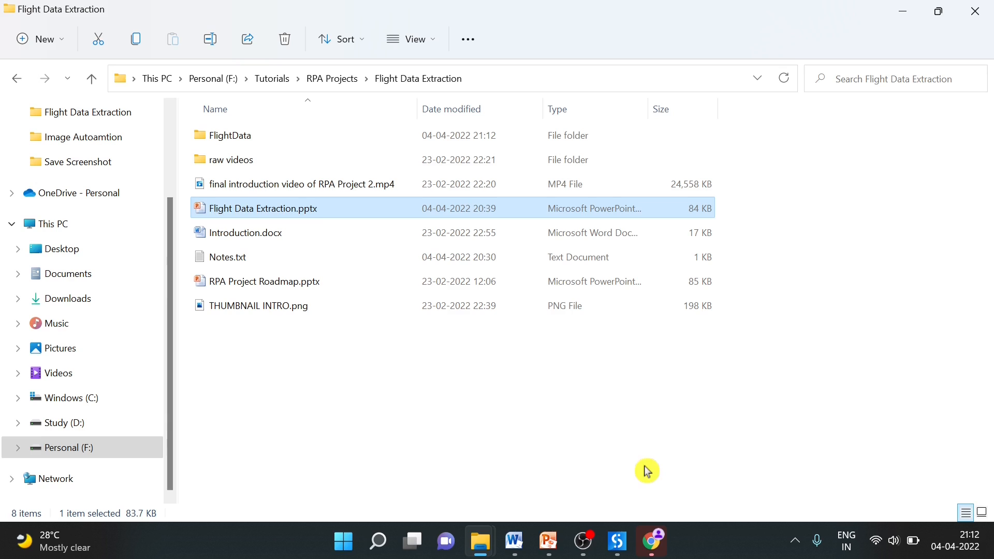
{"action": "double_click", "coordinate": [441, 145]}
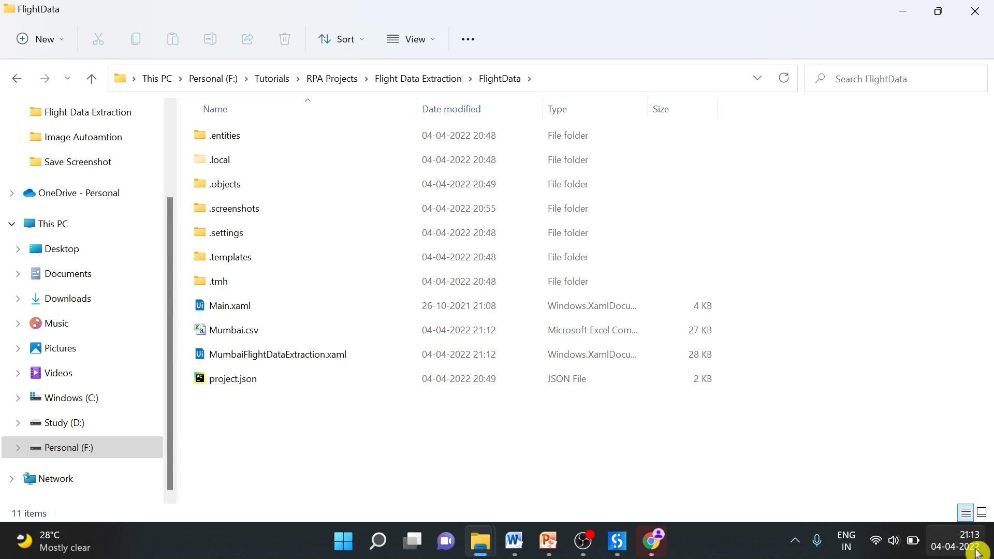
{"action": "double_click", "coordinate": [550, 334]}
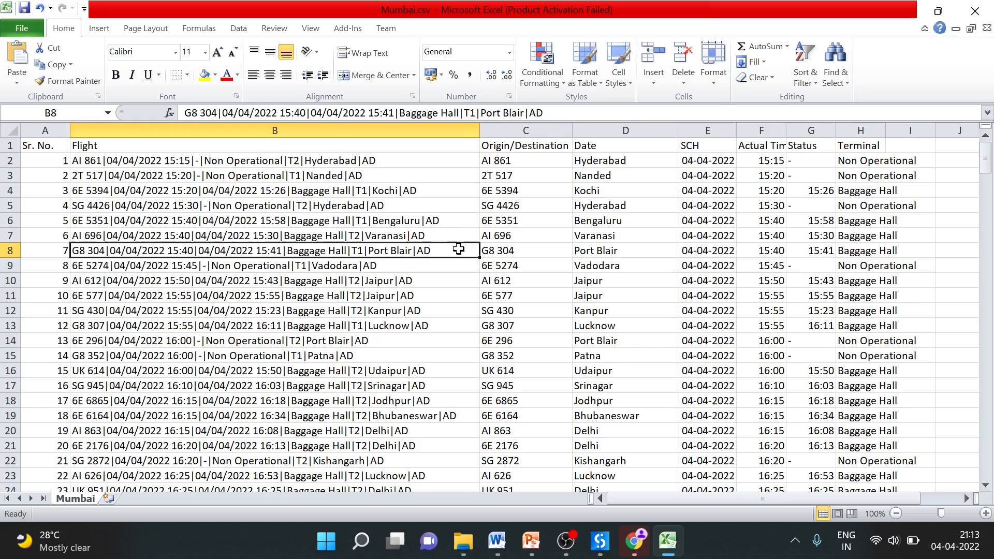
Step: Examine the extracted flight columns across row 8 of Mumbai.csv and close the file without saving
{"action": "key", "text": "Right"}
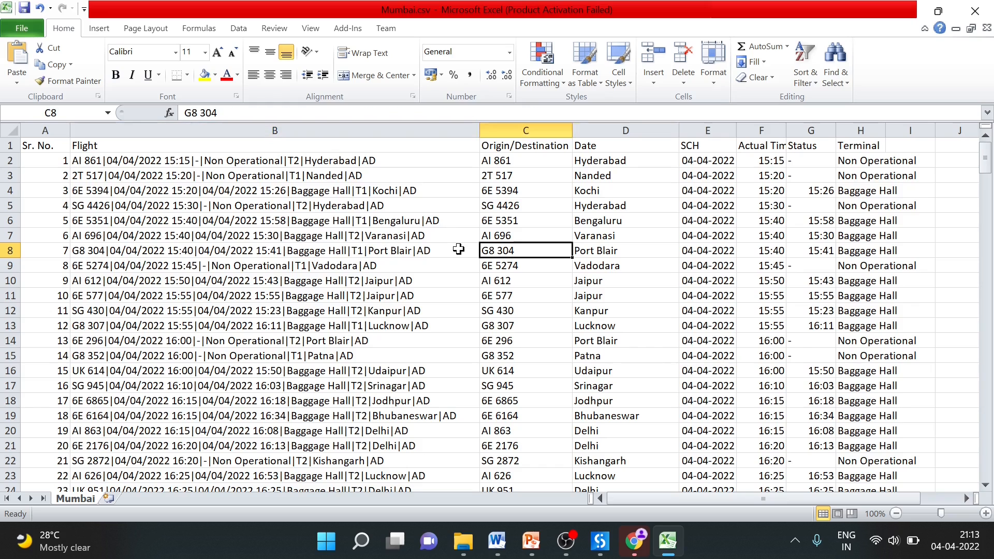
{"action": "key", "text": "Right"}
{"action": "key", "text": "Right"}
{"action": "key", "text": "Right"}
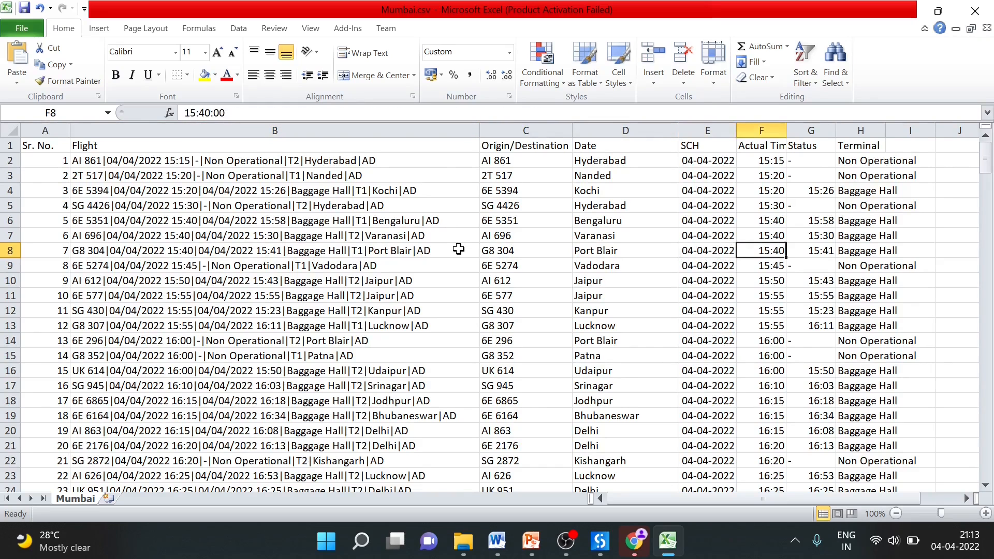
{"action": "left_click", "coordinate": [975, 11]}
{"action": "key", "text": "Tab"}
{"action": "key", "text": "Return"}
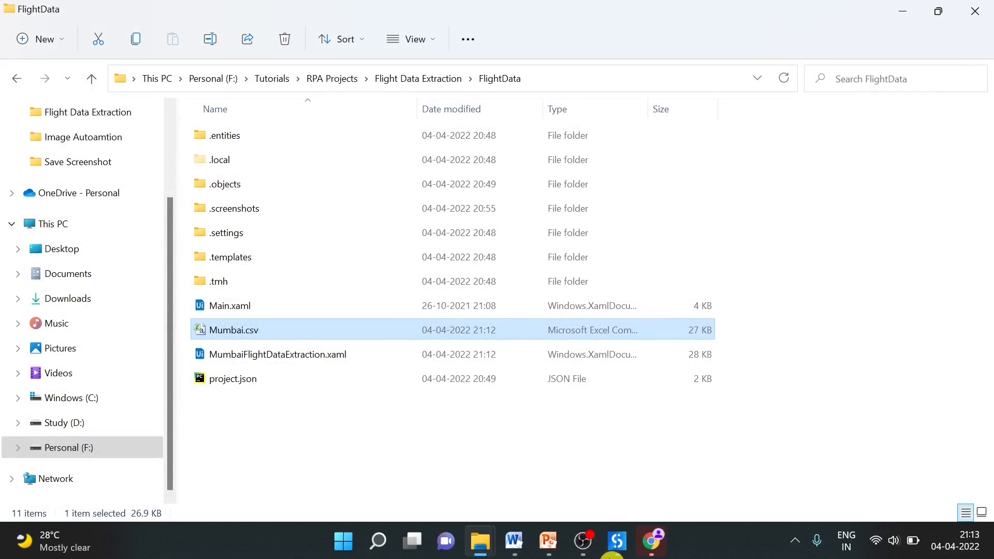
Step: Switch back to UiPath Studio and collapse the Seq-Mum-Dom-Arrival sequence
{"action": "left_click", "coordinate": [617, 555]}
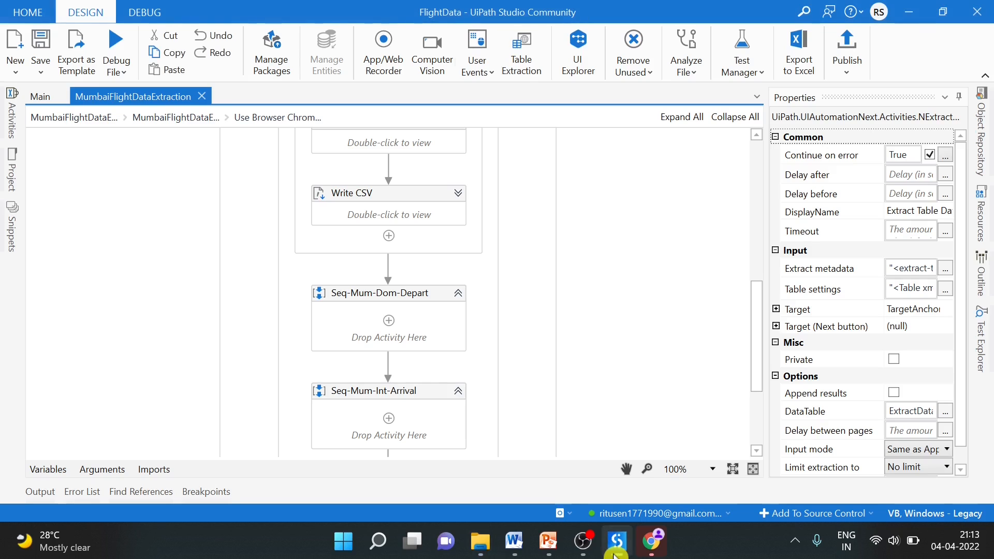
{"action": "left_click_drag", "start_coordinate": [757, 325], "coordinate": [752, 208]}
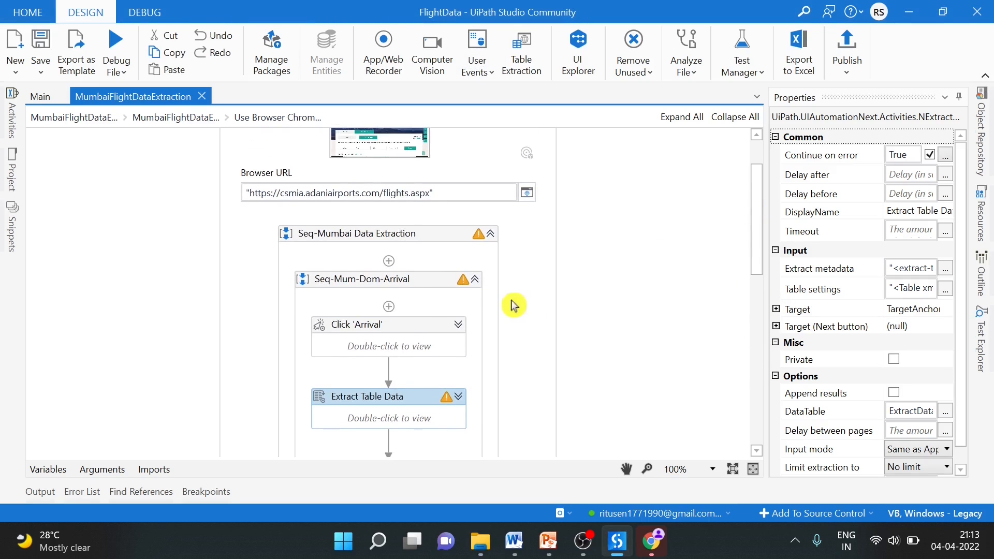
{"action": "left_click", "coordinate": [474, 283]}
{"action": "left_click", "coordinate": [475, 284]}
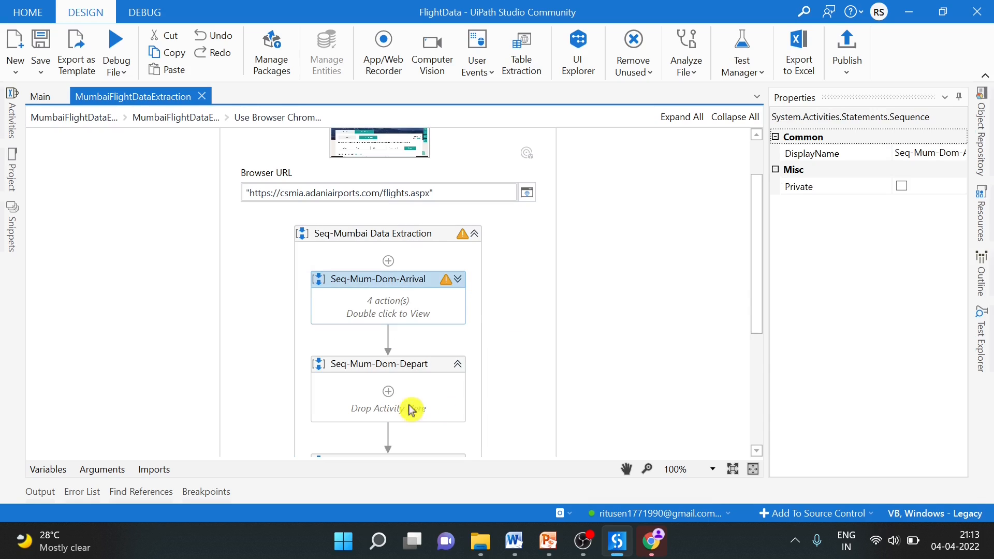
Step: Add a Click activity inside Seq-Mum-Dom-Depart and indicate the web page's Departure tab as its target
{"action": "left_click", "coordinate": [419, 392]}
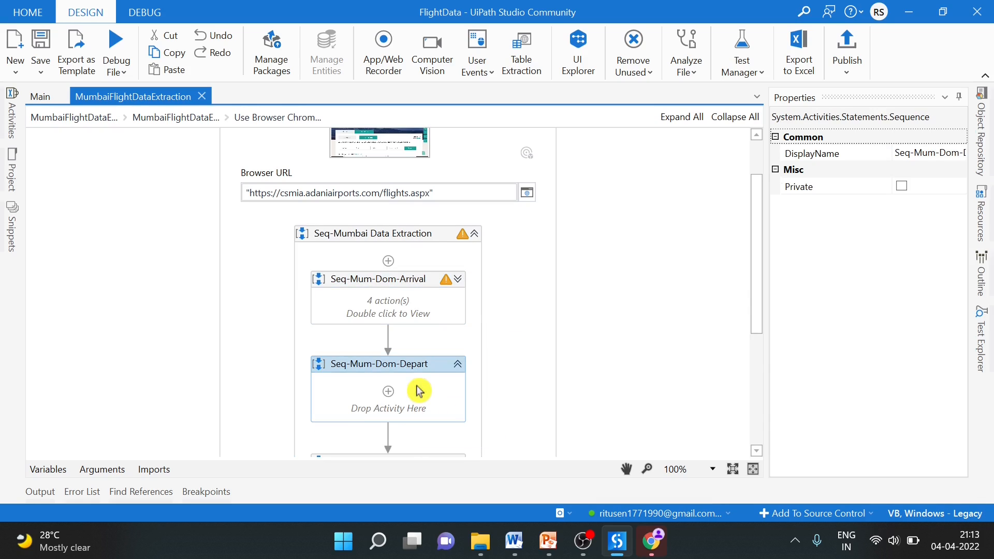
{"action": "left_click", "coordinate": [390, 392]}
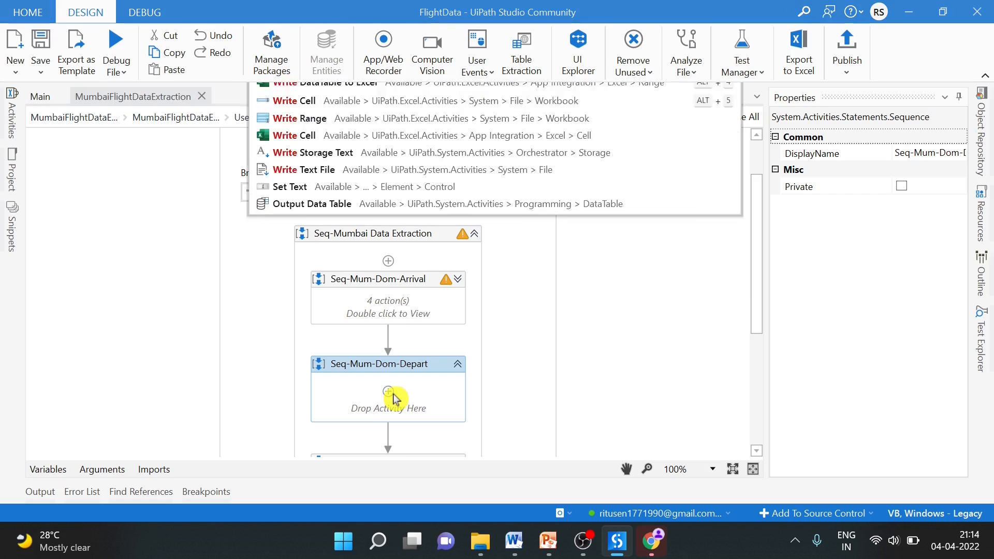
{"action": "type", "text": "click"}
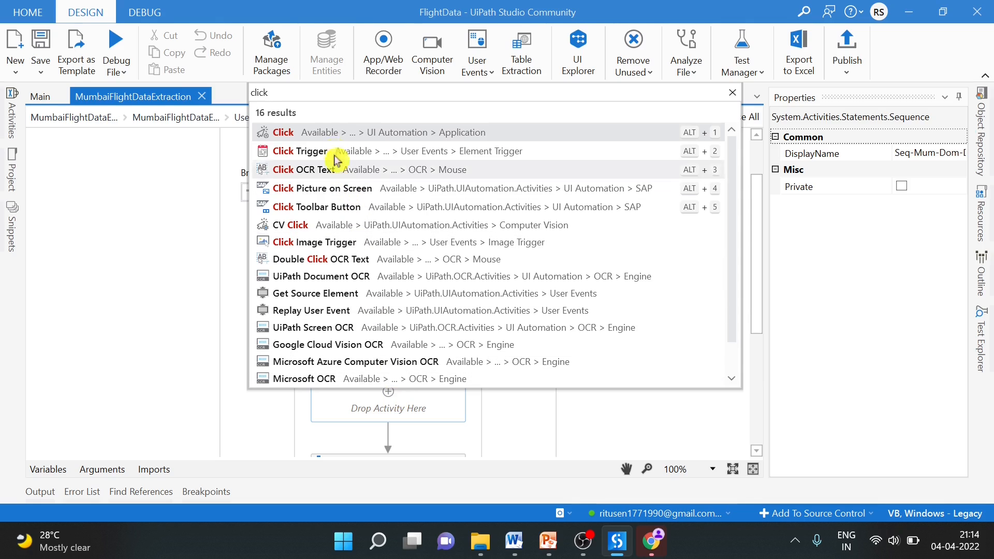
{"action": "left_click", "coordinate": [332, 133]}
{"action": "left_click", "coordinate": [373, 284]}
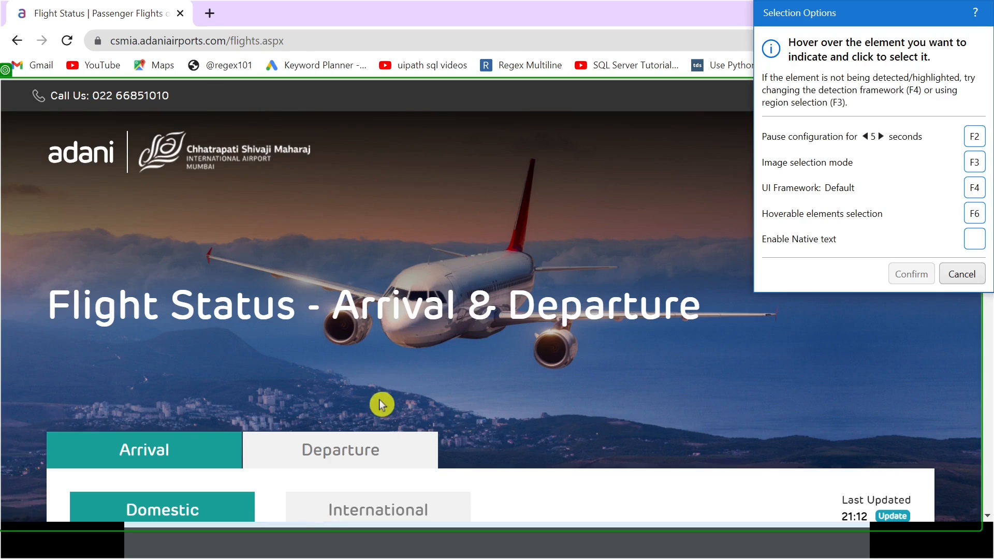
{"action": "left_click", "coordinate": [384, 451]}
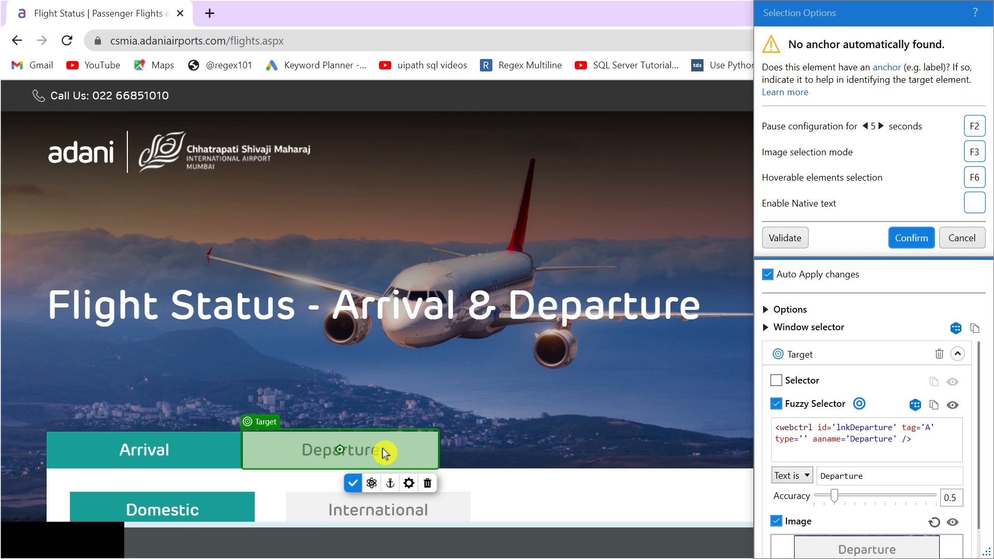
Step: Pause the target configuration to switch the live flight page to Departure, and confirm the Click target
{"action": "key", "text": "F2"}
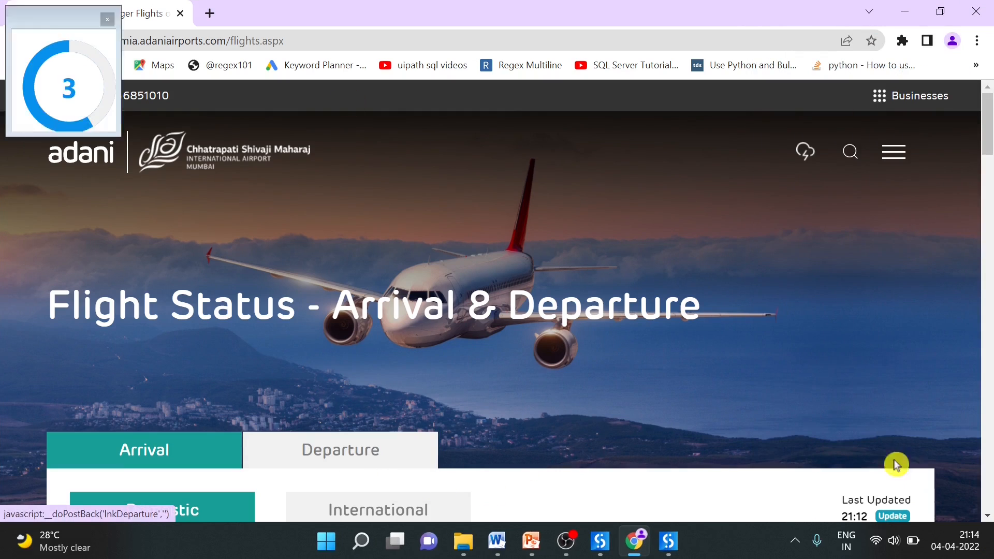
{"action": "left_click", "coordinate": [335, 457]}
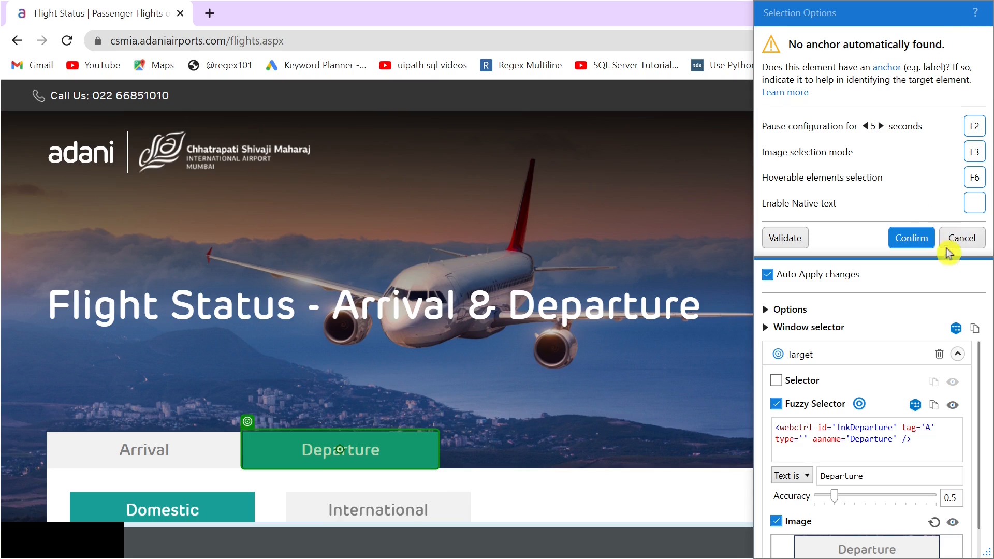
{"action": "left_click", "coordinate": [912, 239]}
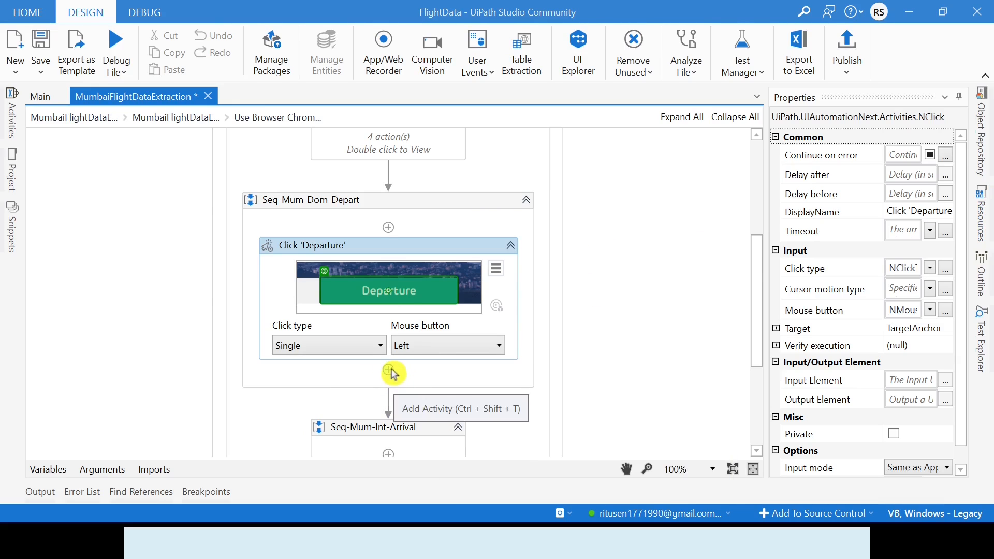
Step: Collapse the Click 'Departure' activity and select the Seq-Mum-Dom-Depart sequence as the place for the next activity
{"action": "left_click", "coordinate": [399, 202]}
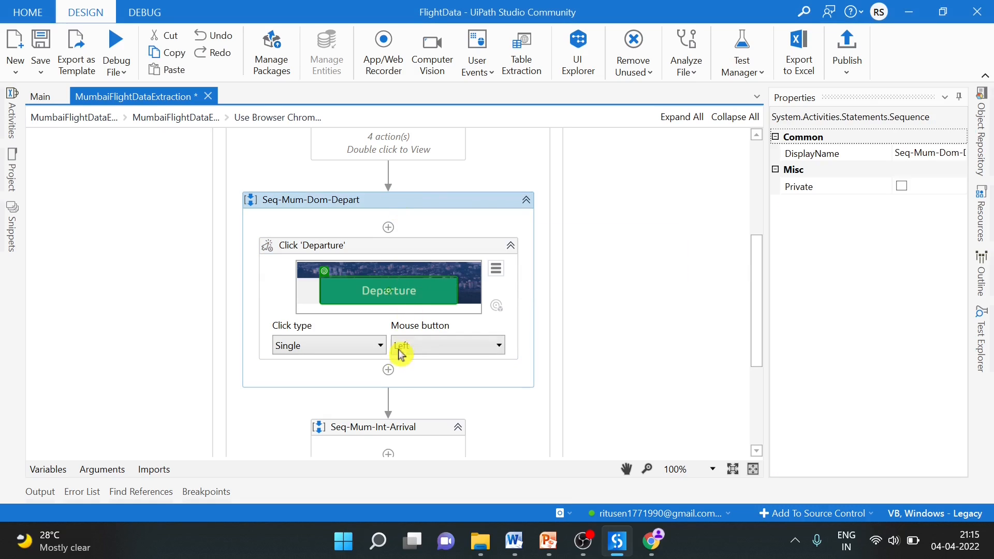
{"action": "left_click", "coordinate": [512, 253]}
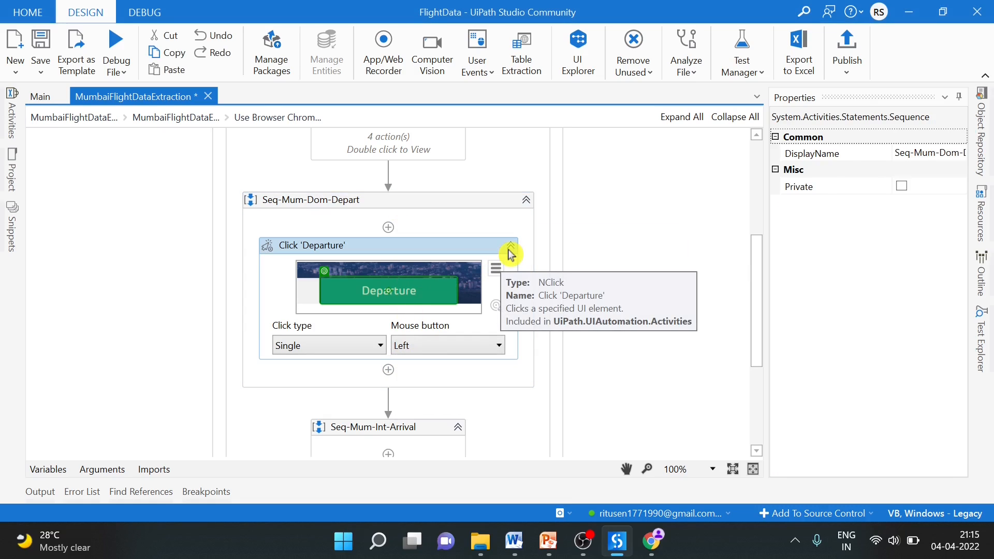
{"action": "left_click", "coordinate": [512, 247]}
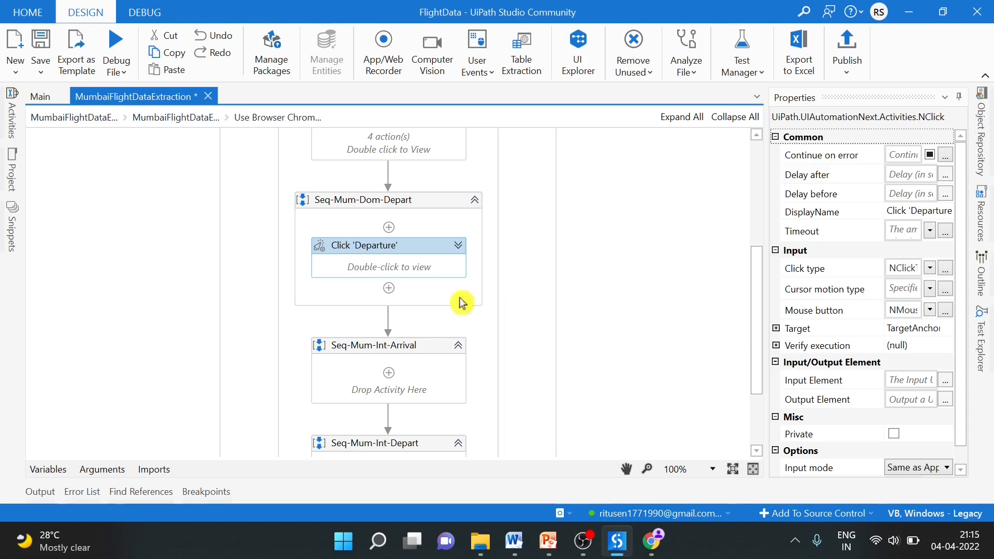
{"action": "left_click", "coordinate": [392, 294]}
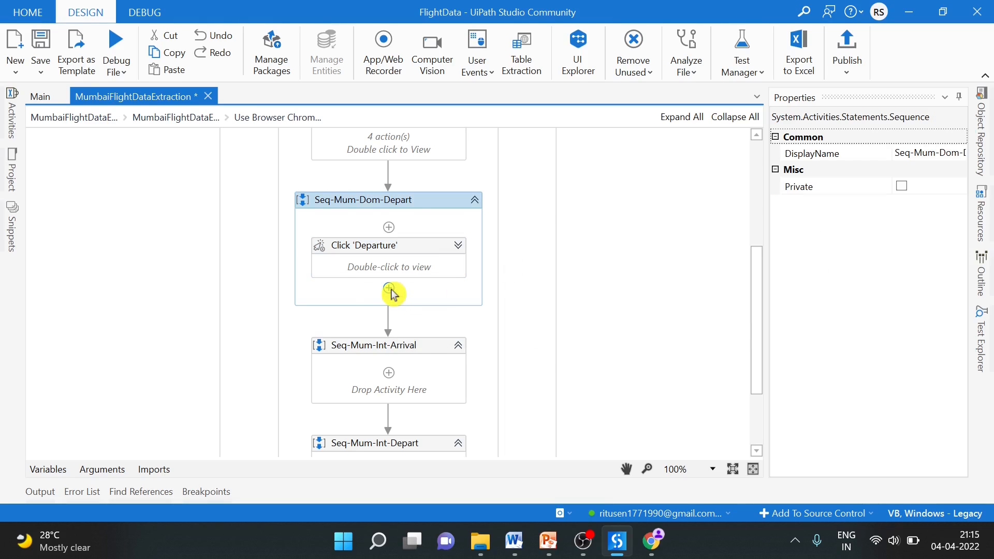
{"action": "left_click", "coordinate": [391, 291]}
{"action": "left_click", "coordinate": [640, 433]}
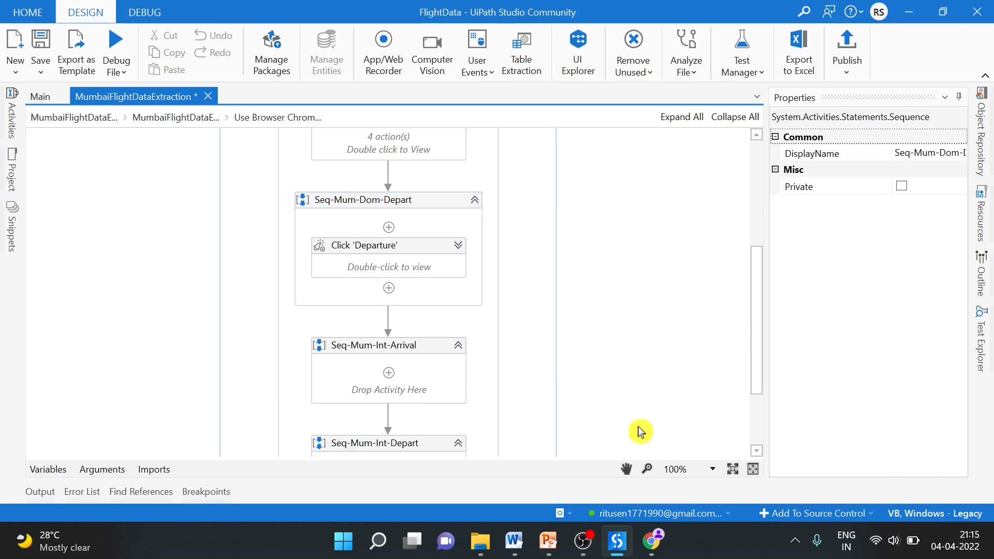
{"action": "left_click", "coordinate": [443, 263]}
{"action": "left_click", "coordinate": [441, 300]}
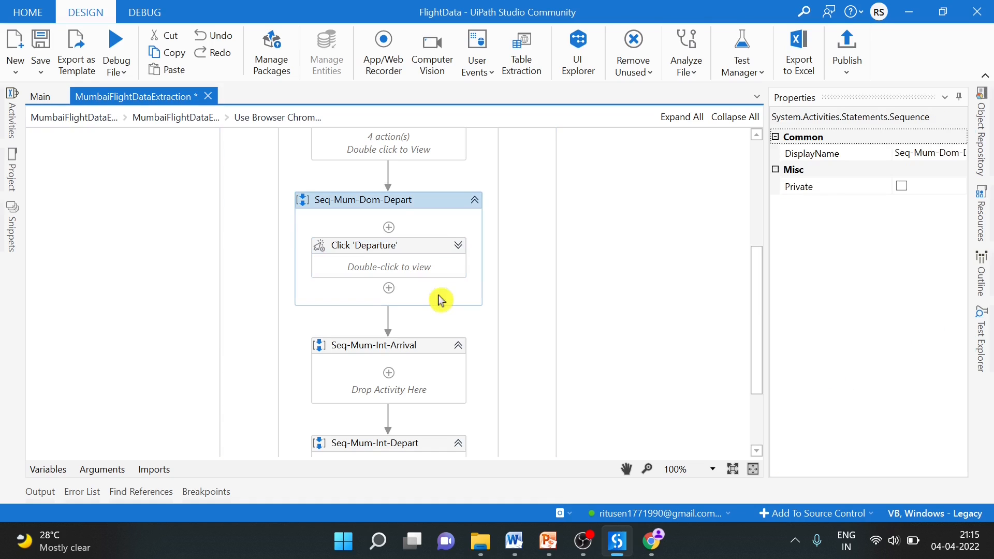
Step: Start Table Extraction on the domestic departures page, indicate the Flight column header and extract all columns of the table
{"action": "left_click", "coordinate": [531, 61]}
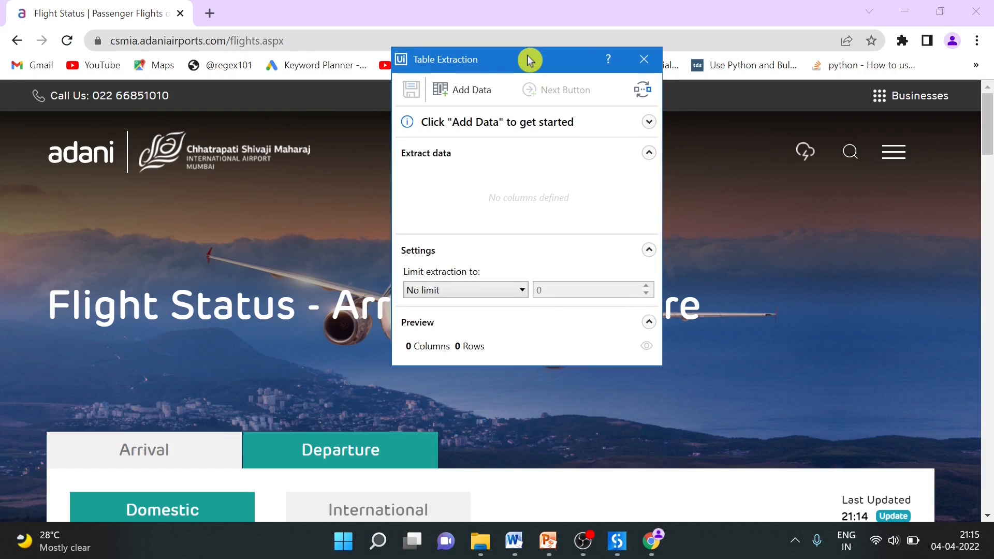
{"action": "left_click_drag", "start_coordinate": [985, 123], "coordinate": [989, 195]}
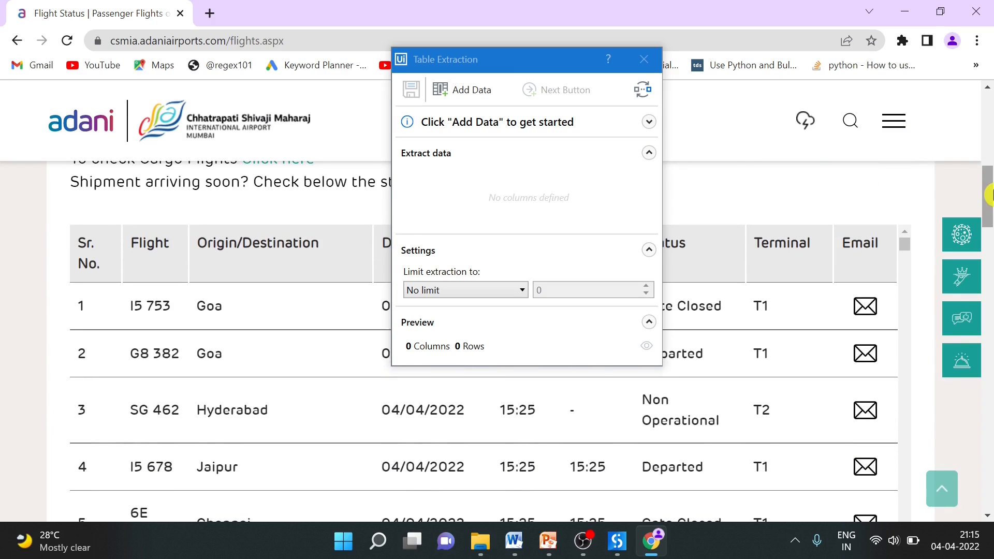
{"action": "left_click", "coordinate": [473, 93]}
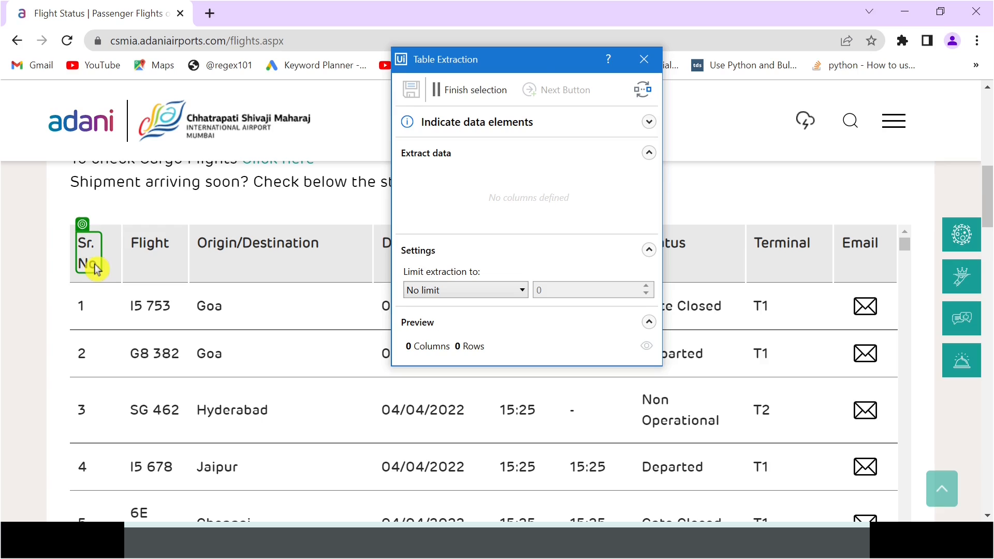
{"action": "left_click", "coordinate": [153, 249]}
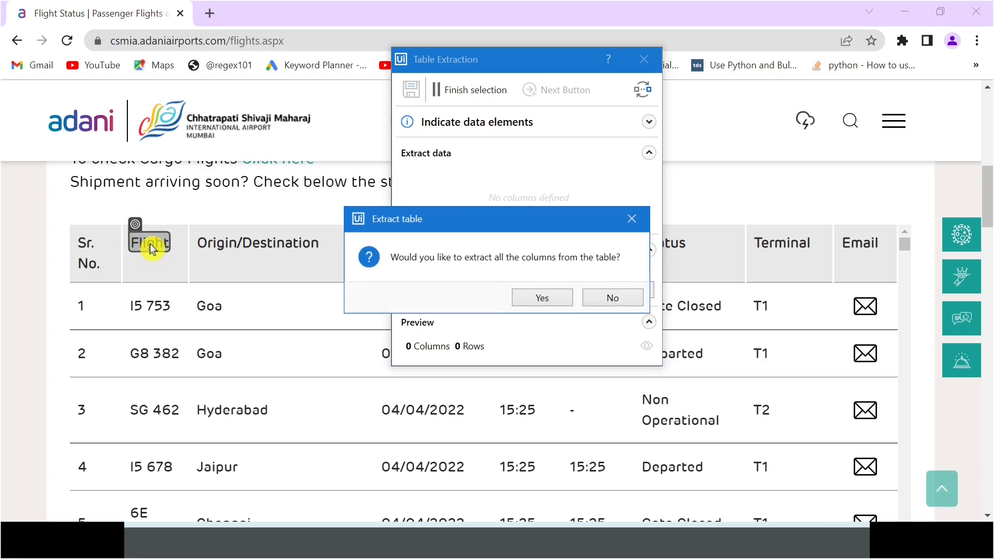
{"action": "left_click", "coordinate": [550, 299]}
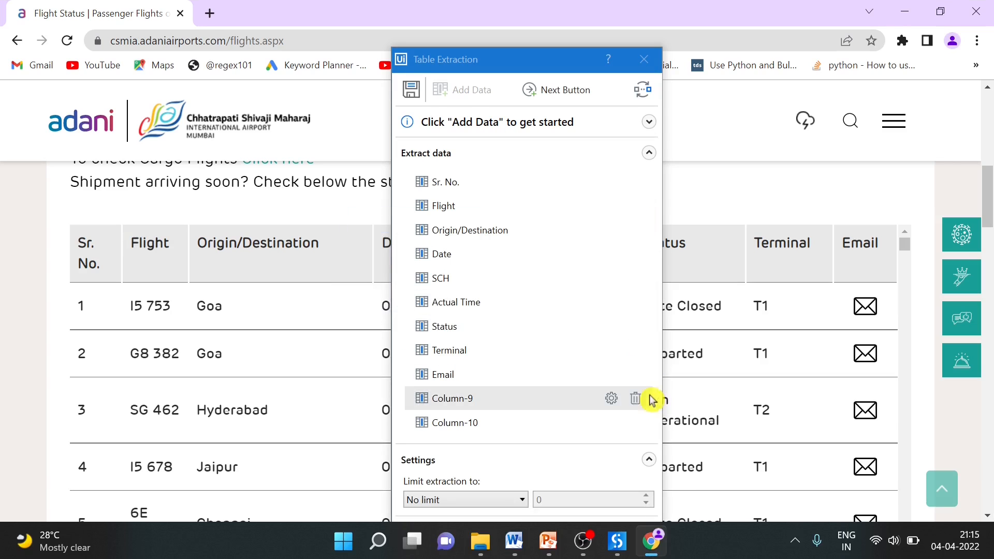
Step: Remove the Email, Column-9 and Column-10 columns from the extraction and save it to the workflow without a Next button
{"action": "left_click", "coordinate": [637, 375]}
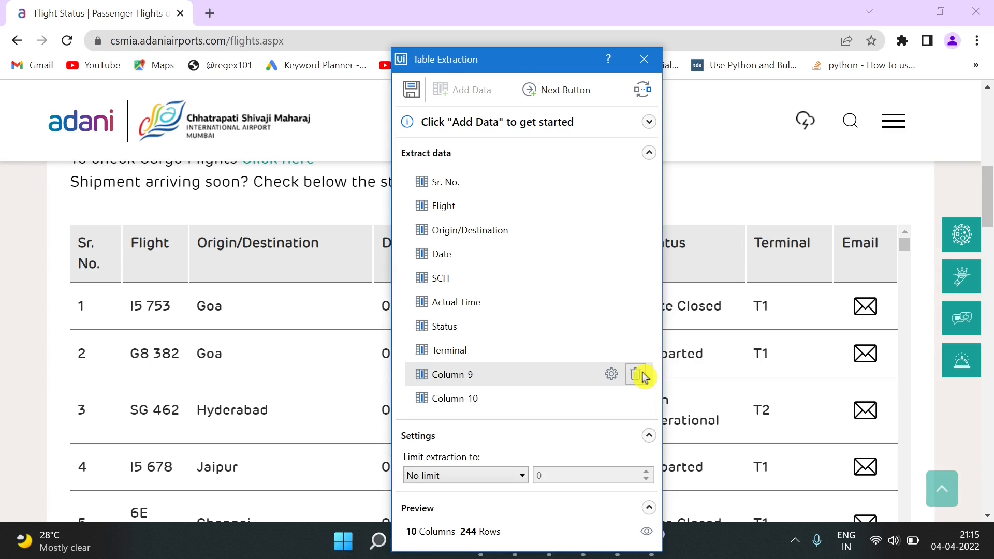
{"action": "left_click", "coordinate": [638, 375]}
{"action": "left_click", "coordinate": [638, 375]}
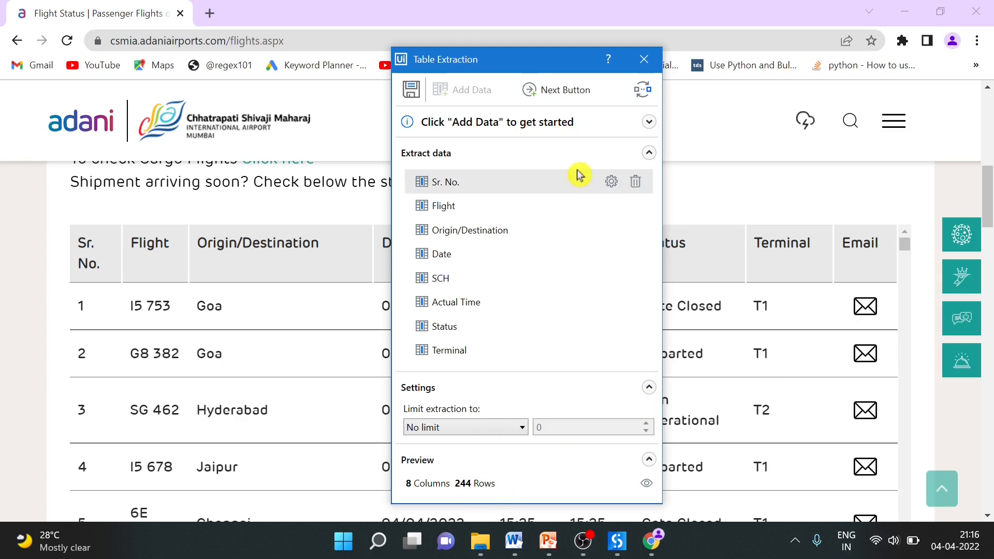
{"action": "left_click", "coordinate": [410, 95]}
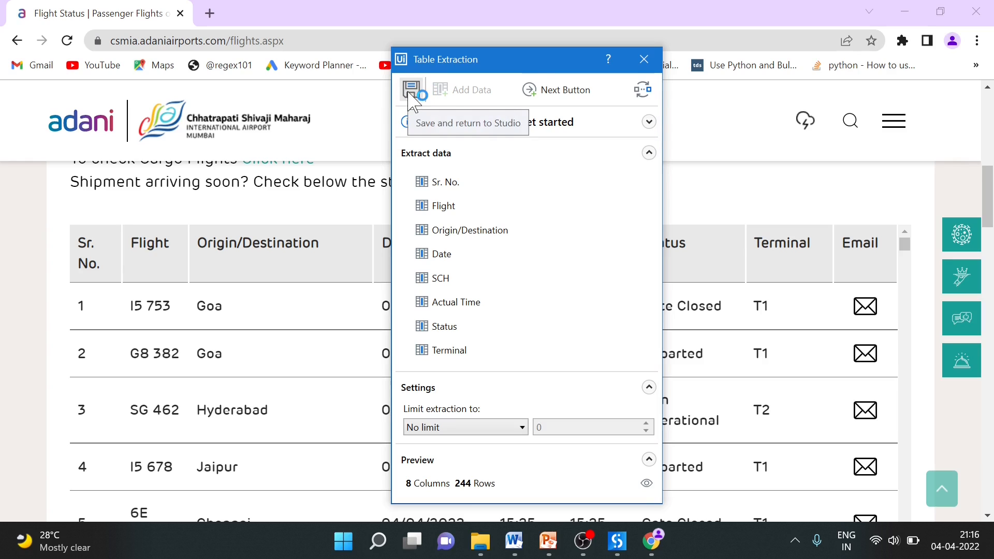
{"action": "left_click", "coordinate": [411, 96]}
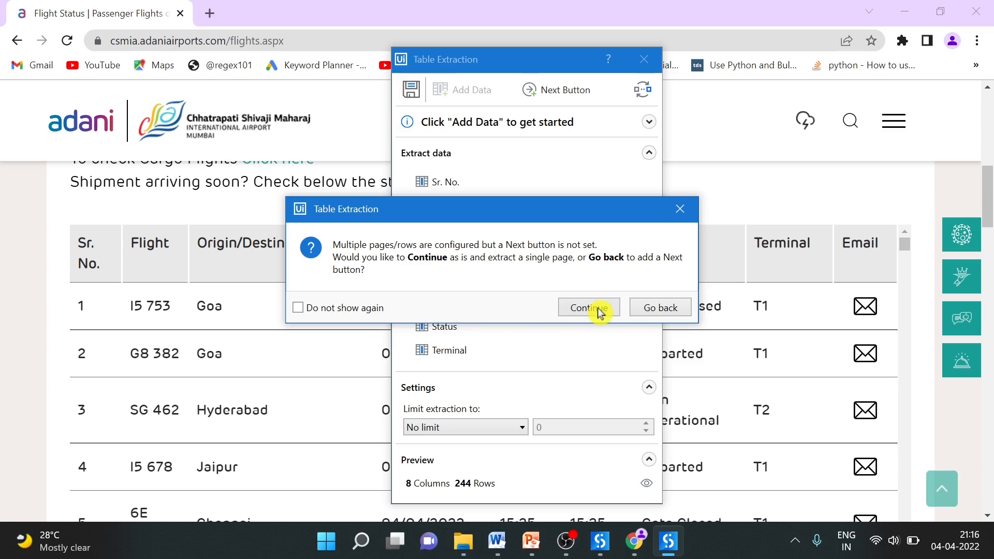
{"action": "left_click", "coordinate": [599, 310]}
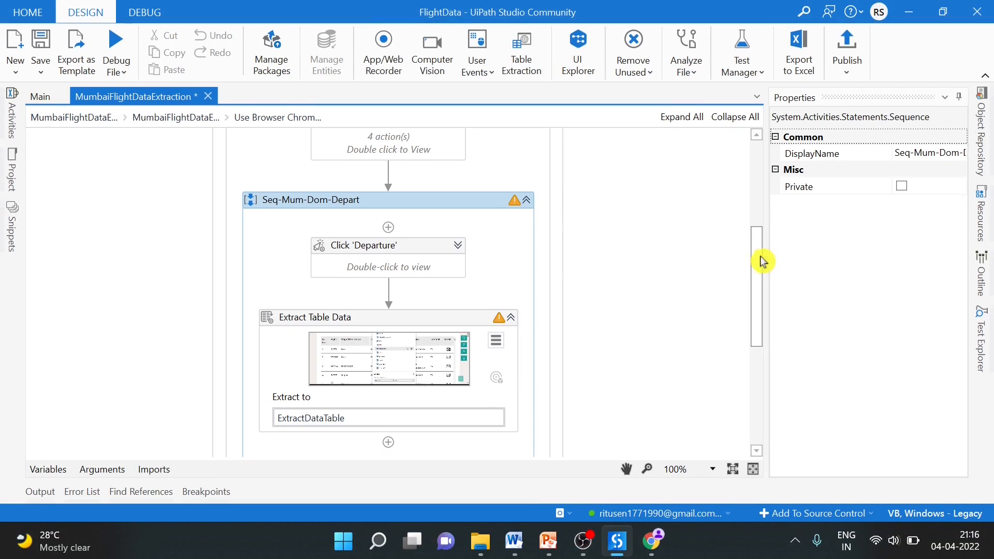
Step: Add an Append to CSV activity after Extract Table Data in the Seq-Mum-Dom-Depart sequence
{"action": "left_click_drag", "start_coordinate": [755, 262], "coordinate": [757, 276]}
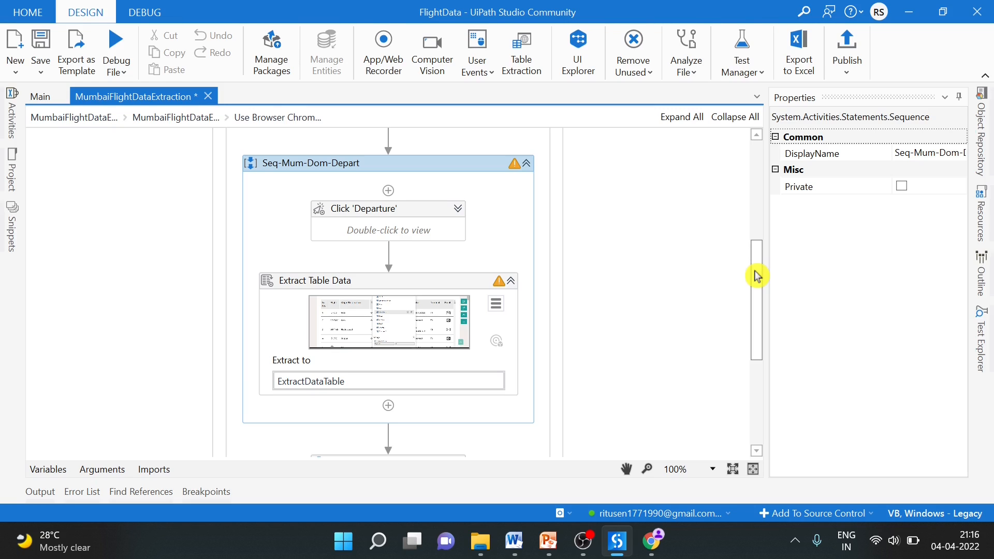
{"action": "left_click_drag", "start_coordinate": [757, 276], "coordinate": [758, 292]}
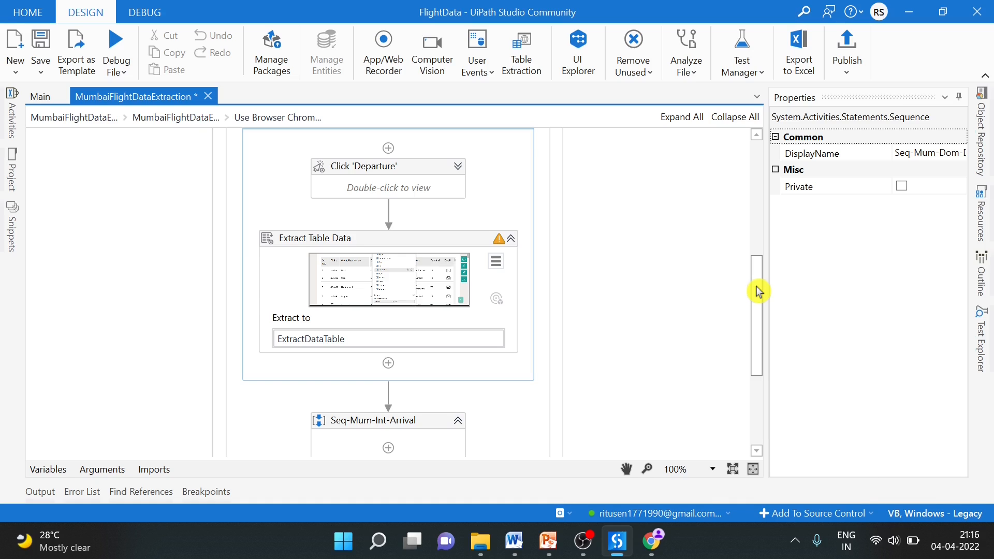
{"action": "left_click", "coordinate": [390, 364]}
{"action": "left_click", "coordinate": [389, 364]}
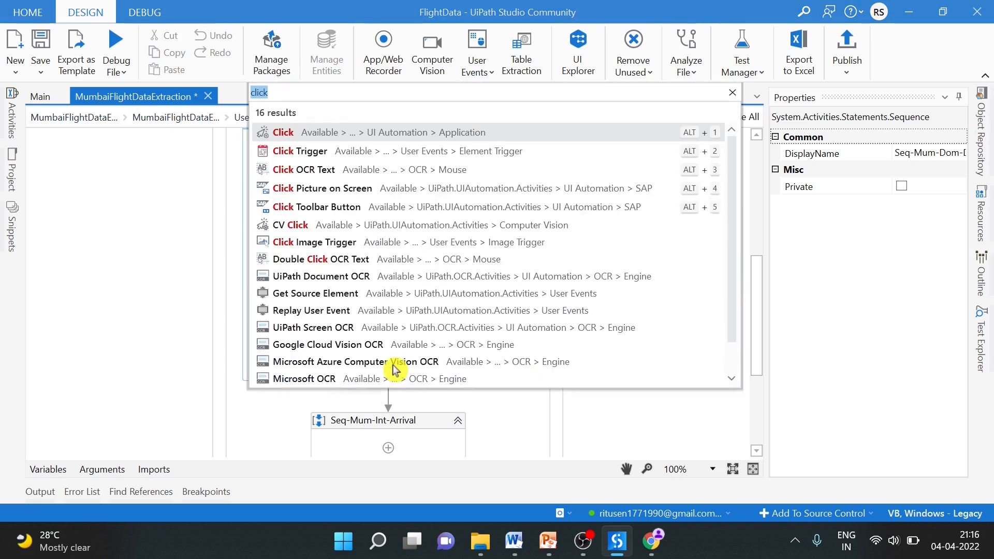
{"action": "key", "text": "BackSpace"}
{"action": "type", "text": "App"}
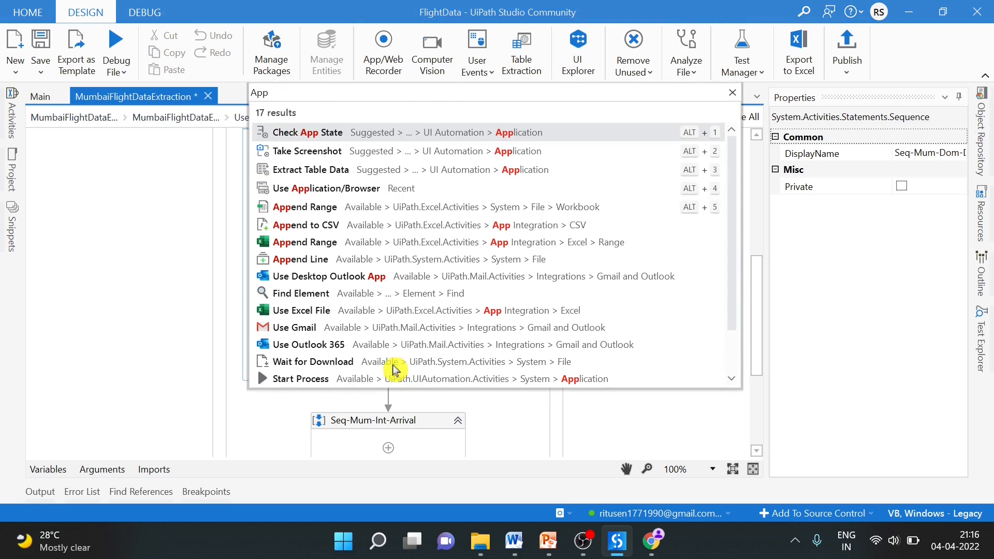
{"action": "type", "text": "ed"}
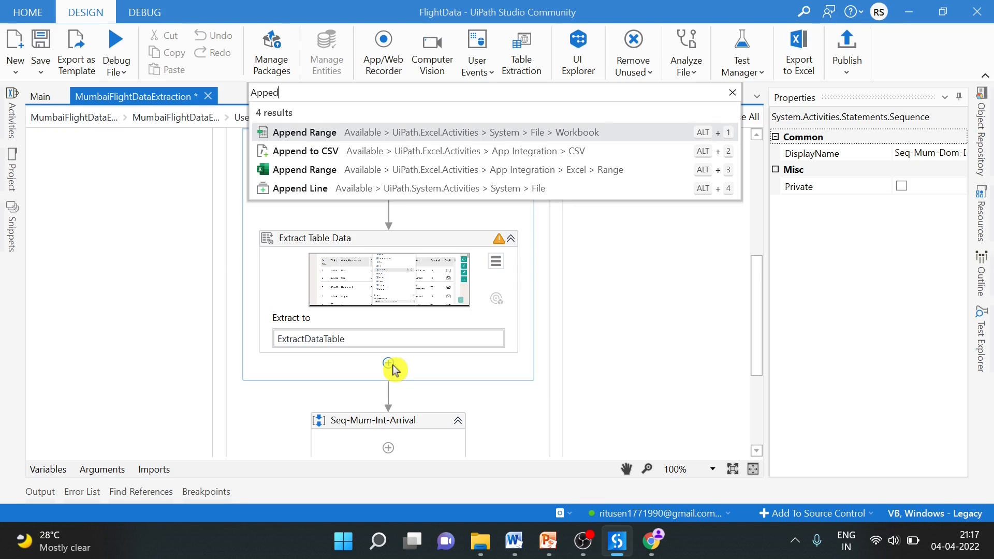
{"action": "left_click", "coordinate": [395, 155]}
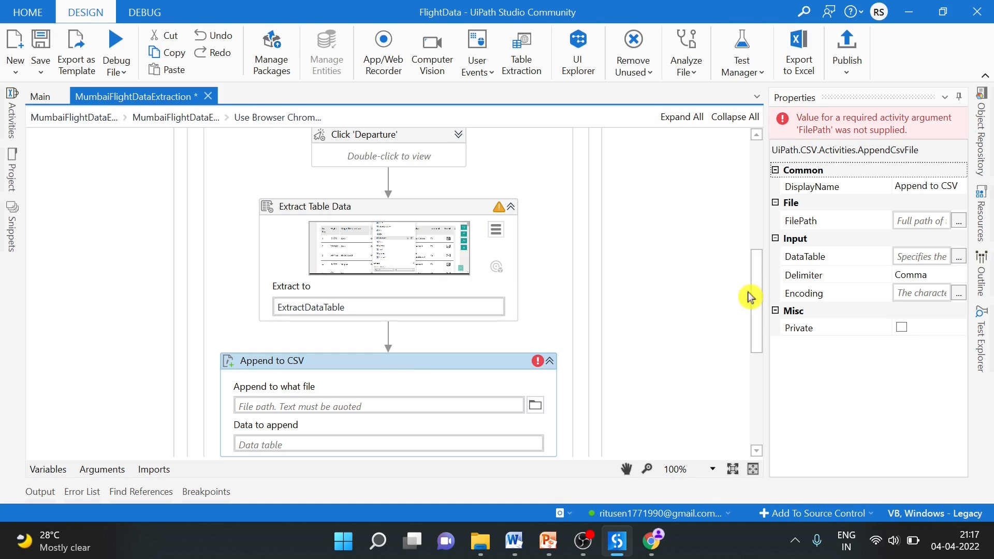
Step: Set Append to CSV to write to "Mumbai.csv" with ExtractDataTable as the data to append
{"action": "left_click_drag", "start_coordinate": [756, 297], "coordinate": [765, 324]}
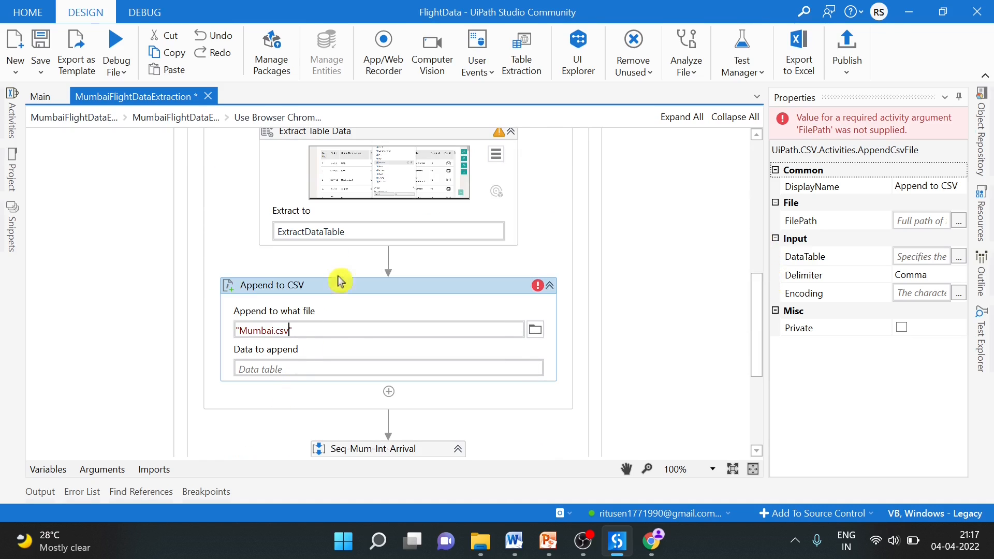
{"action": "left_click", "coordinate": [322, 370]}
{"action": "type", "text": "ex"}
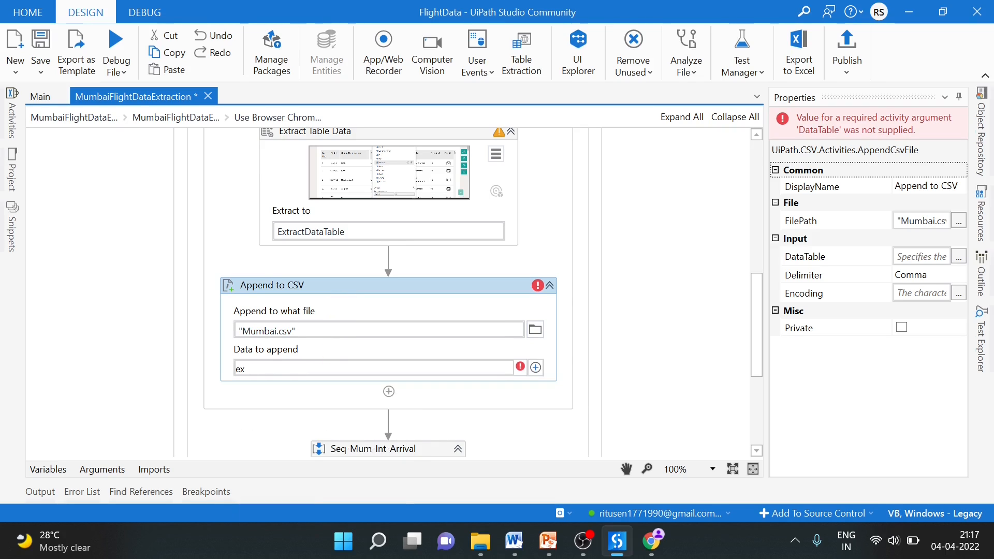
{"action": "key", "text": "Return"}
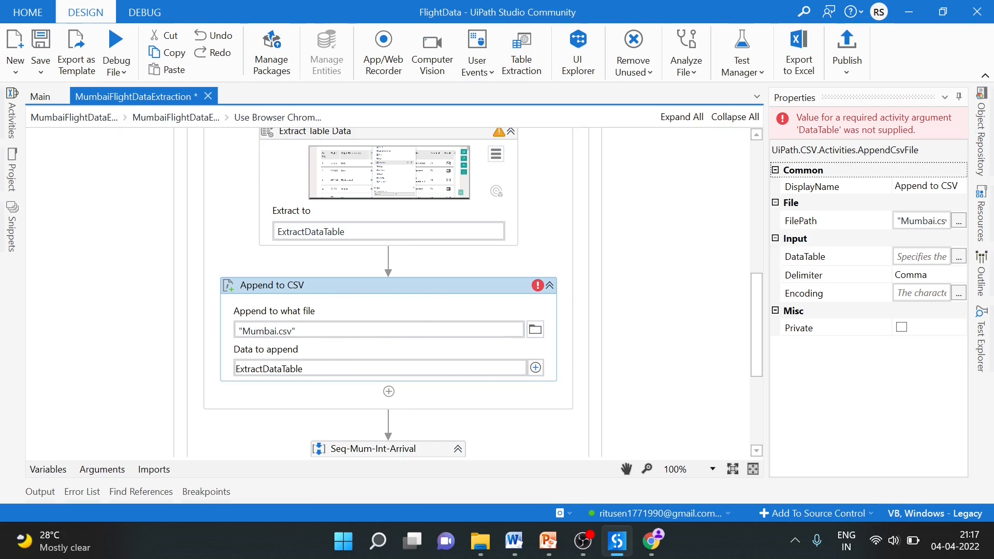
{"action": "left_click", "coordinate": [426, 297]}
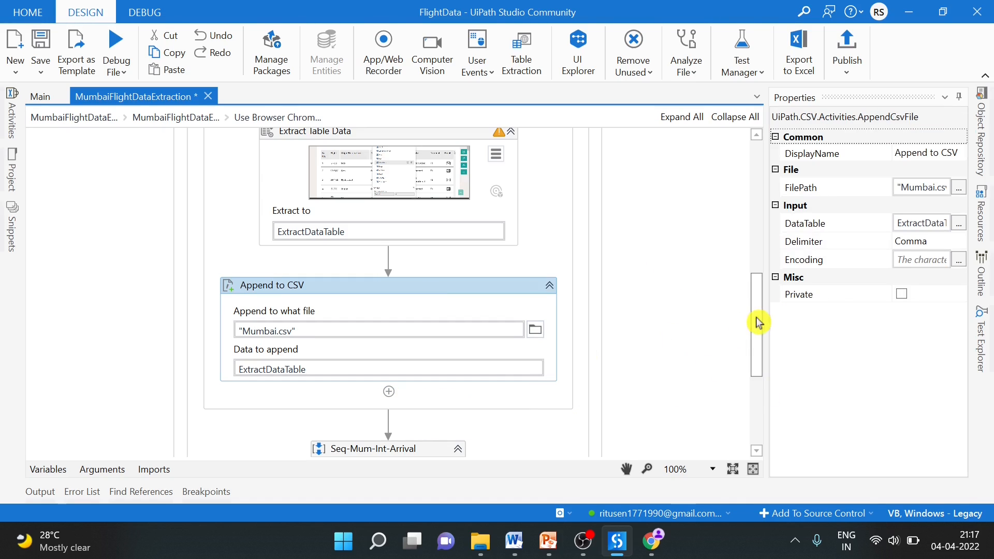
Step: Collapse the finished Seq-Mum-Dom-Depart sequence
{"action": "left_click_drag", "start_coordinate": [757, 322], "coordinate": [769, 247]}
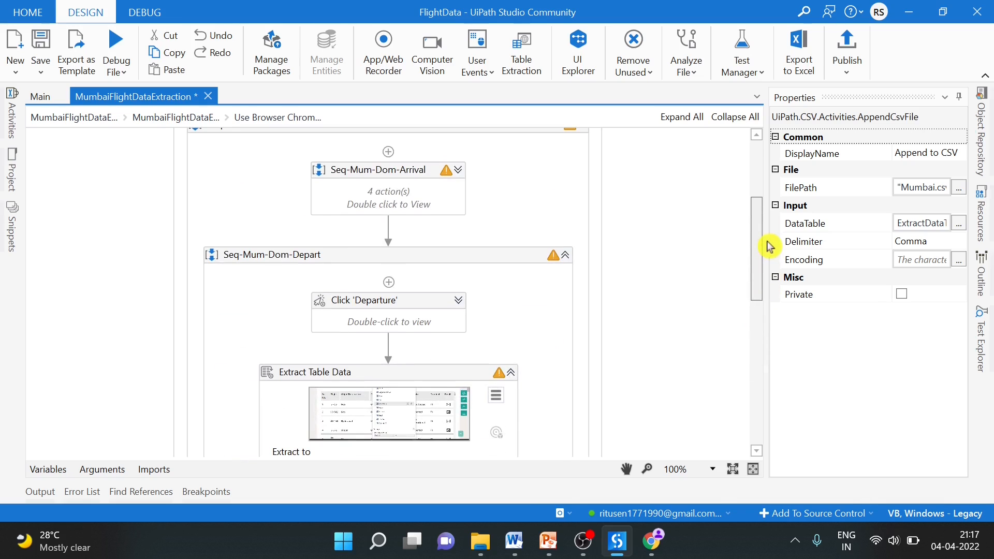
{"action": "left_click", "coordinate": [565, 256]}
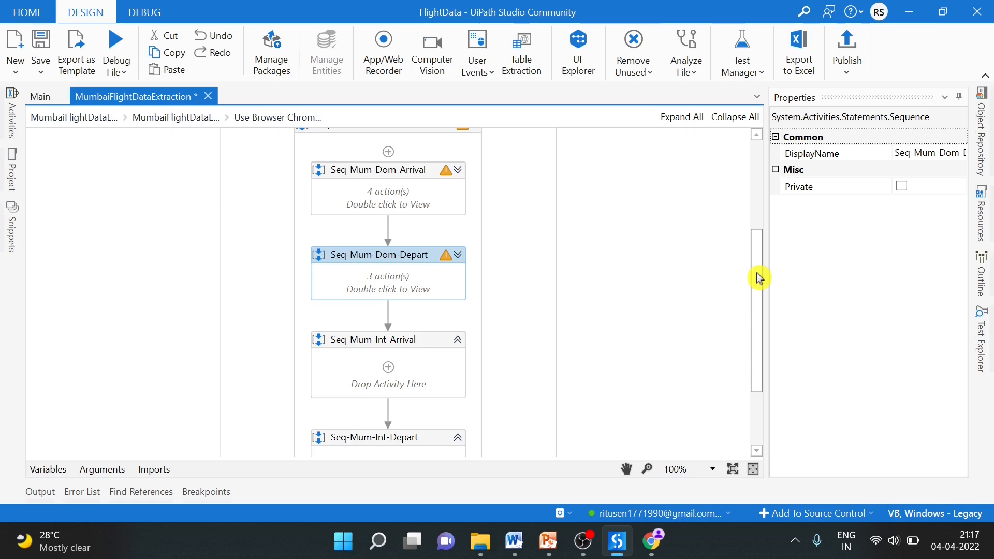
{"action": "left_click_drag", "start_coordinate": [757, 273], "coordinate": [760, 328]}
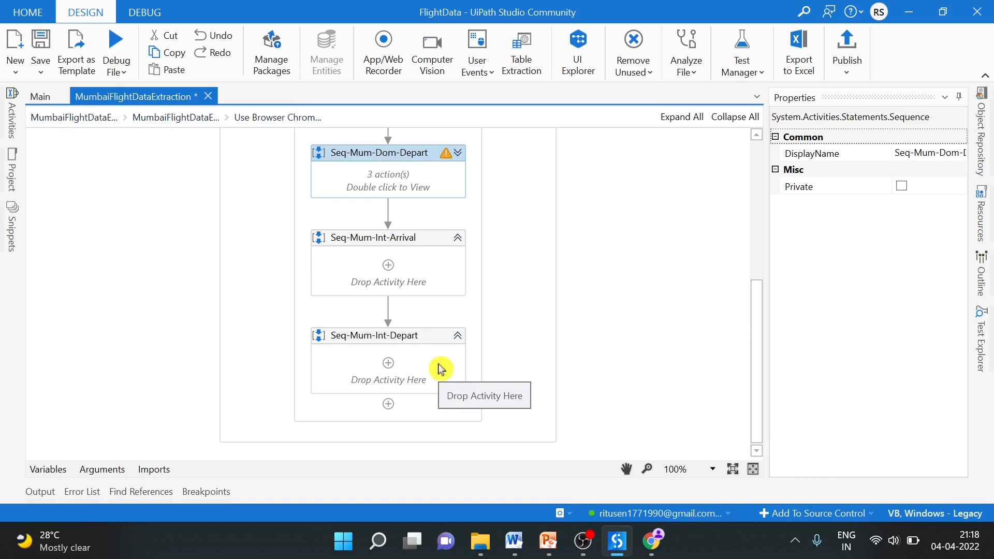
Step: Bring the Domestic/International switch into view on the flight page in Chrome, and add a Click activity to Seq-Mum-Int-Arrival in UiPath Studio
{"action": "left_click", "coordinate": [652, 541]}
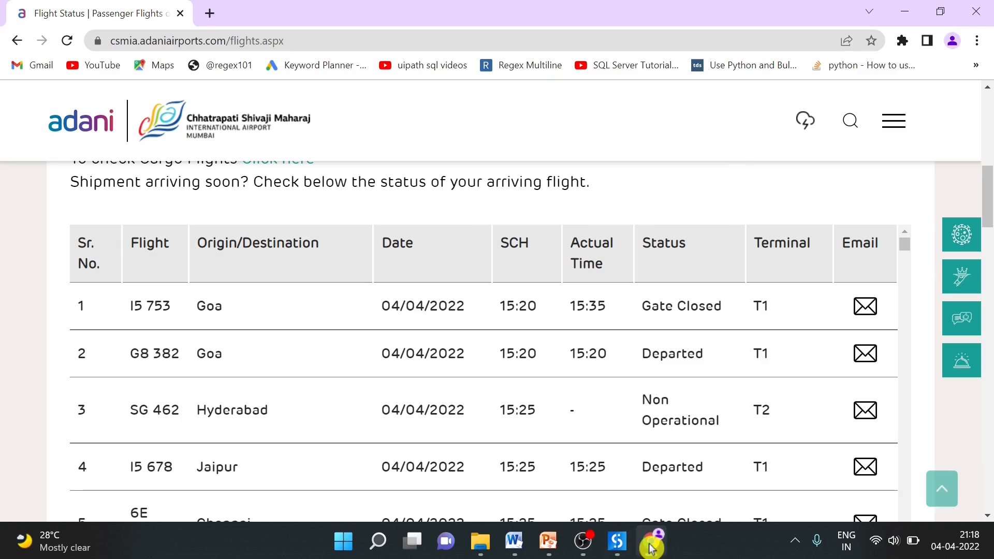
{"action": "left_click_drag", "start_coordinate": [989, 211], "coordinate": [990, 183]}
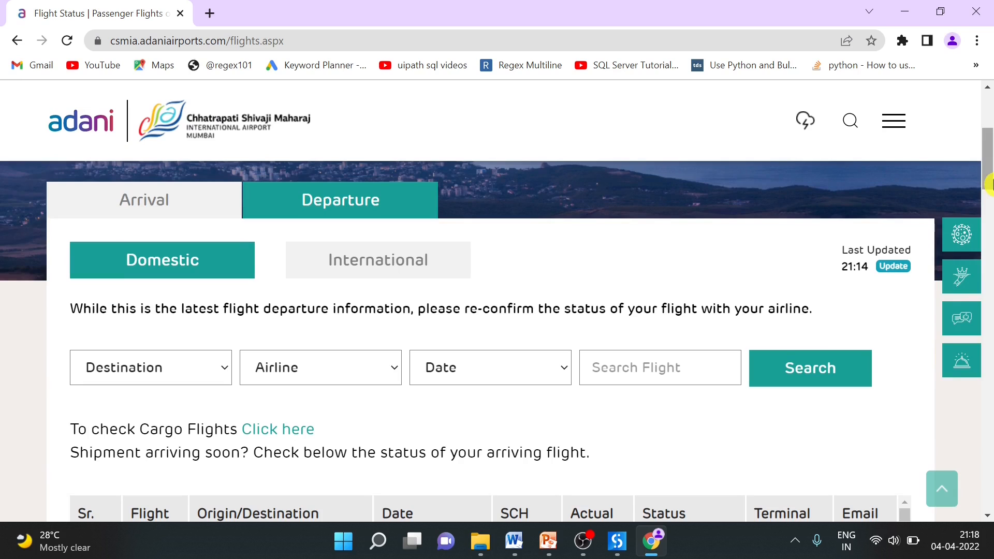
{"action": "left_click", "coordinate": [612, 548]}
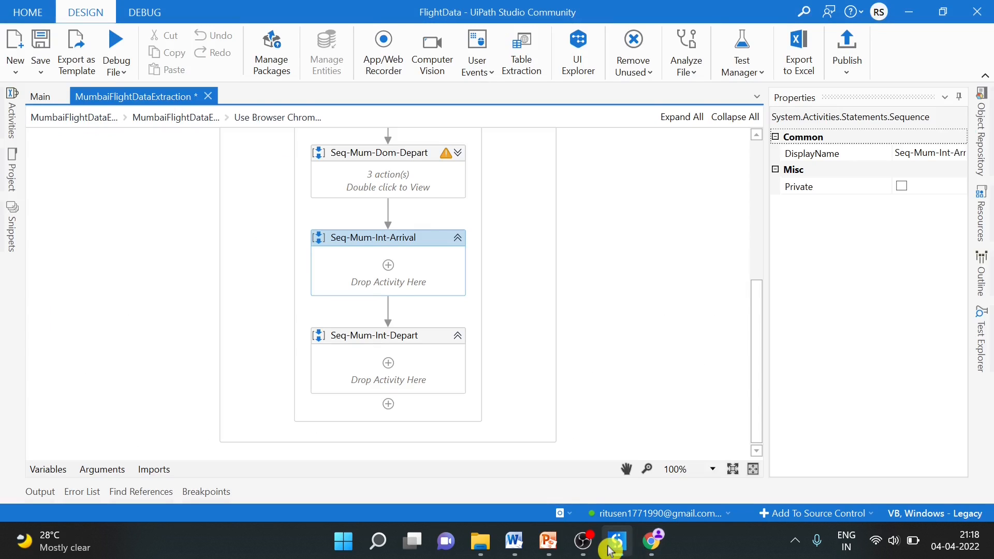
{"action": "left_click", "coordinate": [388, 265]}
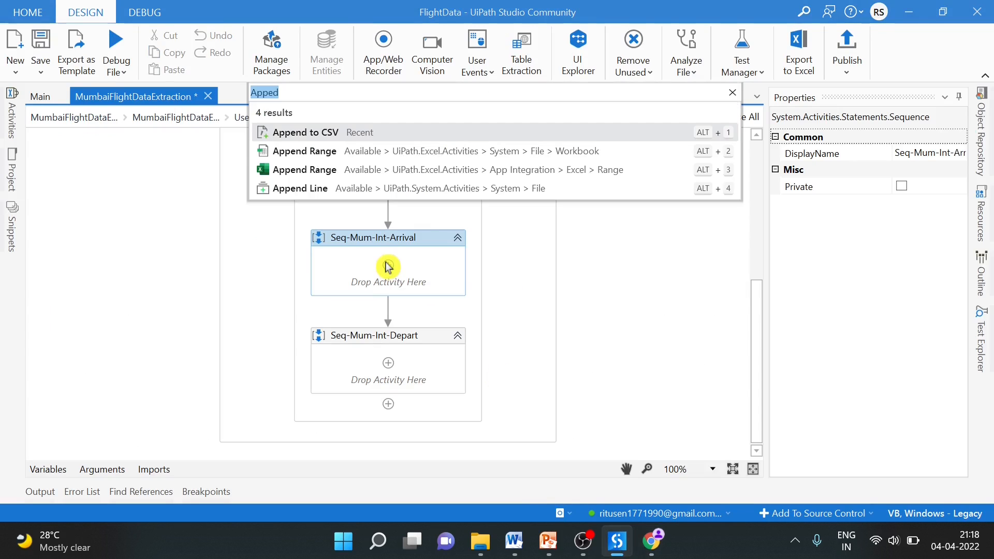
{"action": "type", "text": "click"}
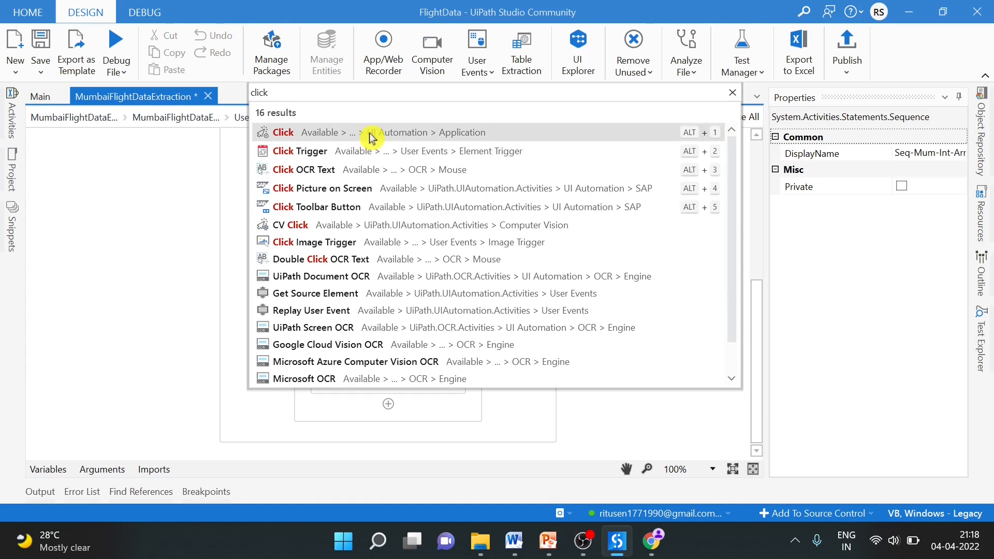
{"action": "left_click", "coordinate": [371, 136]}
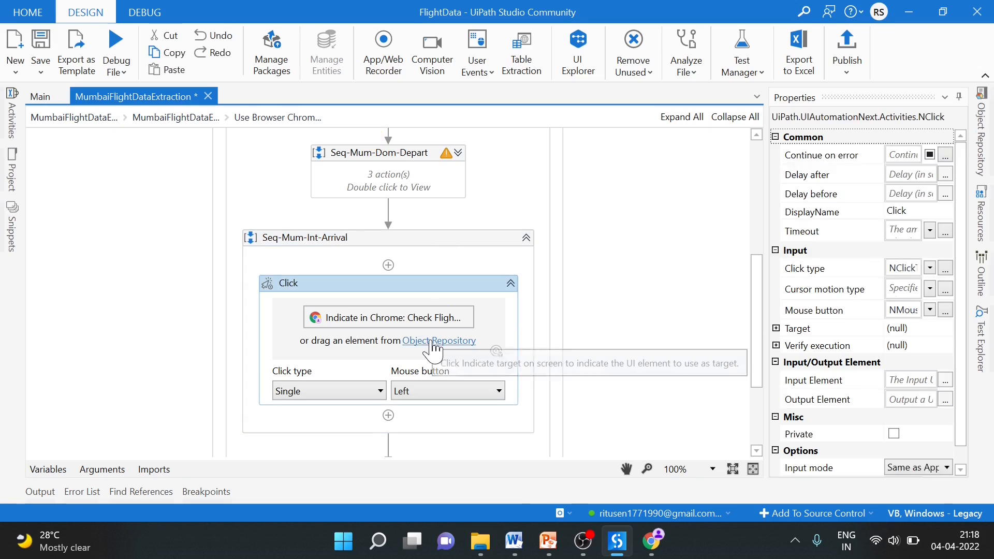
Step: Indicate the International option on the flight page as the Click target and confirm it
{"action": "left_click", "coordinate": [424, 320]}
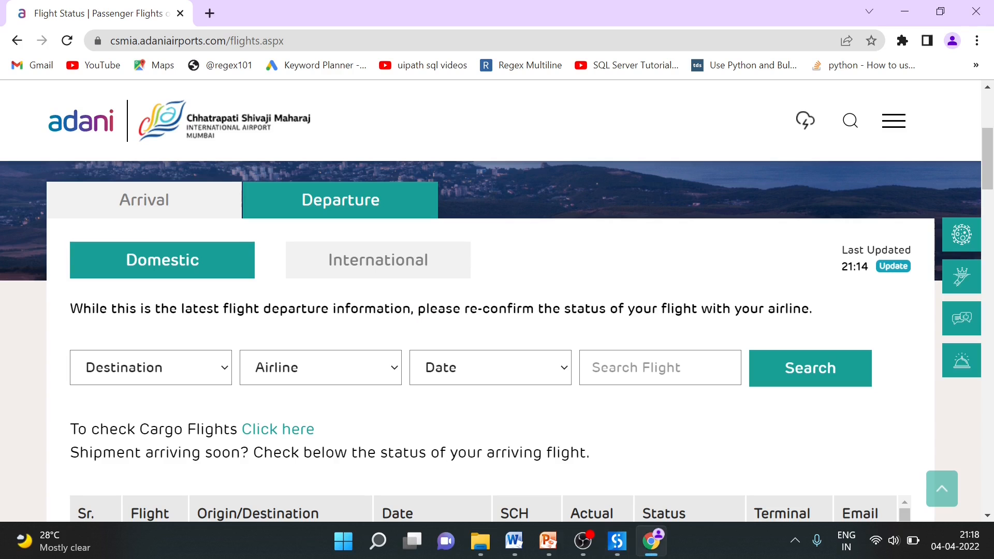
{"action": "left_click", "coordinate": [392, 273]}
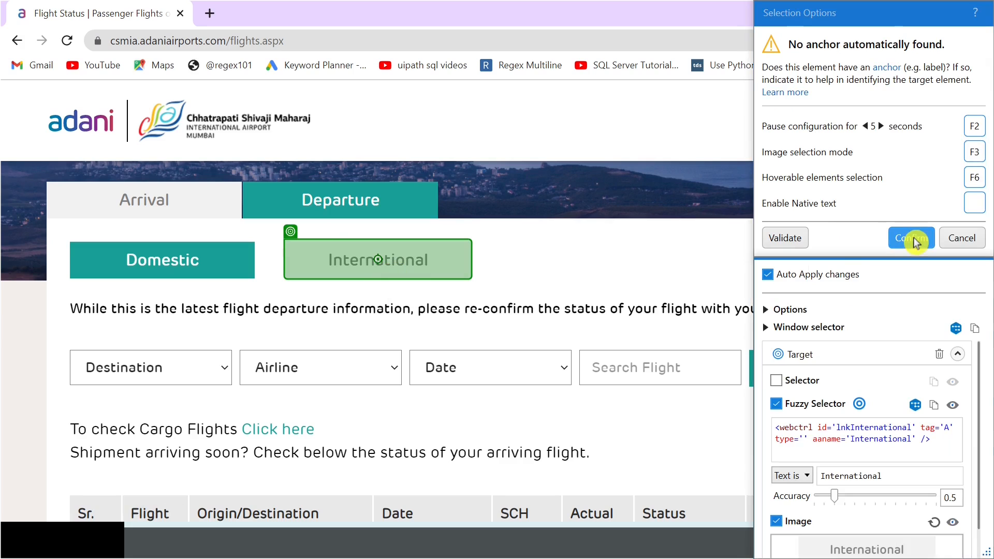
{"action": "left_click", "coordinate": [914, 239]}
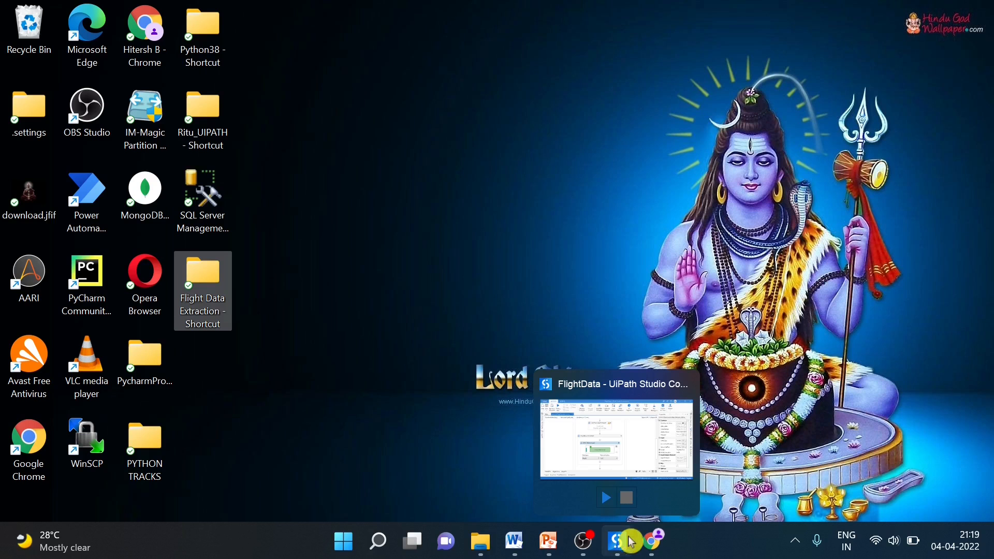
Step: Switch the live flight page in Chrome to International and return to UiPath Studio
{"action": "left_click", "coordinate": [652, 541]}
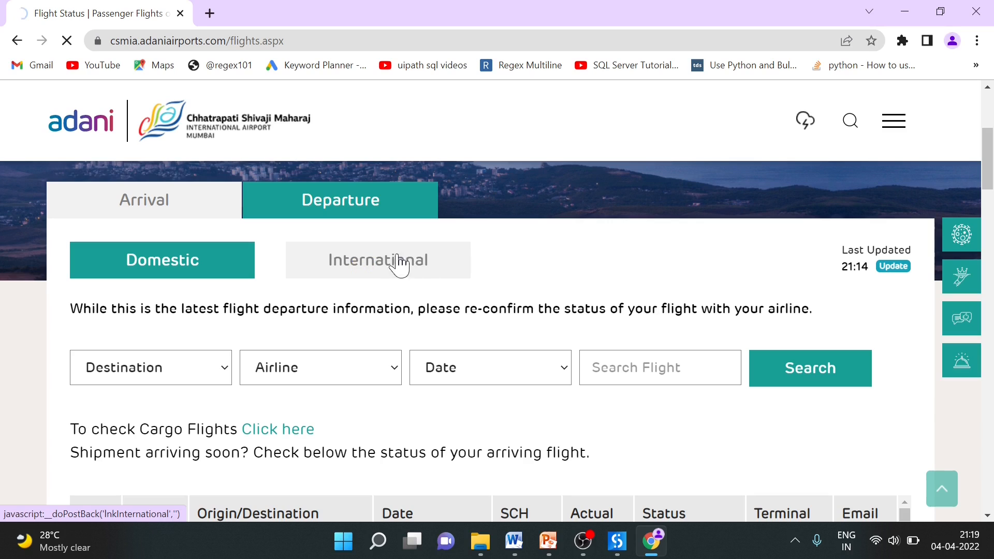
{"action": "left_click", "coordinate": [425, 259]}
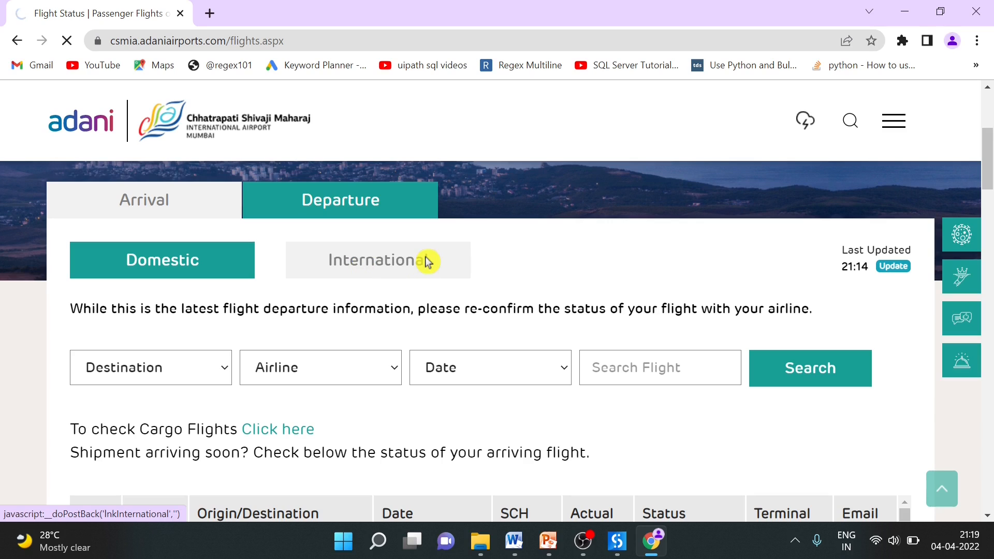
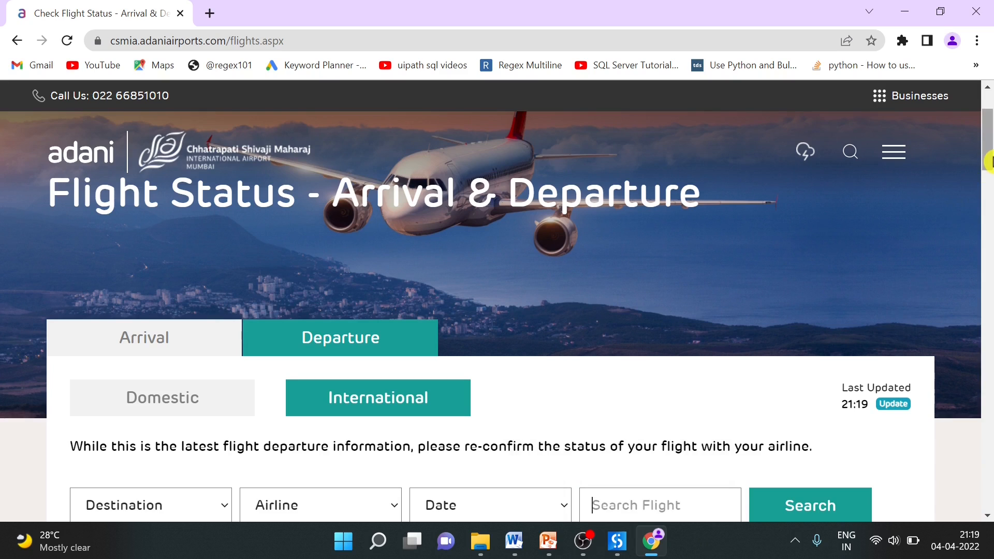
{"action": "left_click", "coordinate": [617, 550]}
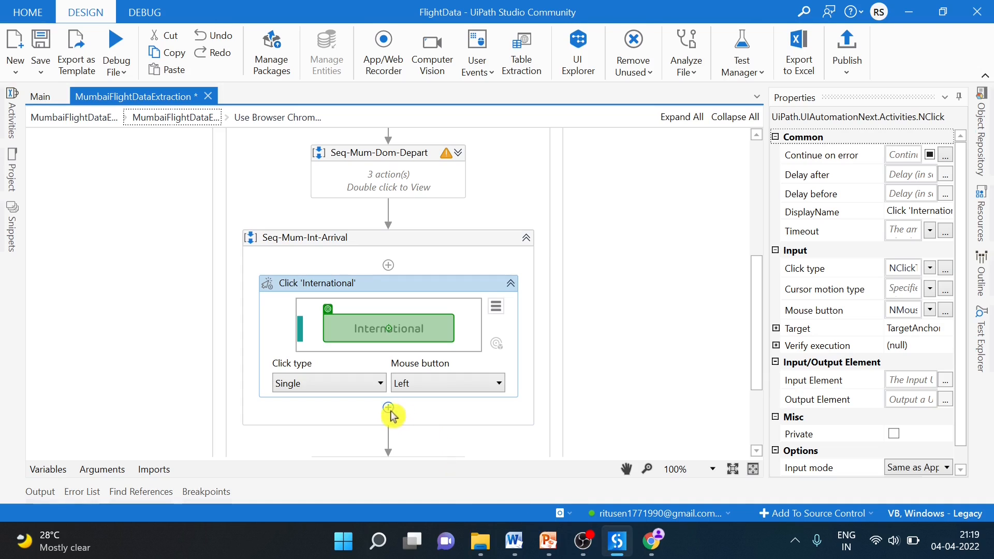
Step: Add a second Click activity below Click 'International' in the Seq-Mum-Int-Arrival sequence
{"action": "left_click", "coordinate": [390, 412]}
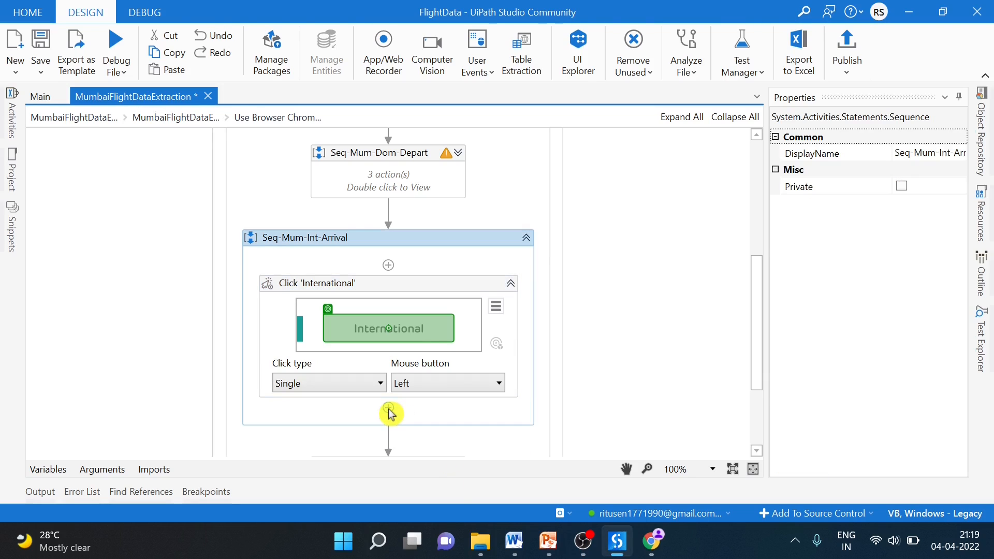
{"action": "left_click", "coordinate": [388, 408]}
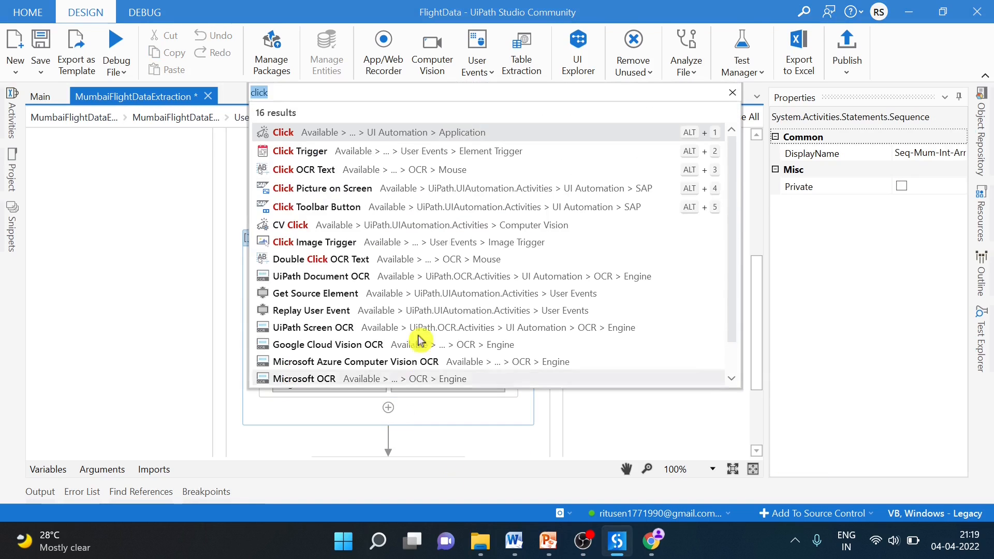
{"action": "left_click", "coordinate": [458, 135]}
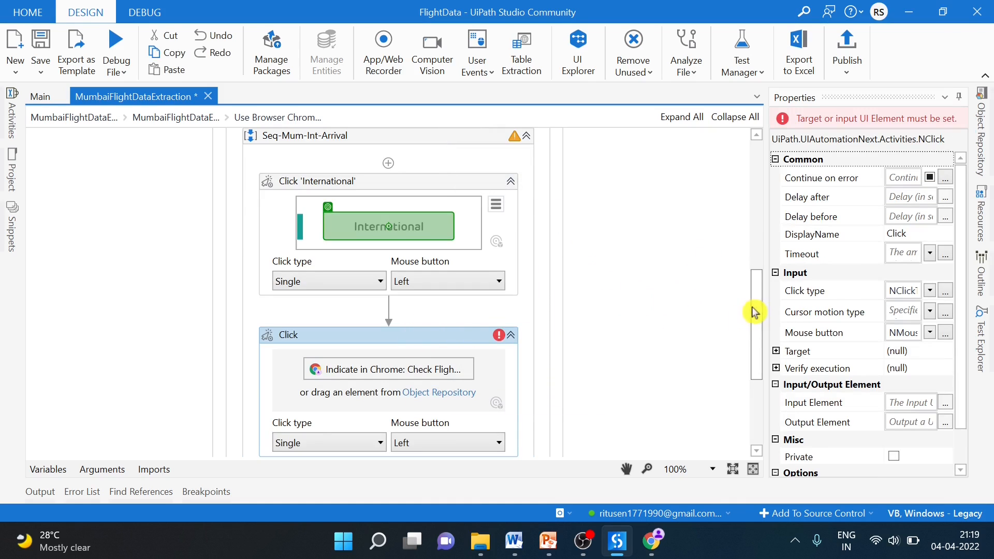
{"action": "scroll", "coordinate": [760, 311], "scroll_direction": "down", "scroll_amount": 1}
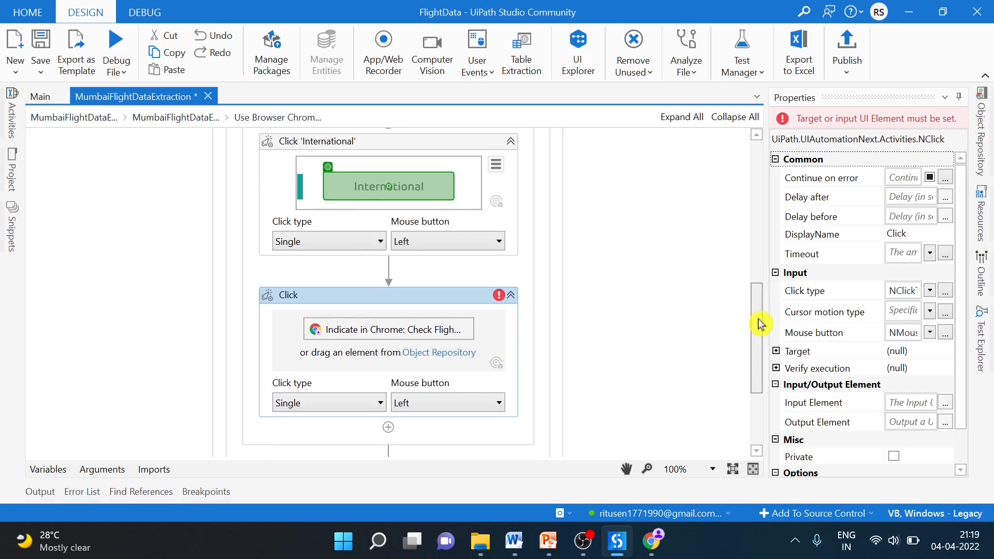
Step: Indicate the Arrival option on the flight page as the second Click's target, validate it and confirm
{"action": "left_click", "coordinate": [404, 335]}
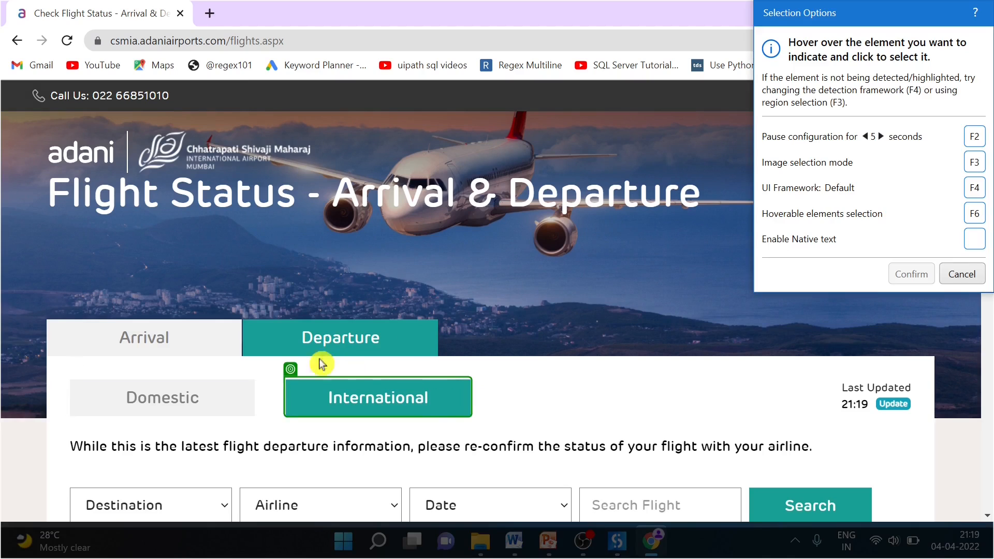
{"action": "left_click", "coordinate": [180, 345]}
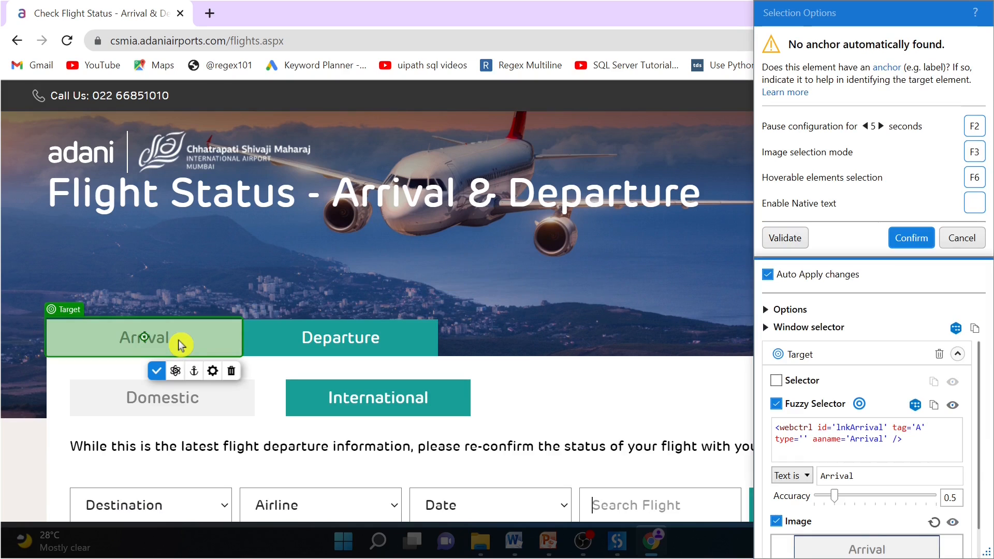
{"action": "left_click", "coordinate": [780, 243]}
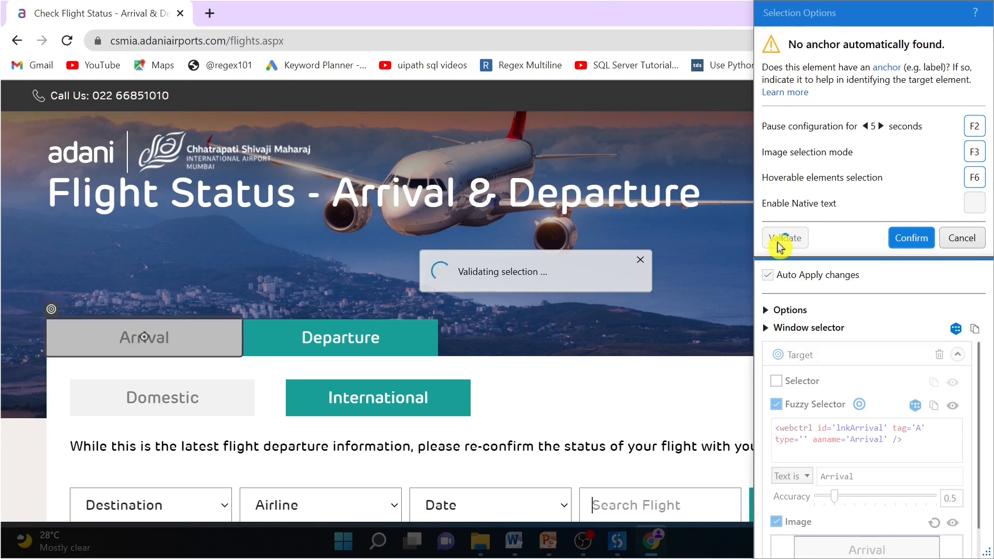
{"action": "left_click", "coordinate": [916, 234]}
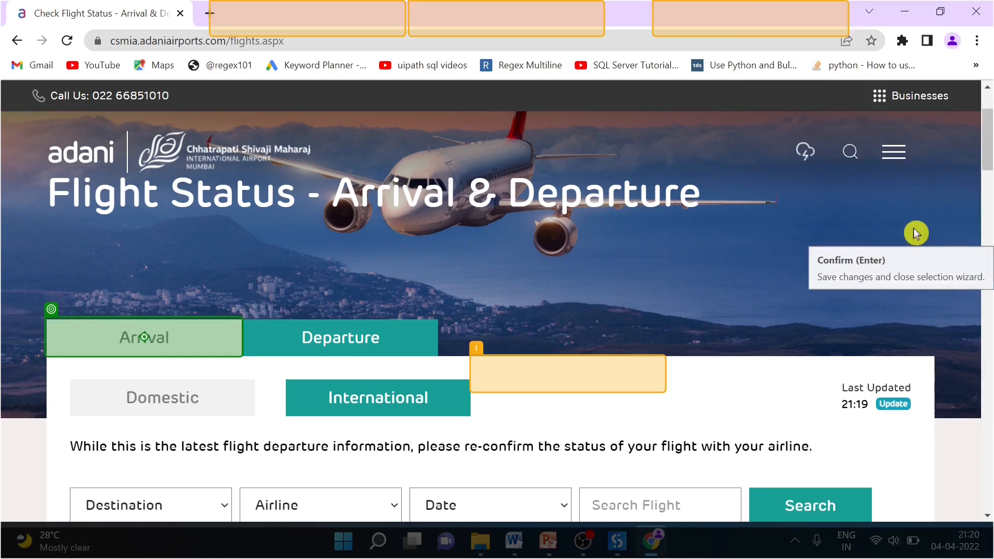
{"action": "scroll", "coordinate": [912, 233], "scroll_direction": "down", "scroll_amount": 1}
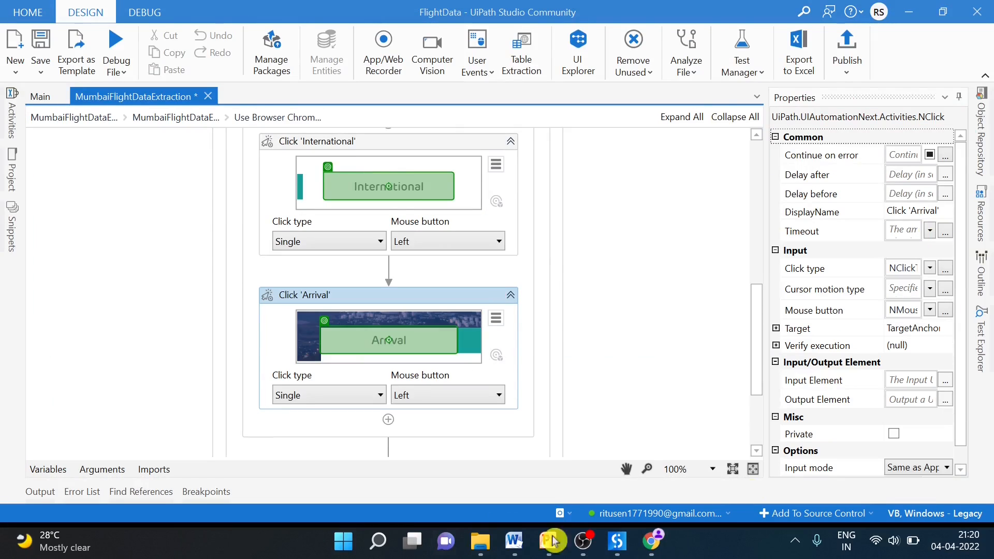
Step: In Chrome, select International arrivals on the flight status page, bring their table into view and return to UiPath Studio
{"action": "left_click", "coordinate": [652, 541]}
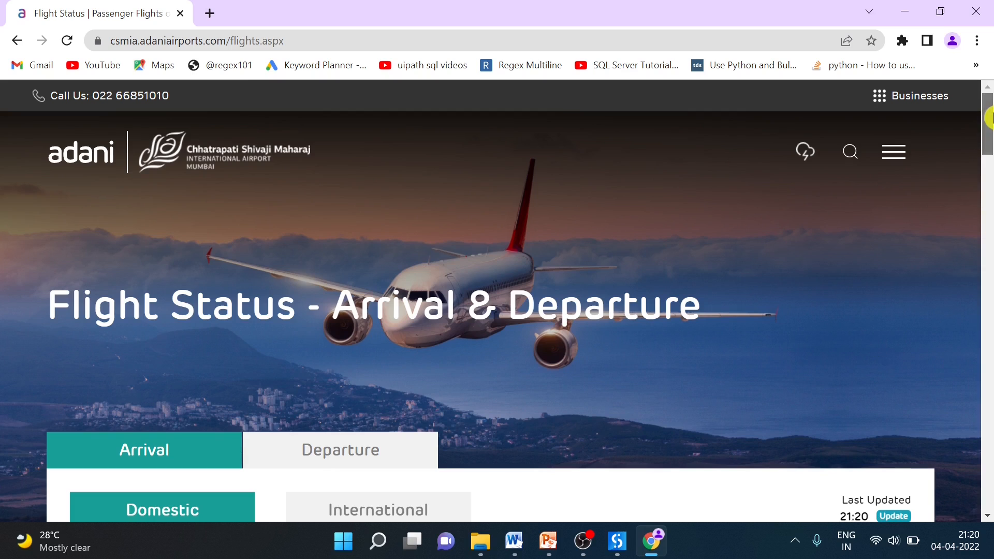
{"action": "scroll", "coordinate": [989, 118], "scroll_direction": "down", "scroll_amount": 3}
{"action": "left_click", "coordinate": [385, 342]}
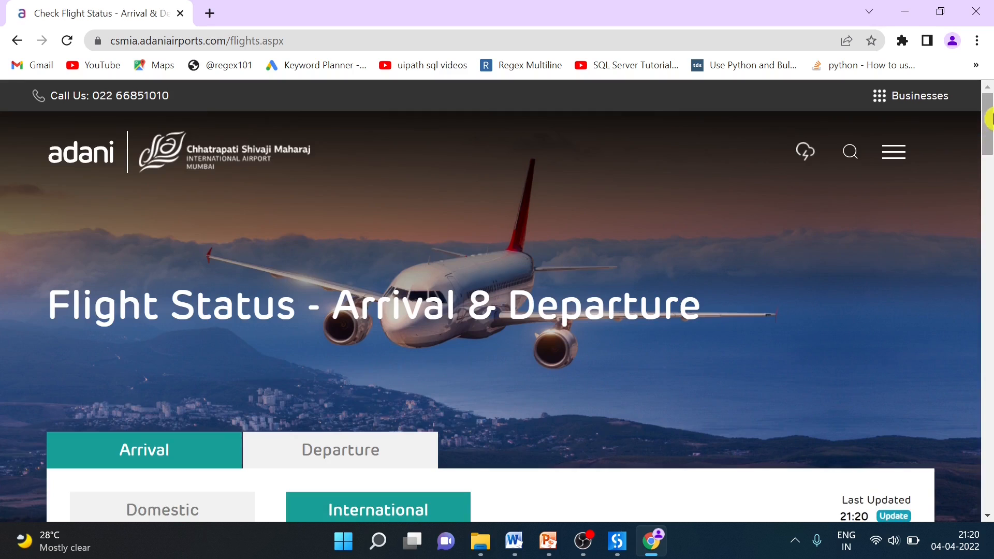
{"action": "left_click_drag", "start_coordinate": [988, 118], "coordinate": [990, 177]}
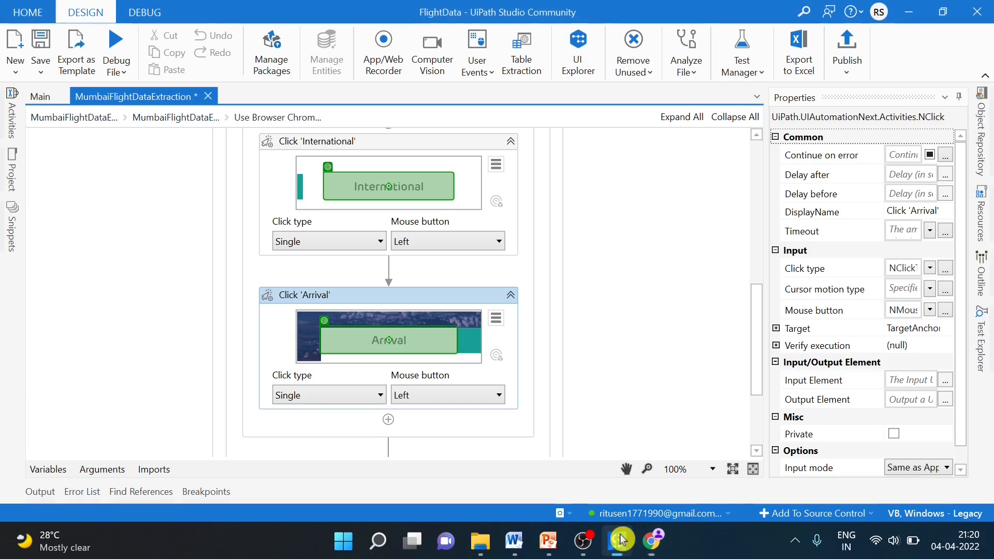
{"action": "left_click", "coordinate": [619, 541]}
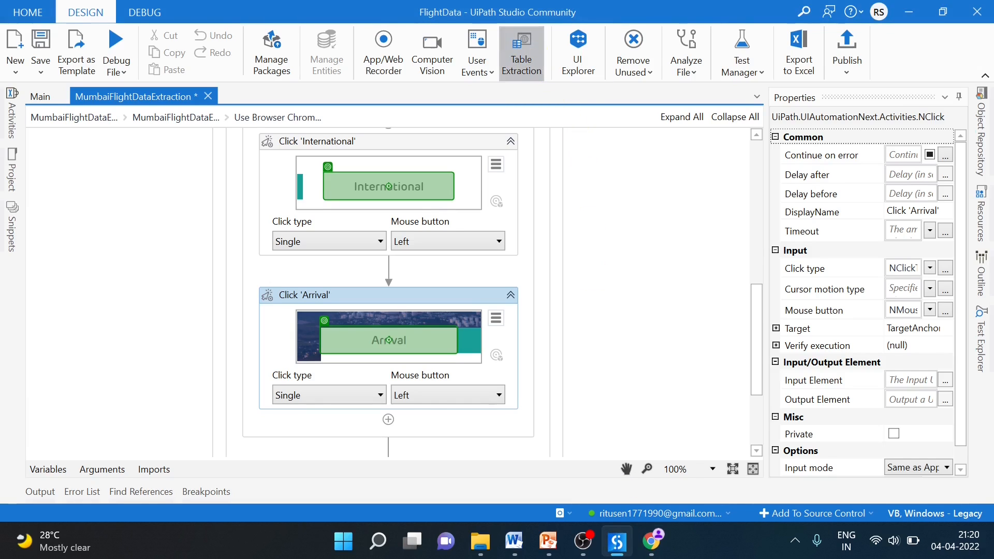
Step: Start a Table Extraction on the international arrivals table, indicating the Sr. No. header and accepting extraction of all columns
{"action": "left_click", "coordinate": [522, 54]}
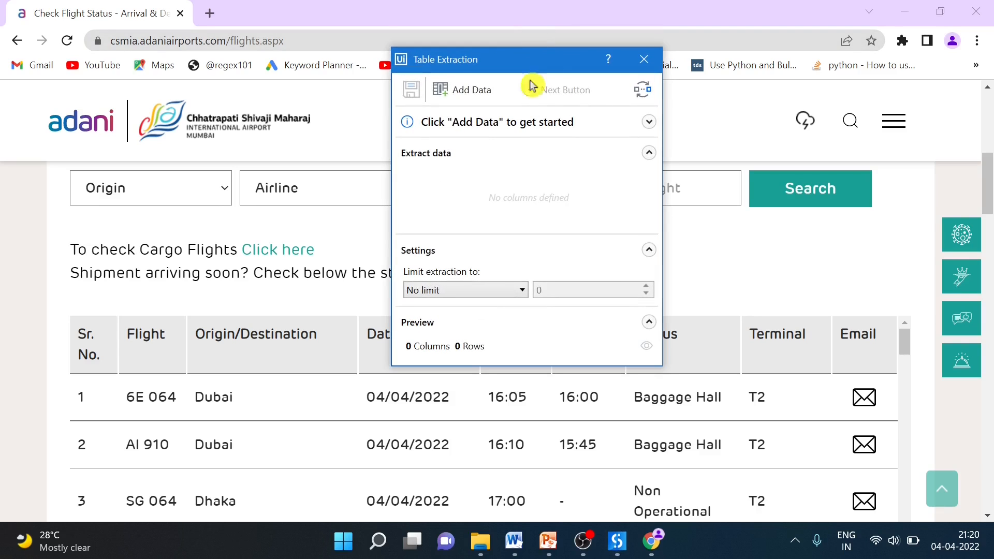
{"action": "left_click", "coordinate": [462, 92]}
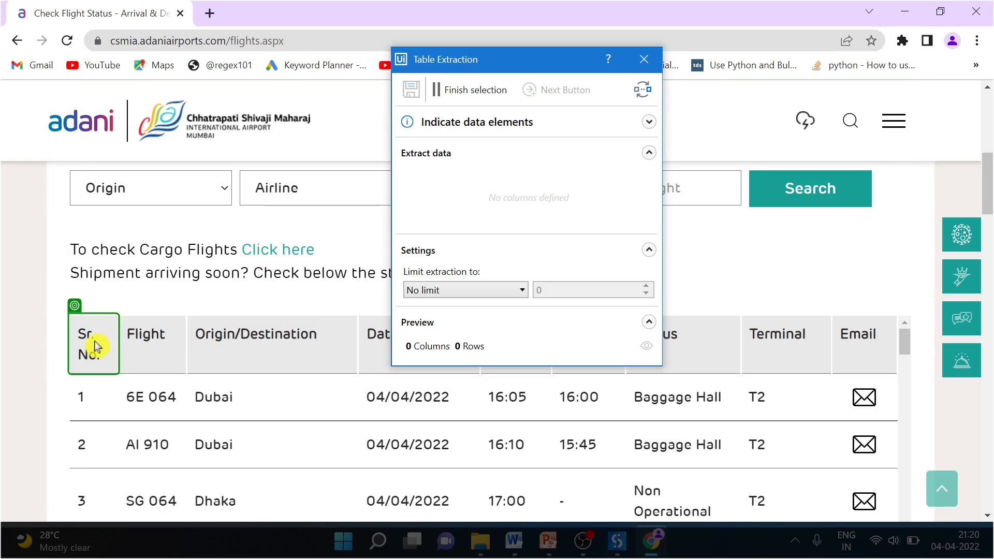
{"action": "left_click", "coordinate": [89, 355]}
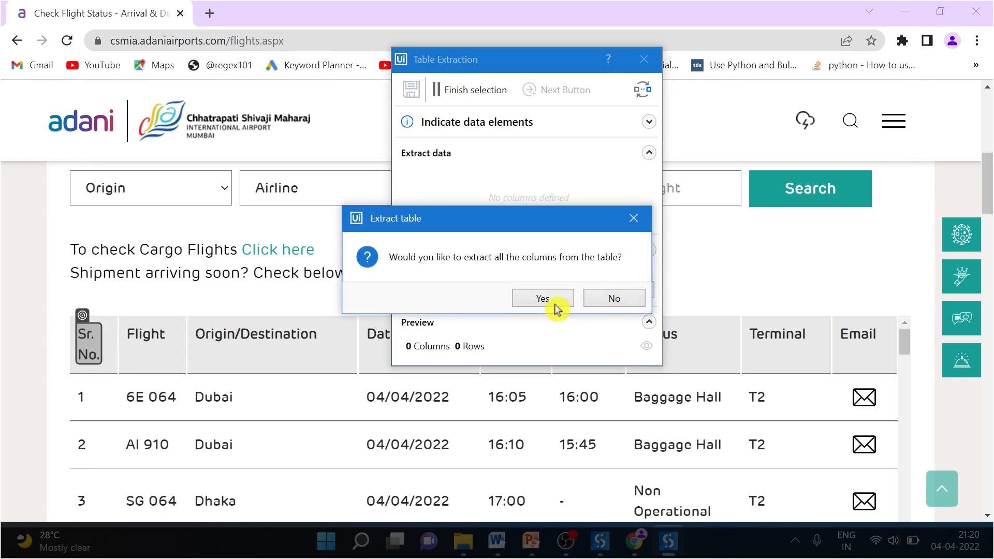
{"action": "left_click", "coordinate": [556, 298]}
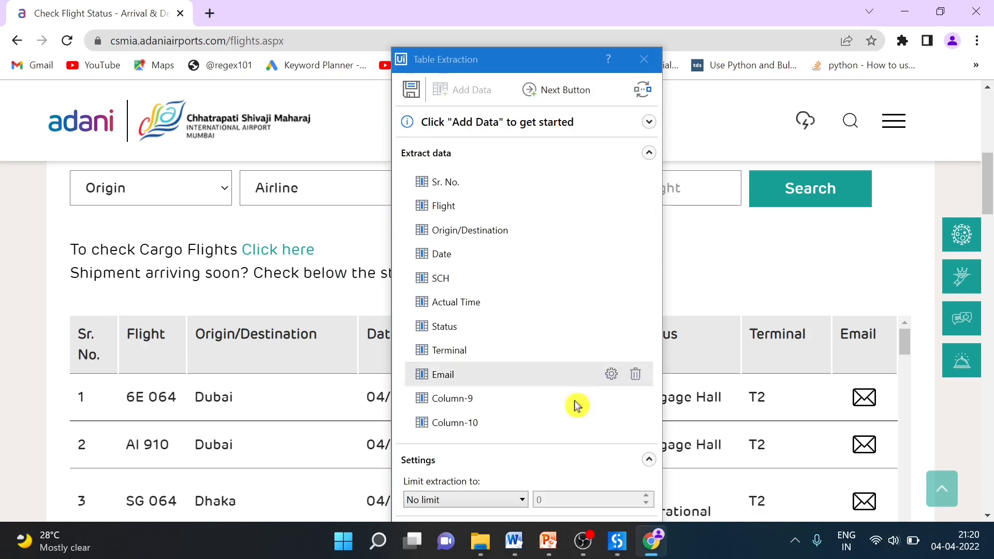
Step: Remove the Email, Column-9 and Column-10 columns from the extraction, then save it as a single page without a Next button
{"action": "left_click", "coordinate": [636, 375]}
{"action": "left_click", "coordinate": [636, 375]}
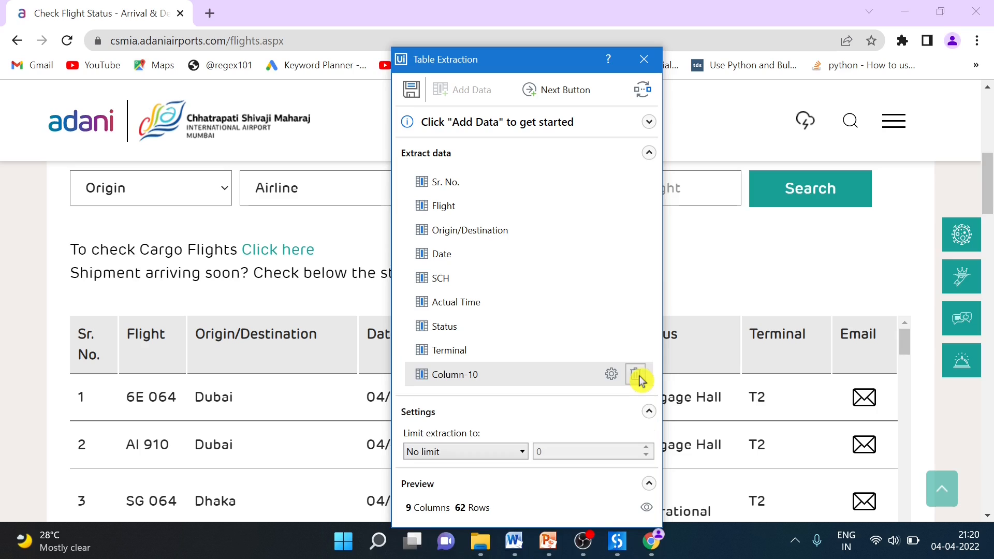
{"action": "left_click", "coordinate": [637, 375]}
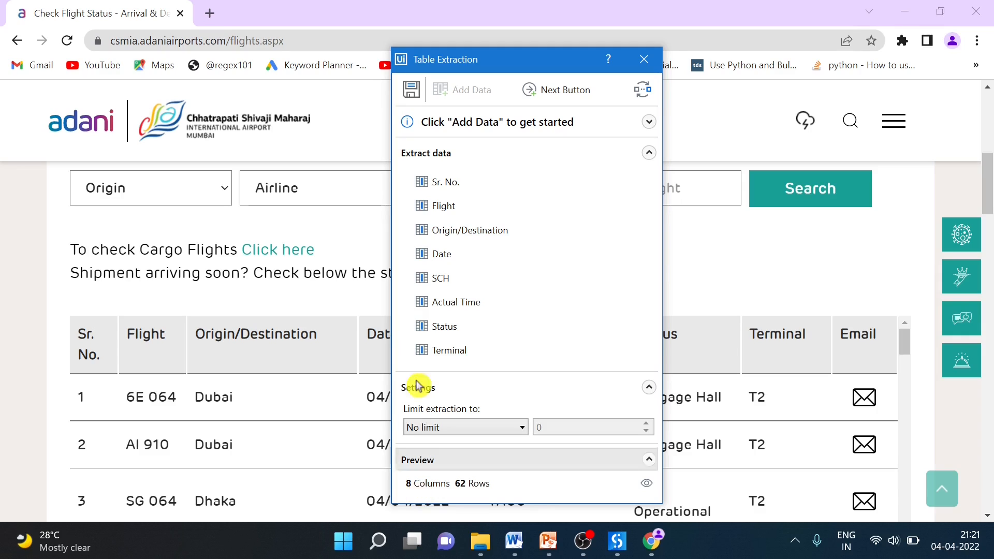
{"action": "left_click", "coordinate": [412, 92]}
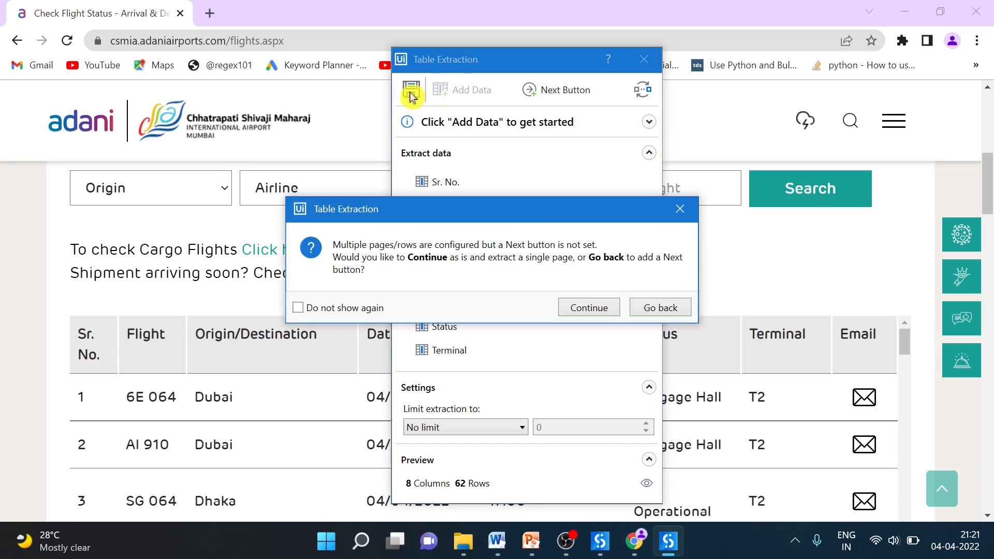
{"action": "left_click", "coordinate": [600, 309]}
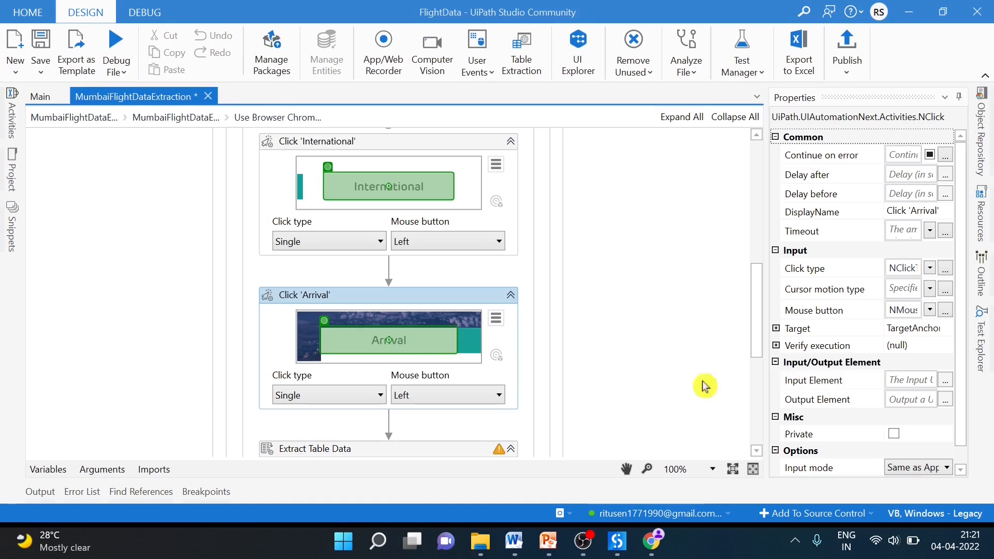
Step: Add an Append to CSV activity below Extract Table Data in the Seq-Mum-Int-Arrival sequence
{"action": "left_click_drag", "start_coordinate": [758, 278], "coordinate": [758, 326]}
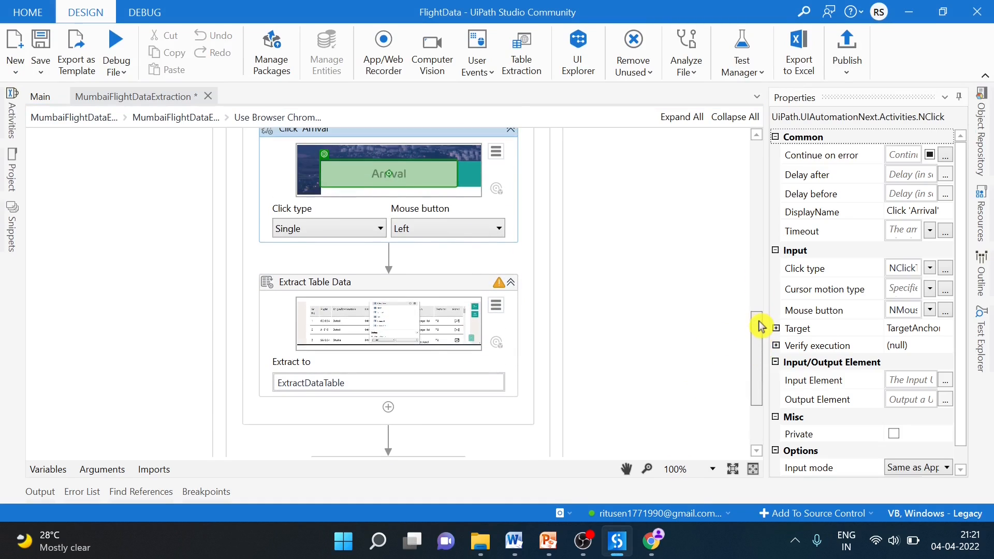
{"action": "mouse_move", "coordinate": [503, 291]}
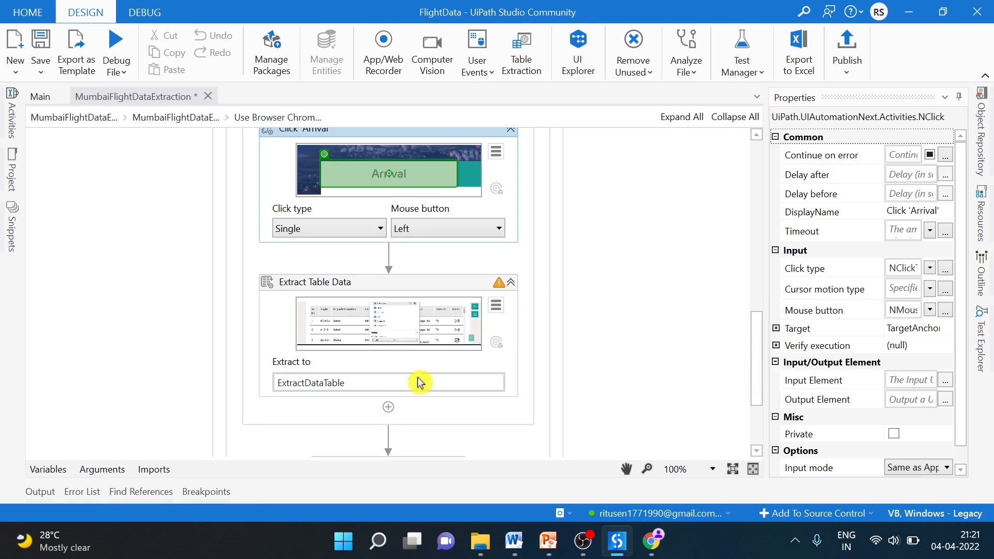
{"action": "left_click", "coordinate": [389, 412]}
{"action": "left_click", "coordinate": [389, 411]}
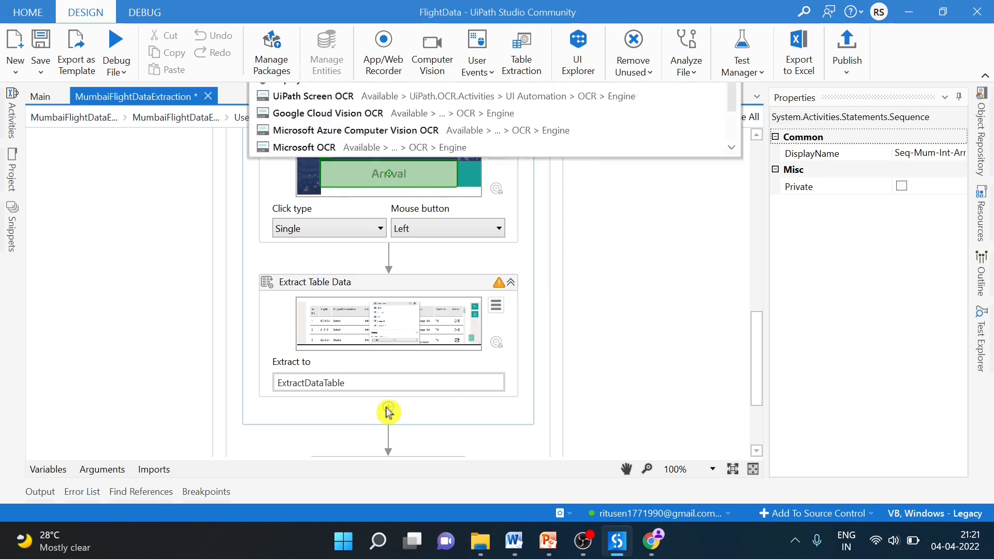
{"action": "key", "text": "BackSpace"}
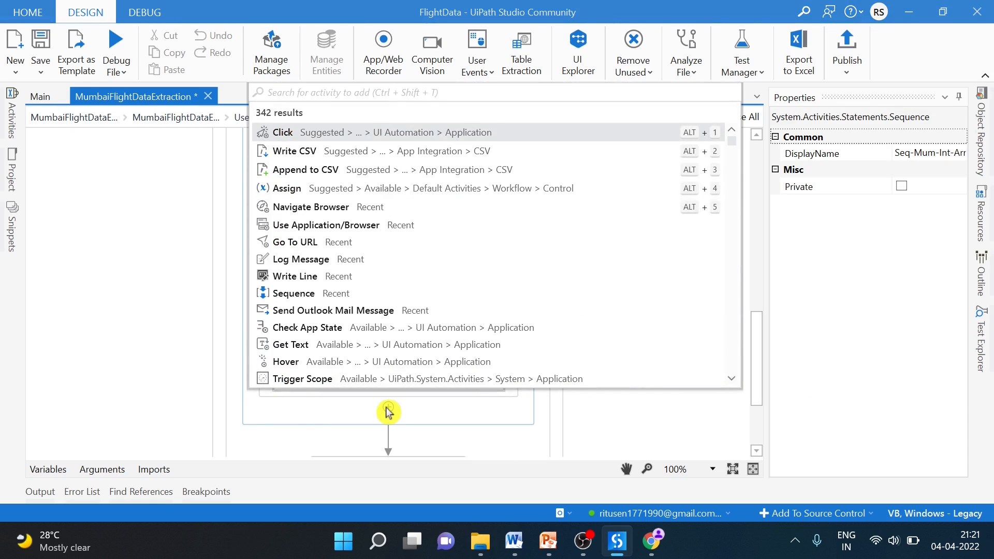
{"action": "type", "text": "Apped"}
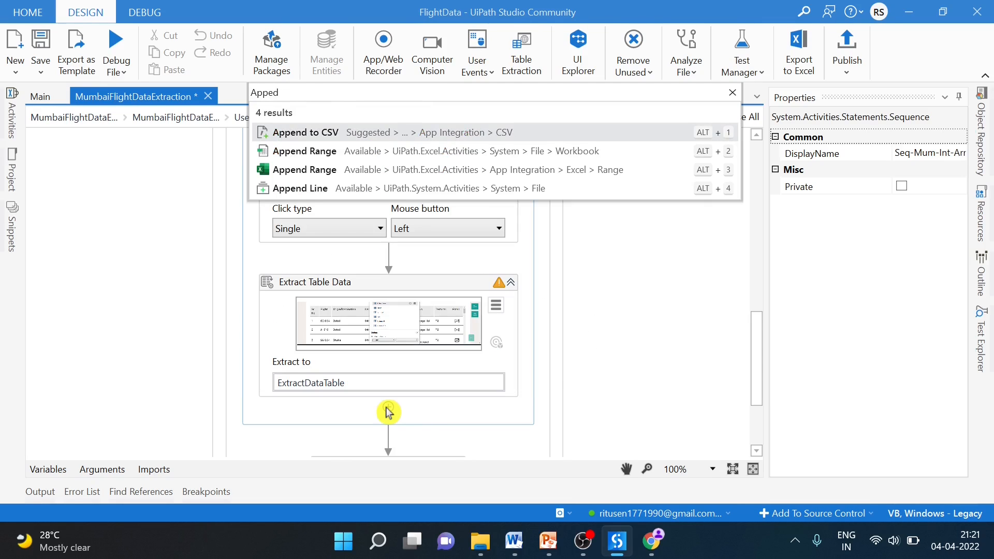
{"action": "left_click", "coordinate": [418, 139]}
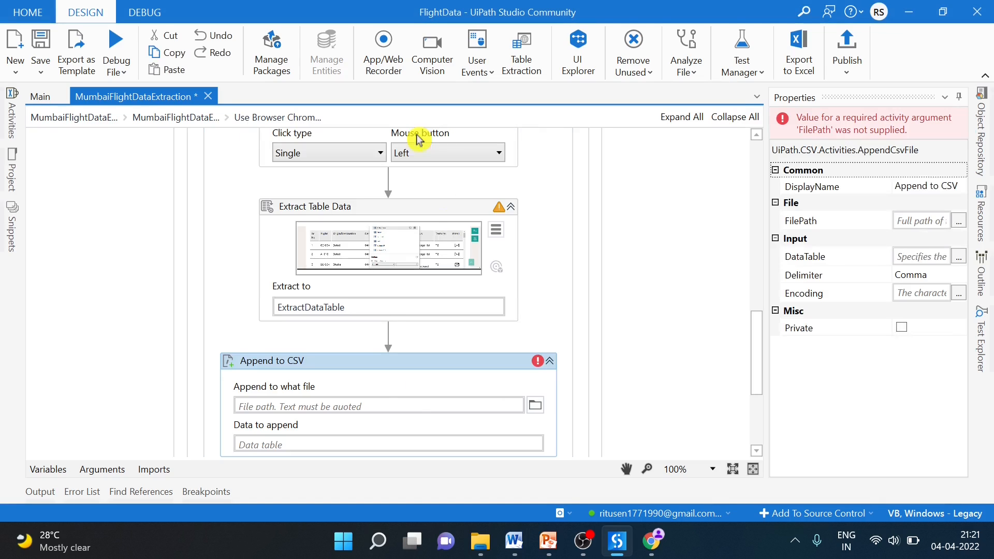
Step: Enter the Mumbai CSV file as the file to append to in the Append to CSV activity
{"action": "left_click", "coordinate": [298, 407]}
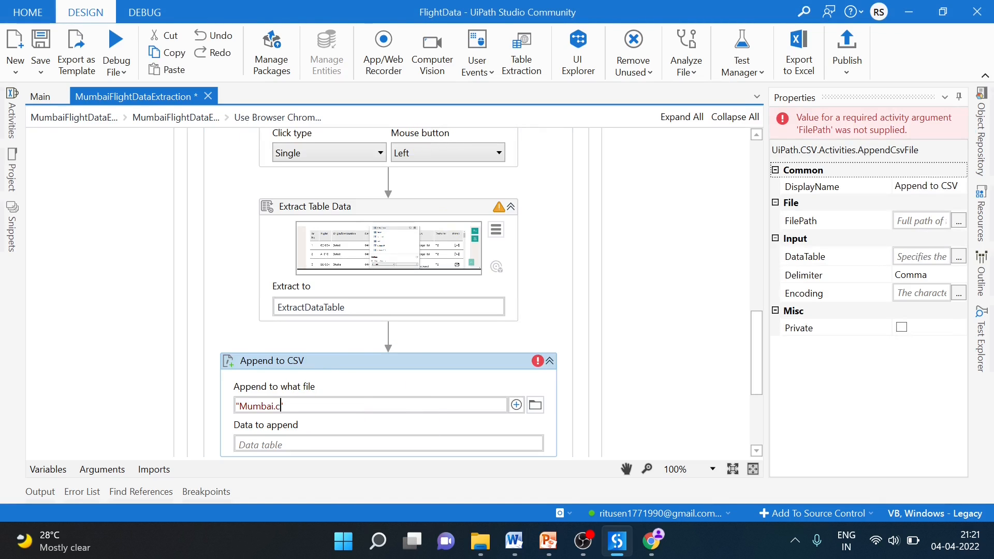
Step: Set ExtractDataTable as the data to append to Mumbai.csv in the Append to CSV activity
{"action": "left_click", "coordinate": [358, 448]}
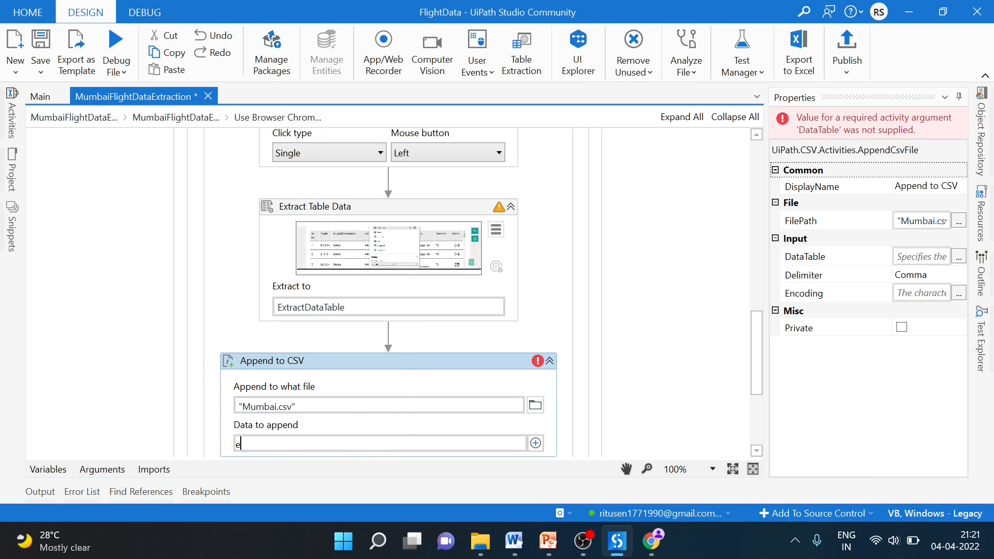
{"action": "type", "text": "e"}
{"action": "key", "text": "Return"}
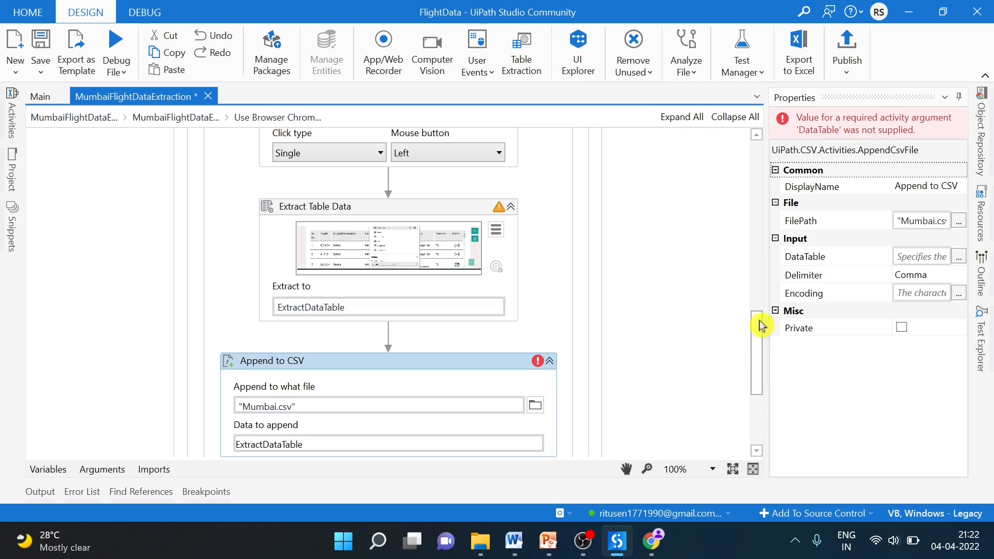
{"action": "left_click", "coordinate": [497, 370]}
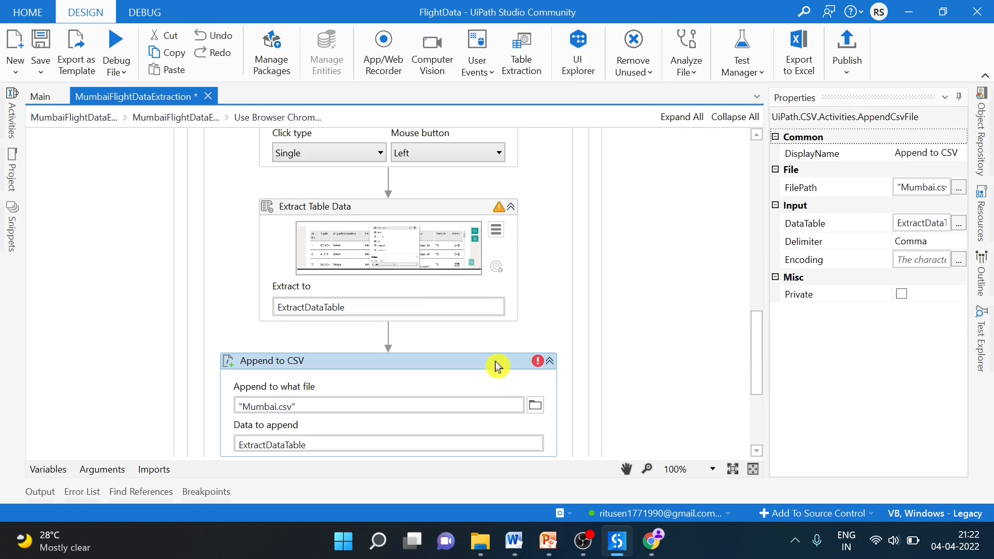
Step: Collapse the finished Seq-Mum-Int-Arrival sequence in the workflow
{"action": "left_click_drag", "start_coordinate": [758, 327], "coordinate": [758, 370]}
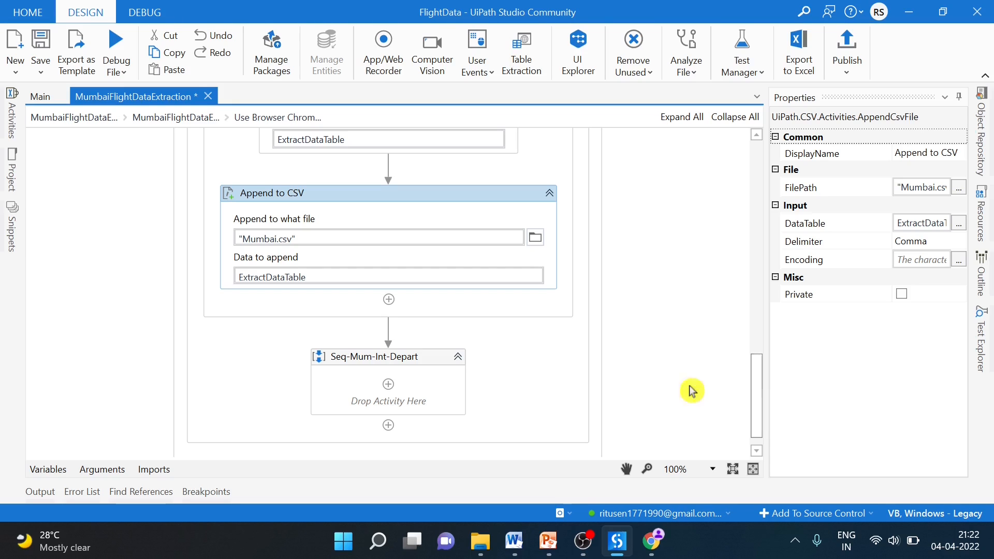
{"action": "left_click", "coordinate": [456, 389]}
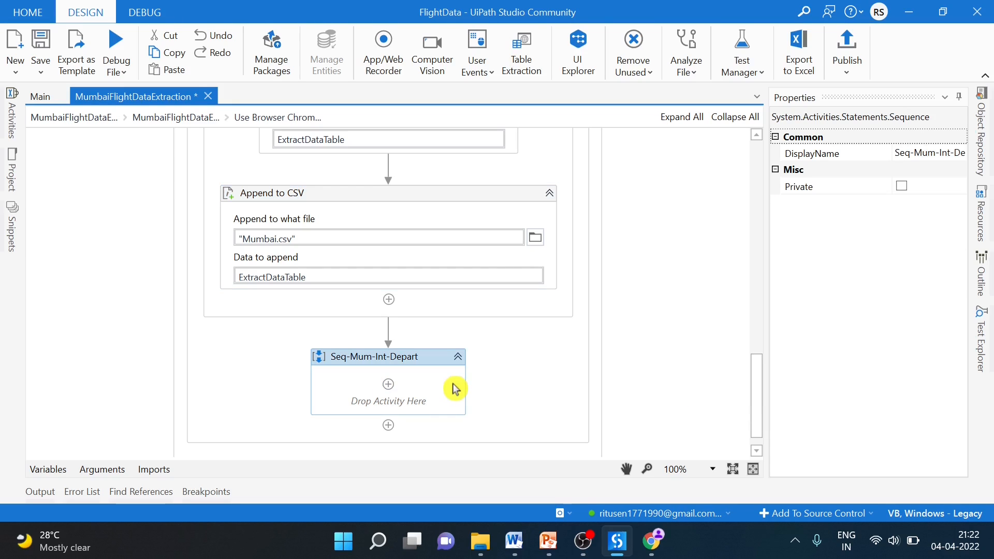
{"action": "left_click_drag", "start_coordinate": [759, 382], "coordinate": [757, 243]}
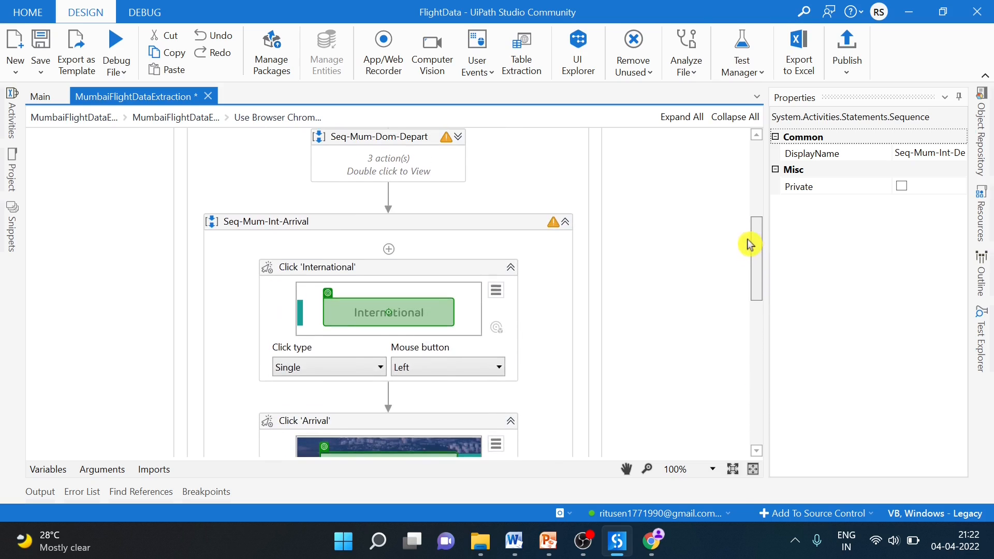
{"action": "left_click", "coordinate": [565, 228]}
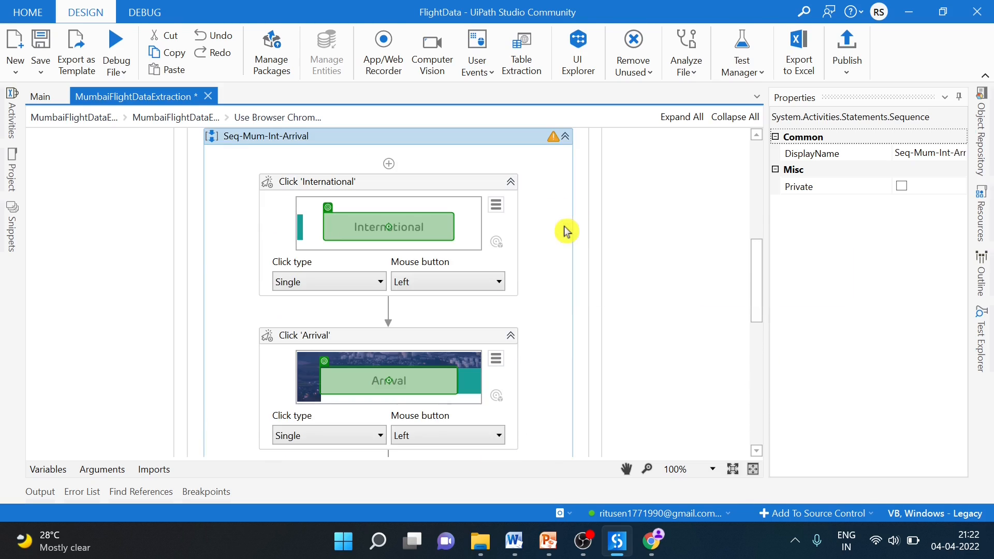
{"action": "left_click", "coordinate": [566, 136]}
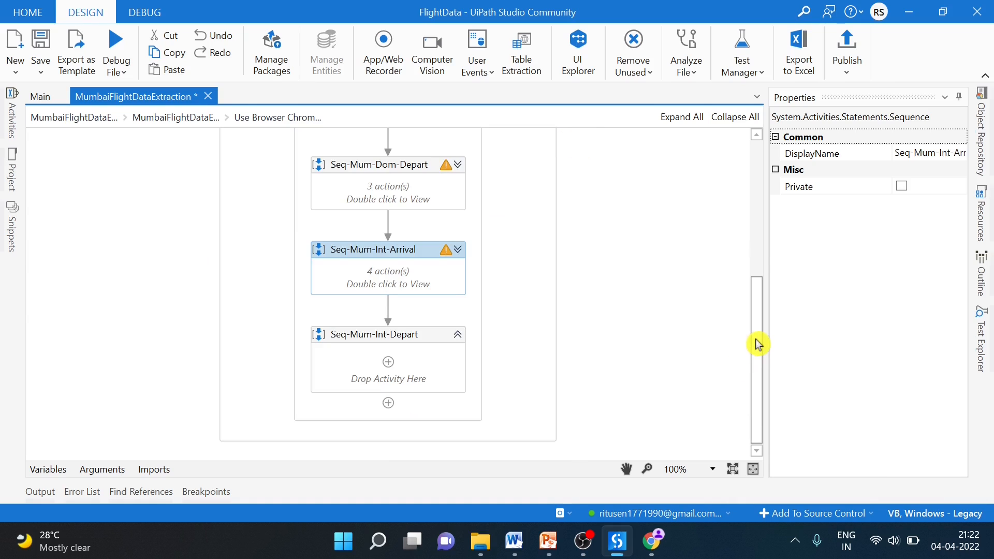
Step: Add a Click activity inside the empty Seq-Mum-Int-Depart sequence
{"action": "left_click_drag", "start_coordinate": [755, 339], "coordinate": [754, 366]}
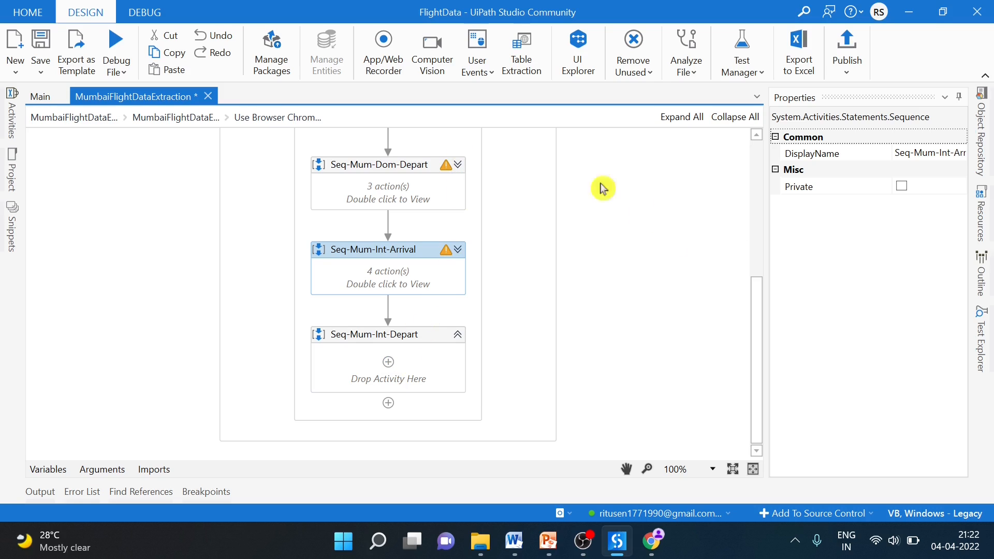
{"action": "mouse_move", "coordinate": [762, 350]}
{"action": "left_mouse_down"}
{"action": "mouse_move", "coordinate": [761, 327]}
{"action": "mouse_move", "coordinate": [762, 351]}
{"action": "left_mouse_up"}
{"action": "left_click", "coordinate": [394, 369]}
{"action": "left_click", "coordinate": [388, 362]}
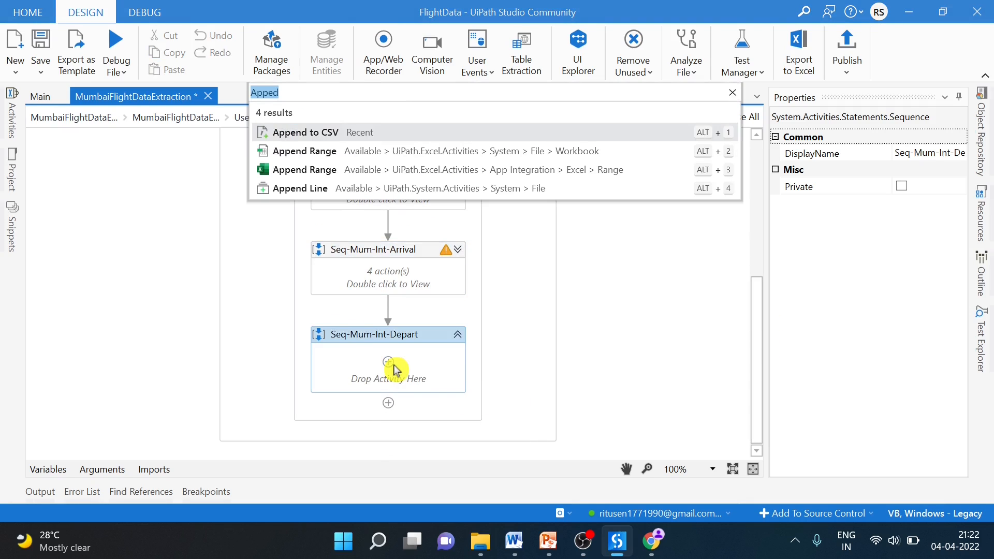
{"action": "type", "text": "click"}
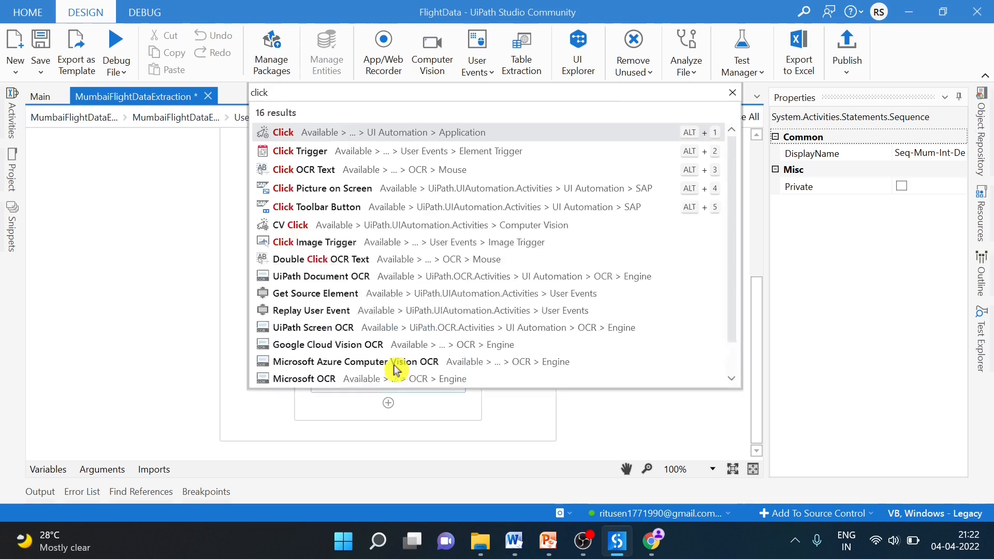
{"action": "key", "text": "Return"}
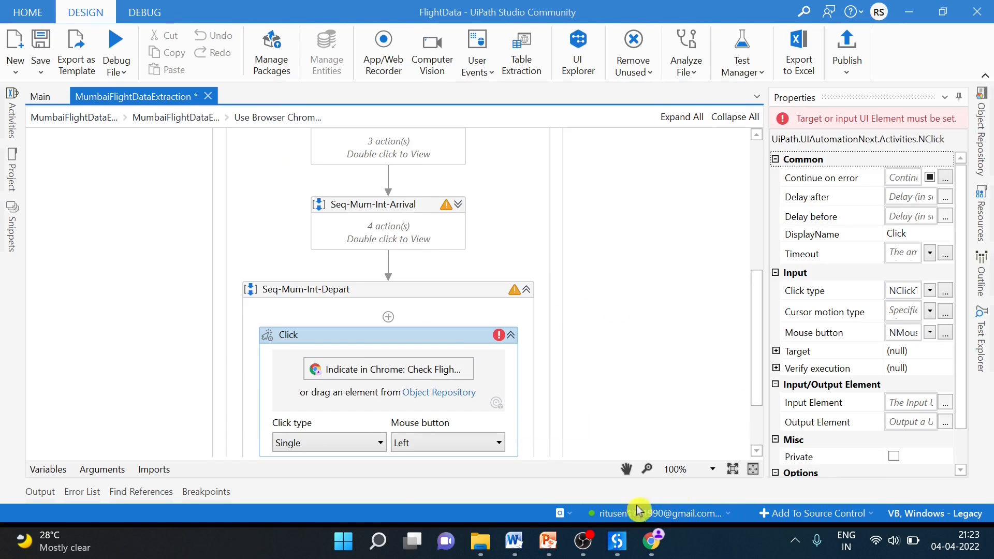
Step: Indicate the Departure tab on the Mumbai airport flight status page as the new Click activity's target and confirm it
{"action": "left_click", "coordinate": [655, 543]}
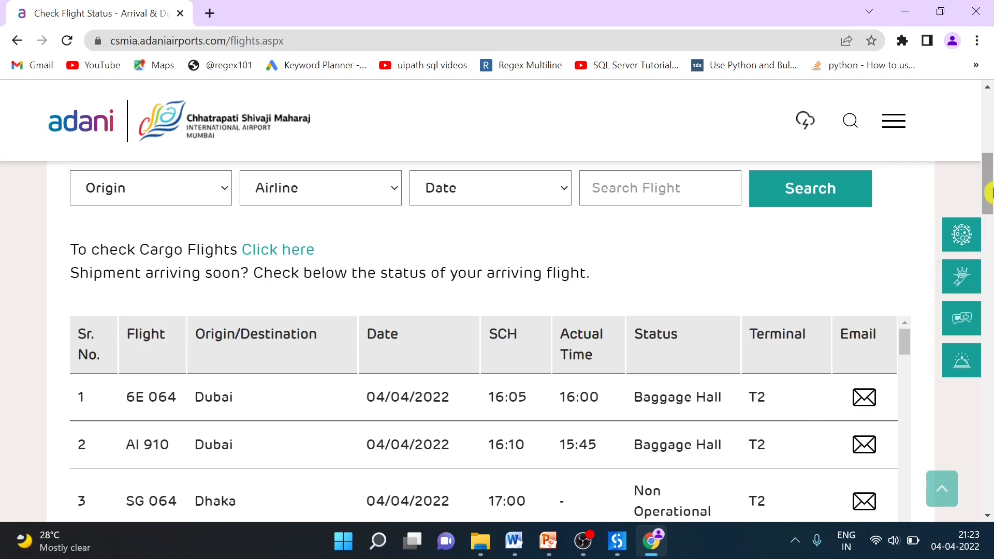
{"action": "scroll", "coordinate": [989, 186], "scroll_direction": "up", "scroll_amount": 1}
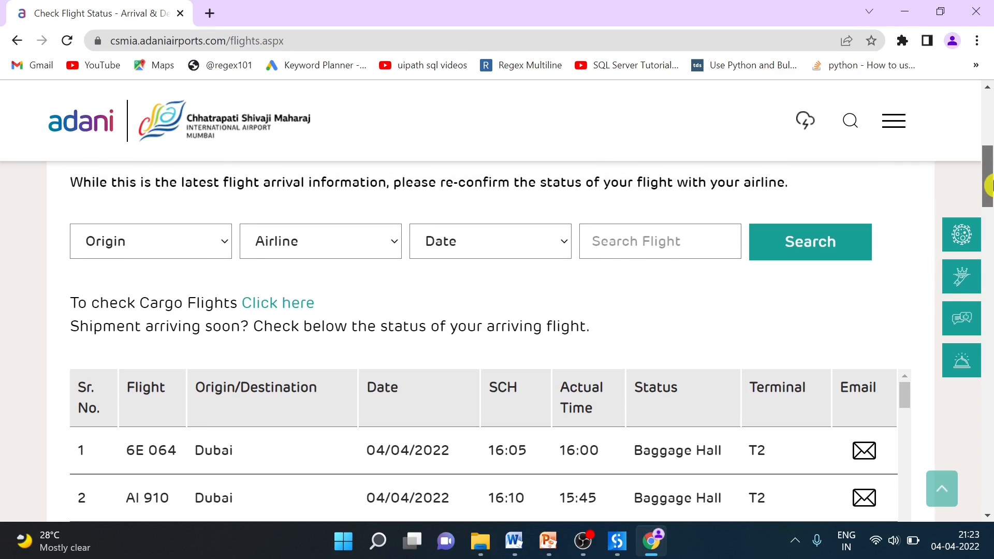
{"action": "scroll", "coordinate": [989, 186], "scroll_direction": "up", "scroll_amount": 3}
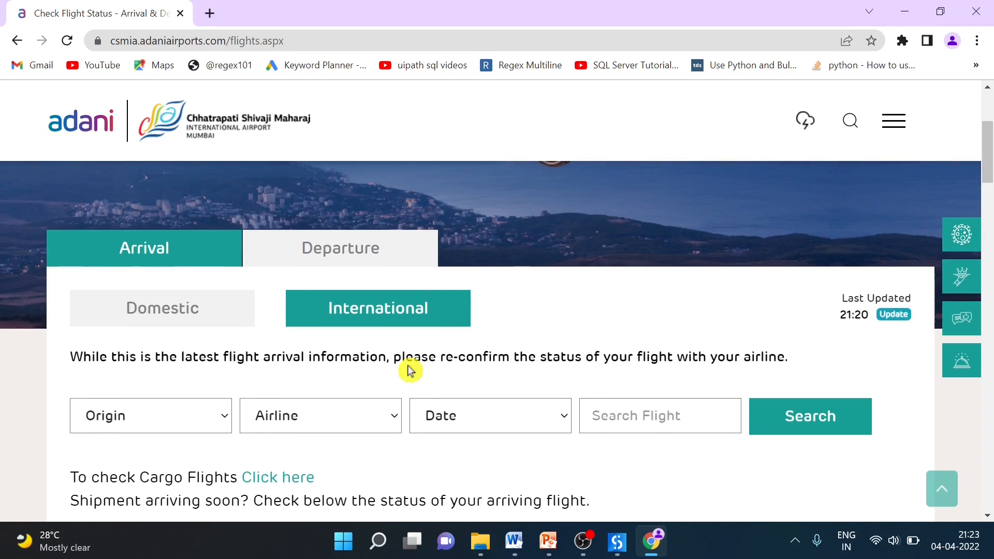
{"action": "left_click", "coordinate": [366, 250]}
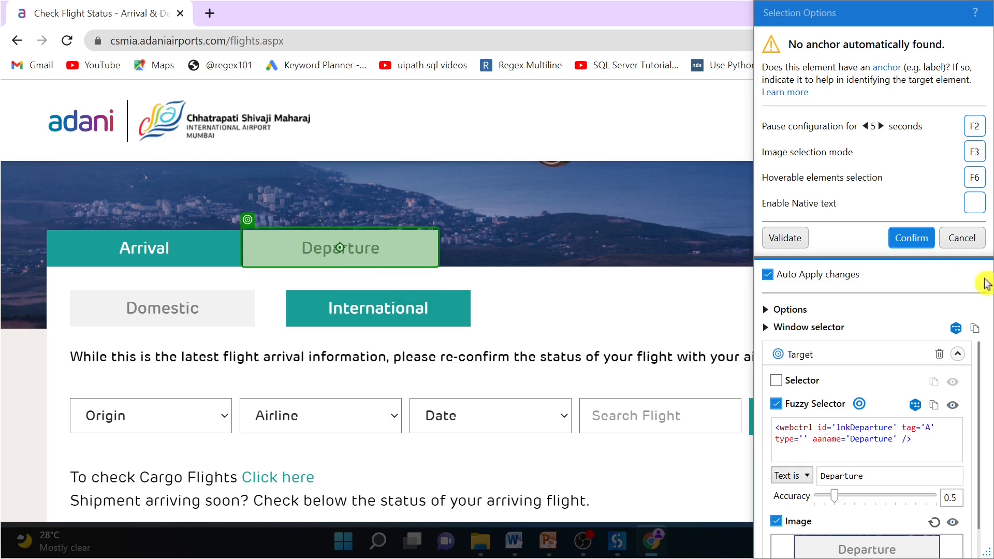
{"action": "left_click", "coordinate": [907, 240]}
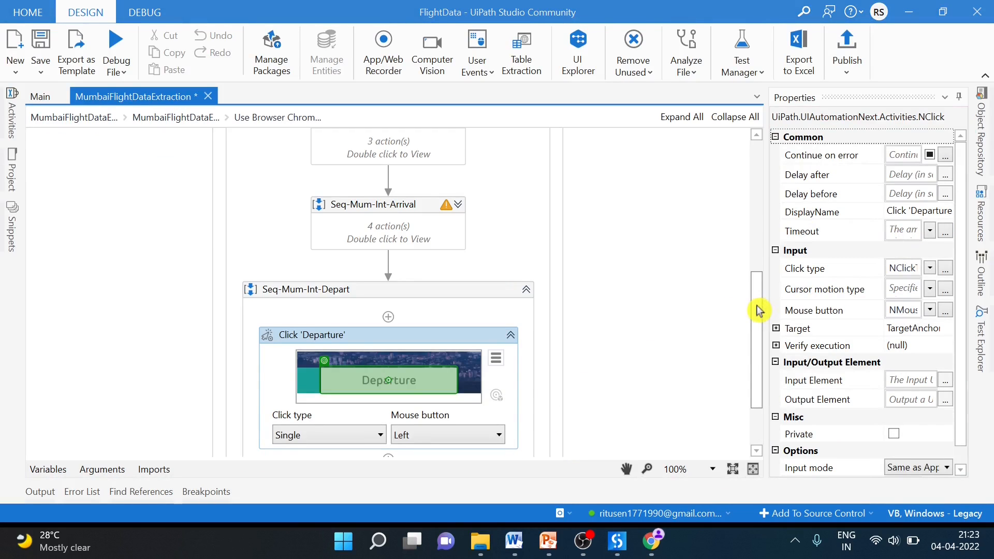
Step: Add a second Click activity below Click 'Departure' in the Seq-Mum-Int-Depart sequence
{"action": "scroll", "coordinate": [756, 321], "scroll_direction": "down", "scroll_amount": 2}
{"action": "left_click", "coordinate": [657, 543]}
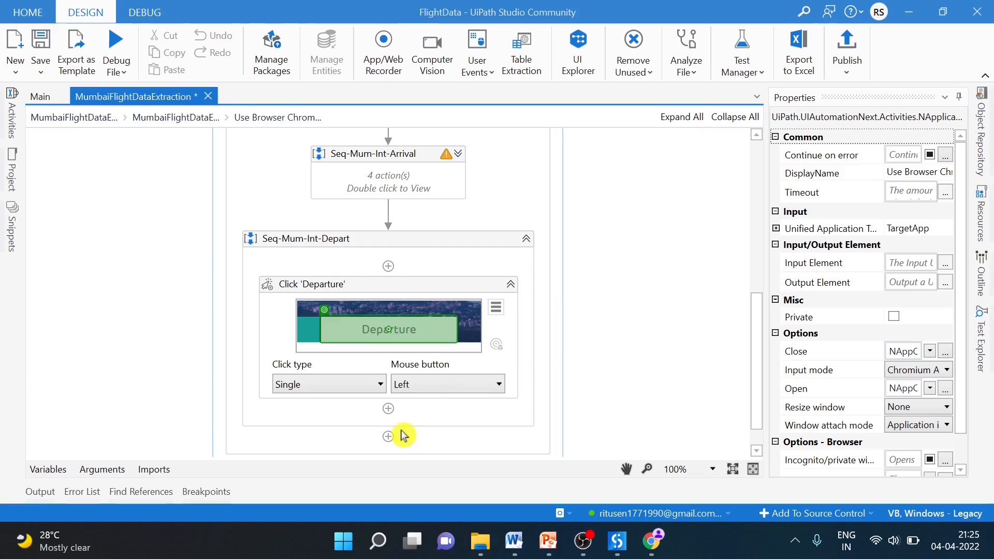
{"action": "left_click", "coordinate": [386, 410]}
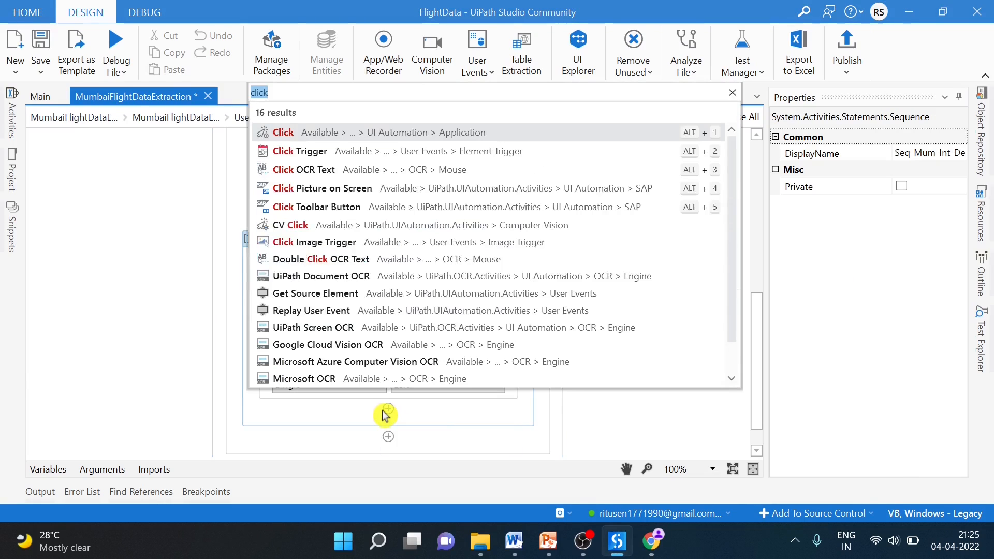
{"action": "type", "text": "click"}
{"action": "left_click", "coordinate": [408, 133]}
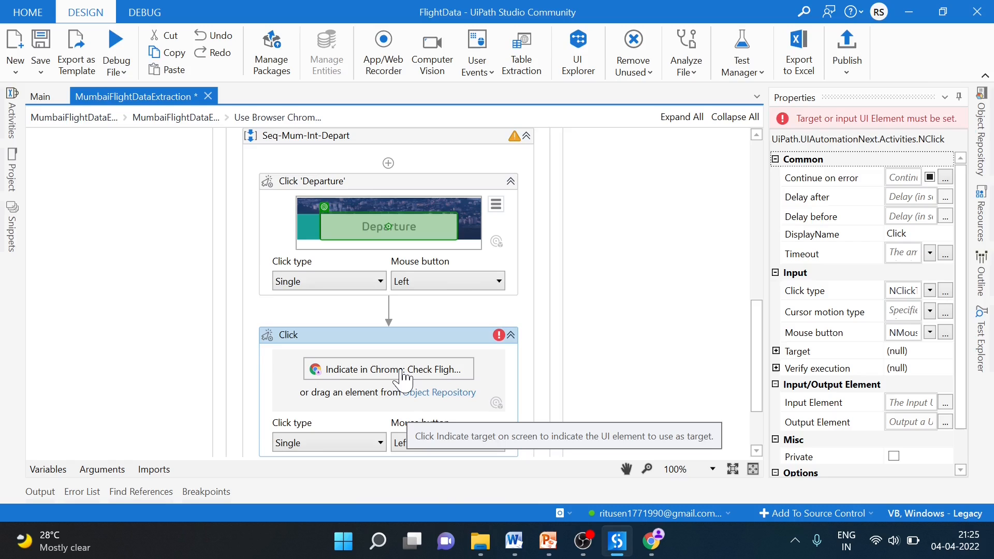
Step: Indicate the International option on the flight status page as the second Click activity's target, then validate and confirm it
{"action": "left_click", "coordinate": [403, 371]}
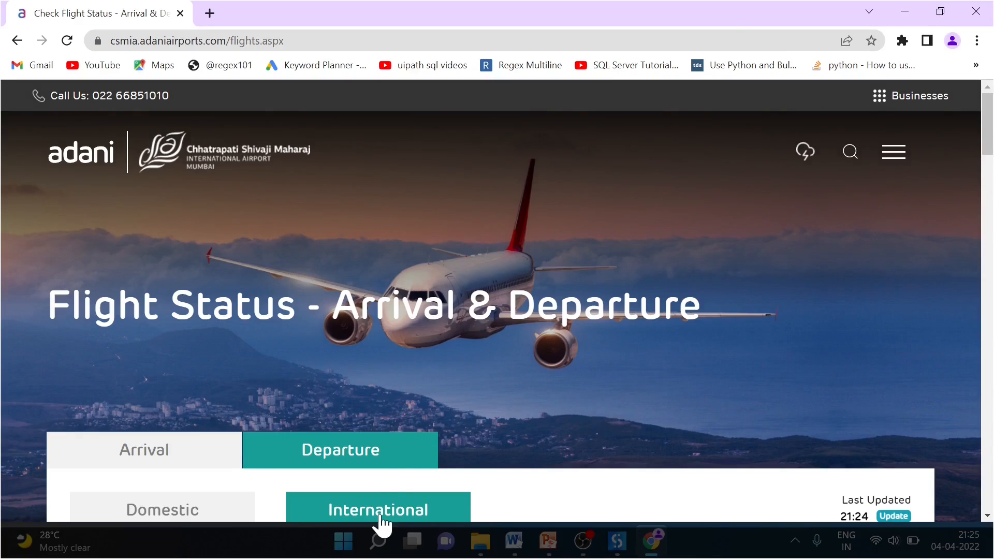
{"action": "left_click", "coordinate": [381, 515]}
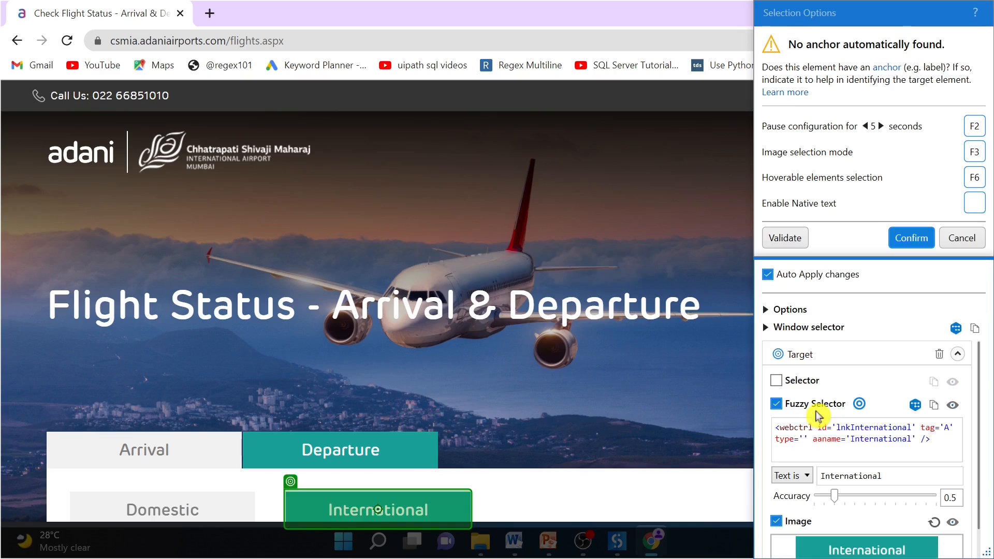
{"action": "left_click", "coordinate": [792, 249]}
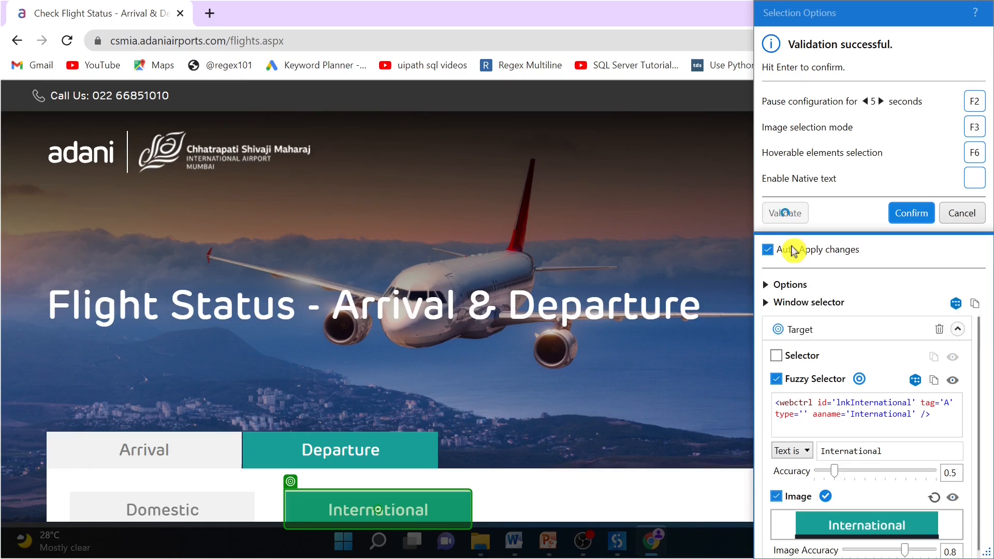
{"action": "left_click", "coordinate": [900, 217]}
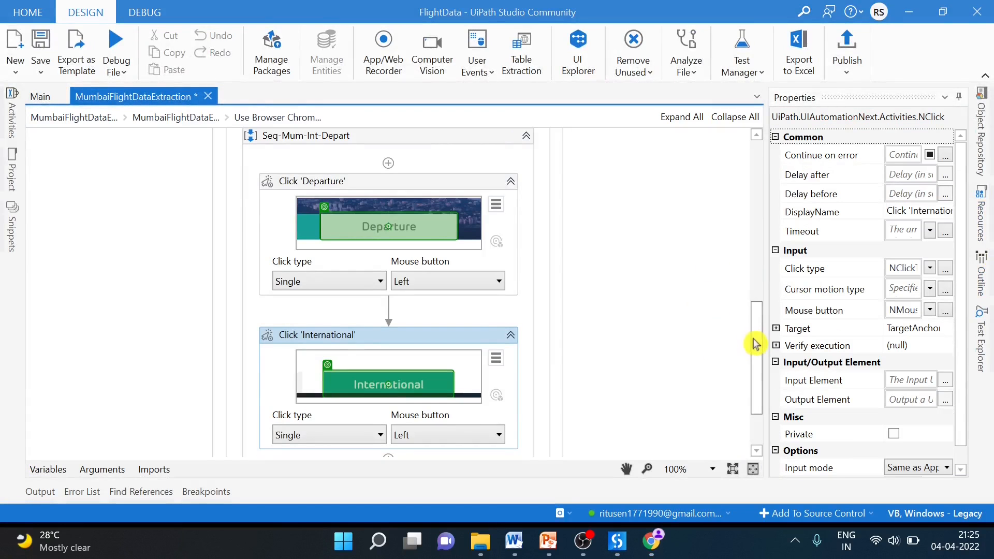
Step: Start a Table Extraction after Click 'International' at the end of the Seq-Mum-Int-Depart sequence
{"action": "scroll", "coordinate": [759, 394], "scroll_direction": "down", "scroll_amount": 3}
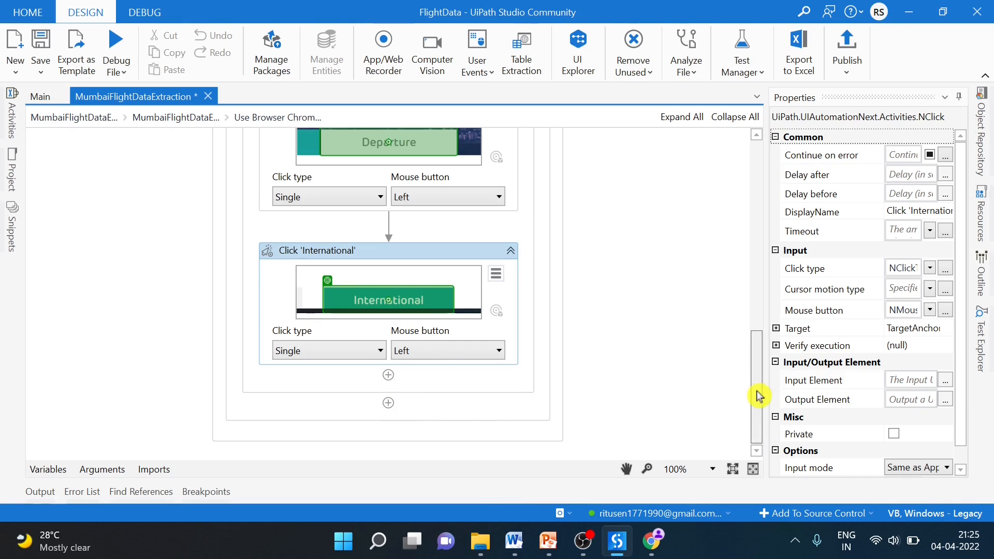
{"action": "scroll", "coordinate": [761, 389], "scroll_direction": "up", "scroll_amount": 2}
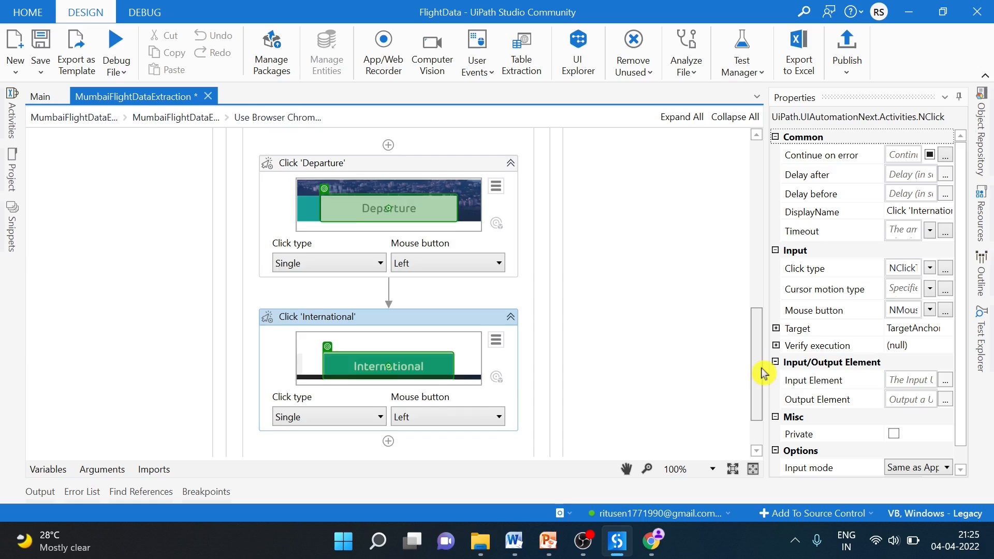
{"action": "scroll", "coordinate": [761, 388], "scroll_direction": "down", "scroll_amount": 2}
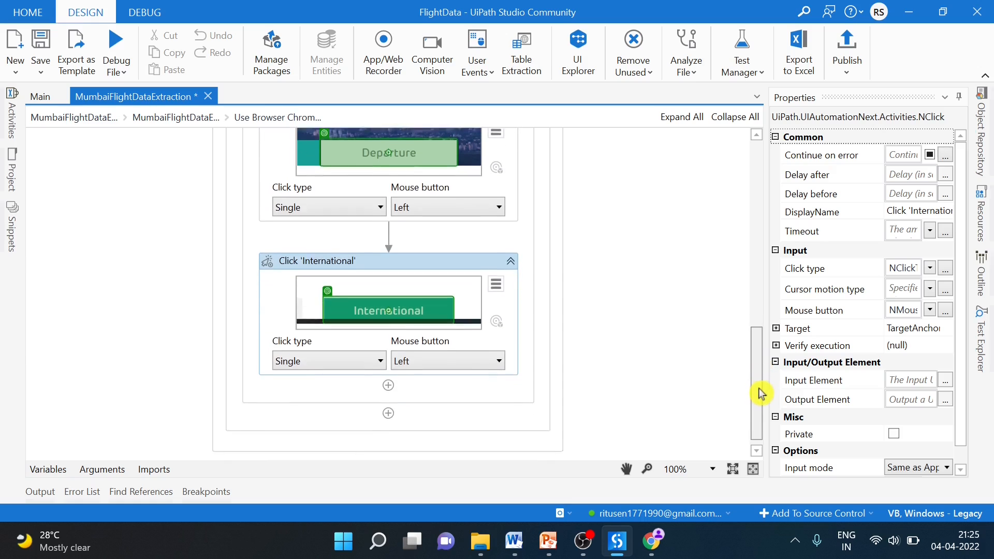
{"action": "left_click", "coordinate": [392, 384]}
{"action": "left_click", "coordinate": [390, 377]}
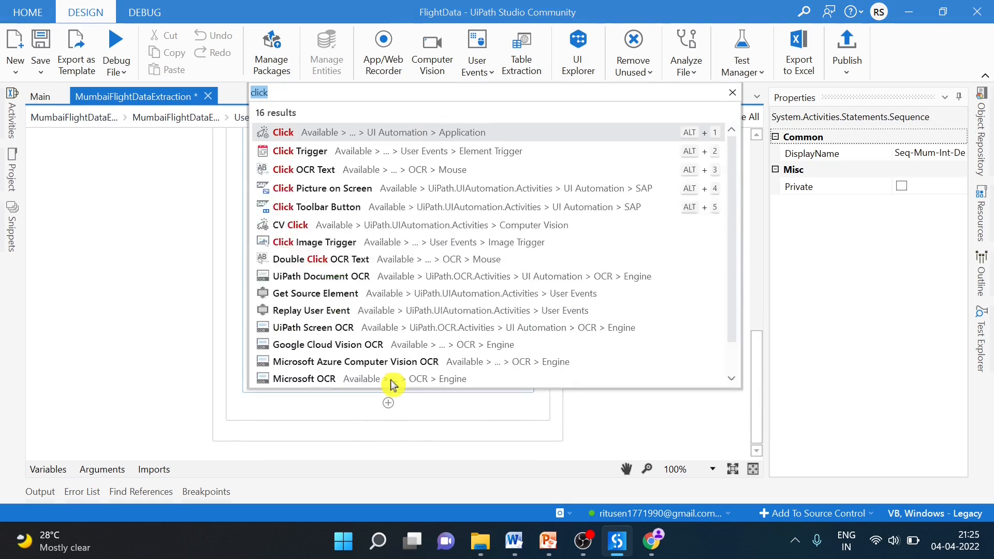
{"action": "left_click", "coordinate": [523, 56]}
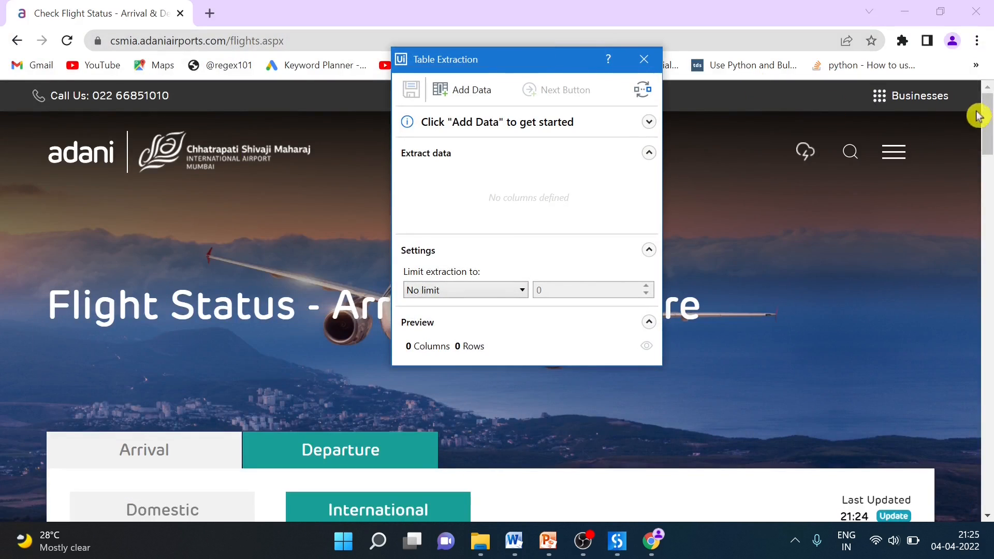
Step: Add the whole international departures table to the extraction by indicating its Sr. No. column header
{"action": "left_click_drag", "start_coordinate": [985, 123], "coordinate": [988, 205]}
{"action": "left_click", "coordinate": [444, 92]}
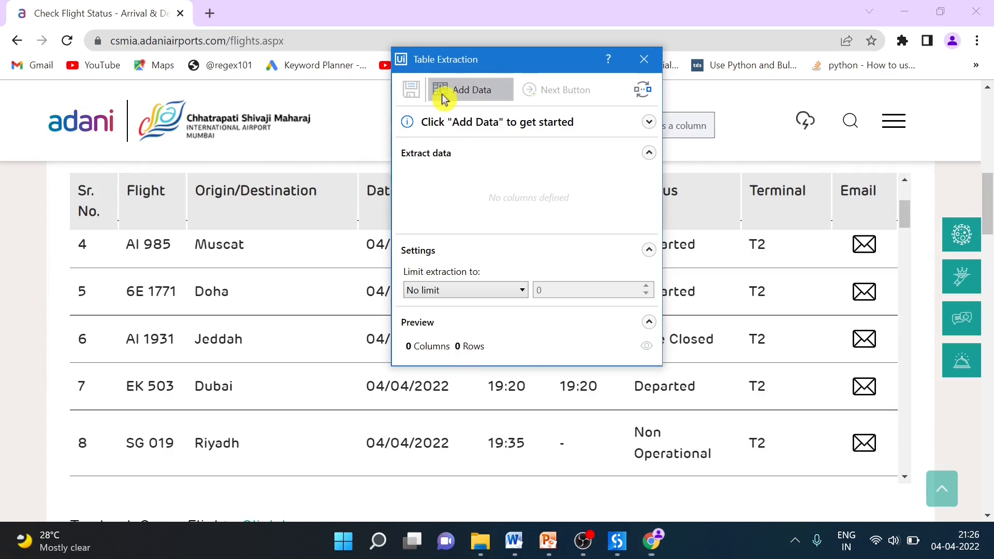
{"action": "left_click", "coordinate": [86, 203]}
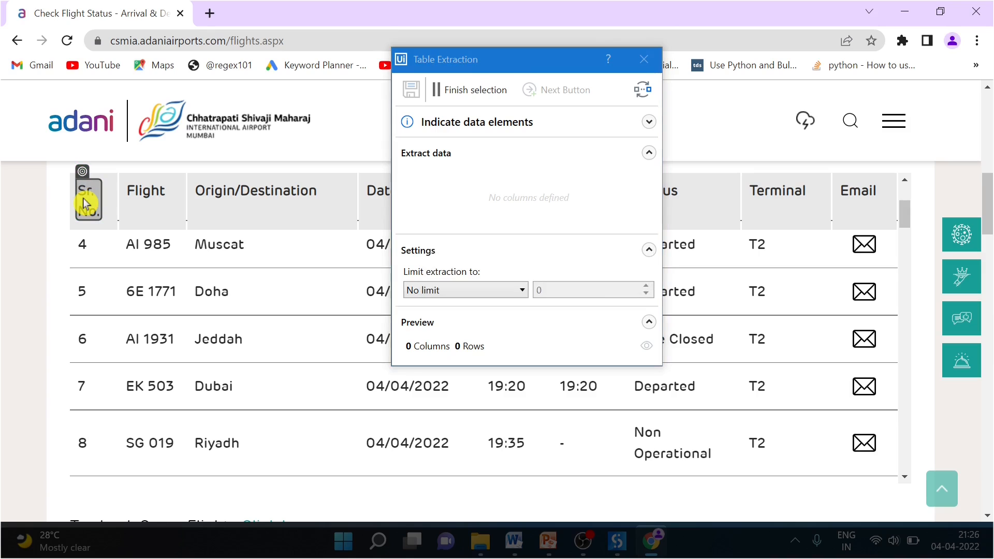
{"action": "left_click", "coordinate": [549, 298]}
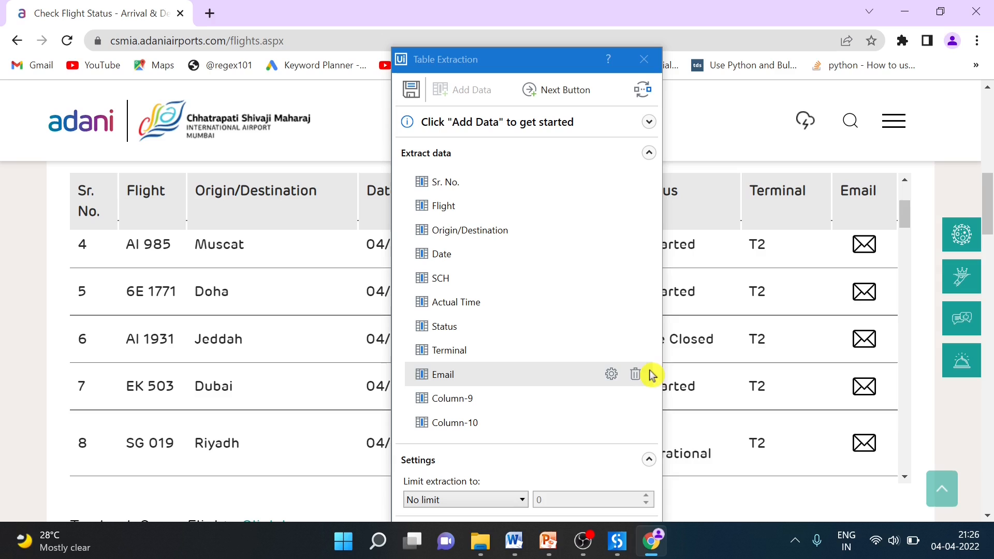
Step: Remove the Email, Column-9 and Column-10 columns from the table extraction, then save it as a single-page extraction without a Next button
{"action": "left_click", "coordinate": [637, 375]}
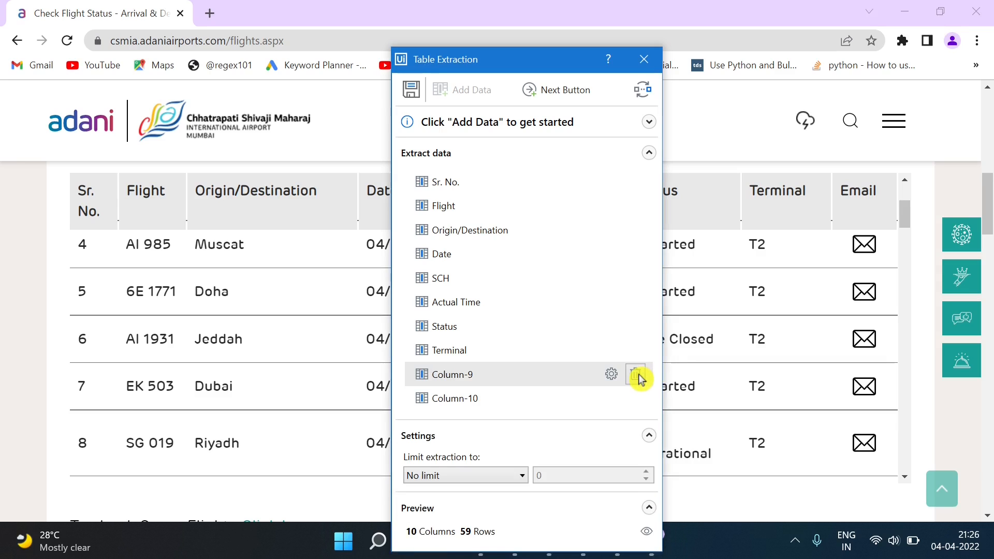
{"action": "left_click", "coordinate": [637, 375]}
{"action": "left_click", "coordinate": [637, 375]}
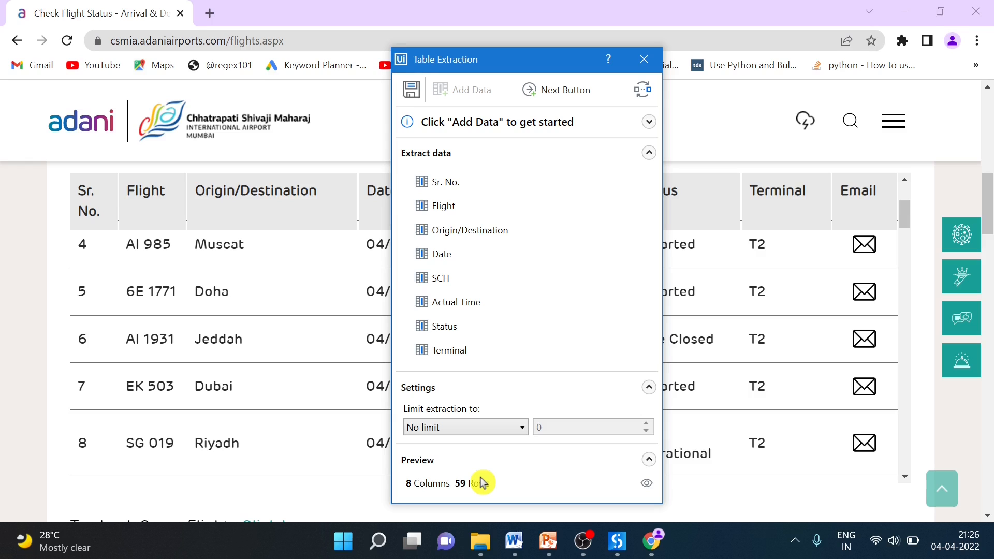
{"action": "left_click", "coordinate": [412, 90]}
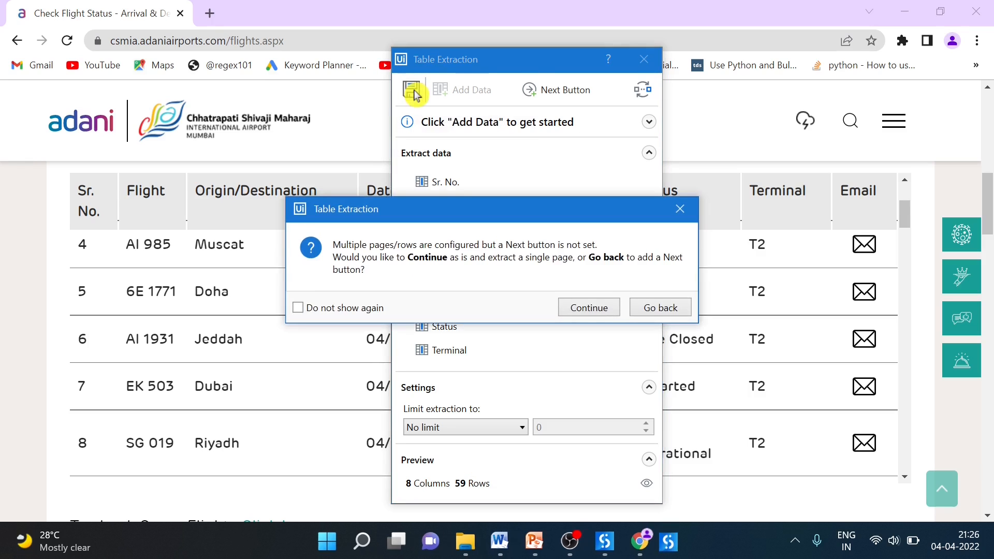
{"action": "left_click", "coordinate": [596, 309]}
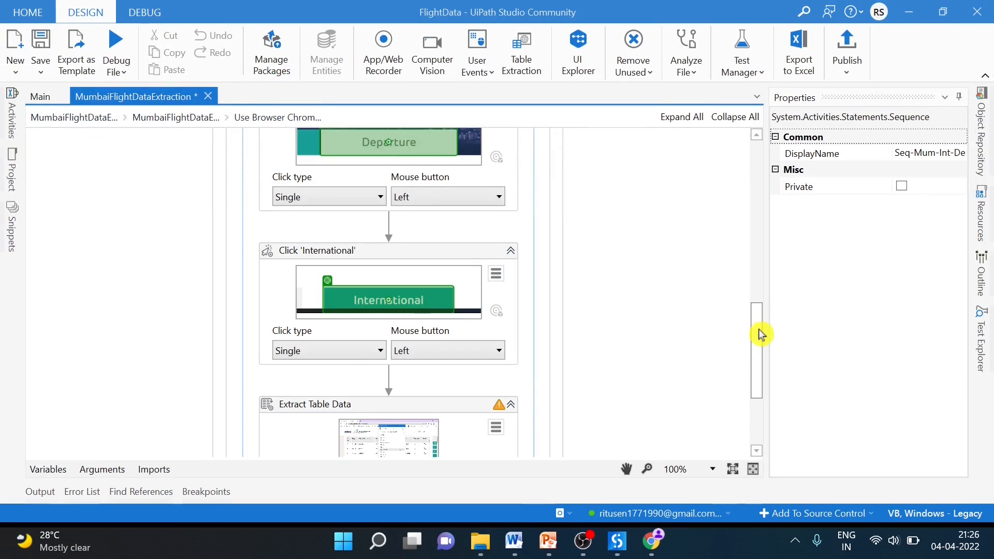
Step: Add an Append to CSV activity below Extract Table Data in the Seq-Mum-Int-Depart sequence
{"action": "left_click_drag", "start_coordinate": [760, 335], "coordinate": [761, 389]}
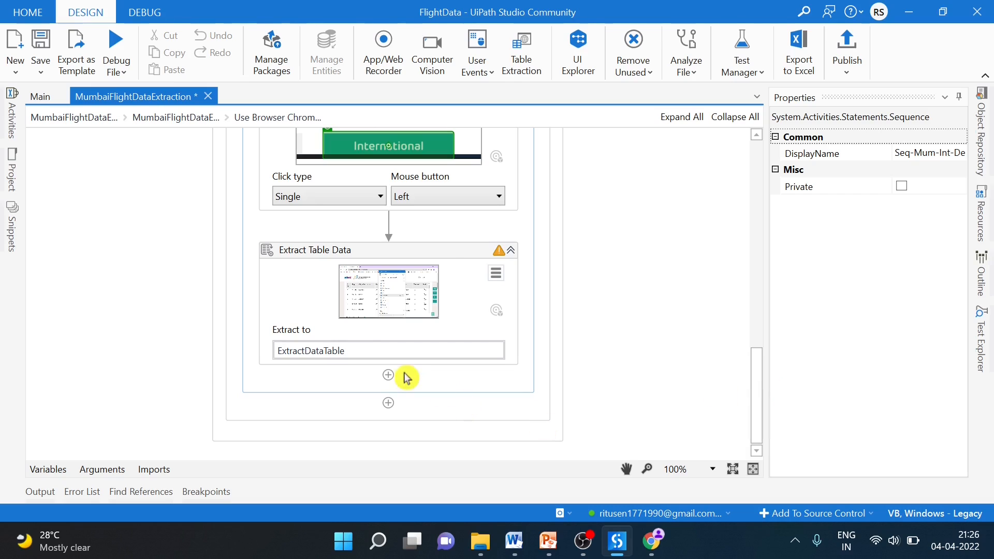
{"action": "left_click", "coordinate": [389, 376]}
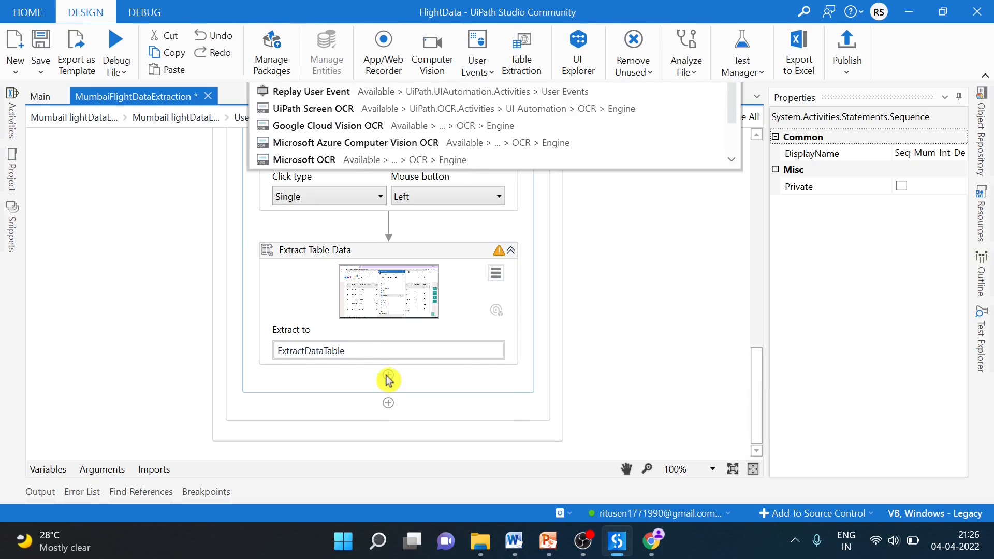
{"action": "key", "text": "BackSpace"}
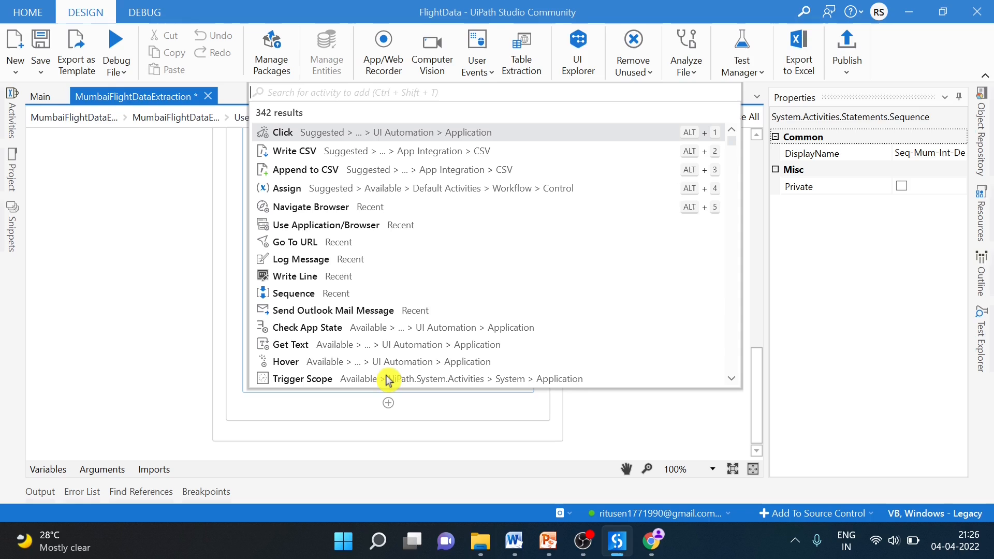
{"action": "type", "text": "apee"}
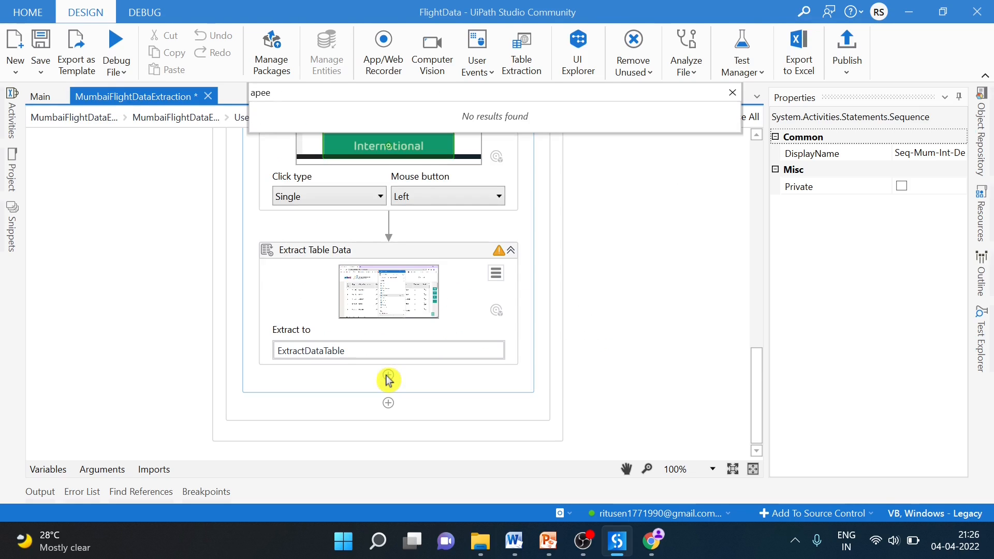
{"action": "key", "text": "BackSpace"}
{"action": "key", "text": "Return"}
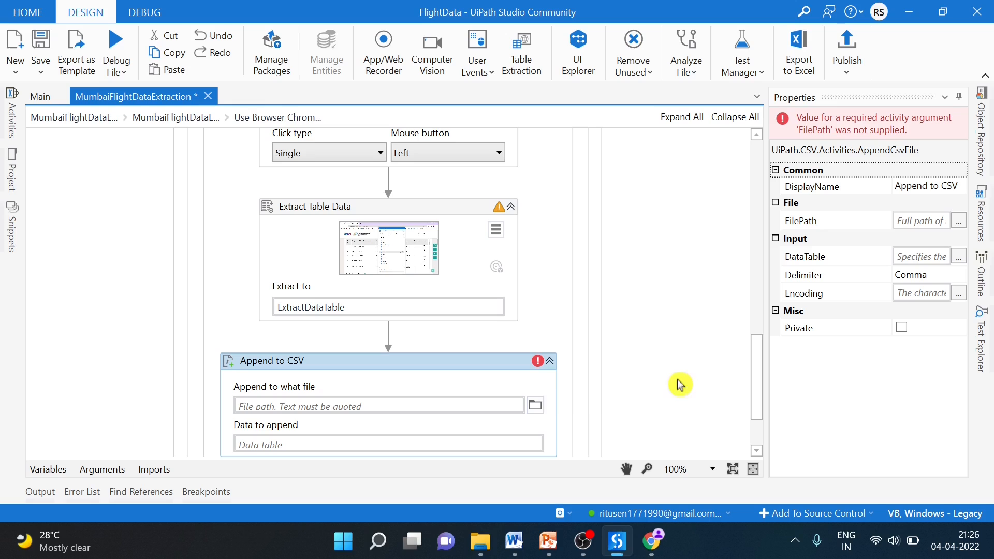
Step: Set the new Append to CSV activity's file to "Mumbai.csv" and its data to append to ExtractDataTable
{"action": "left_click_drag", "start_coordinate": [758, 352], "coordinate": [760, 357]}
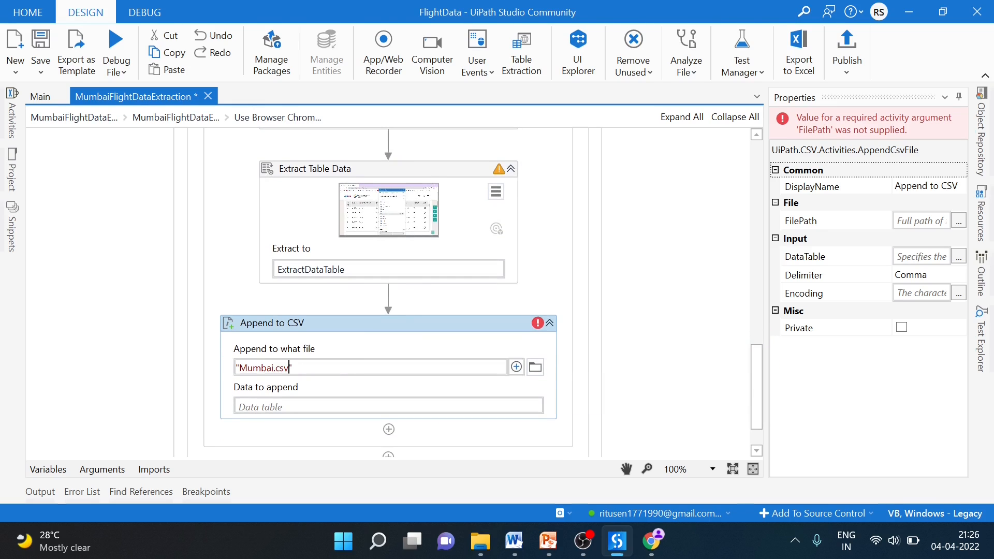
{"action": "left_click", "coordinate": [429, 405]}
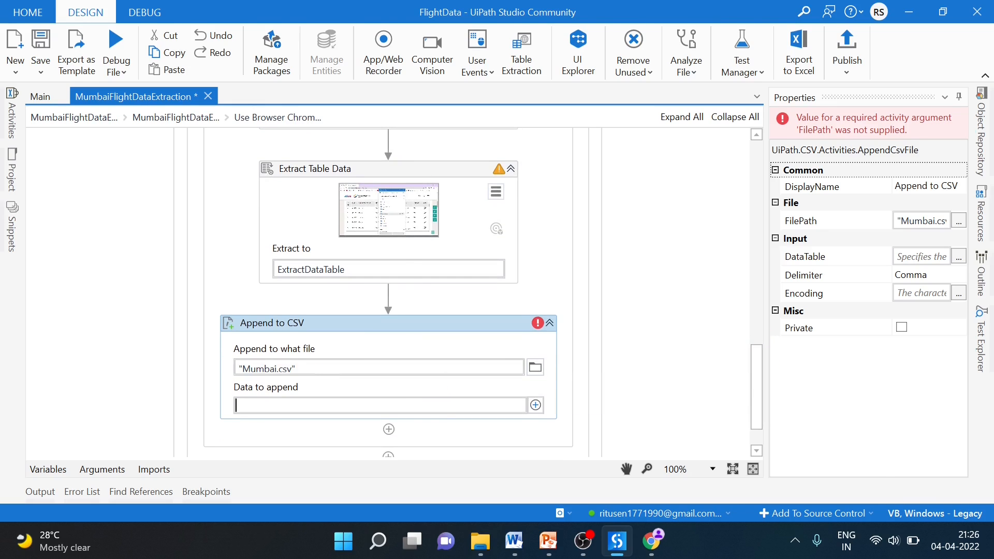
{"action": "type", "text": "ex"}
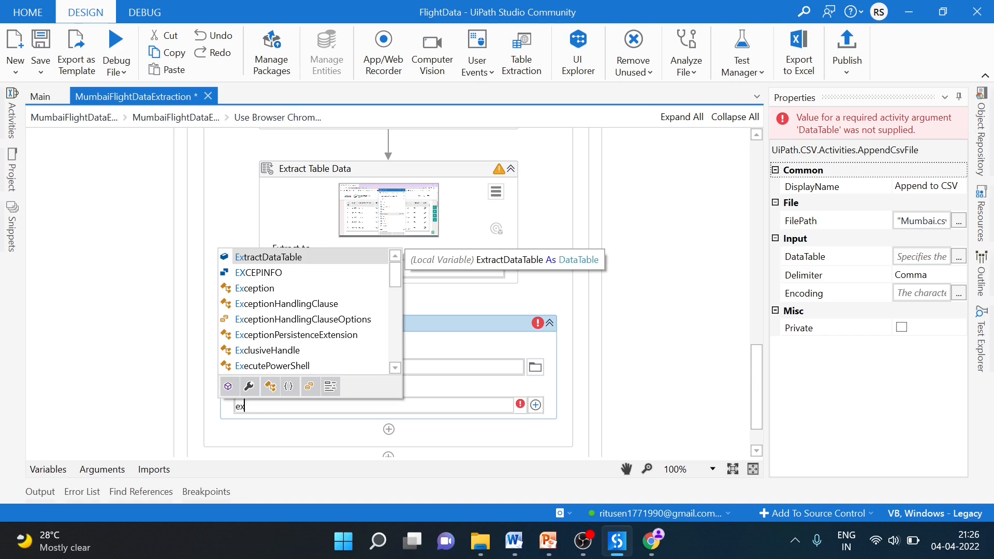
{"action": "key", "text": "Return"}
{"action": "left_click", "coordinate": [688, 294]}
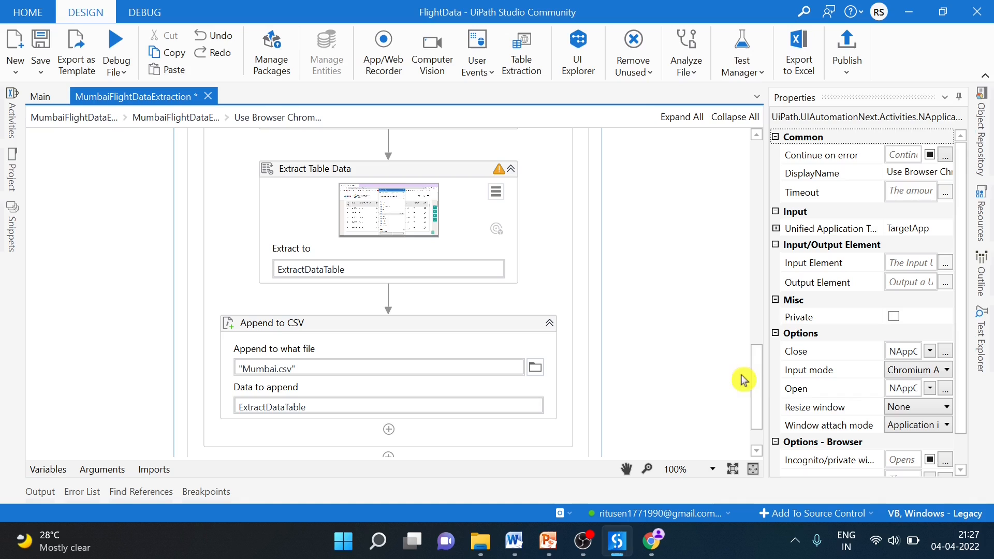
Step: Collapse the Seq-Mum-Int-Depart sequence within Seq-Mumbai Data Extraction
{"action": "left_click_drag", "start_coordinate": [757, 383], "coordinate": [784, 283]}
{"action": "left_click", "coordinate": [567, 225]}
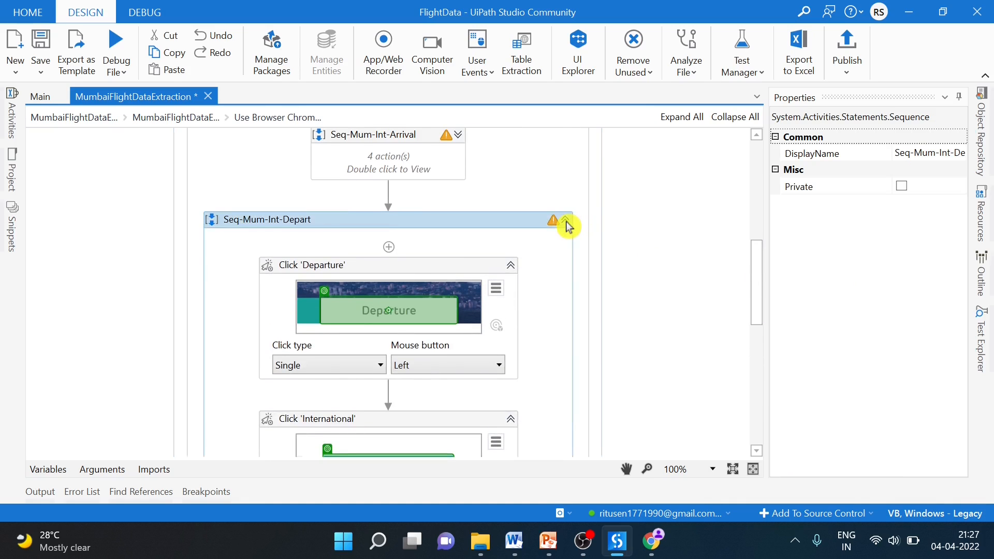
{"action": "left_click_drag", "start_coordinate": [753, 390], "coordinate": [756, 307]}
{"action": "scroll", "coordinate": [756, 307], "scroll_direction": "up", "scroll_amount": 1}
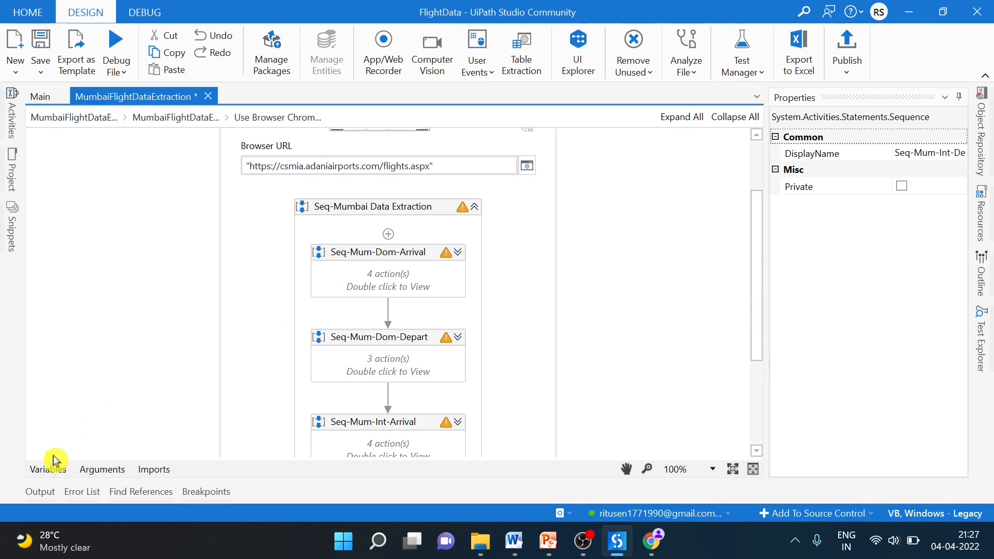
Step: Create a String variable named in_data_file_path in the Seq-Mum-Int-Depart sequence
{"action": "left_click", "coordinate": [44, 471]}
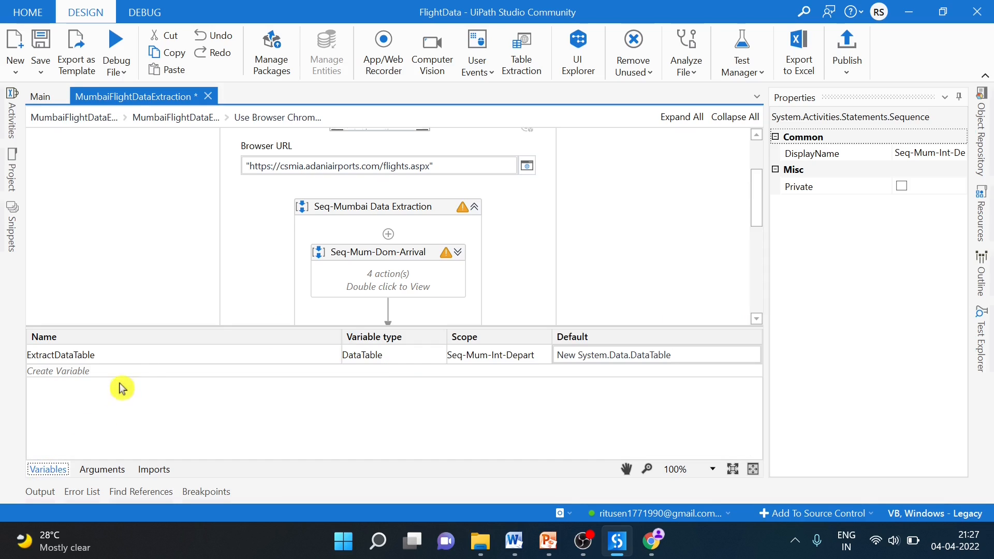
{"action": "left_click", "coordinate": [140, 373]}
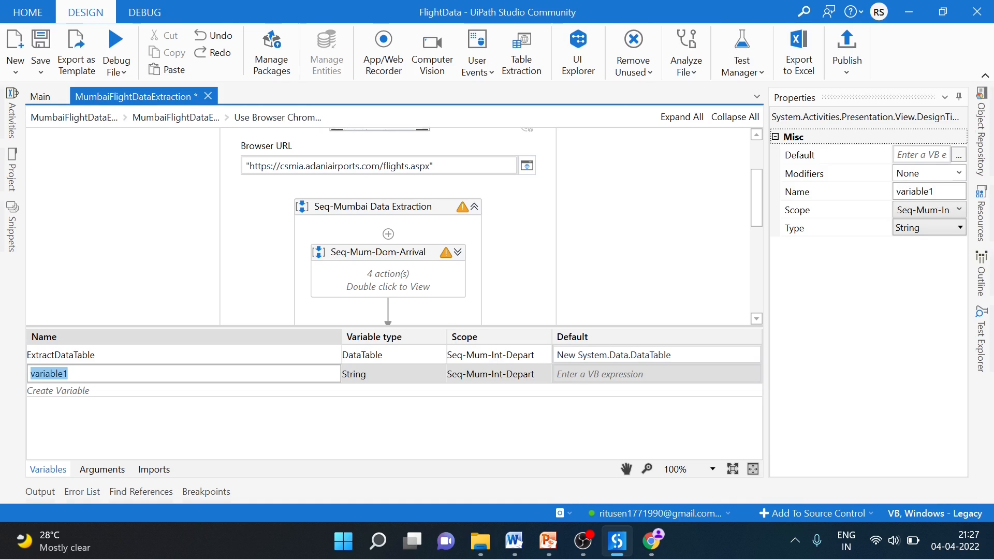
{"action": "type", "text": "in"}
{"action": "type", "text": "_data_fi"}
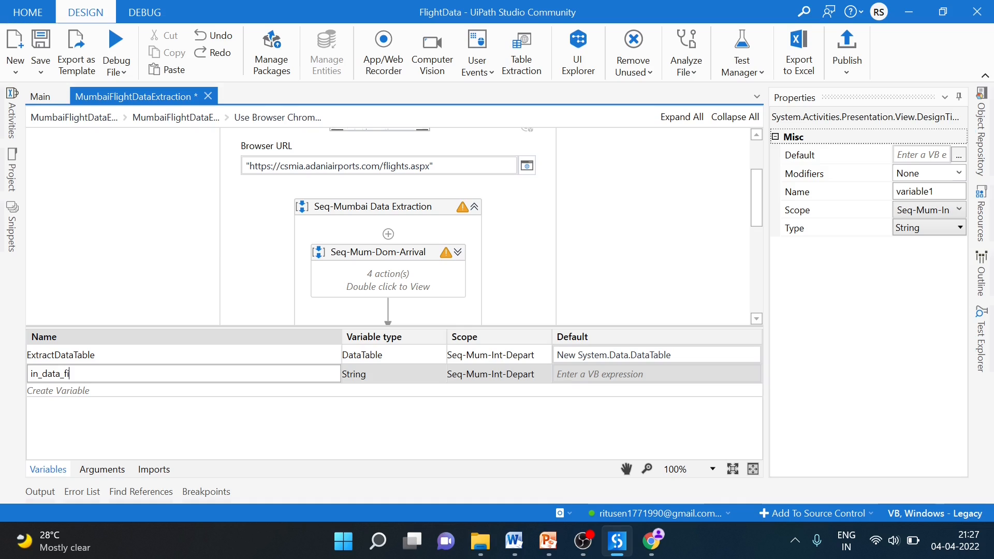
{"action": "type", "text": "le_path"}
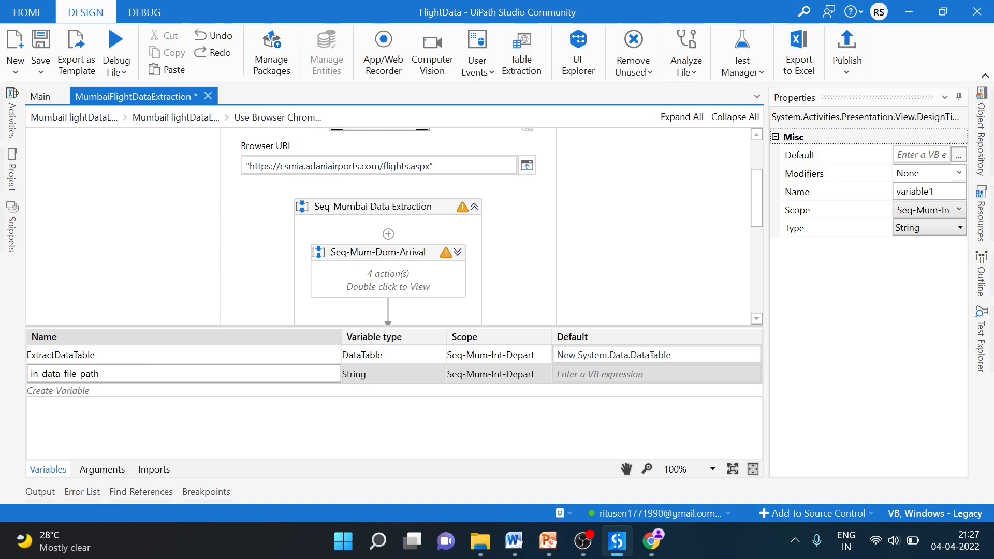
{"action": "left_click", "coordinate": [655, 262]}
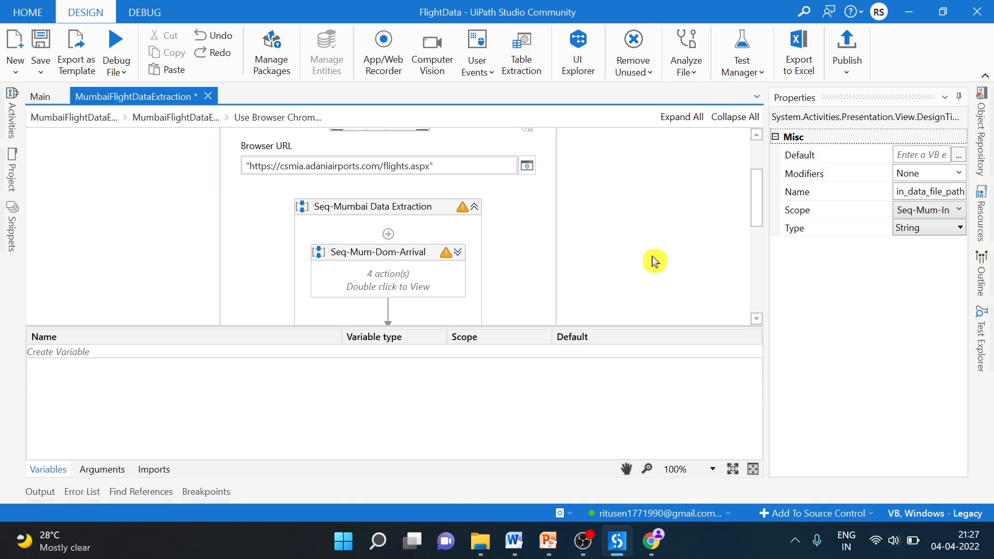
Step: Change the scope of the in_data_file_path variable to the whole MumbaiFlightDataExtraction flowchart
{"action": "left_click", "coordinate": [352, 266]}
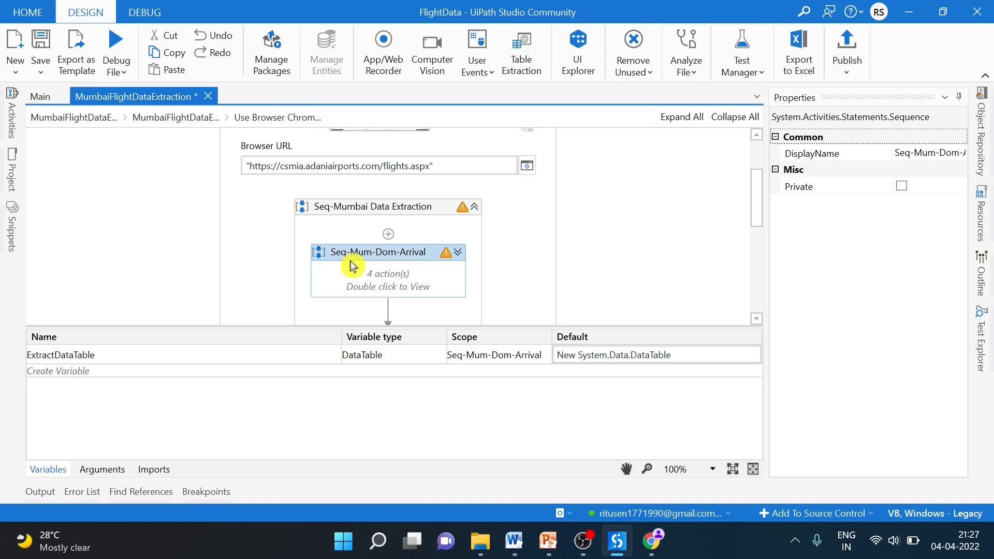
{"action": "left_click", "coordinate": [418, 198]}
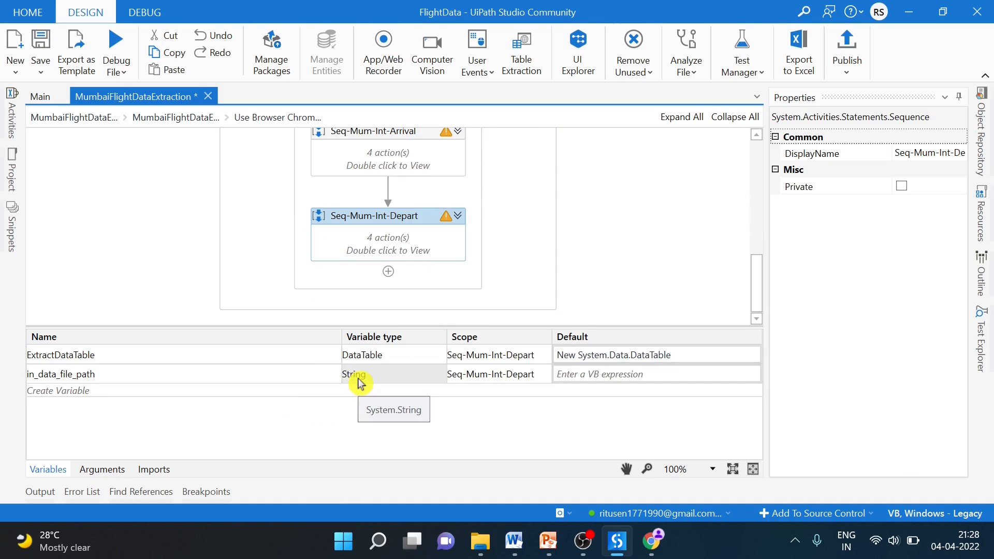
{"action": "left_click", "coordinate": [493, 382]}
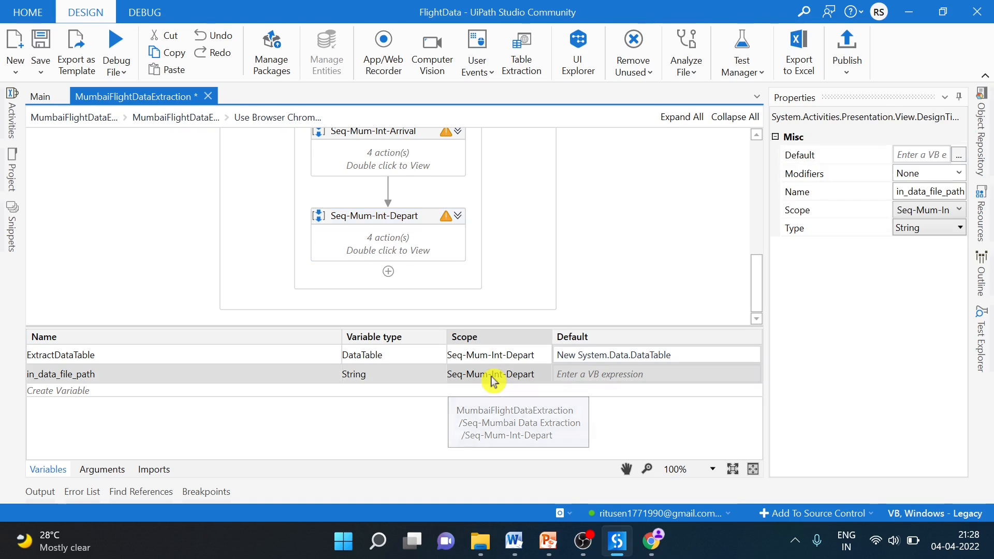
{"action": "left_click", "coordinate": [492, 382]}
{"action": "left_click", "coordinate": [492, 382]}
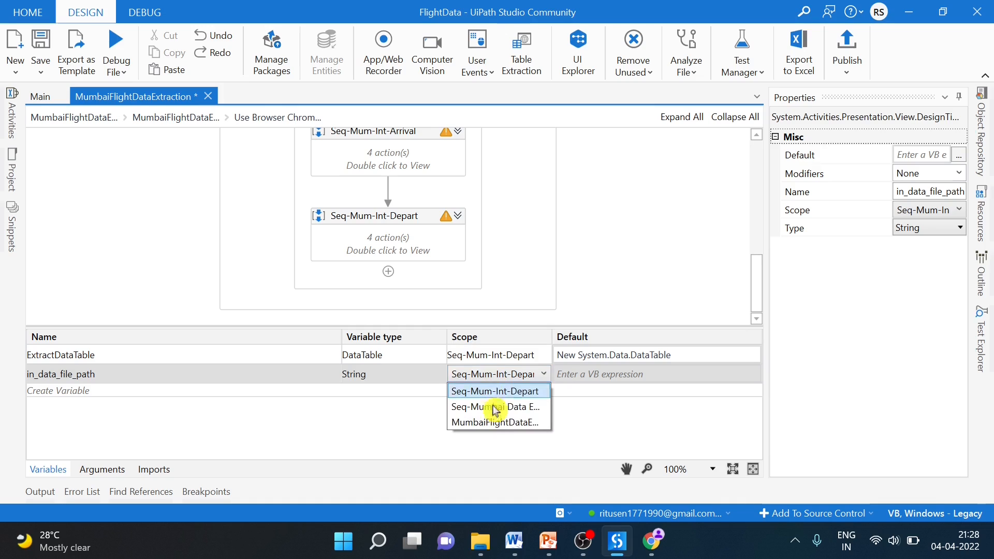
{"action": "left_click", "coordinate": [496, 423]}
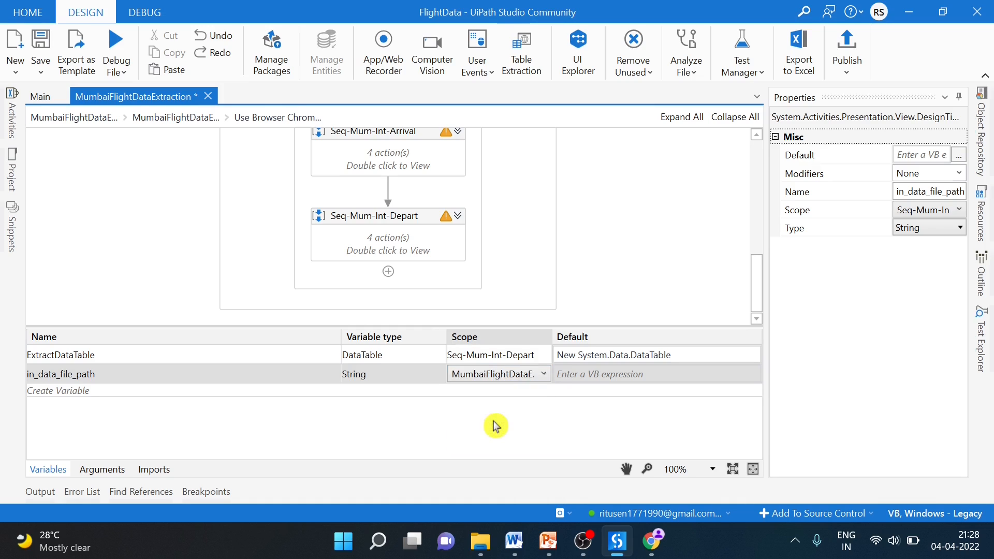
{"action": "left_click", "coordinate": [631, 275]}
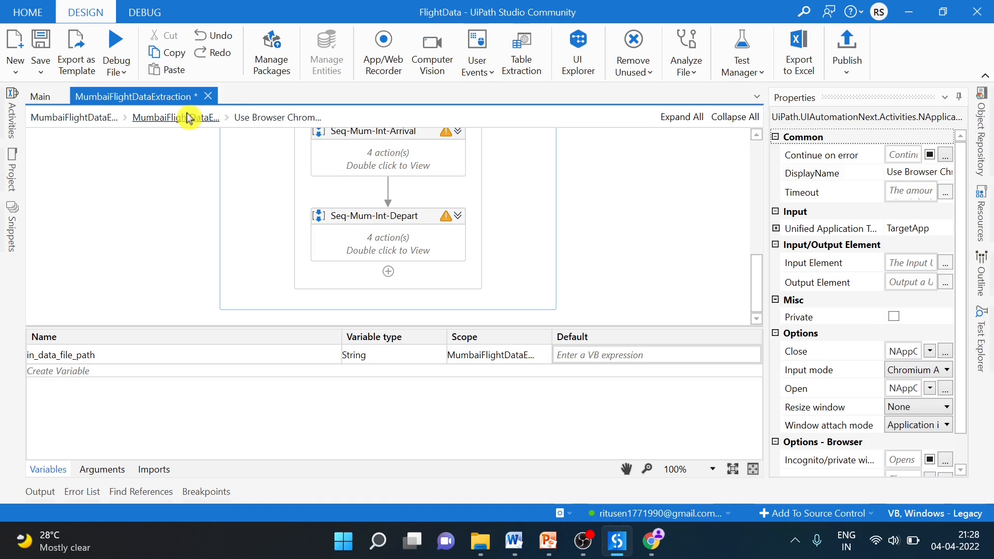
Step: Return to the MumbaiFlightDataExtraction flowchart and set the in_data_file_path variable's default value to "Mumbai.csv"
{"action": "left_click", "coordinate": [160, 118]}
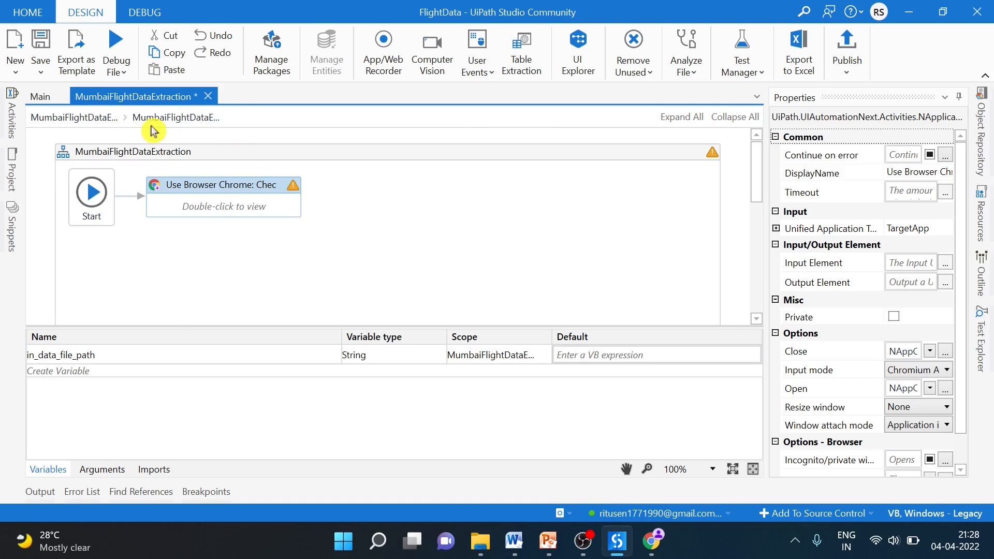
{"action": "left_click", "coordinate": [302, 274]}
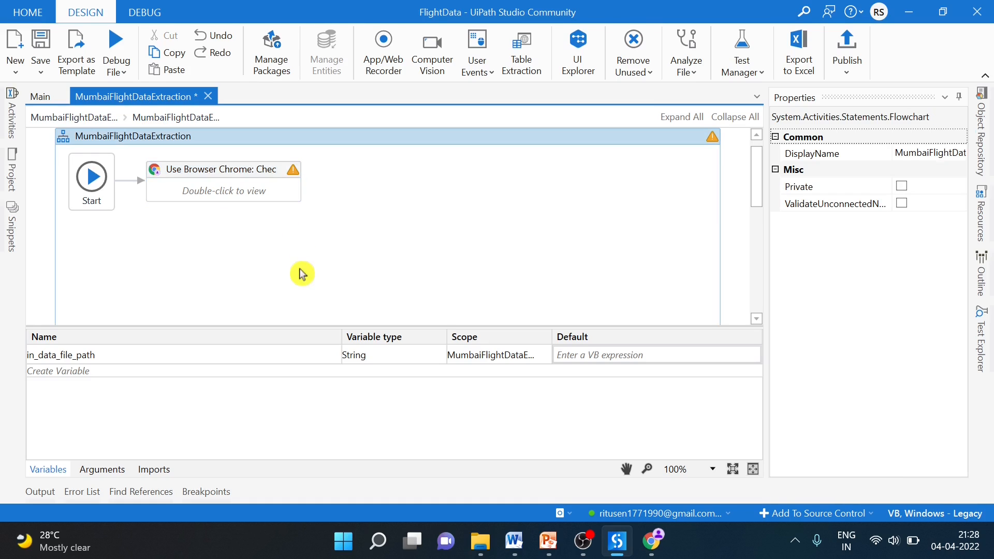
{"action": "left_click", "coordinate": [605, 360]}
{"action": "left_click", "coordinate": [605, 360]}
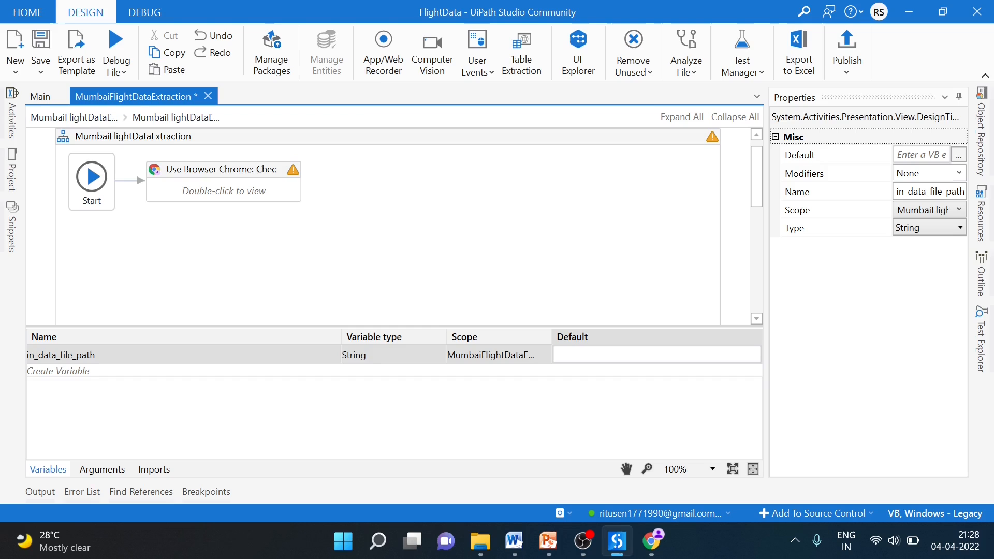
{"action": "type", "text": "\""}
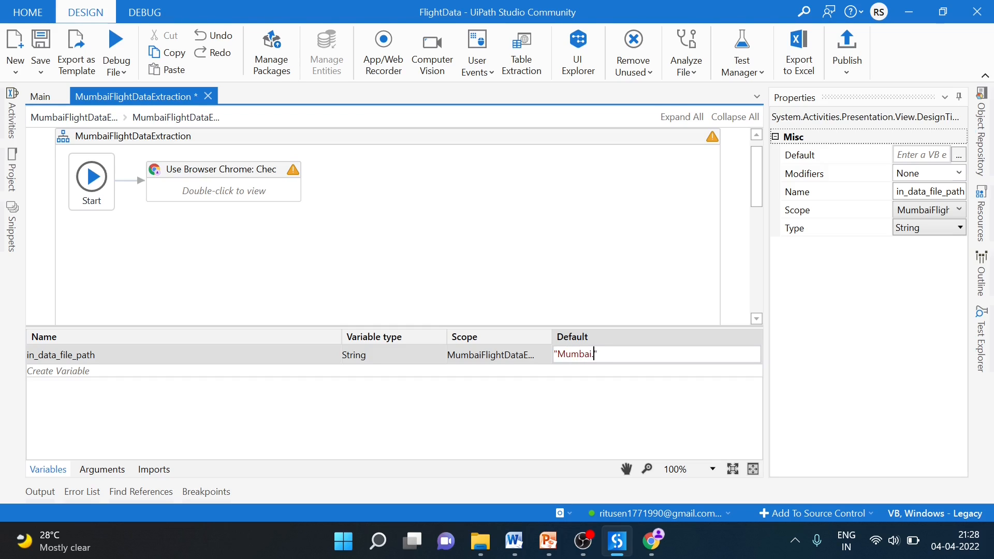
{"action": "type", "text": "Mumbai.csv"}
{"action": "left_click", "coordinate": [543, 269]}
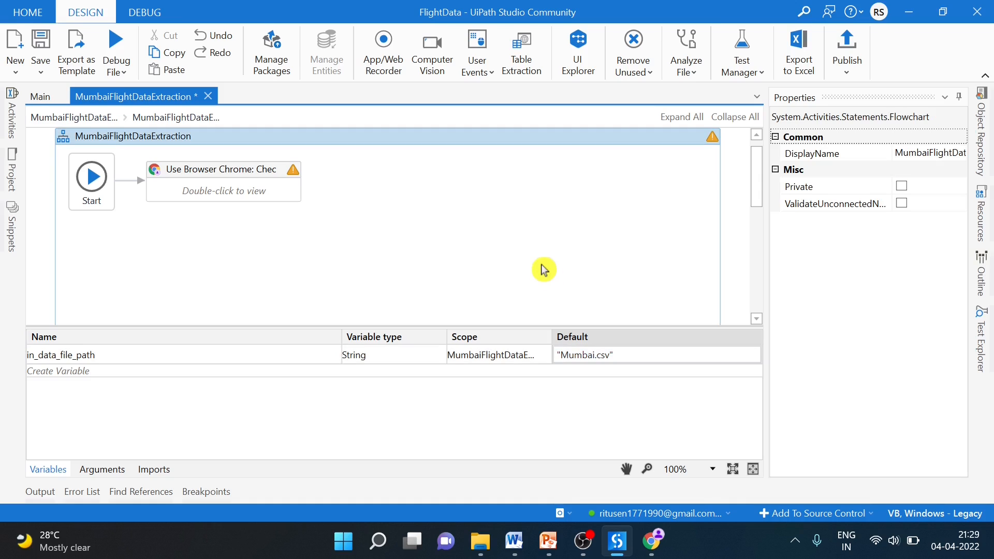
Step: Hide the variables list and open the Seq-Mum-Dom-Arrival sequence inside the Use Browser Chrome activity
{"action": "double_click", "coordinate": [259, 191]}
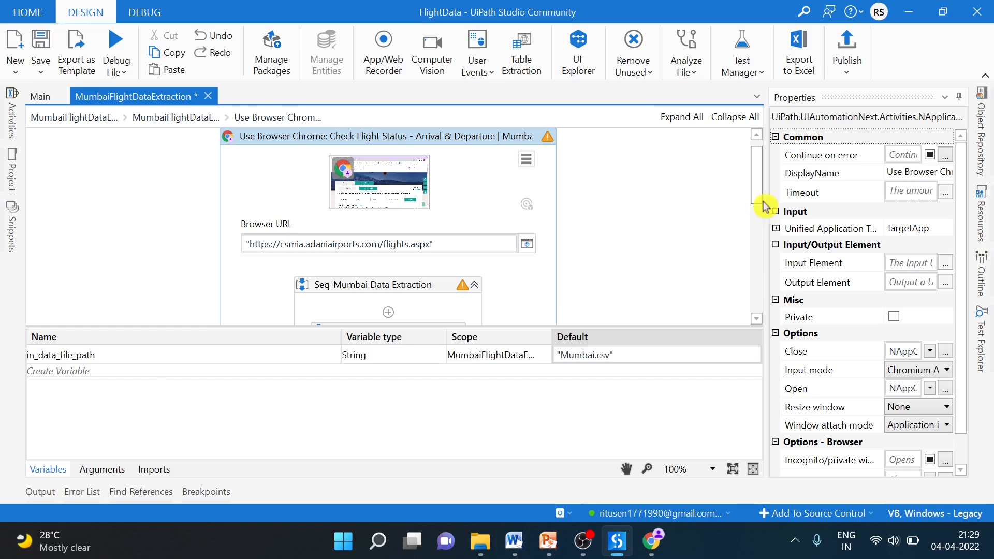
{"action": "left_click", "coordinate": [42, 470]}
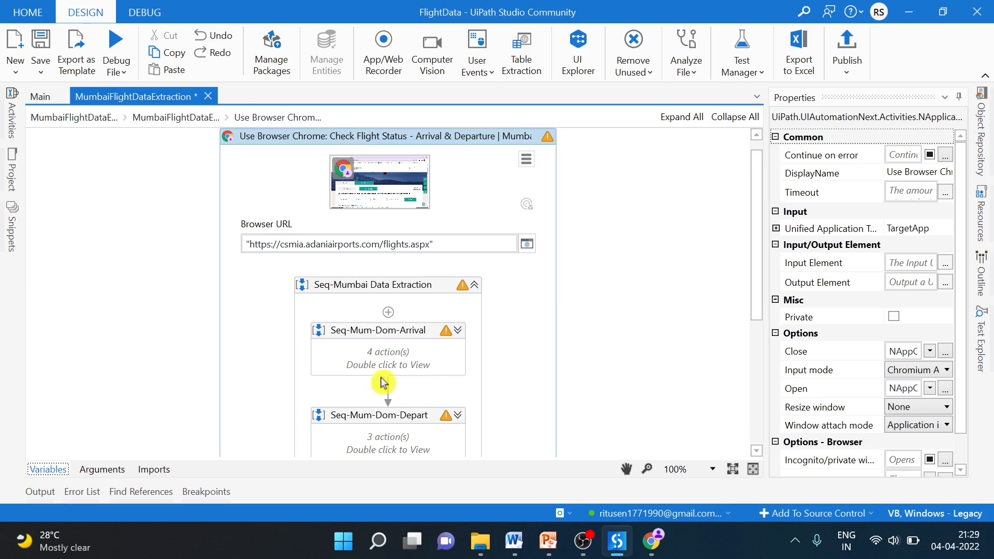
{"action": "double_click", "coordinate": [430, 368]}
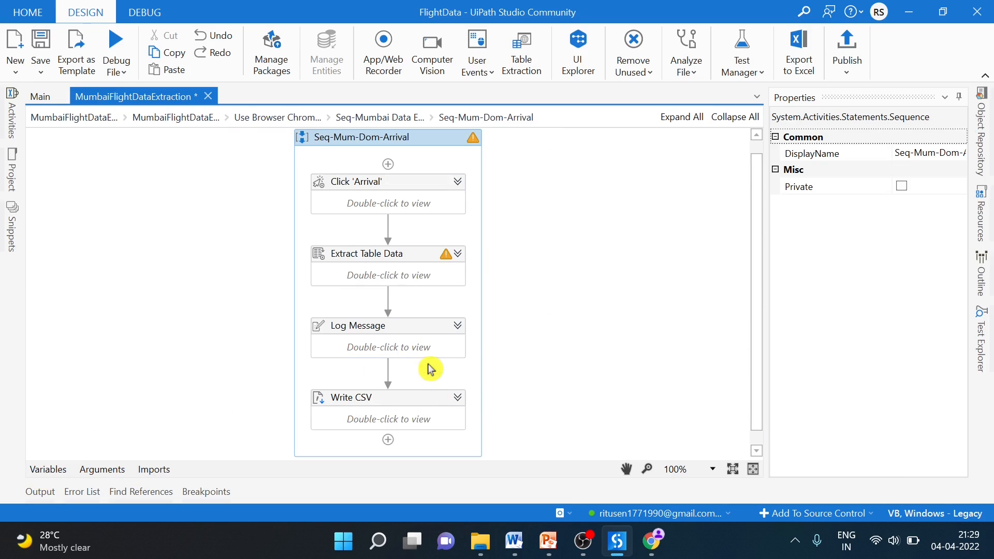
Step: Set the FilePath of the Write CSV activity in Seq-Mum-Dom-Arrival to the variable in_data_file_path
{"action": "left_click", "coordinate": [427, 411]}
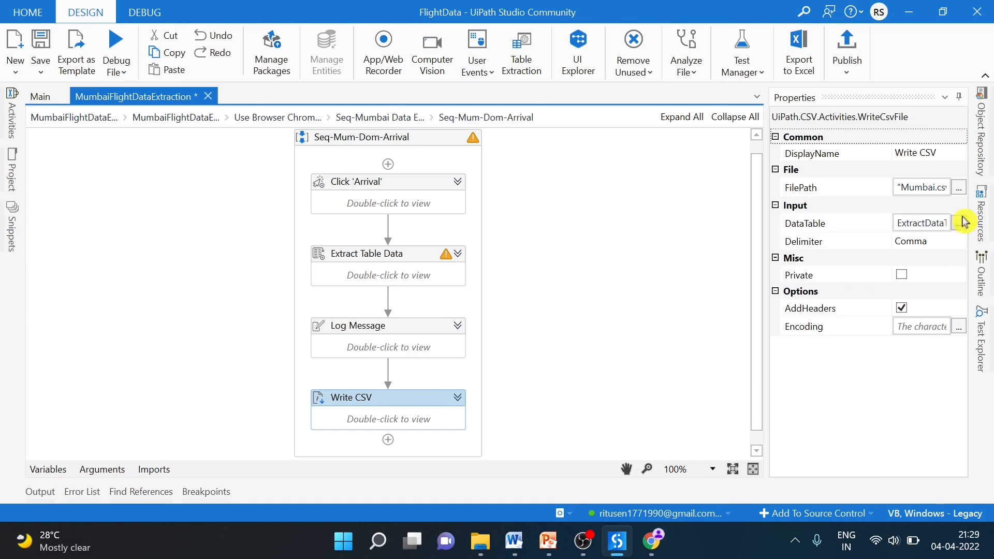
{"action": "left_click", "coordinate": [958, 191]}
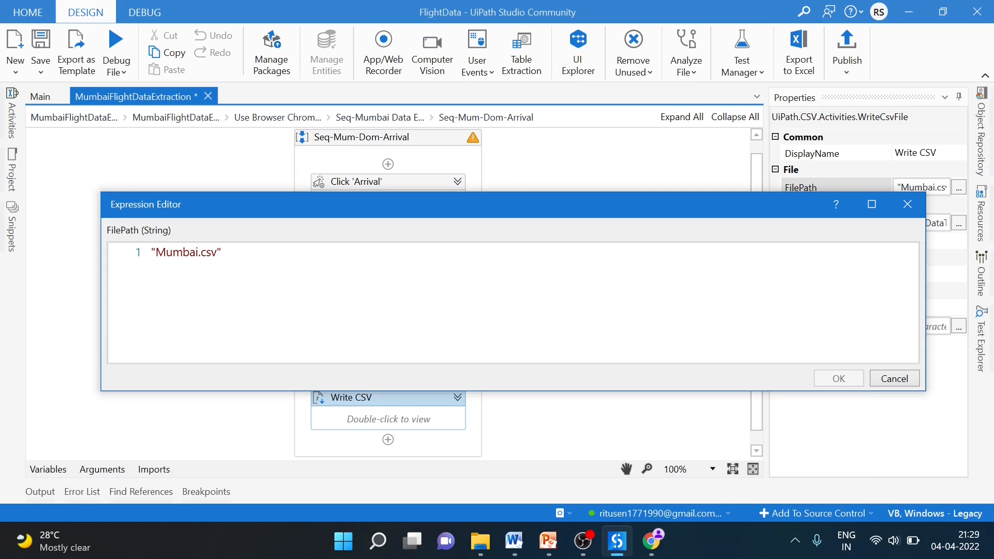
{"action": "key", "text": "ctrl+a"}
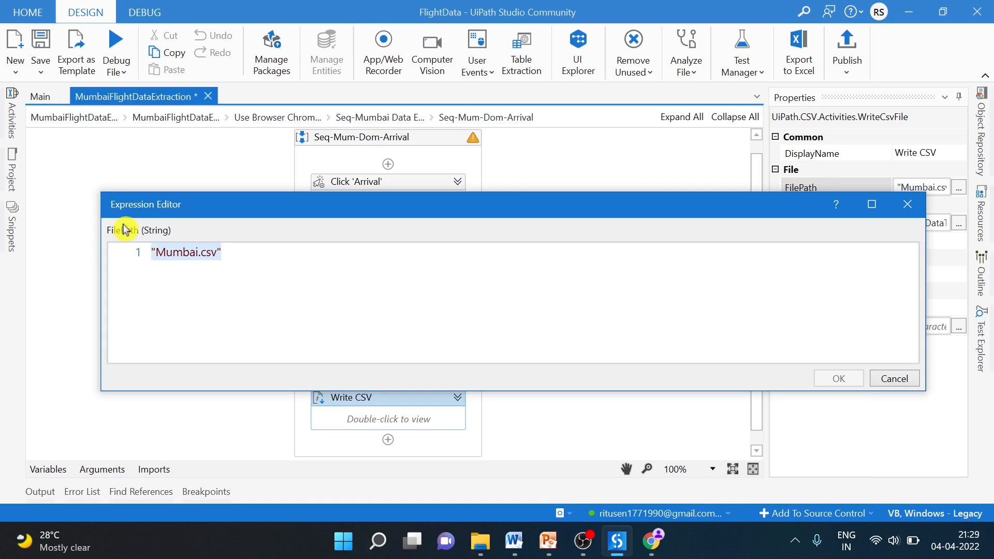
{"action": "key", "text": "BackSpace"}
{"action": "type", "text": "da"}
{"action": "key", "text": "BackSpace"}
{"action": "key", "text": "BackSpace"}
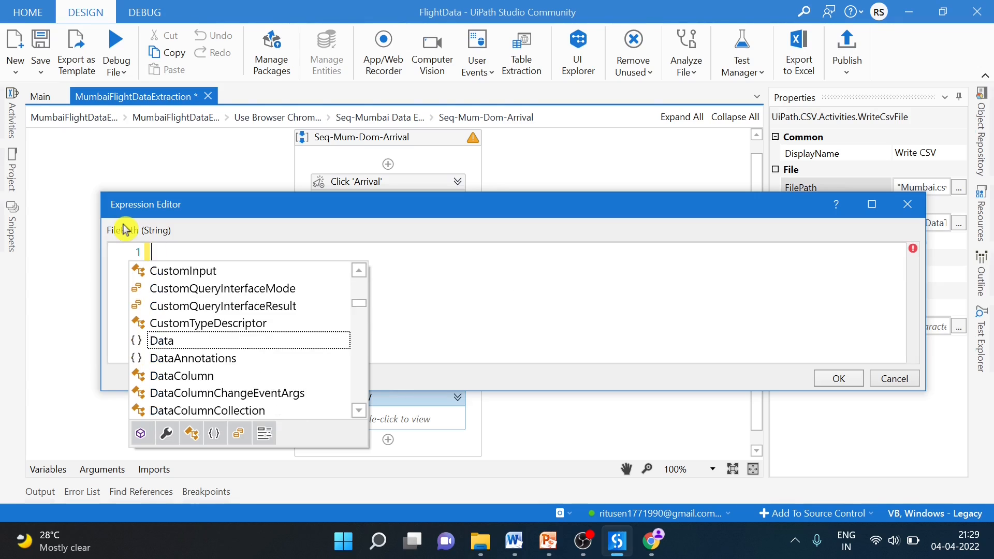
{"action": "type", "text": "in"}
{"action": "key", "text": "Tab"}
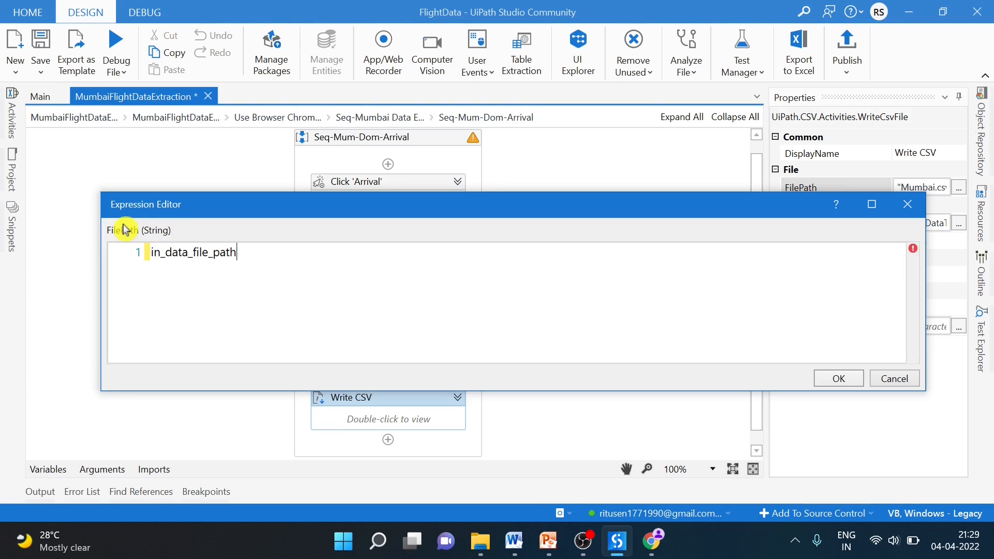
{"action": "left_click", "coordinate": [846, 381]}
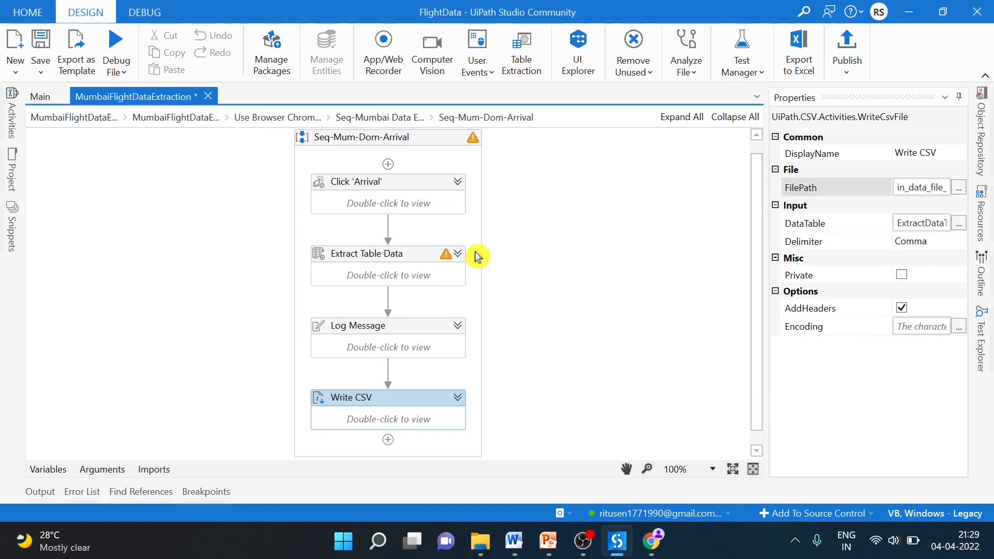
Step: In Seq-Mum-Dom-Depart, set the Append to CSV activity's target file to in_data_file_path and save the workflow
{"action": "left_click", "coordinate": [392, 118]}
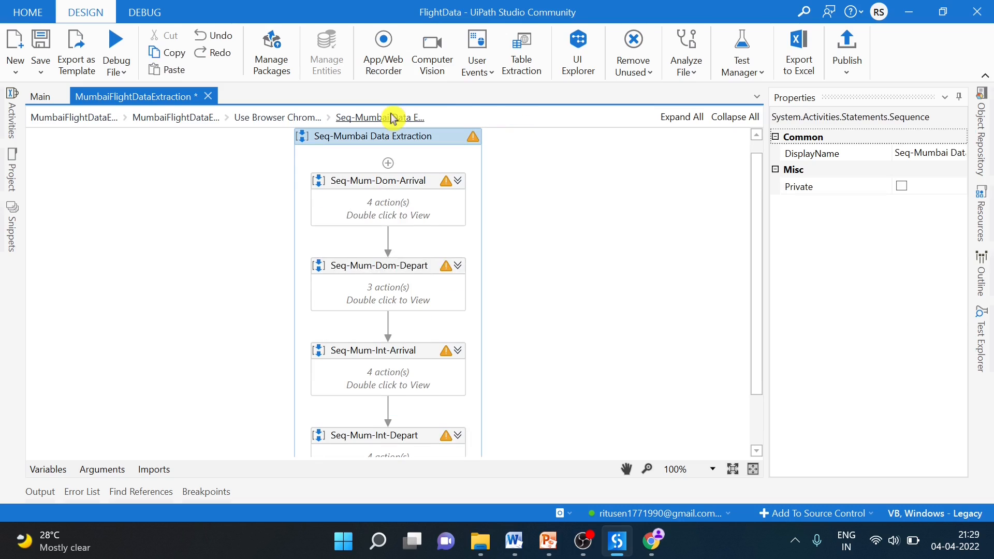
{"action": "left_click", "coordinate": [414, 293]}
{"action": "double_click", "coordinate": [414, 293]}
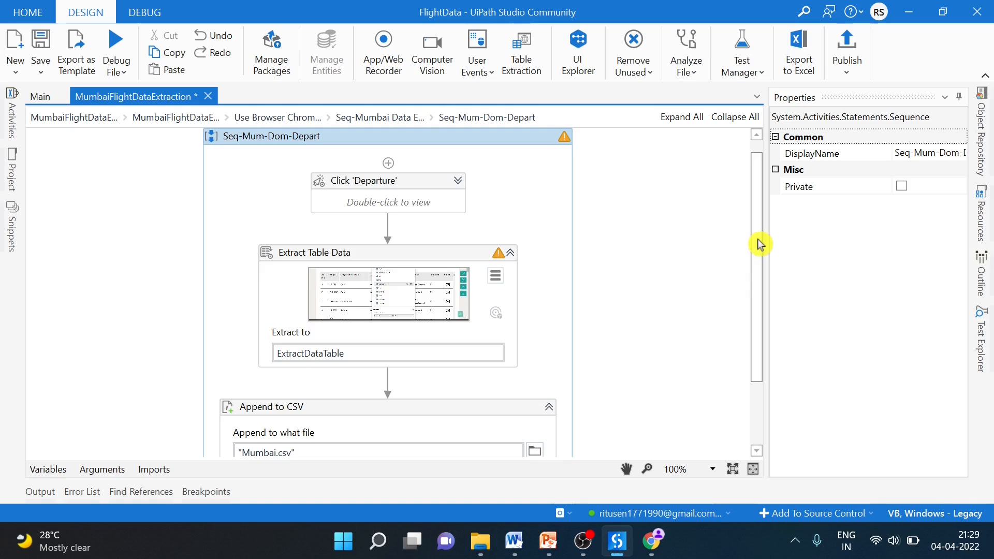
{"action": "left_click_drag", "start_coordinate": [759, 243], "coordinate": [759, 362]}
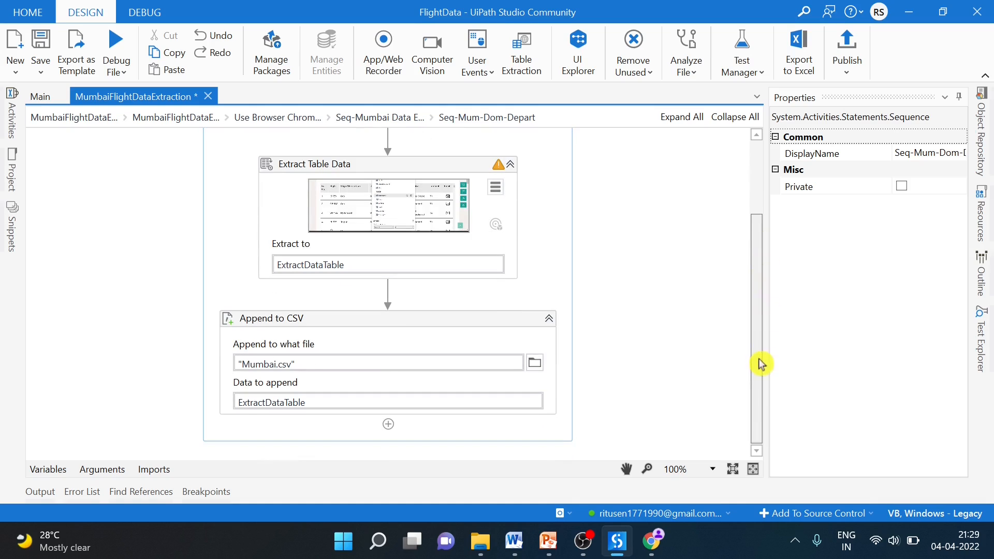
{"action": "left_click", "coordinate": [318, 365]}
{"action": "key", "text": "BackSpace"}
{"action": "key", "text": "BackSpace"}
{"action": "key", "text": "BackSpace"}
{"action": "key", "text": "BackSpace"}
{"action": "key", "text": "BackSpace"}
{"action": "key", "text": "BackSpace"}
{"action": "key", "text": "BackSpace"}
{"action": "key", "text": "BackSpace"}
{"action": "key", "text": "BackSpace"}
{"action": "key", "text": "BackSpace"}
{"action": "key", "text": "BackSpace"}
{"action": "key", "text": "BackSpace"}
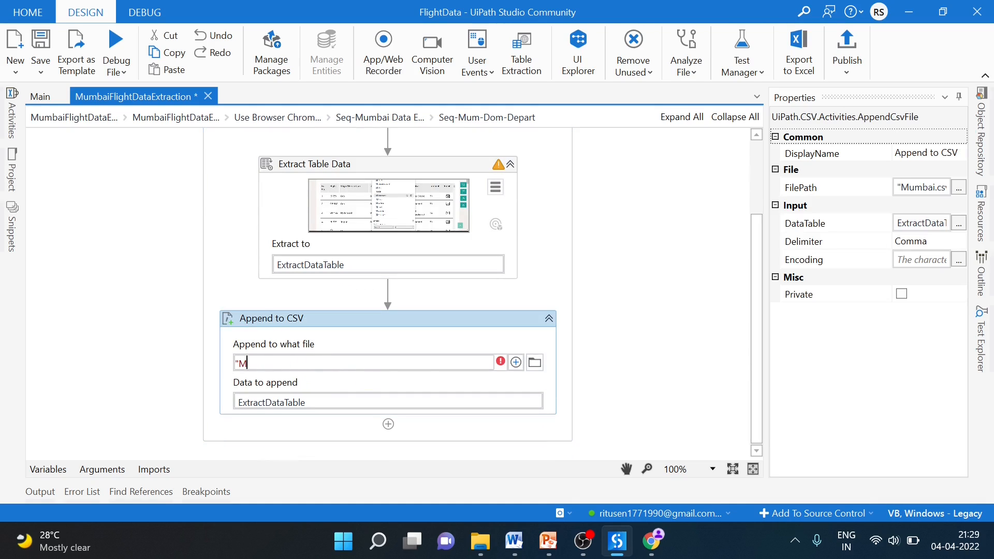
{"action": "type", "text": "in"}
{"action": "key", "text": "Return"}
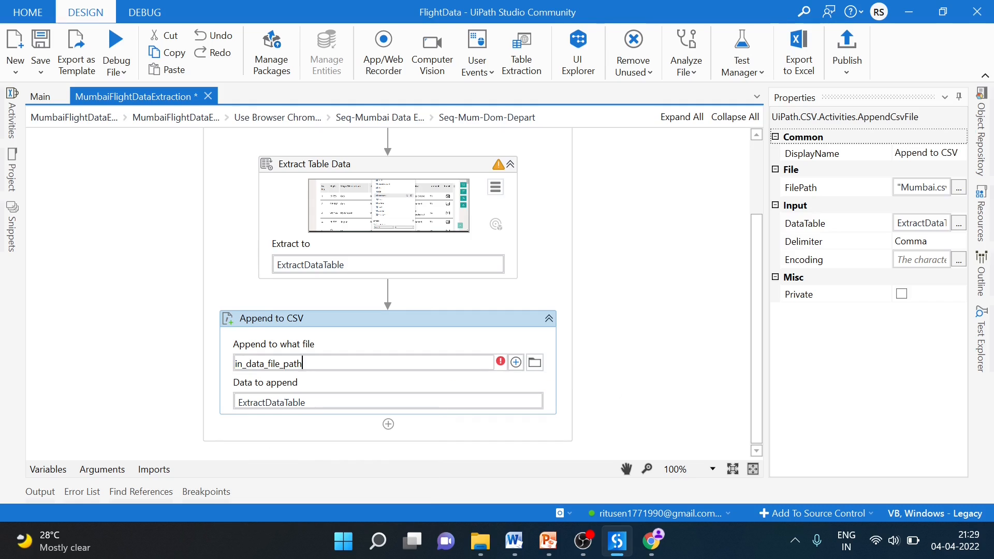
{"action": "left_click", "coordinate": [690, 291]}
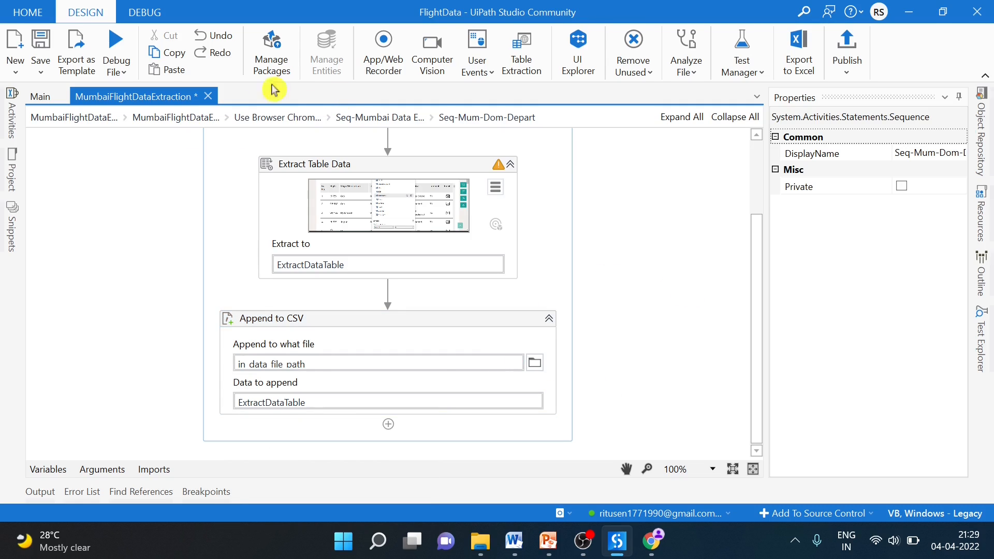
{"action": "left_click", "coordinate": [42, 50]}
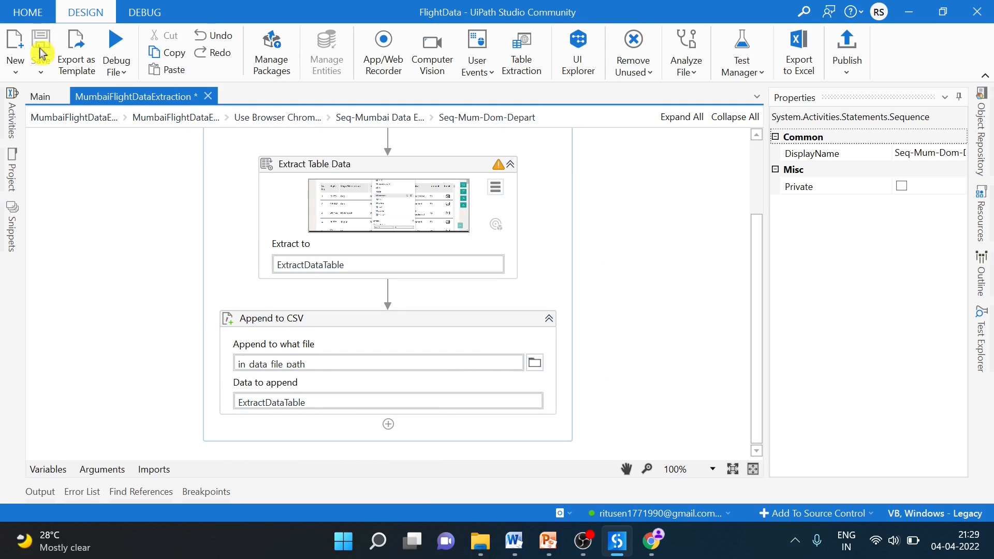
Step: In Seq-Mum-Int-Arrival, set the Append to CSV activity's target file to in_data_file_path and save the workflow
{"action": "left_click", "coordinate": [372, 119]}
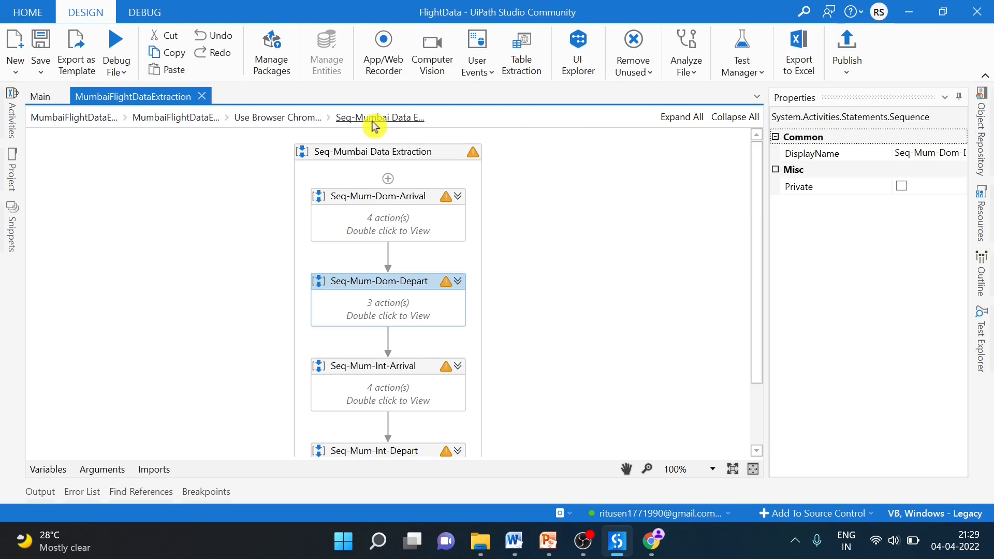
{"action": "double_click", "coordinate": [401, 378]}
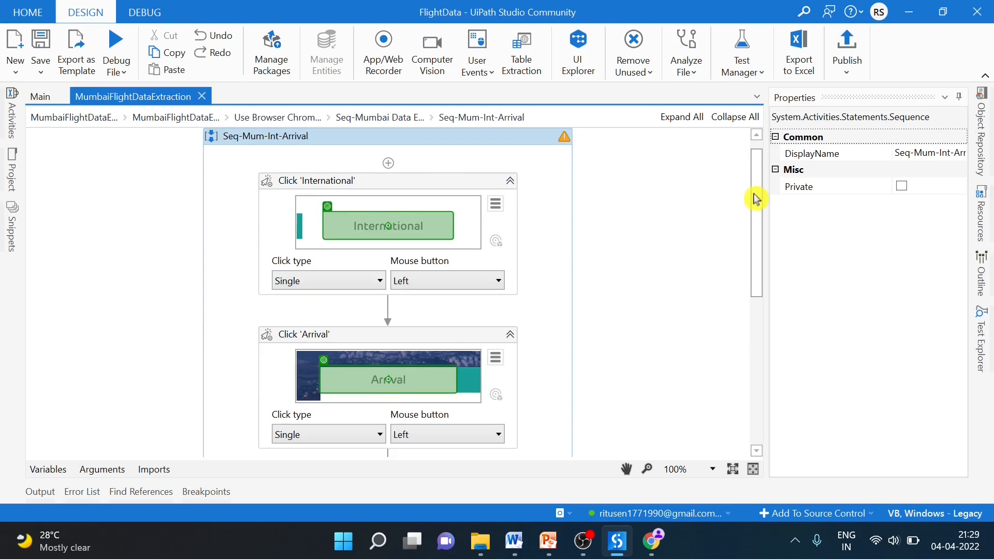
{"action": "left_click_drag", "start_coordinate": [755, 195], "coordinate": [754, 373]}
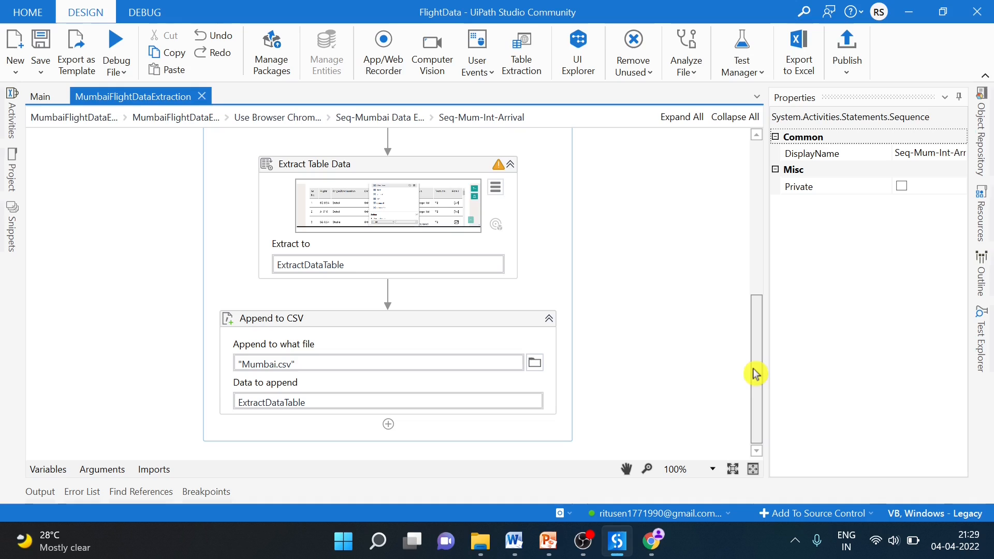
{"action": "left_click", "coordinate": [338, 364]}
{"action": "key", "text": "BackSpace"}
{"action": "key", "text": "BackSpace"}
{"action": "key", "text": "BackSpace"}
{"action": "key", "text": "BackSpace"}
{"action": "key", "text": "BackSpace"}
{"action": "key", "text": "BackSpace"}
{"action": "key", "text": "BackSpace"}
{"action": "key", "text": "BackSpace"}
{"action": "key", "text": "BackSpace"}
{"action": "key", "text": "BackSpace"}
{"action": "key", "text": "BackSpace"}
{"action": "key", "text": "BackSpace"}
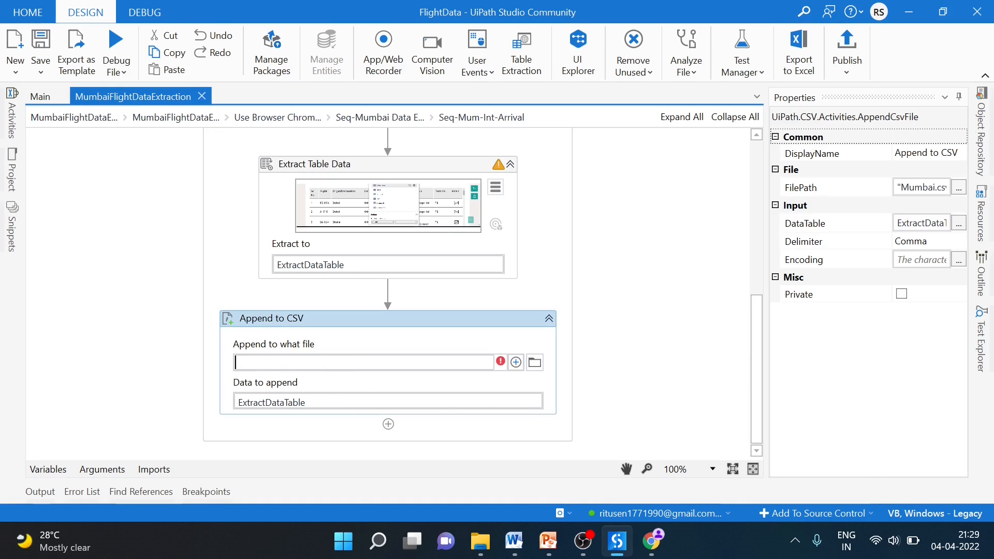
{"action": "type", "text": "in"}
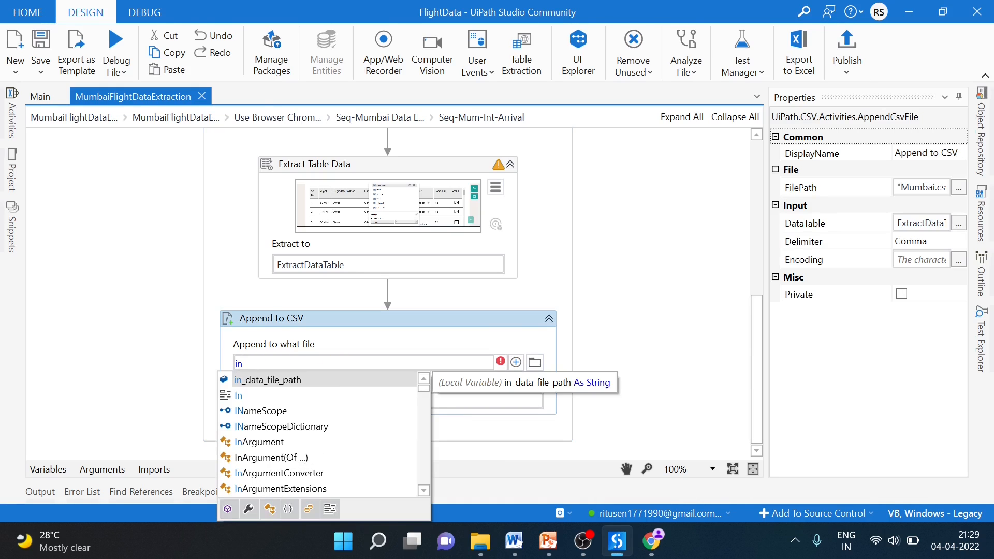
{"action": "double_click", "coordinate": [319, 381]}
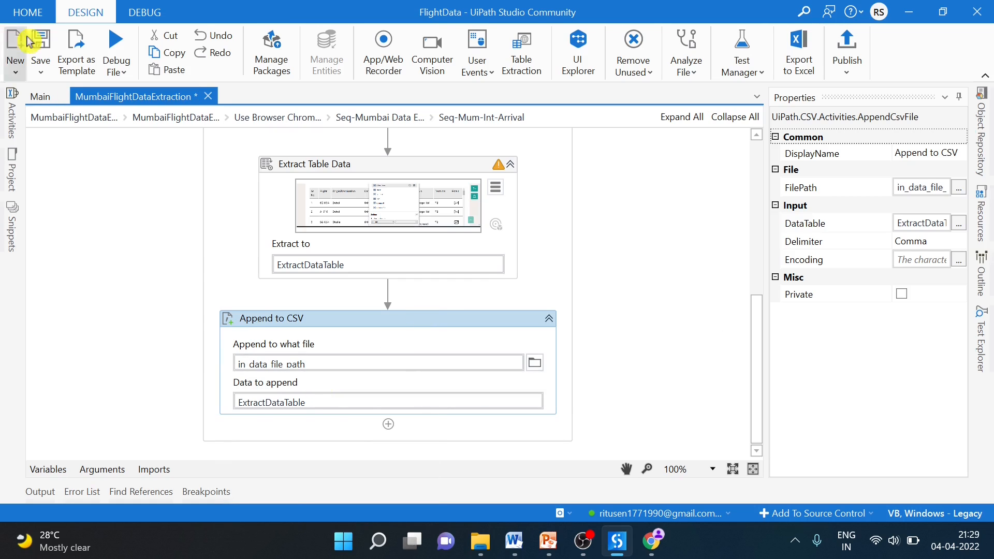
{"action": "left_click", "coordinate": [40, 47]}
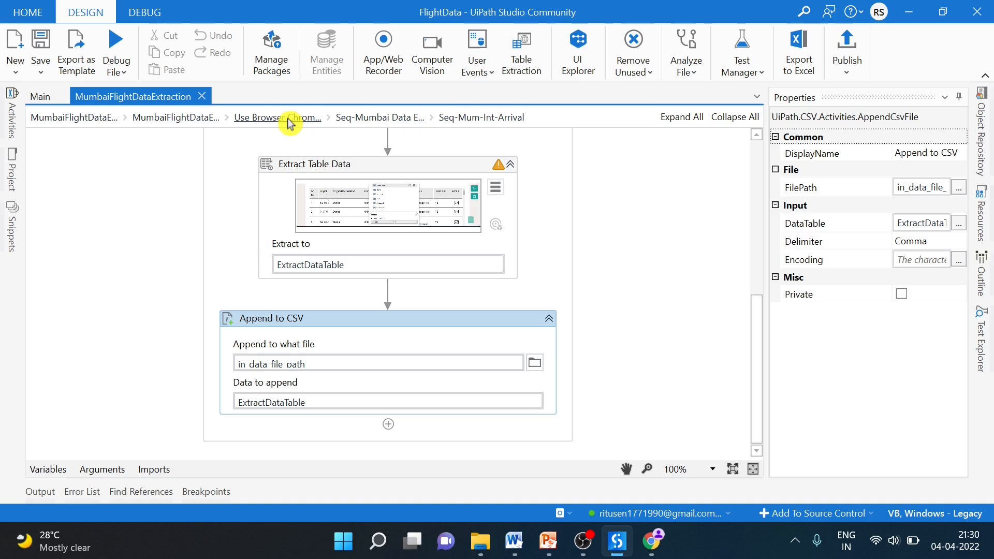
Step: In Seq-Mum-Int-Depart, replace the Append to CSV activity's target file with the variable in_data_file_path
{"action": "left_click", "coordinate": [288, 119]}
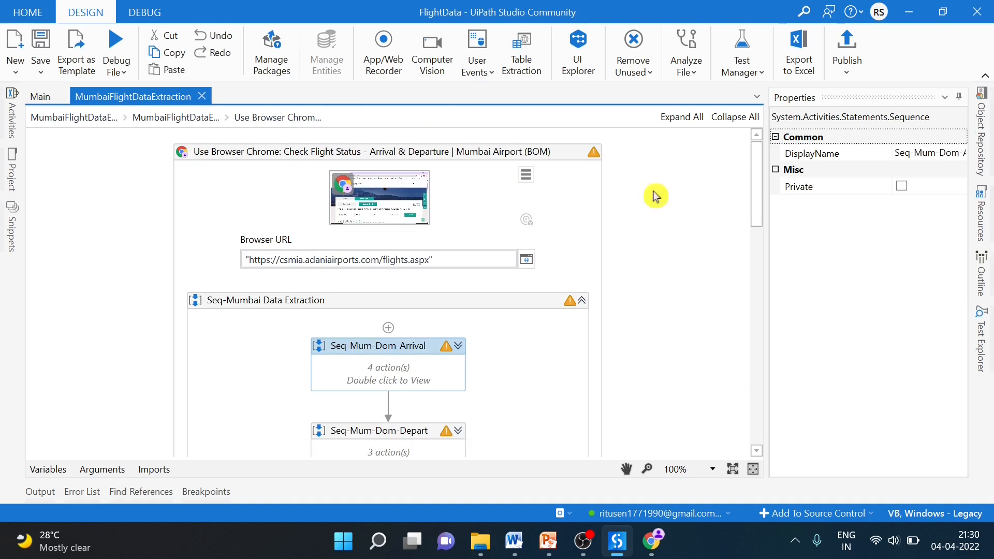
{"action": "left_click_drag", "start_coordinate": [762, 177], "coordinate": [762, 337]}
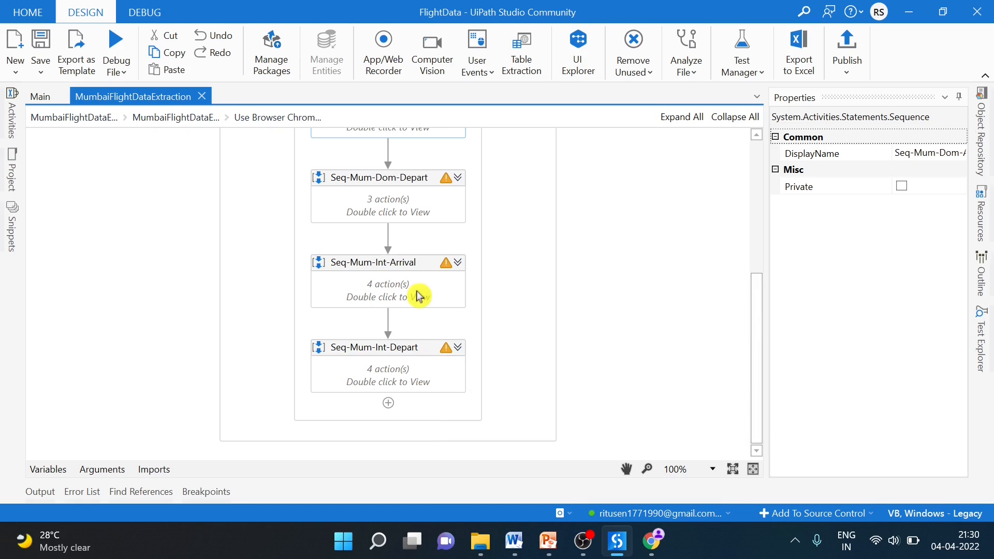
{"action": "double_click", "coordinate": [432, 376]}
{"action": "scroll", "coordinate": [433, 376], "scroll_direction": "down", "scroll_amount": 1}
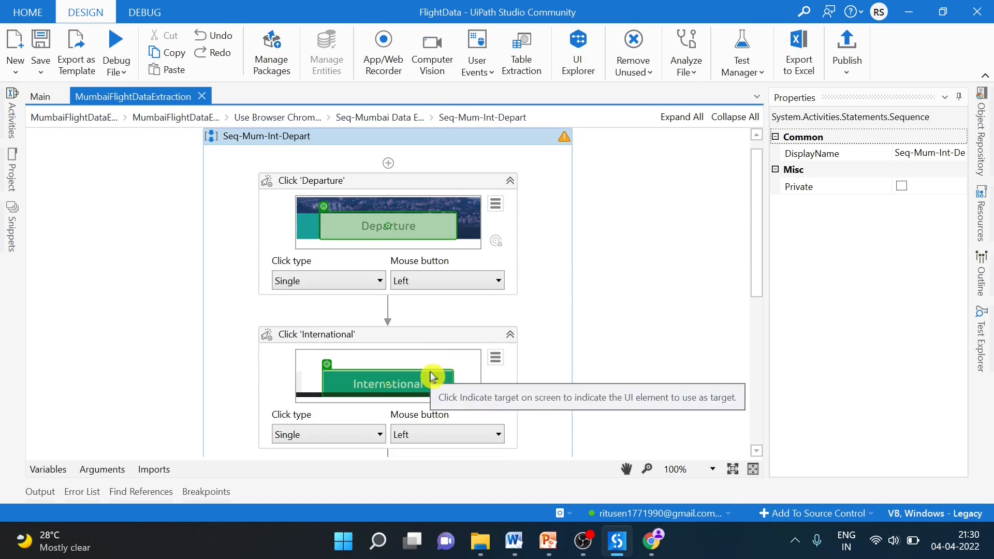
{"action": "scroll", "coordinate": [750, 275], "scroll_direction": "down", "scroll_amount": 1}
{"action": "scroll", "coordinate": [749, 276], "scroll_direction": "down", "scroll_amount": 5}
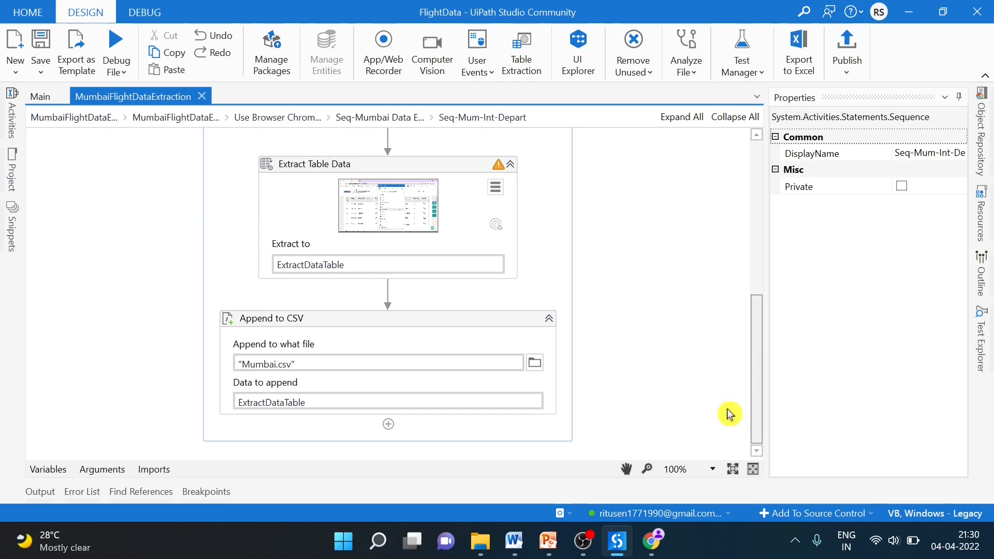
{"action": "left_click", "coordinate": [396, 366]}
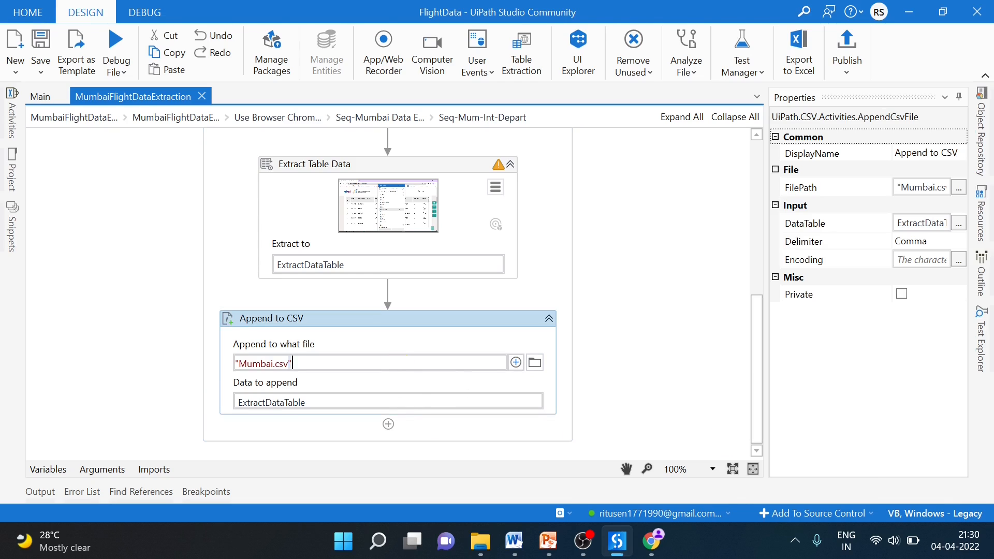
{"action": "key", "text": "BackSpace"}
{"action": "key", "text": "BackSpace"}
{"action": "key", "text": "BackSpace"}
{"action": "key", "text": "BackSpace"}
{"action": "key", "text": "BackSpace"}
{"action": "key", "text": "BackSpace"}
{"action": "key", "text": "BackSpace"}
{"action": "key", "text": "BackSpace"}
{"action": "key", "text": "BackSpace"}
{"action": "key", "text": "BackSpace"}
{"action": "key", "text": "BackSpace"}
{"action": "key", "text": "BackSpace"}
{"action": "type", "text": "in_data_file_path"}
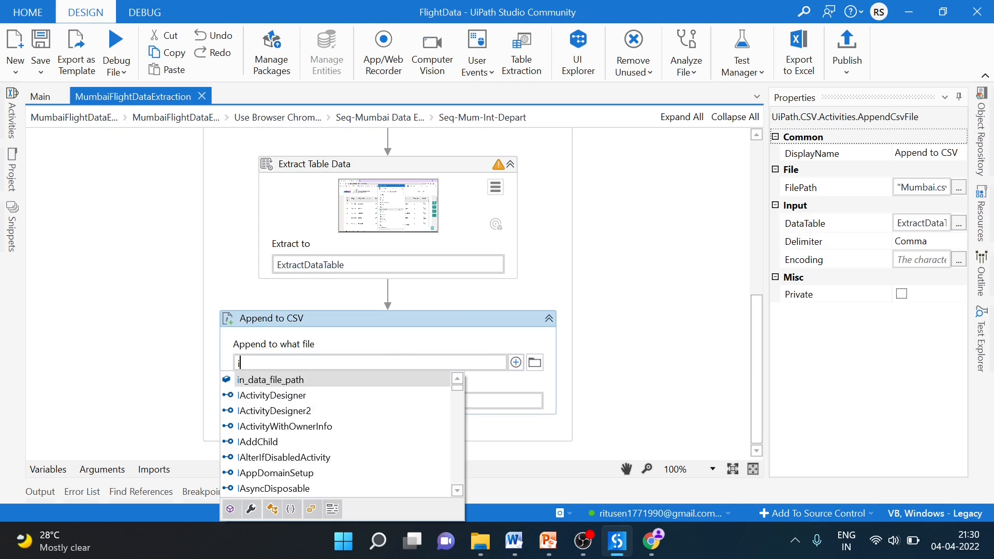
{"action": "left_click", "coordinate": [650, 275]}
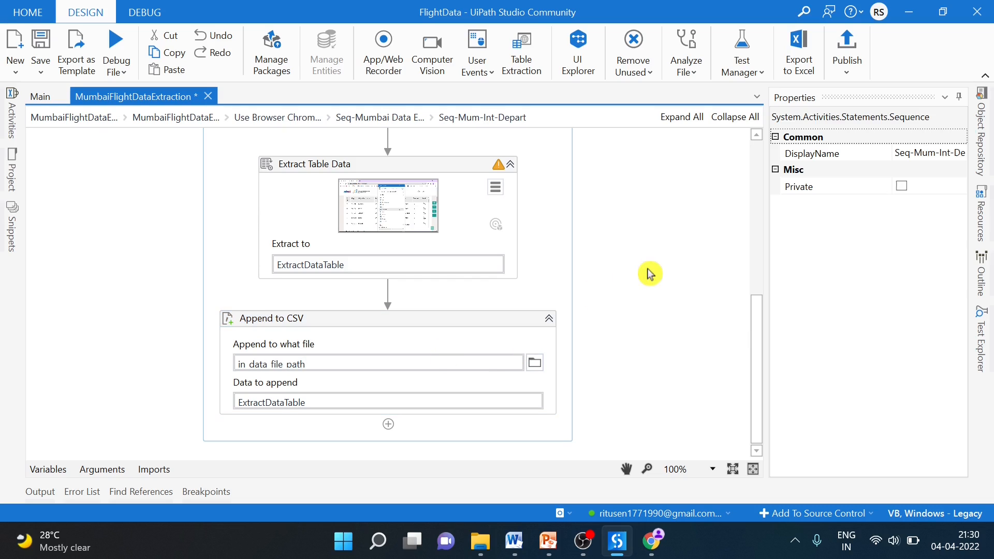
Step: Save the workflow and return to the MumbaiFlightDataExtraction flowchart
{"action": "left_click", "coordinate": [40, 47]}
{"action": "left_click_drag", "start_coordinate": [754, 385], "coordinate": [755, 228]}
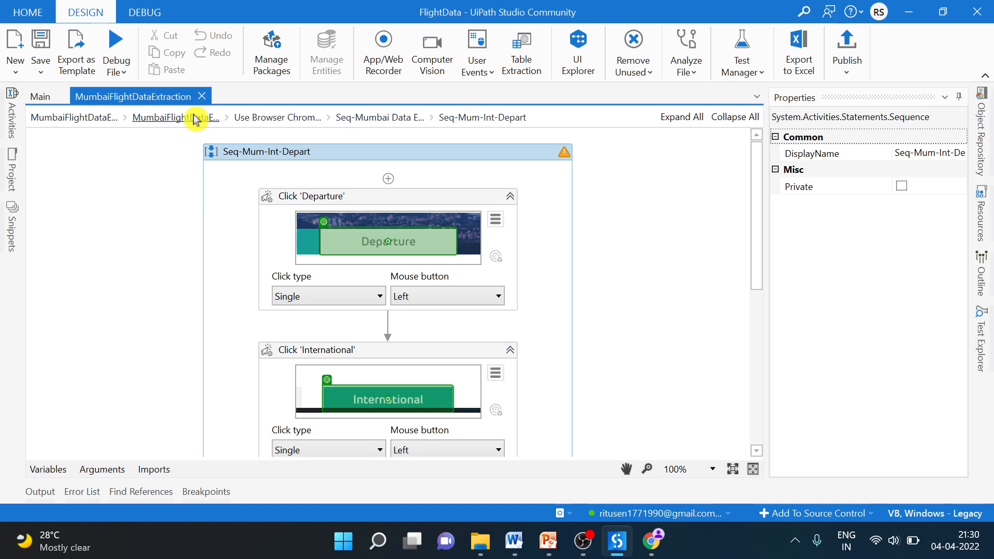
{"action": "left_click", "coordinate": [196, 119]}
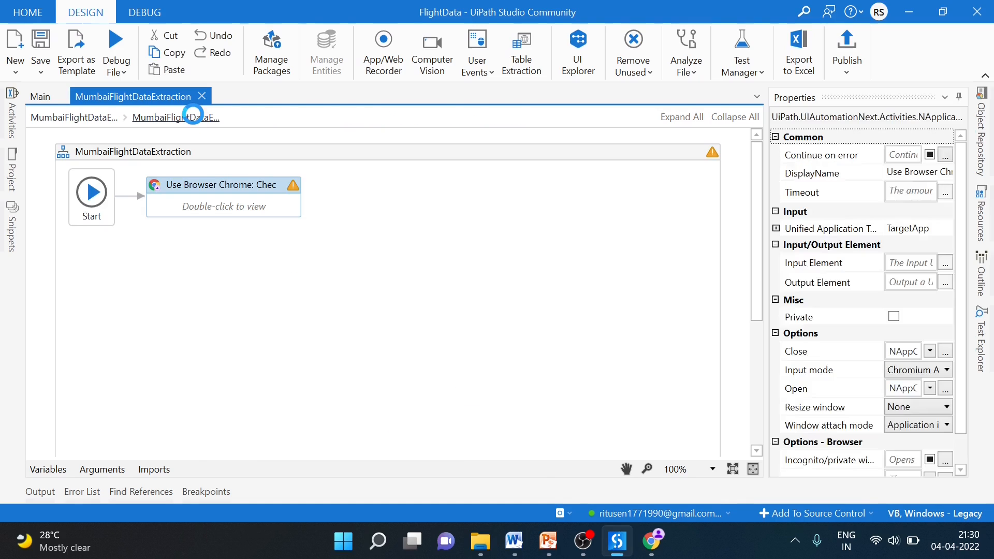
Step: Delete Mumbai.csv from the FlightData project folder in File Explorer, and switch back to UiPath Studio
{"action": "left_click", "coordinate": [481, 541]}
{"action": "left_click", "coordinate": [685, 488]}
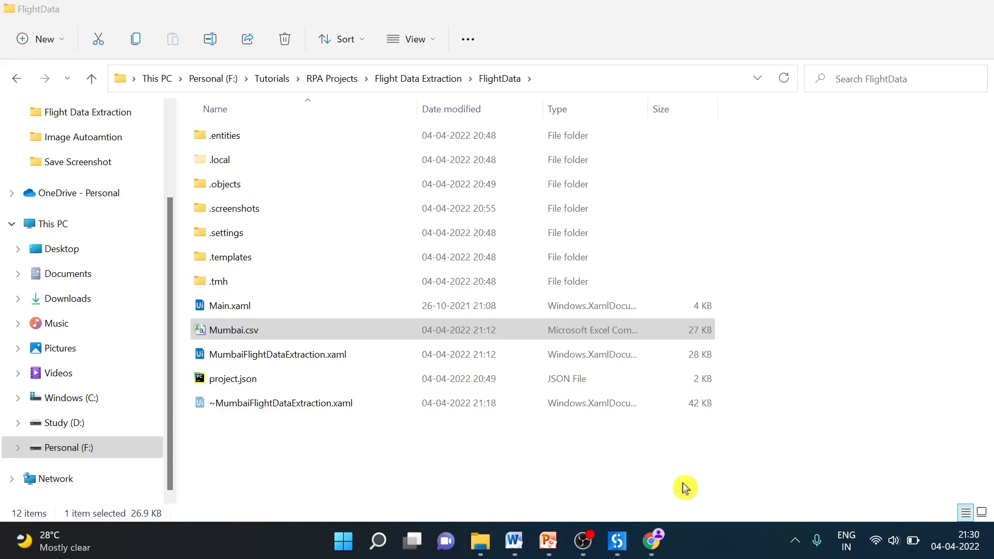
{"action": "key", "text": "Delete"}
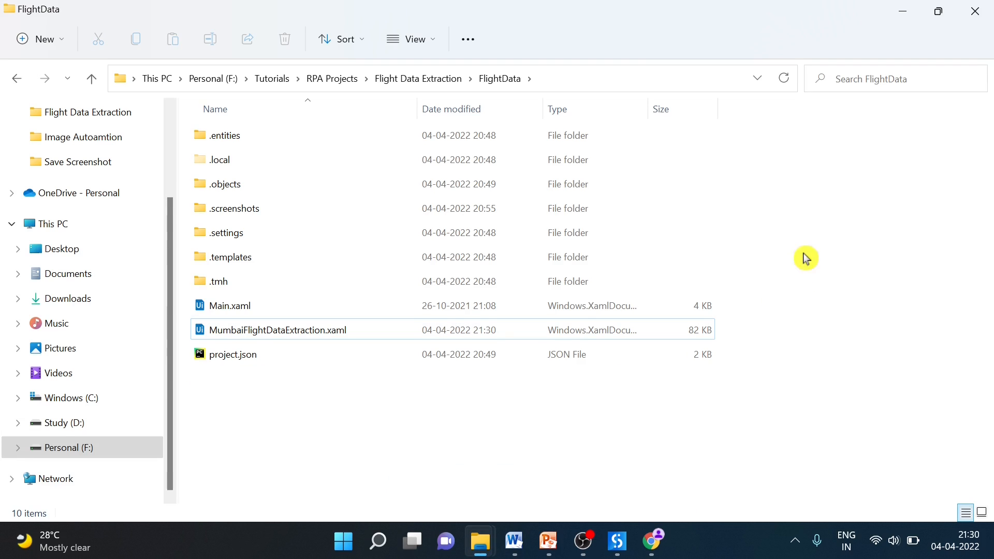
{"action": "left_click", "coordinate": [622, 541]}
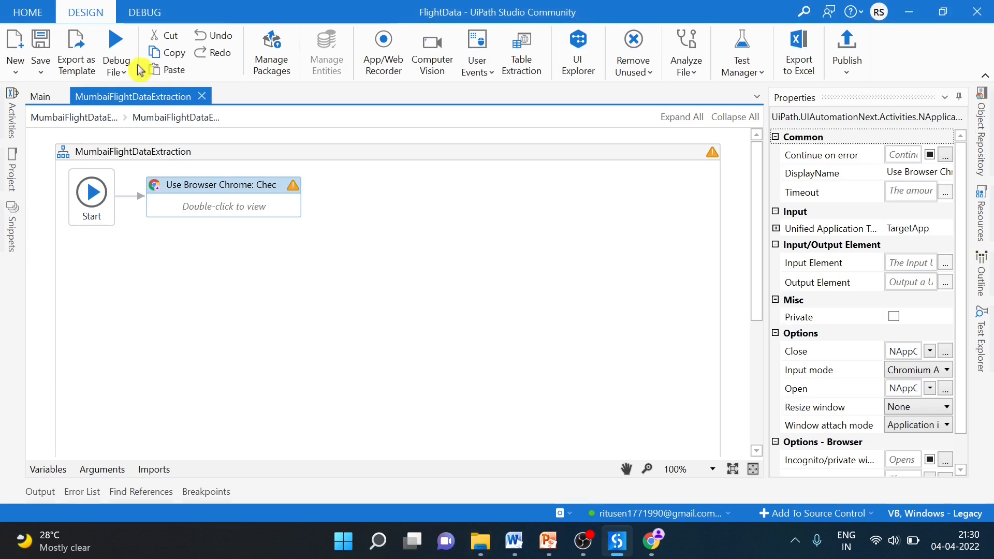
Step: Save the MumbaiFlightDataExtraction workflow and close all open Chrome windows
{"action": "left_click", "coordinate": [43, 41]}
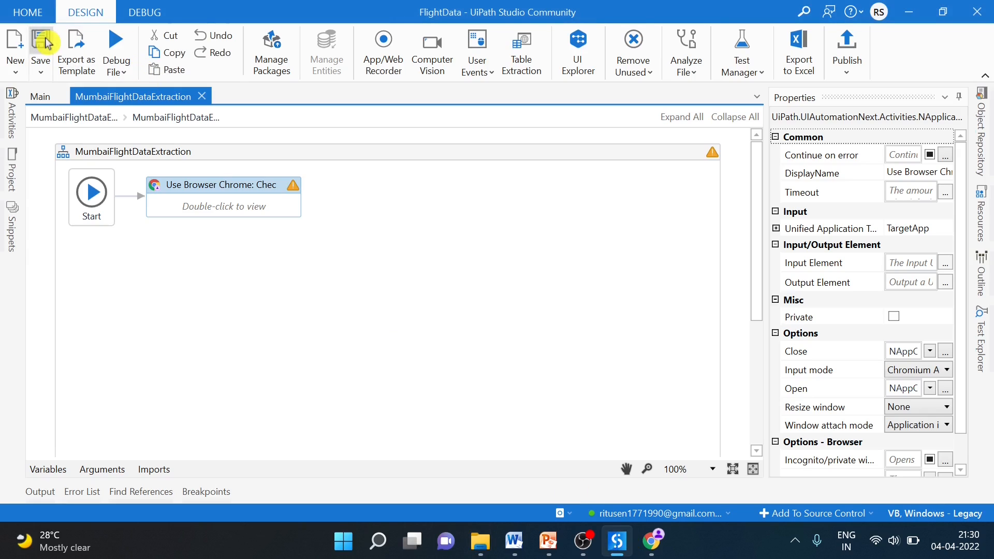
{"action": "right_click", "coordinate": [655, 549]}
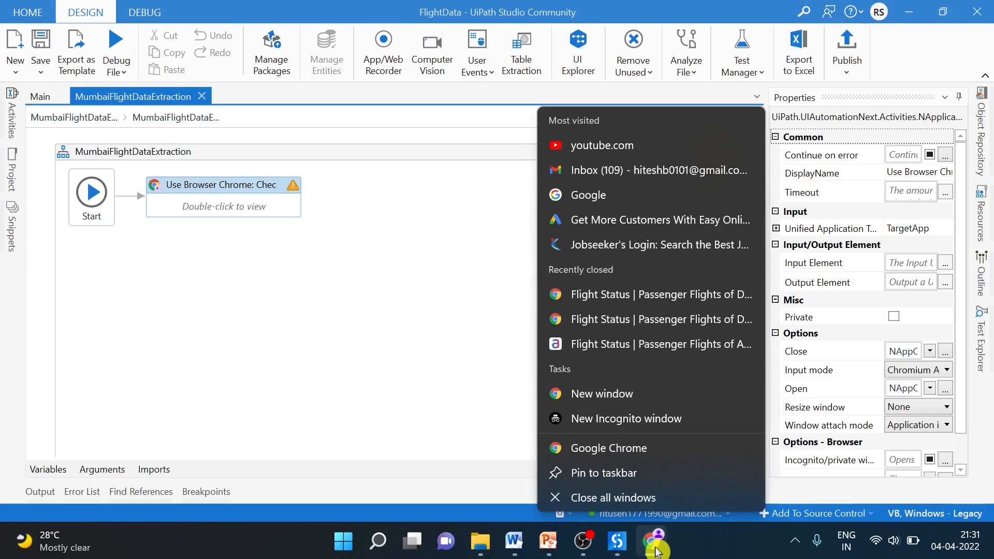
{"action": "left_click", "coordinate": [664, 498]}
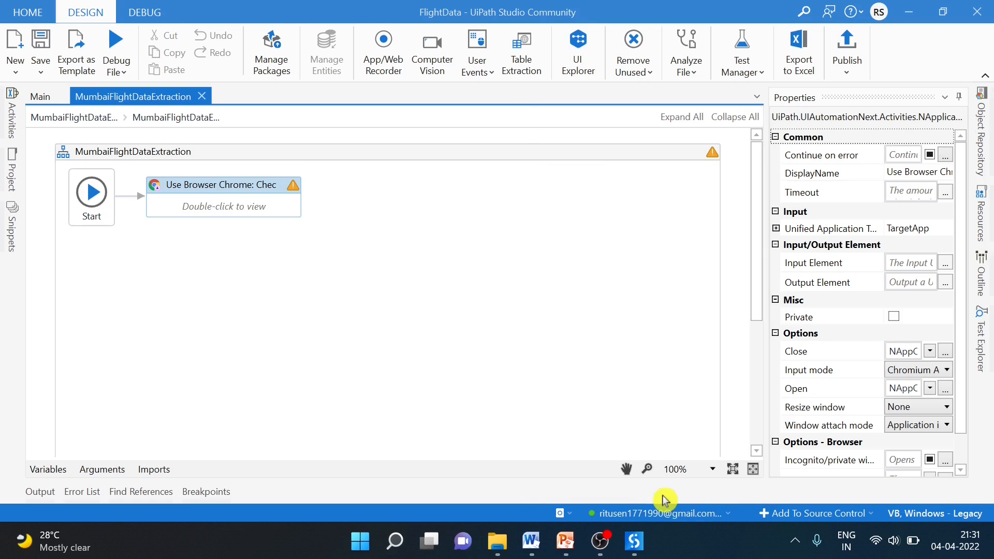
Step: Run the MumbaiFlightDataExtraction file and bring the Chrome window forward to follow the extraction
{"action": "left_click", "coordinate": [129, 75]}
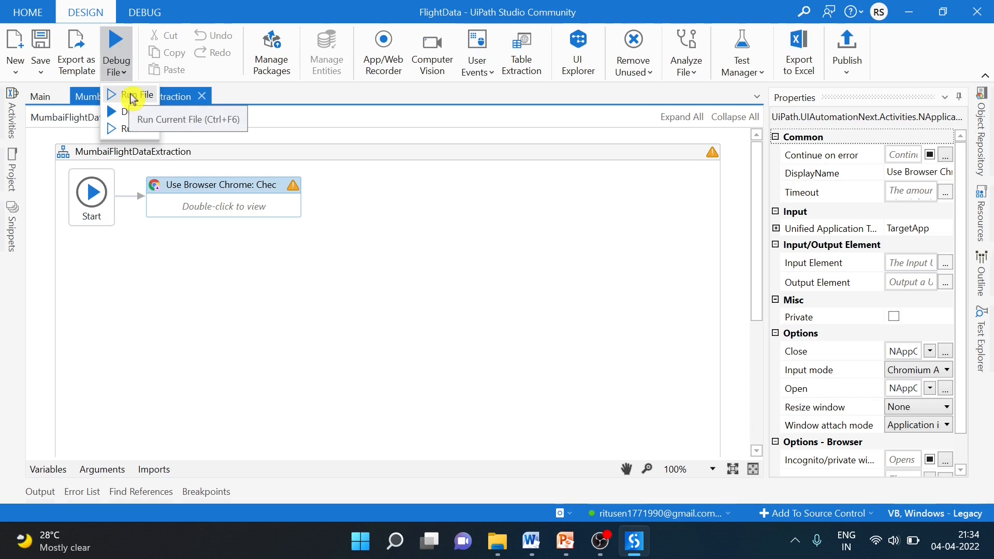
{"action": "left_click", "coordinate": [133, 98]}
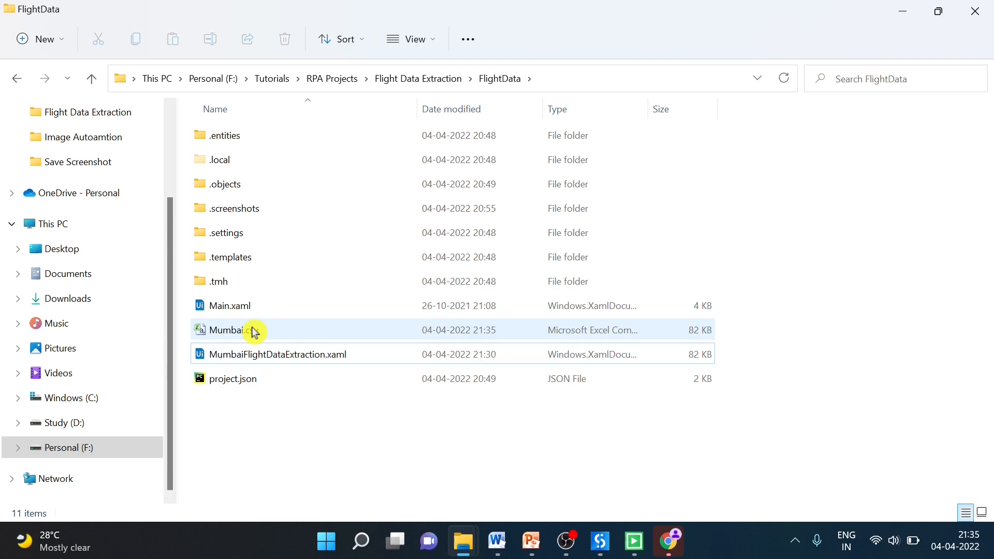
{"action": "left_click", "coordinate": [669, 541]}
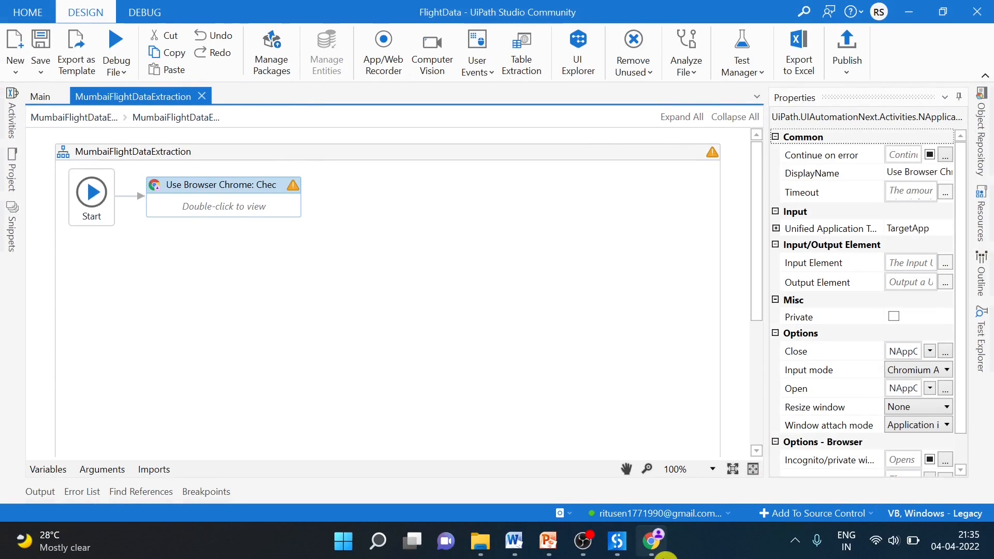
Step: Open the generated Mumbai.csv from the FlightData project folder in Excel and auto-fit the width of column A
{"action": "left_click", "coordinate": [480, 541]}
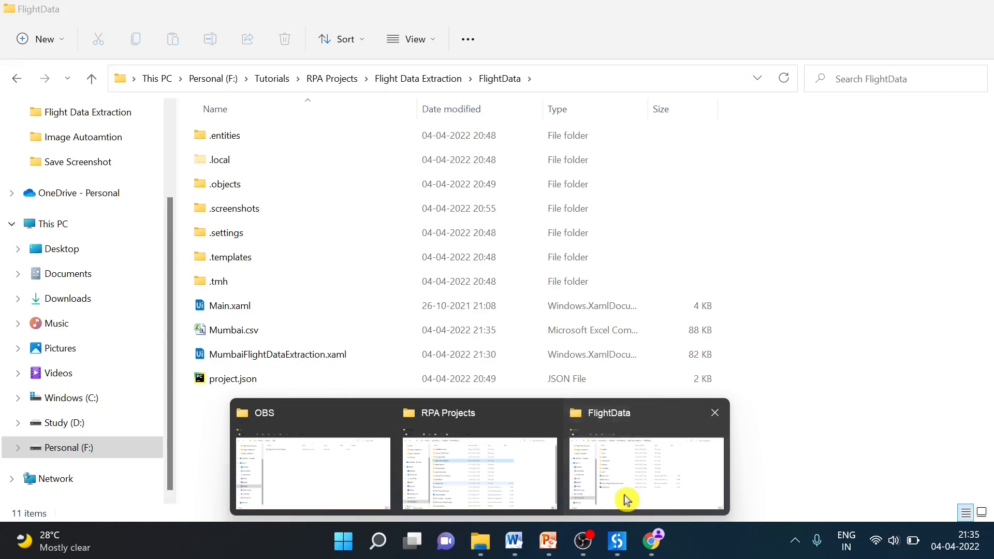
{"action": "left_click", "coordinate": [625, 498]}
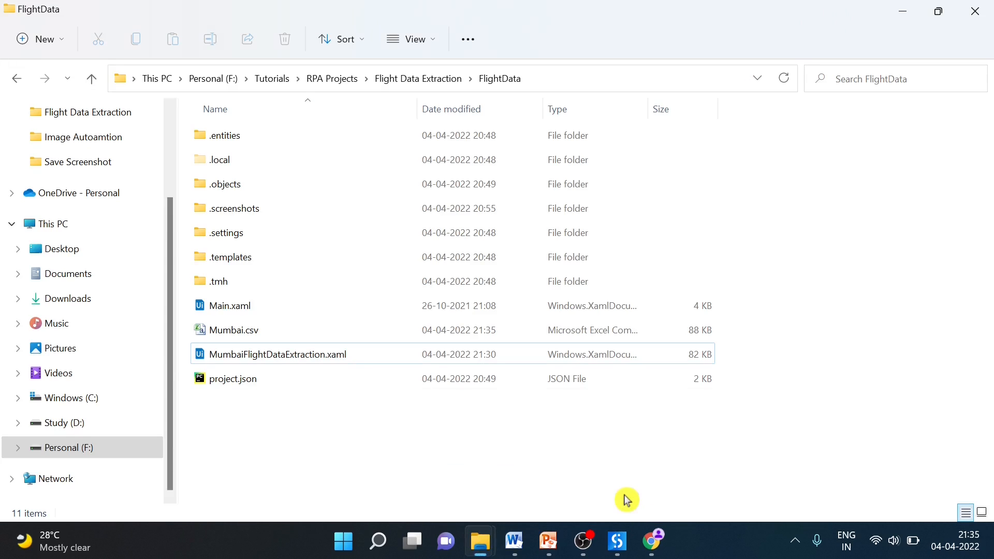
{"action": "double_click", "coordinate": [562, 337]}
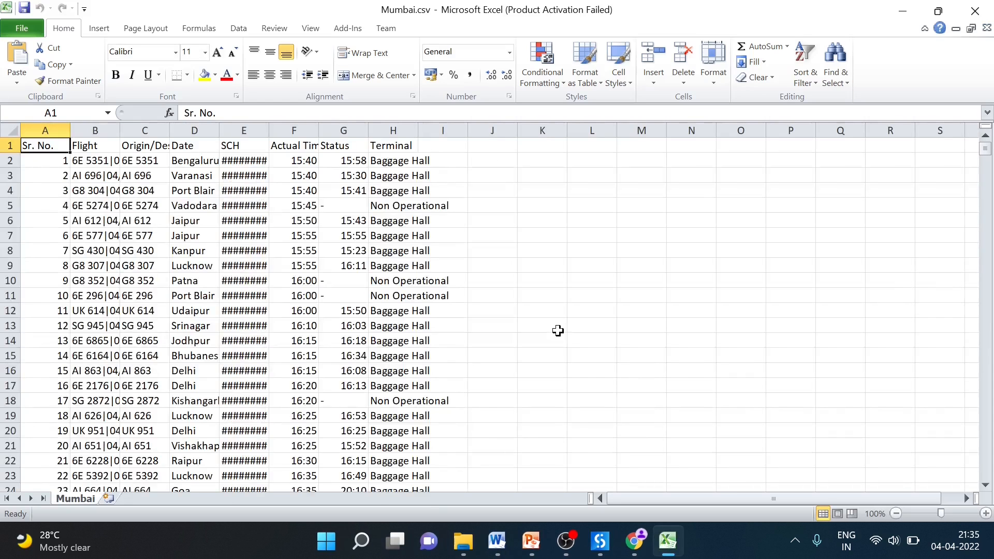
{"action": "double_click", "coordinate": [70, 130]}
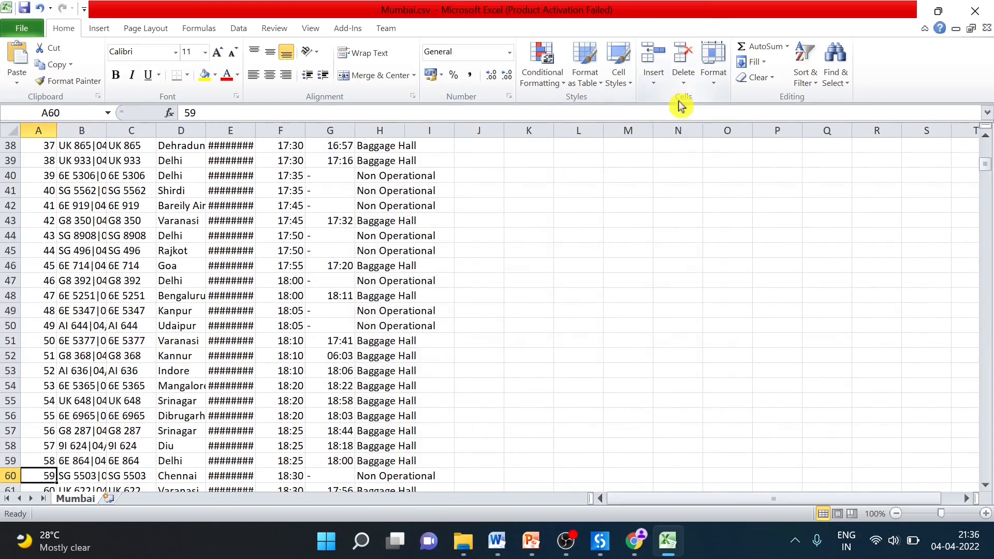
Step: Go down column A of the Mumbai sheet to the last extracted flight record
{"action": "key", "text": "ctrl+Down"}
{"action": "key", "text": "Down"}
{"action": "key", "text": "Down"}
{"action": "key", "text": "Down"}
{"action": "key", "text": "Down"}
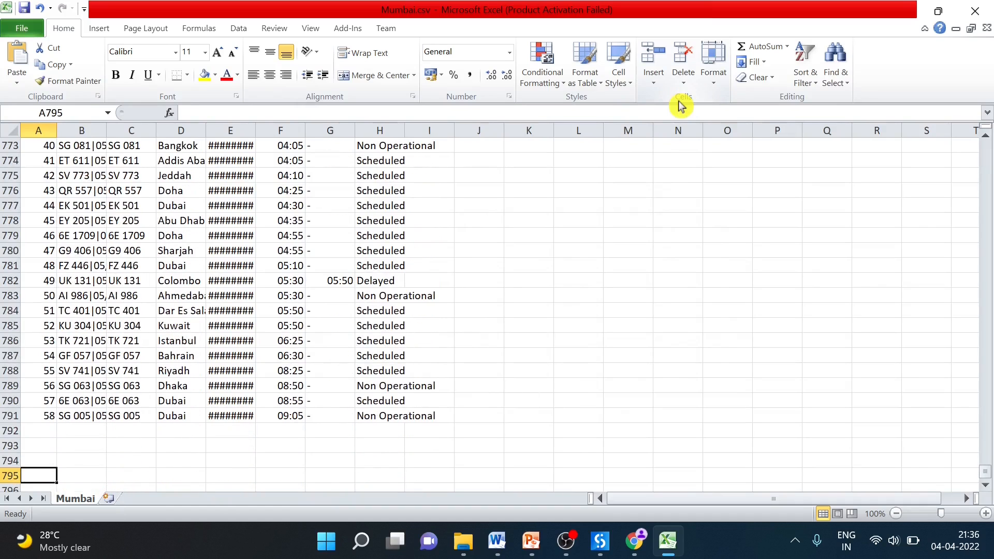
{"action": "key", "text": "Up"}
{"action": "key", "text": "Up"}
{"action": "key", "text": "Up"}
{"action": "key", "text": "Up"}
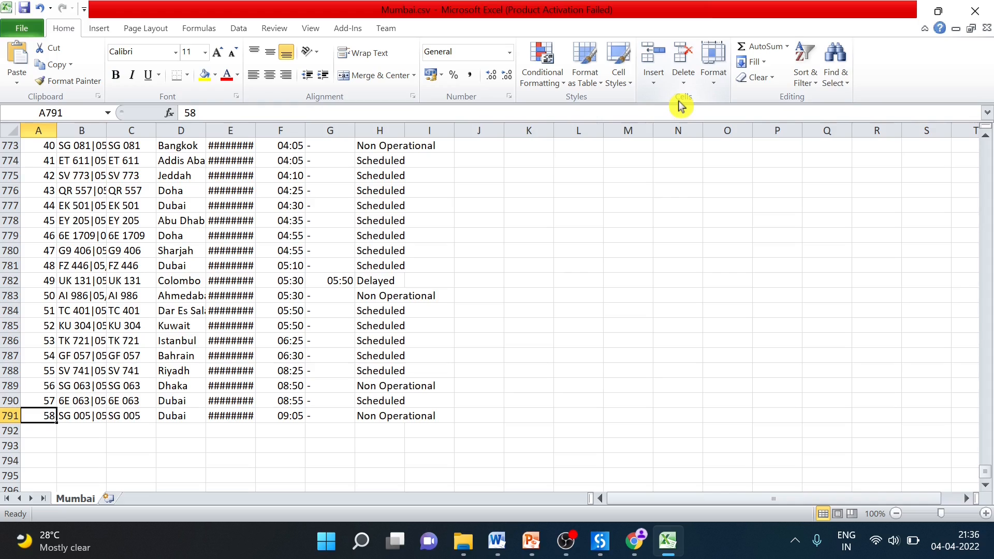
Step: Examine the extracted rows upward from the last record to the boundary between domestic and international departures
{"action": "key", "text": "Up"}
{"action": "key", "text": "Up"}
{"action": "key", "text": "Up"}
{"action": "key", "text": "Up"}
{"action": "key", "text": "Up"}
{"action": "key", "text": "Up"}
{"action": "key", "text": "Up"}
{"action": "key", "text": "Up"}
{"action": "key", "text": "Up"}
{"action": "key", "text": "Up"}
{"action": "key", "text": "Up"}
{"action": "key", "text": "Up"}
{"action": "key", "text": "Up"}
{"action": "key", "text": "Up"}
{"action": "key", "text": "Up"}
{"action": "key", "text": "Up"}
{"action": "key", "text": "Up"}
{"action": "key", "text": "Up"}
{"action": "key", "text": "Up"}
{"action": "key", "text": "Up"}
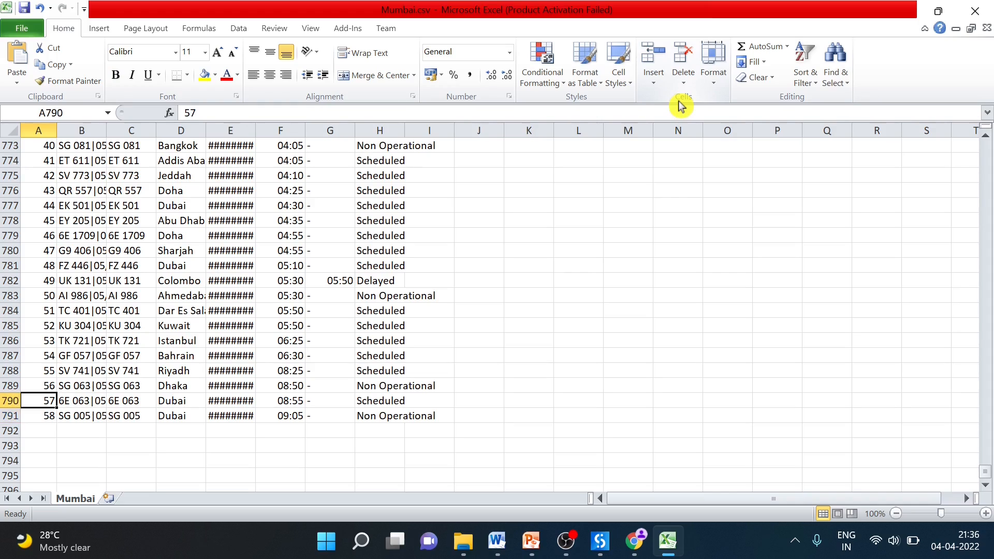
{"action": "key", "text": "Up"}
{"action": "key", "text": "Up"}
{"action": "key", "text": "Up"}
{"action": "key", "text": "Up"}
{"action": "key", "text": "Up"}
{"action": "key", "text": "Up"}
{"action": "key", "text": "Up"}
{"action": "key", "text": "Up"}
{"action": "key", "text": "Up"}
{"action": "key", "text": "Up"}
{"action": "key", "text": "Up"}
{"action": "key", "text": "Up"}
{"action": "key", "text": "Up"}
{"action": "key", "text": "Up"}
{"action": "key", "text": "Up"}
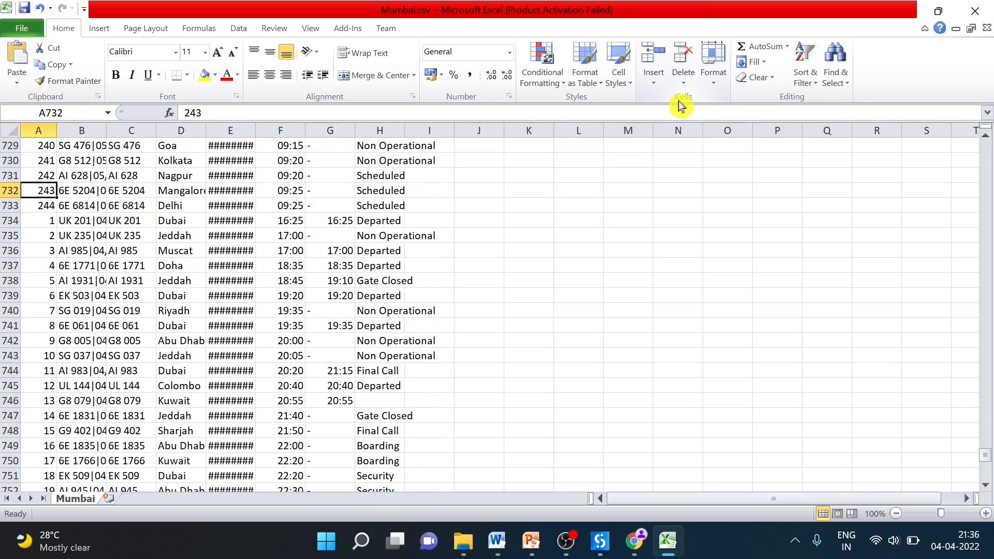
Step: Review the international departure records from the start of their block down to the end of the data
{"action": "key", "text": "Down"}
{"action": "key", "text": "Down"}
{"action": "key", "text": "Down"}
{"action": "key", "text": "Down"}
{"action": "key", "text": "Down"}
{"action": "key", "text": "Down"}
{"action": "key", "text": "Down"}
{"action": "key", "text": "Down"}
{"action": "key", "text": "Down"}
{"action": "key", "text": "Down"}
{"action": "key", "text": "Down"}
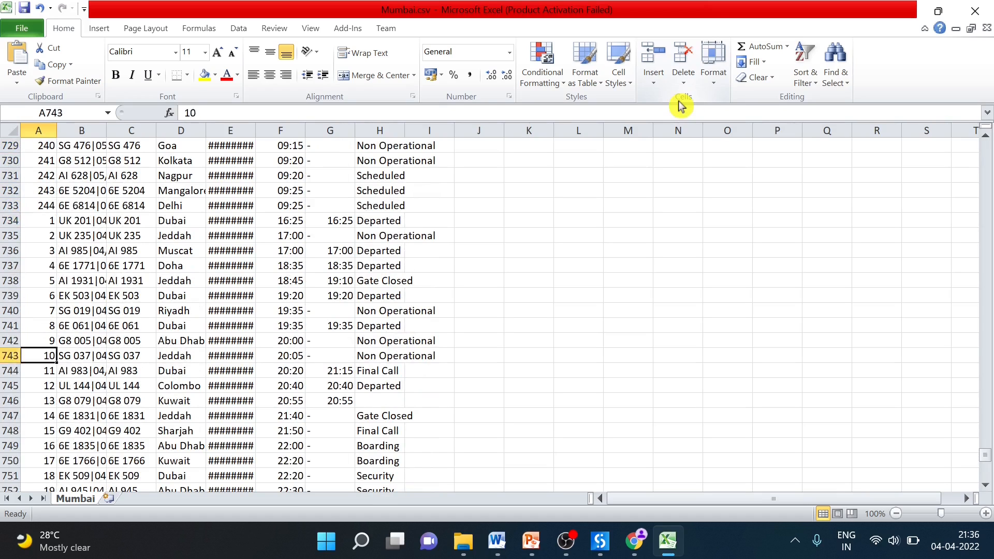
{"action": "key", "text": "Down"}
{"action": "key", "text": "Down"}
{"action": "key", "text": "Down"}
{"action": "key", "text": "Down"}
{"action": "key", "text": "Down"}
{"action": "key", "text": "Down"}
{"action": "key", "text": "Down"}
{"action": "key", "text": "Down"}
{"action": "key", "text": "Down"}
{"action": "key", "text": "Down"}
{"action": "key", "text": "Down"}
{"action": "key", "text": "Down"}
{"action": "key", "text": "Down"}
{"action": "key", "text": "Down"}
{"action": "key", "text": "Down"}
{"action": "key", "text": "Down"}
{"action": "key", "text": "Down"}
{"action": "key", "text": "Down"}
{"action": "key", "text": "Down"}
{"action": "key", "text": "Down"}
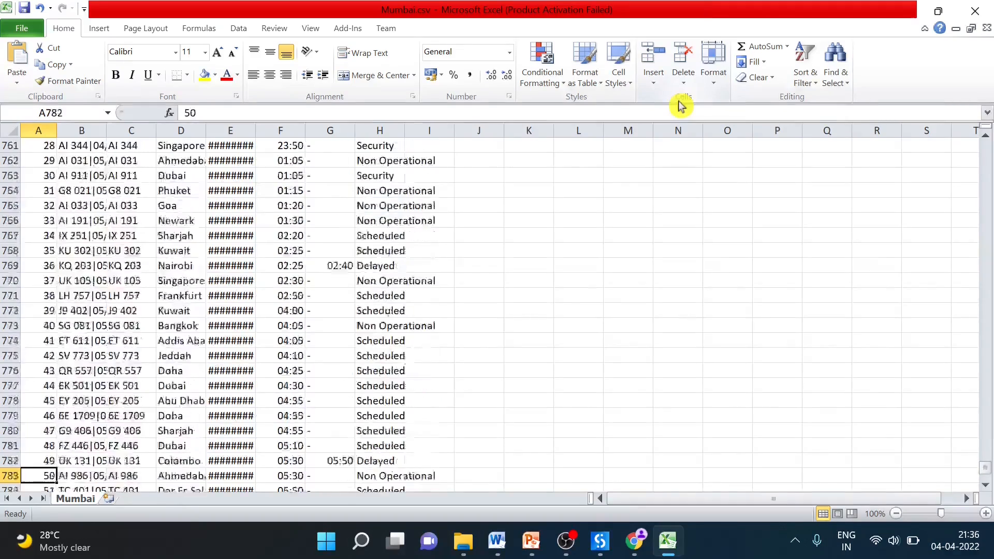
{"action": "key", "text": "Down"}
{"action": "key", "text": "Down"}
{"action": "key", "text": "Down"}
{"action": "key", "text": "Down"}
{"action": "key", "text": "Down"}
{"action": "key", "text": "Down"}
{"action": "key", "text": "Down"}
{"action": "key", "text": "Down"}
{"action": "key", "text": "Down"}
{"action": "key", "text": "Down"}
{"action": "key", "text": "Down"}
{"action": "key", "text": "Down"}
{"action": "key", "text": "Down"}
{"action": "key", "text": "Down"}
{"action": "key", "text": "Down"}
{"action": "key", "text": "Down"}
{"action": "key", "text": "Down"}
{"action": "key", "text": "Down"}
{"action": "key", "text": "Down"}
Step: Review the extracted records upward from the international departures through the preceding domestic block to row 568
{"action": "key", "text": "Up"}
{"action": "key", "text": "Up"}
{"action": "key", "text": "Up"}
{"action": "key", "text": "Up"}
{"action": "key", "text": "Up"}
{"action": "key", "text": "Up"}
{"action": "key", "text": "Up"}
{"action": "key", "text": "Up"}
{"action": "key", "text": "Up"}
{"action": "key", "text": "Up"}
{"action": "key", "text": "Up"}
{"action": "key", "text": "Up"}
{"action": "key", "text": "Up"}
{"action": "key", "text": "Up"}
{"action": "key", "text": "Up"}
{"action": "key", "text": "Up"}
{"action": "key", "text": "Up"}
{"action": "key", "text": "Up"}
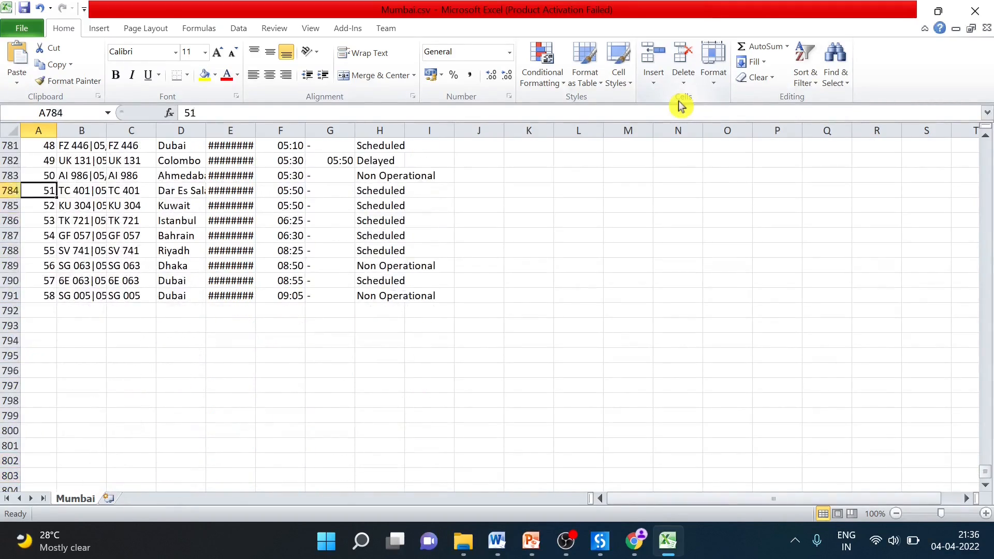
{"action": "key", "text": "Up"}
{"action": "key", "text": "Up"}
{"action": "key", "text": "Up"}
{"action": "key", "text": "Up"}
{"action": "key", "text": "Up"}
{"action": "key", "text": "Up"}
{"action": "key", "text": "Up"}
{"action": "key", "text": "Up"}
{"action": "key", "text": "Up"}
{"action": "key", "text": "Up"}
{"action": "key", "text": "Up"}
{"action": "key", "text": "Up"}
{"action": "key", "text": "Up"}
{"action": "key", "text": "Up"}
{"action": "key", "text": "Up"}
{"action": "key", "text": "Up"}
{"action": "key", "text": "Up"}
{"action": "key", "text": "Up"}
{"action": "key", "text": "Up"}
{"action": "key", "text": "Up"}
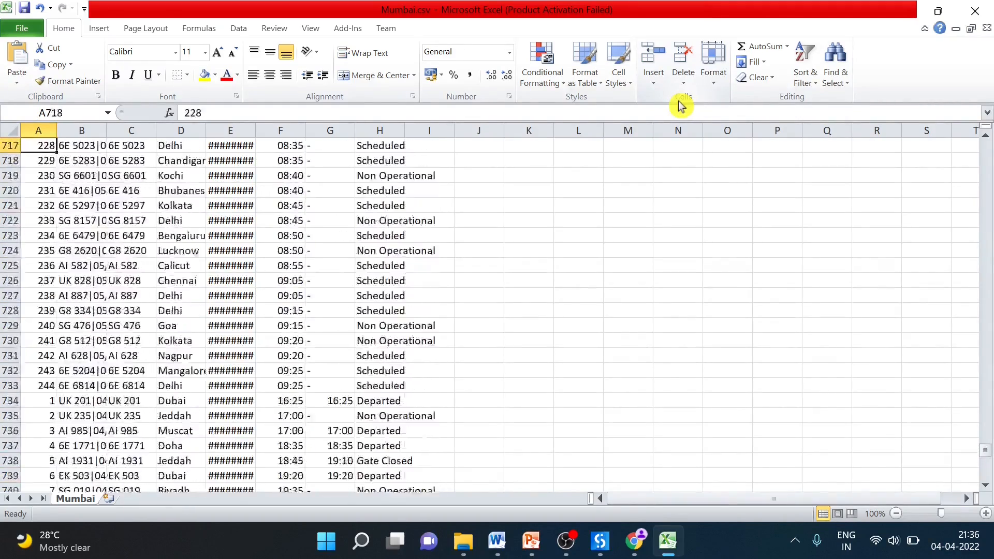
{"action": "key", "text": "Up"}
{"action": "key", "text": "Up"}
{"action": "key", "text": "Up"}
{"action": "key", "text": "Up"}
{"action": "key", "text": "Up"}
{"action": "key", "text": "Up"}
{"action": "key", "text": "Up"}
{"action": "key", "text": "Up"}
{"action": "key", "text": "Up"}
{"action": "key", "text": "Up"}
{"action": "key", "text": "Up"}
{"action": "key", "text": "Up"}
{"action": "key", "text": "Up"}
{"action": "key", "text": "Up"}
{"action": "key", "text": "Up"}
{"action": "key", "text": "Up"}
{"action": "key", "text": "Up"}
{"action": "key", "text": "Up"}
{"action": "key", "text": "Up"}
{"action": "key", "text": "Up"}
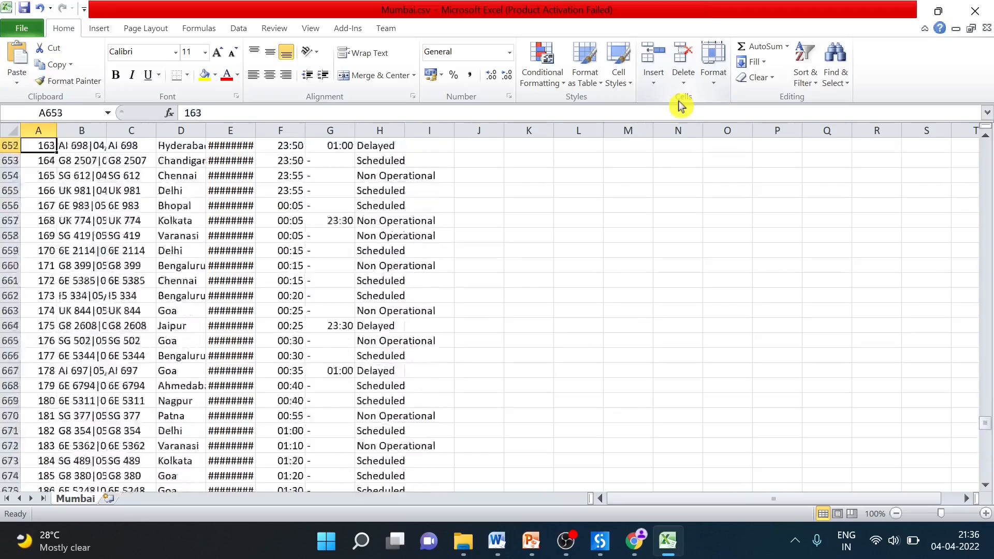
{"action": "key", "text": "Up"}
{"action": "key", "text": "Up"}
{"action": "key", "text": "Up"}
{"action": "key", "text": "Up"}
{"action": "key", "text": "Up"}
{"action": "key", "text": "Up"}
{"action": "key", "text": "Up"}
{"action": "key", "text": "Up"}
{"action": "key", "text": "Up"}
{"action": "key", "text": "Up"}
{"action": "key", "text": "Up"}
{"action": "key", "text": "Up"}
{"action": "key", "text": "Up"}
{"action": "key", "text": "Up"}
{"action": "key", "text": "Up"}
{"action": "key", "text": "Up"}
{"action": "key", "text": "Up"}
{"action": "key", "text": "Up"}
{"action": "key", "text": "Up"}
{"action": "key", "text": "Up"}
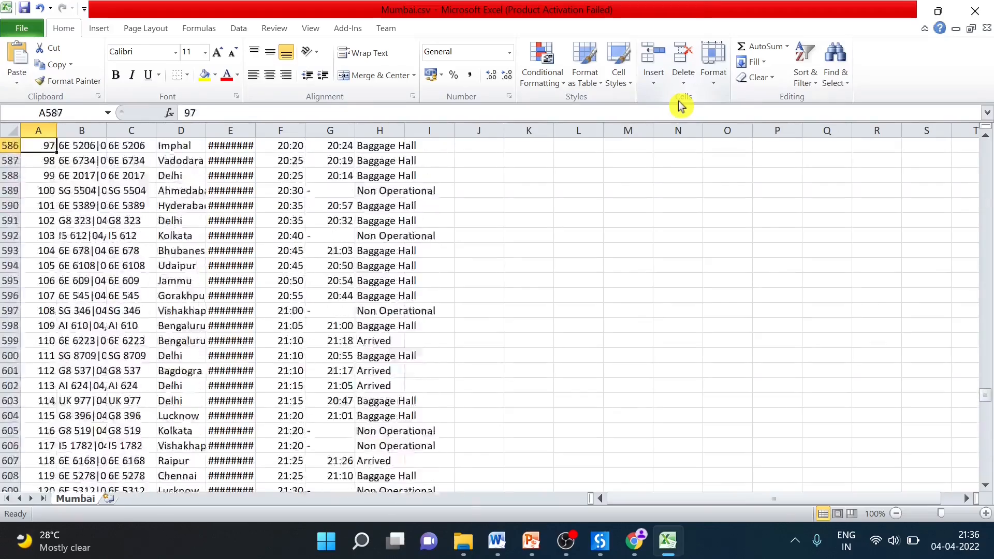
{"action": "key", "text": "Up"}
{"action": "key", "text": "Up"}
{"action": "key", "text": "Up"}
{"action": "key", "text": "Up"}
{"action": "key", "text": "Up"}
{"action": "key", "text": "Up"}
{"action": "key", "text": "Up"}
{"action": "key", "text": "Up"}
{"action": "key", "text": "Up"}
{"action": "key", "text": "Up"}
{"action": "key", "text": "Up"}
{"action": "key", "text": "Up"}
{"action": "key", "text": "Up"}
{"action": "key", "text": "Up"}
{"action": "key", "text": "Up"}
{"action": "key", "text": "Up"}
{"action": "key", "text": "Up"}
{"action": "key", "text": "Up"}
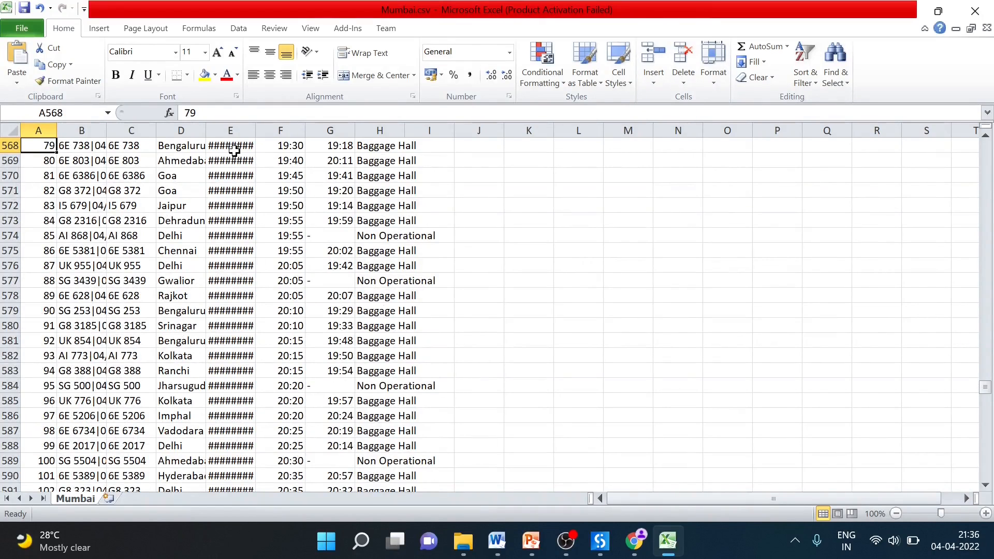
Step: Auto-fit the width of all columns in the Mumbai sheet and return to the header row in column B
{"action": "left_click", "coordinate": [13, 132]}
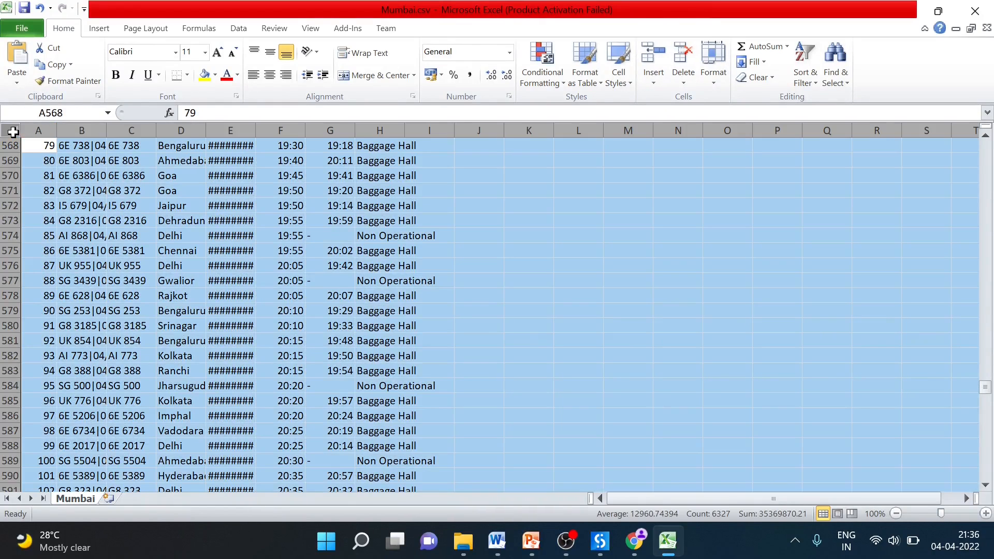
{"action": "double_click", "coordinate": [106, 128]}
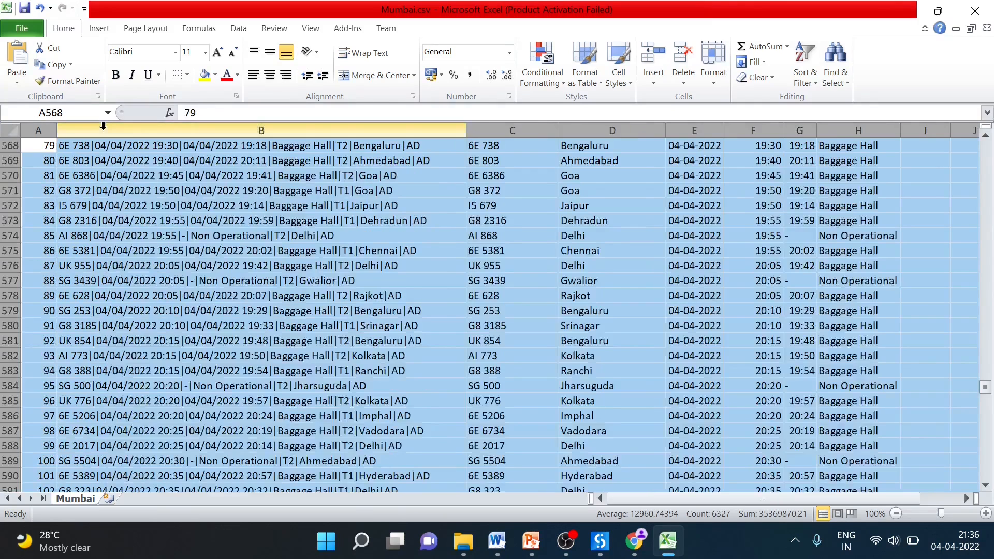
{"action": "left_click", "coordinate": [436, 222]}
{"action": "key", "text": "ctrl+Up"}
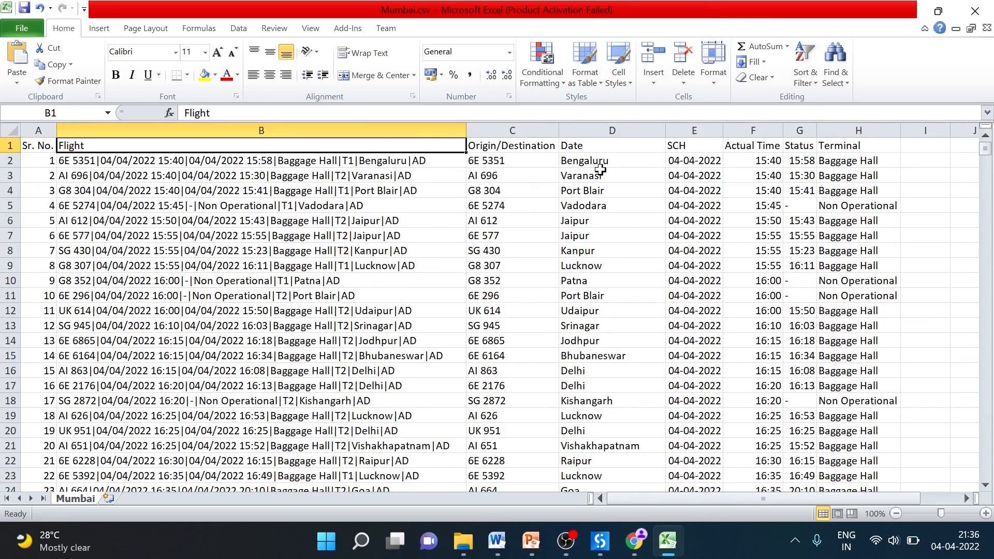
Step: Switch to UiPath Studio and open the Seq-Mum-Dom-Arrival sequence inside the Use Browser Chrome activity
{"action": "left_click", "coordinate": [602, 544]}
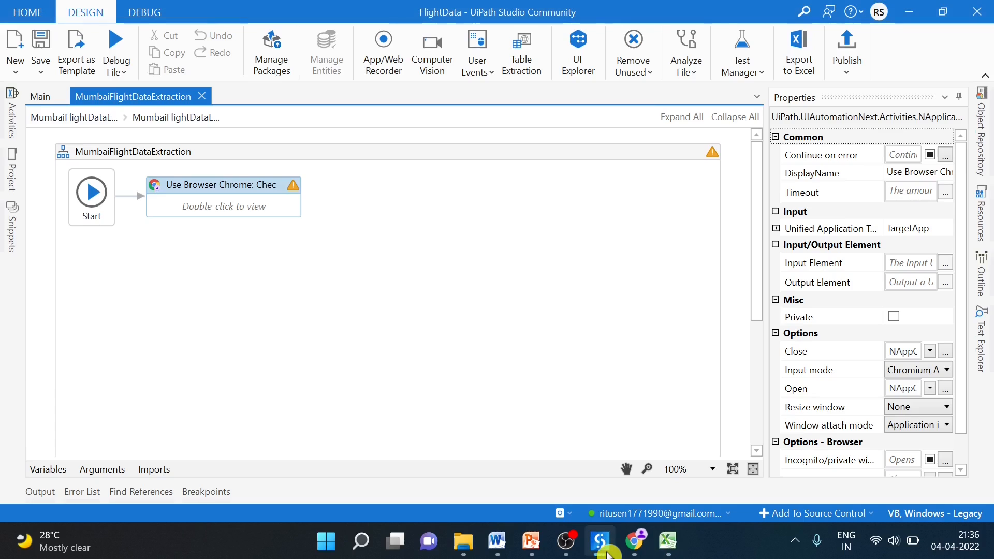
{"action": "left_click", "coordinate": [245, 194]}
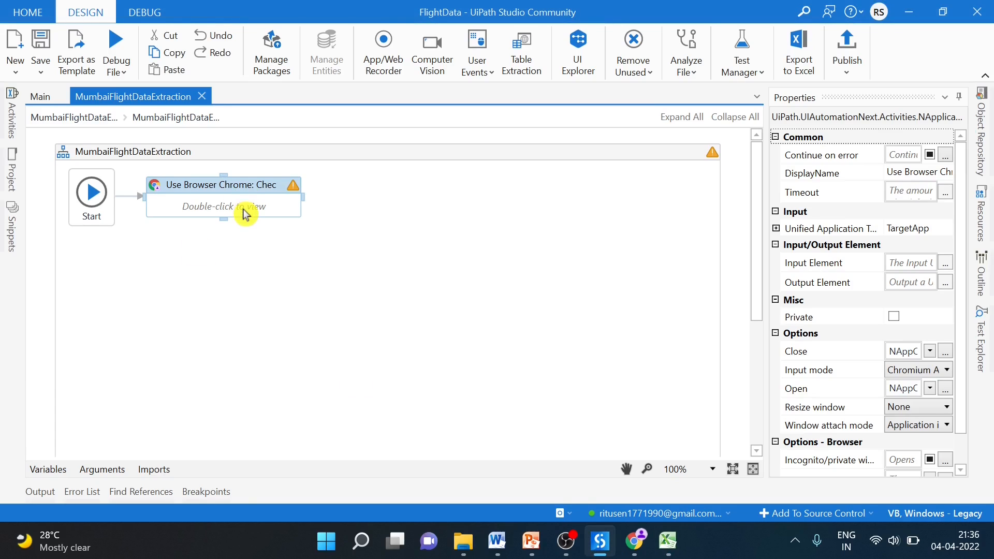
{"action": "double_click", "coordinate": [243, 209]}
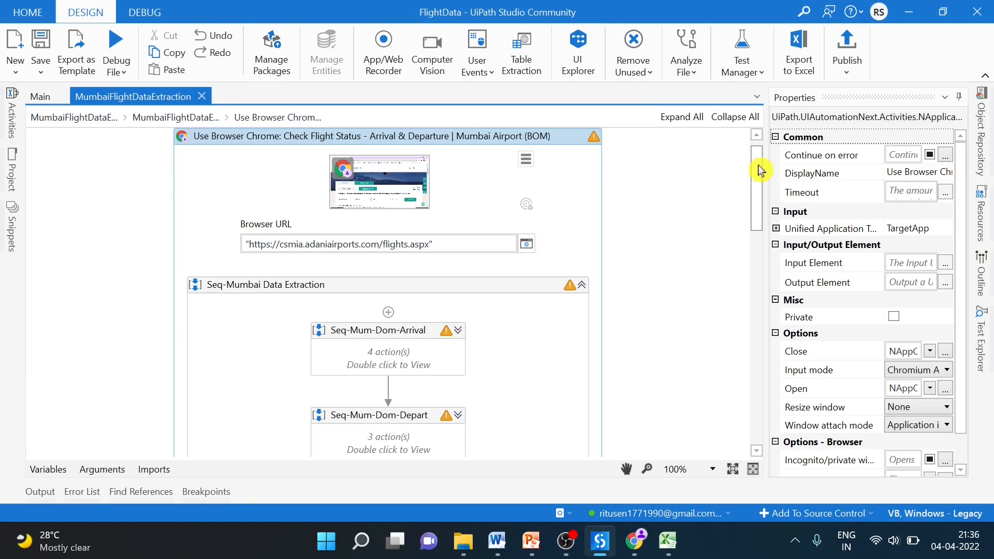
{"action": "left_click_drag", "start_coordinate": [759, 167], "coordinate": [756, 140]}
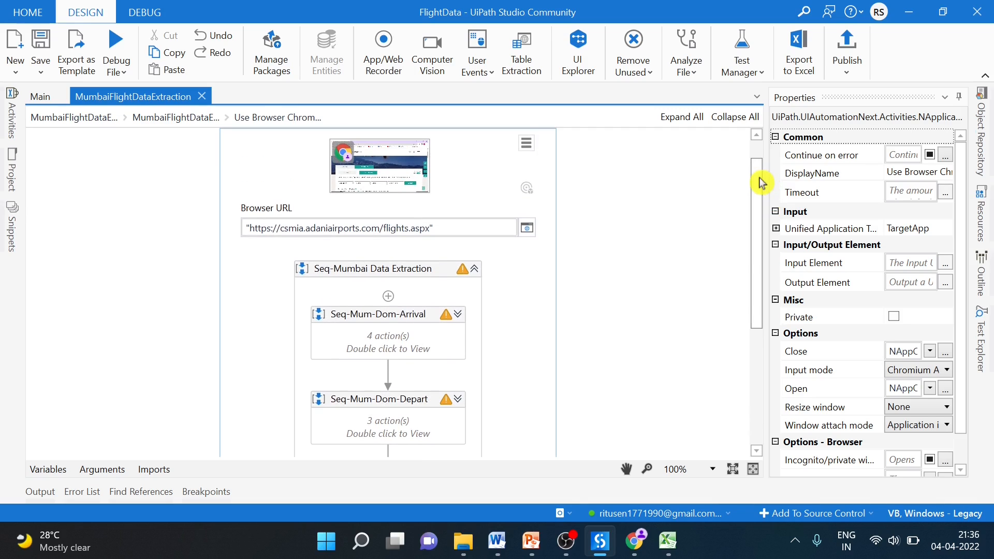
{"action": "left_click", "coordinate": [439, 341]}
{"action": "double_click", "coordinate": [439, 340]}
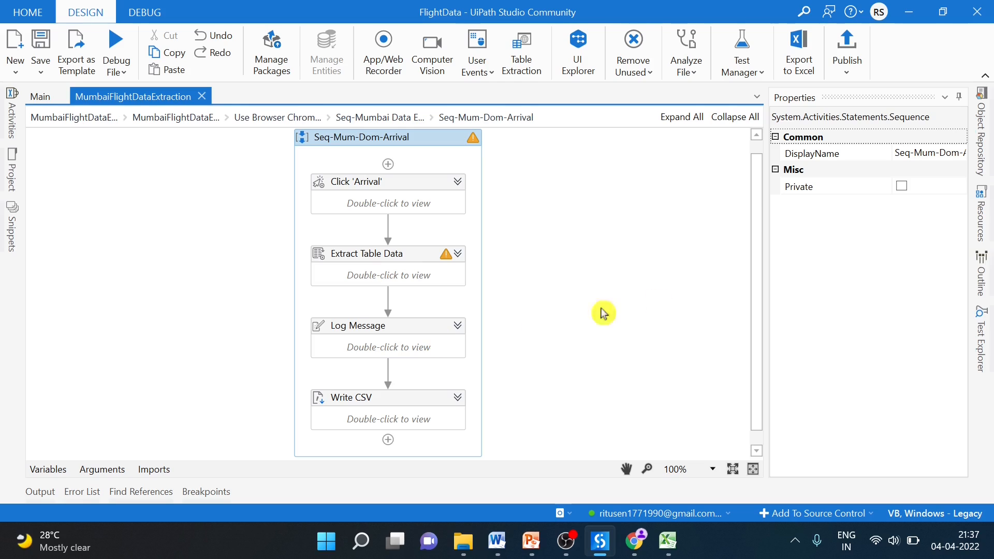
Step: Check the output variable of the Extract Table Data activity and return to the Seq-Mum-Dom-Arrival sequence
{"action": "left_click_drag", "start_coordinate": [760, 199], "coordinate": [766, 300]}
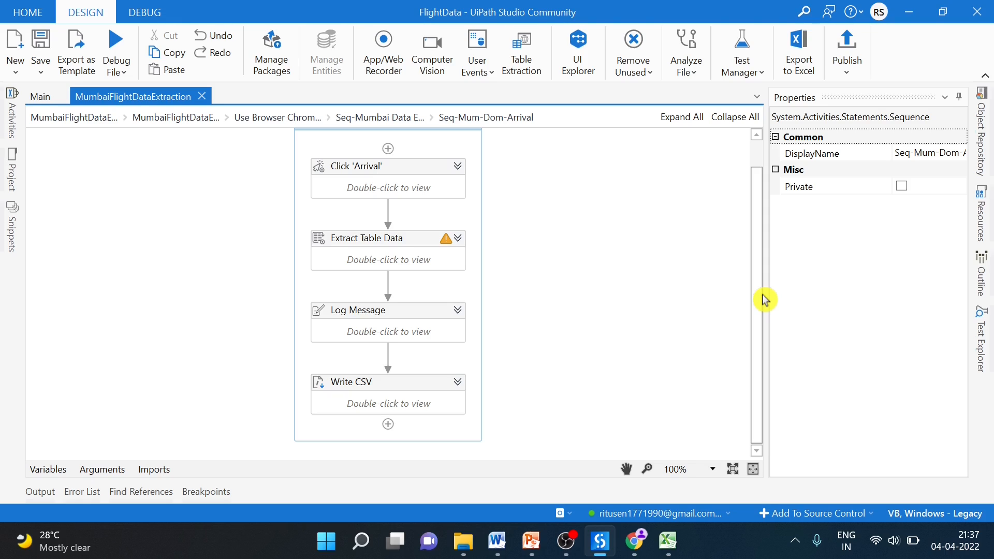
{"action": "left_click", "coordinate": [418, 251]}
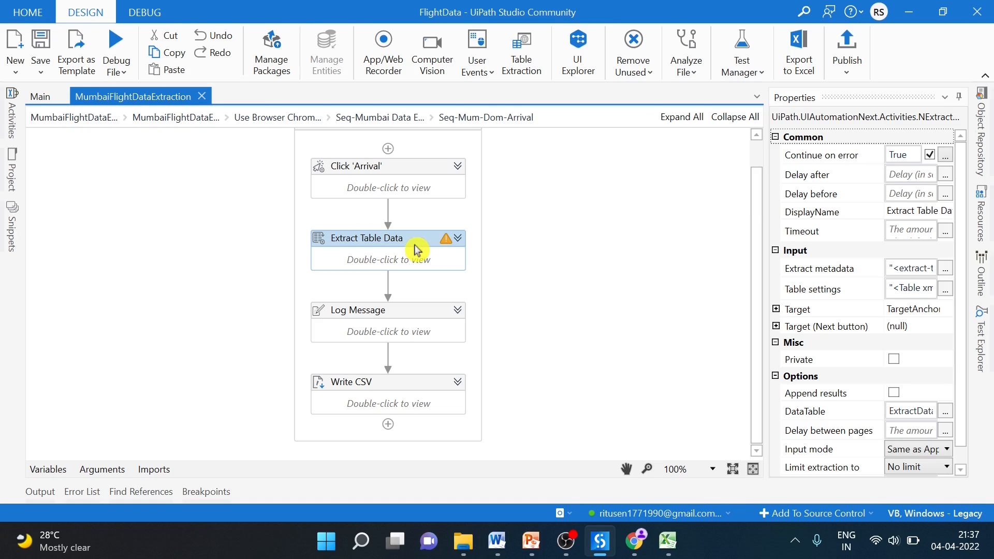
{"action": "double_click", "coordinate": [418, 251]}
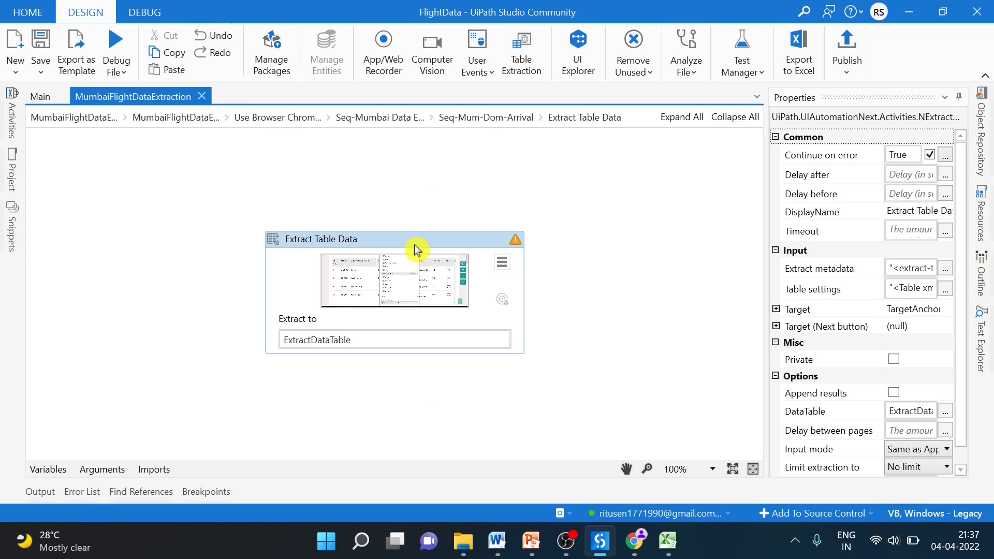
{"action": "left_click", "coordinate": [376, 344]}
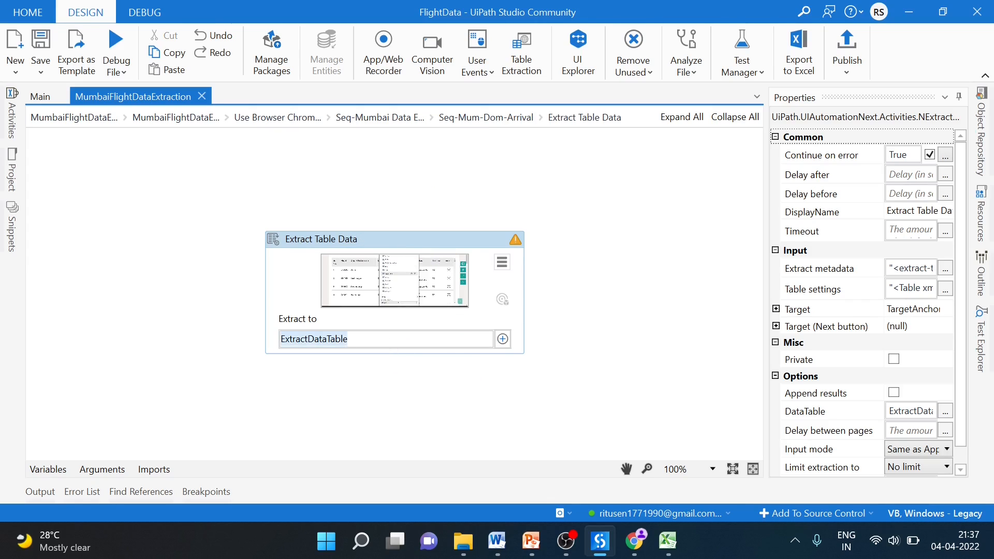
{"action": "left_click", "coordinate": [503, 120]}
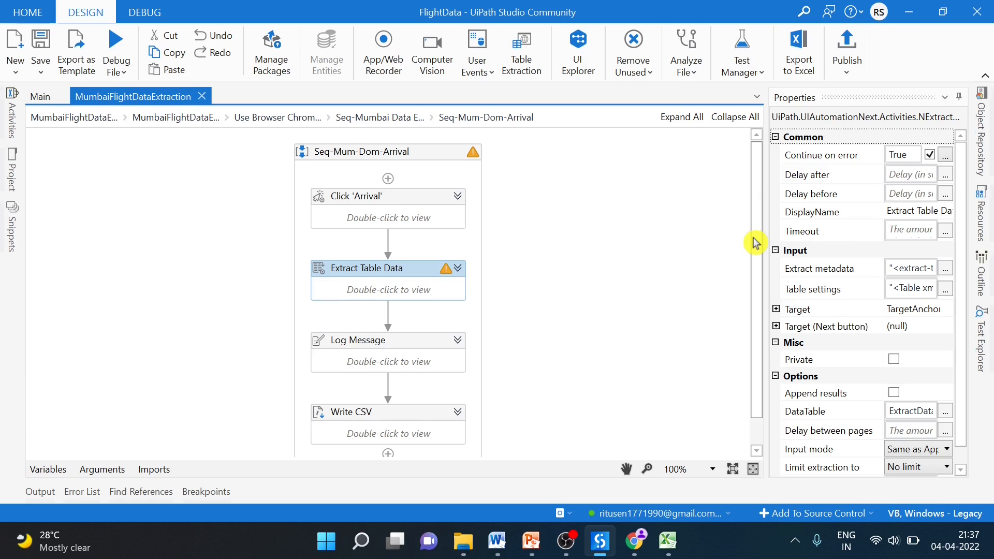
Step: Add an Add Data Column activity to the Seq-Mum-Dom-Arrival sequence
{"action": "left_click", "coordinate": [433, 158]}
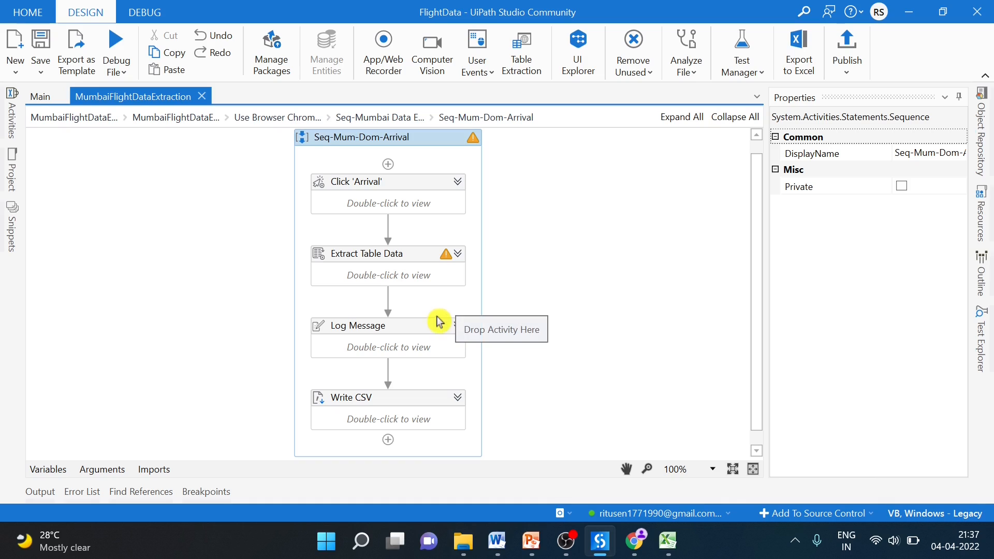
{"action": "left_click", "coordinate": [392, 308]}
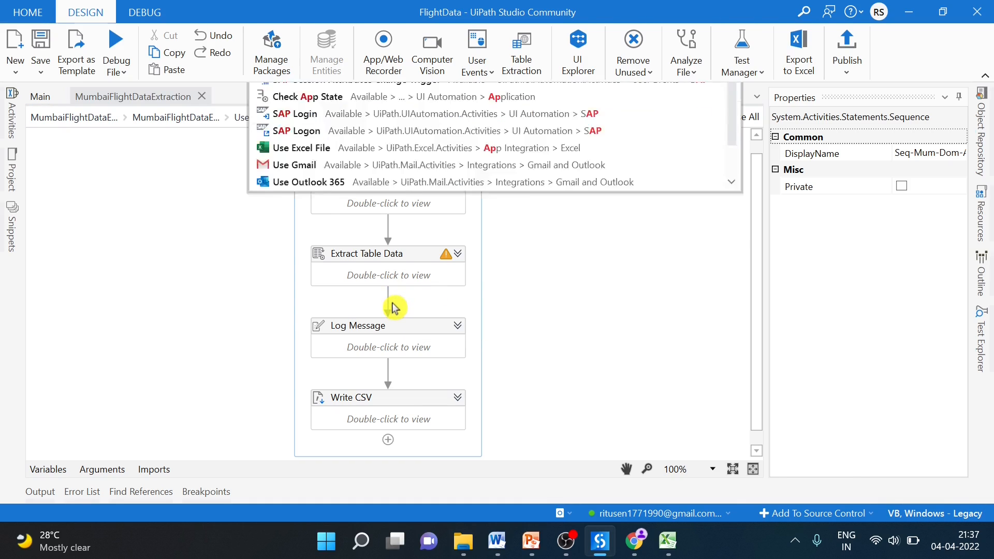
{"action": "left_click", "coordinate": [595, 429]}
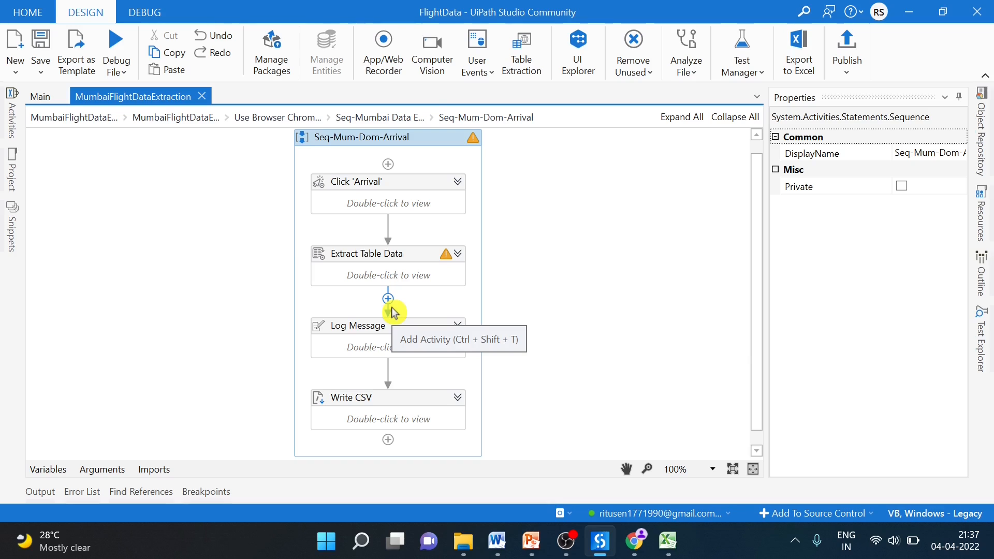
{"action": "left_click", "coordinate": [392, 307]}
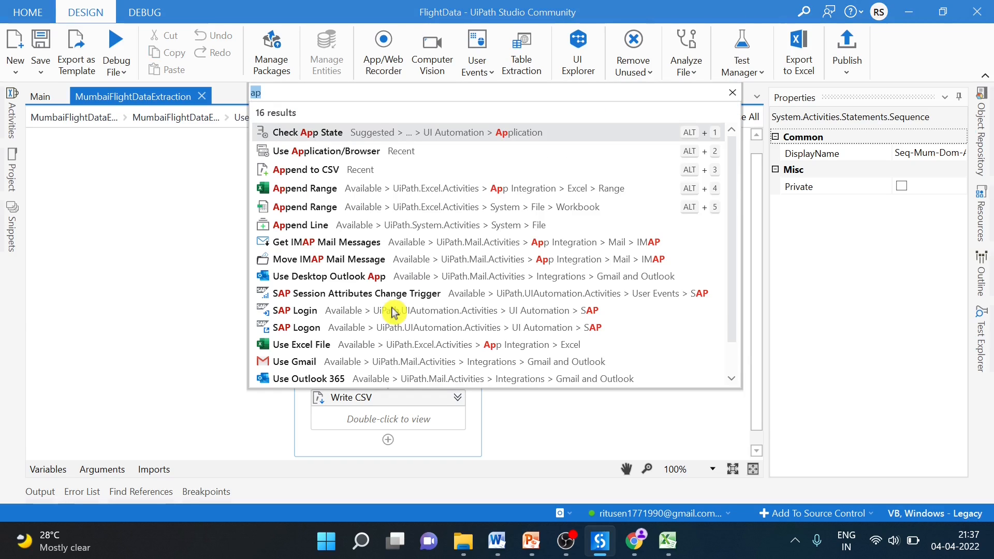
{"action": "type", "text": "Add col"}
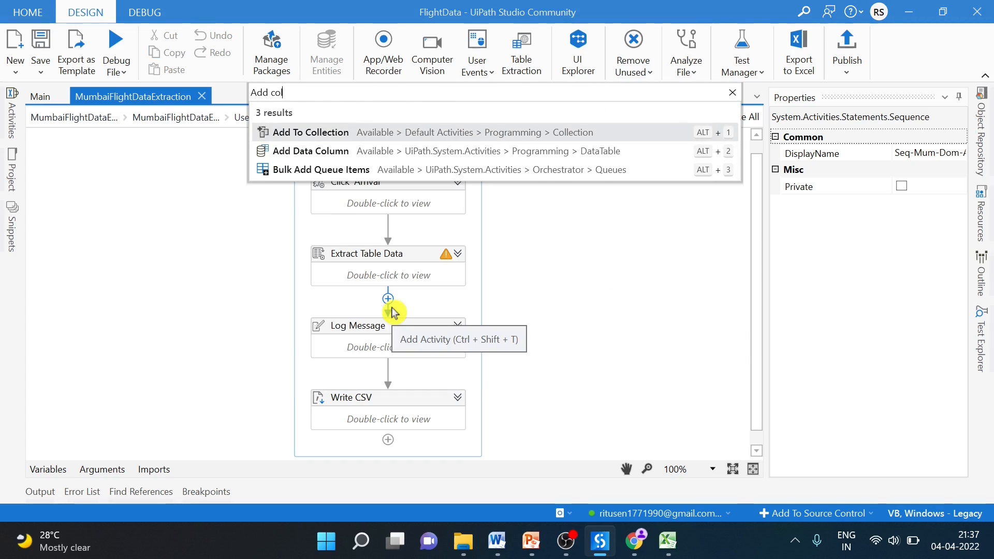
{"action": "key", "text": "Down"}
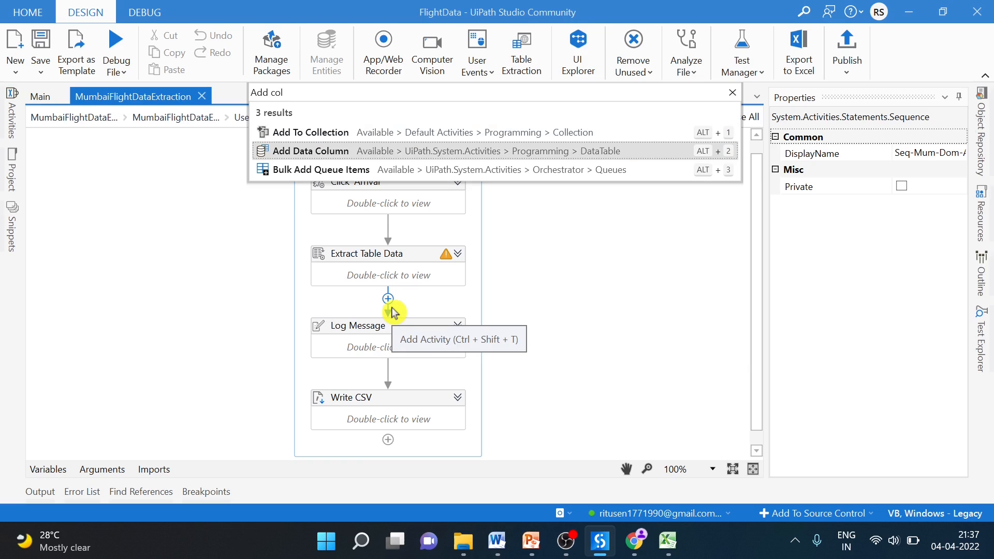
{"action": "key", "text": "Return"}
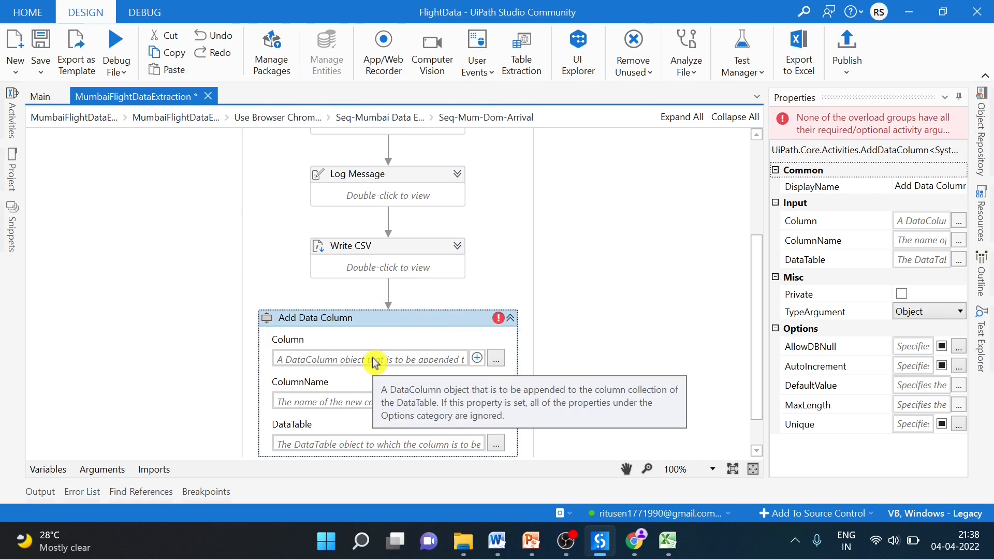
Step: Name the new data column "Category" and move the Add Data Column activity between Log Message and Write CSV
{"action": "left_click", "coordinate": [318, 402]}
{"action": "type", "text": "\"Categor"}
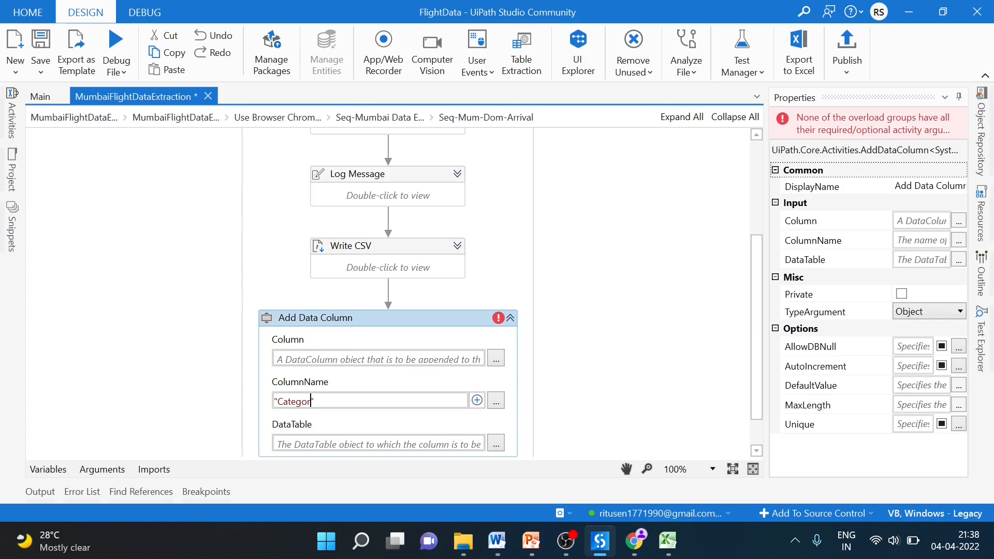
{"action": "type", "text": "y"}
{"action": "left_click", "coordinate": [373, 445]}
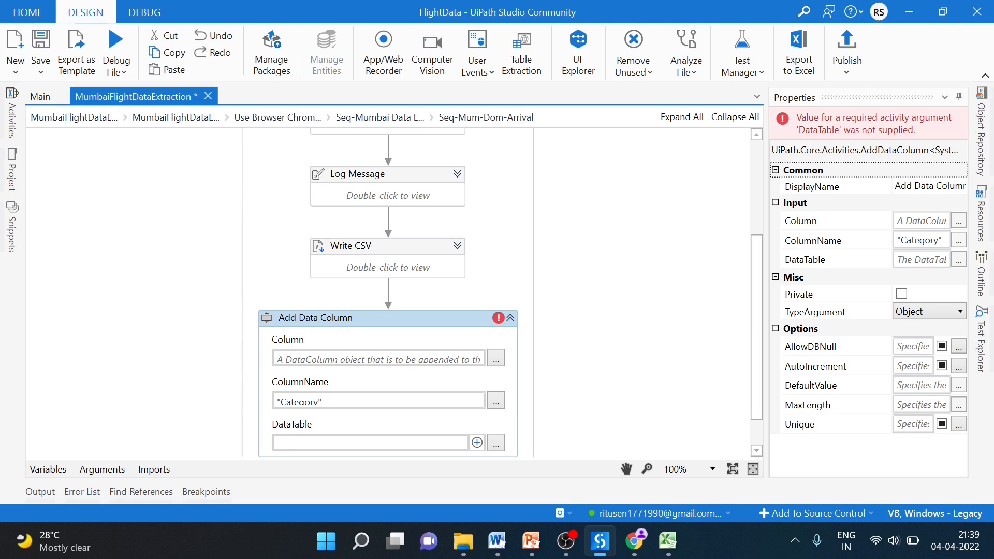
{"action": "left_click_drag", "start_coordinate": [395, 318], "coordinate": [425, 228]}
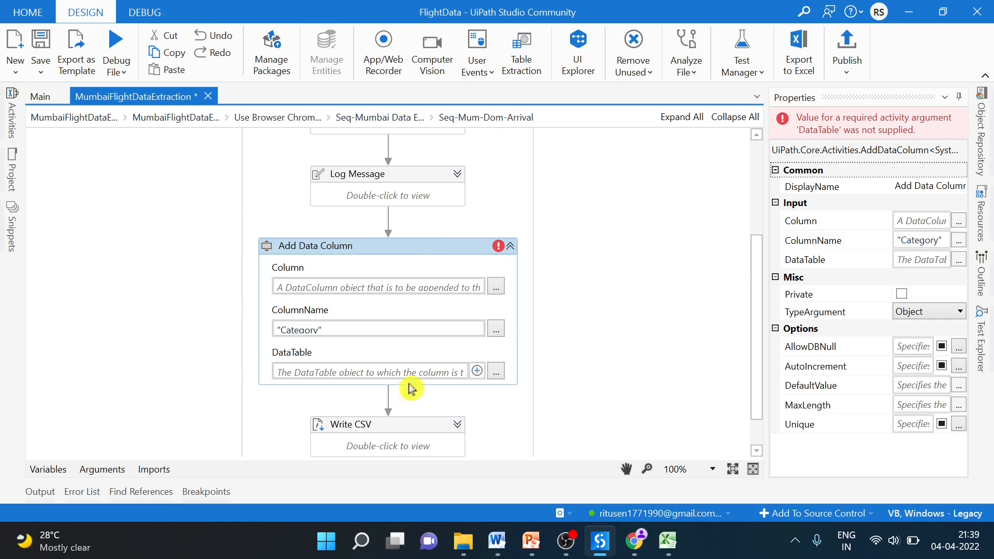
Step: Check the Write CSV activity's properties and set the Add Data Column activity's DataTable to ExtractDataTable
{"action": "left_click", "coordinate": [388, 422]}
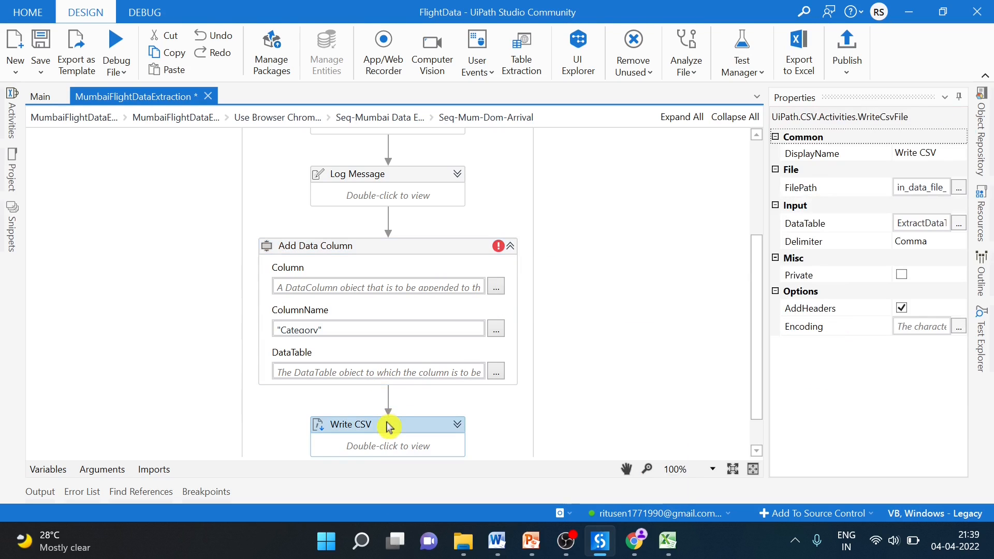
{"action": "left_click", "coordinate": [394, 373]}
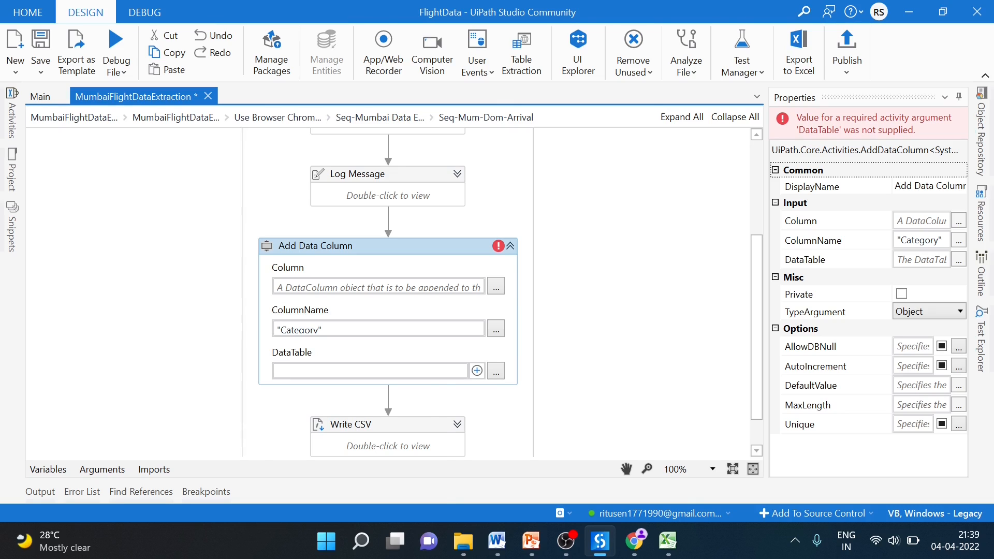
{"action": "type", "text": "d"}
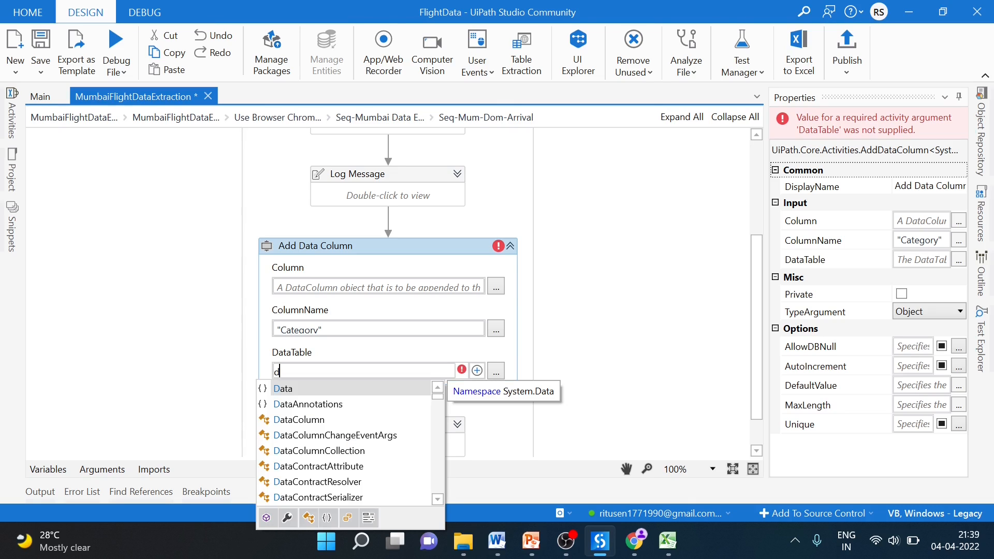
{"action": "key", "text": "BackSpace"}
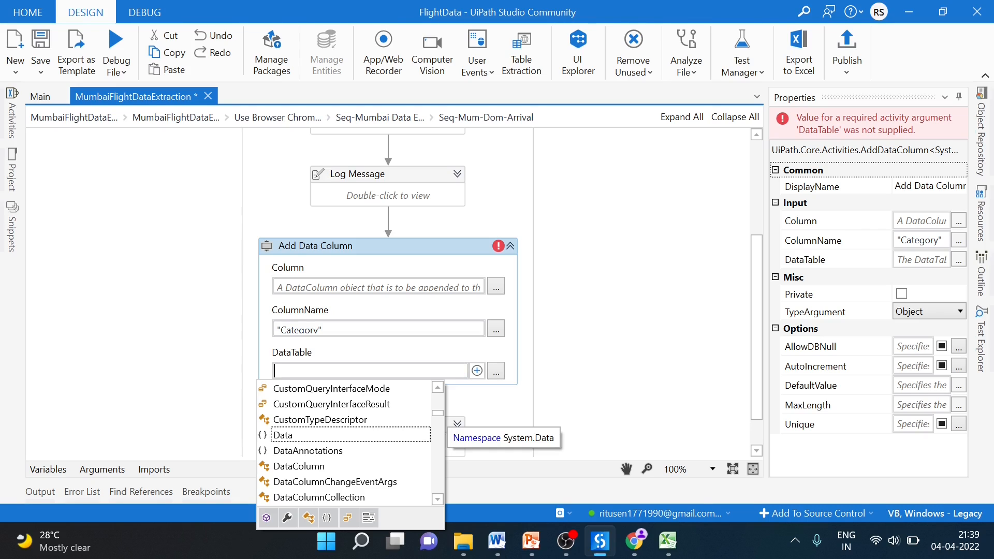
{"action": "type", "text": "dt"}
{"action": "key", "text": "BackSpace"}
{"action": "key", "text": "BackSpace"}
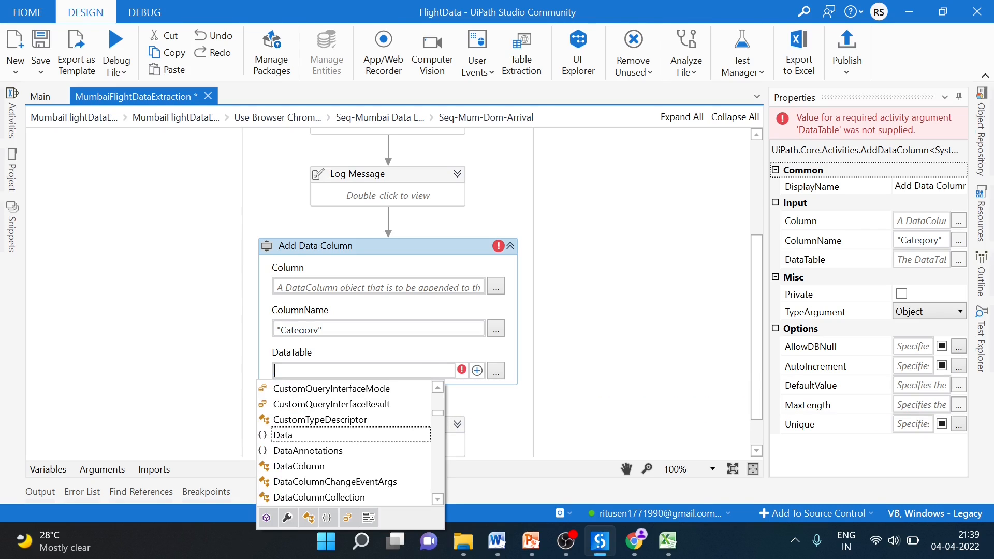
{"action": "type", "text": "ExtractDataTable"}
{"action": "key", "text": "Return"}
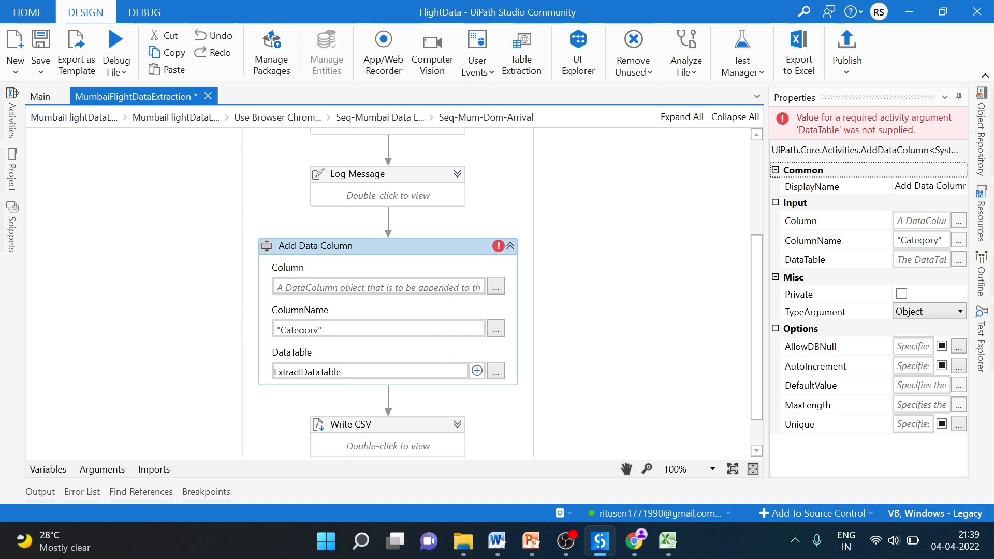
{"action": "left_click", "coordinate": [586, 325]}
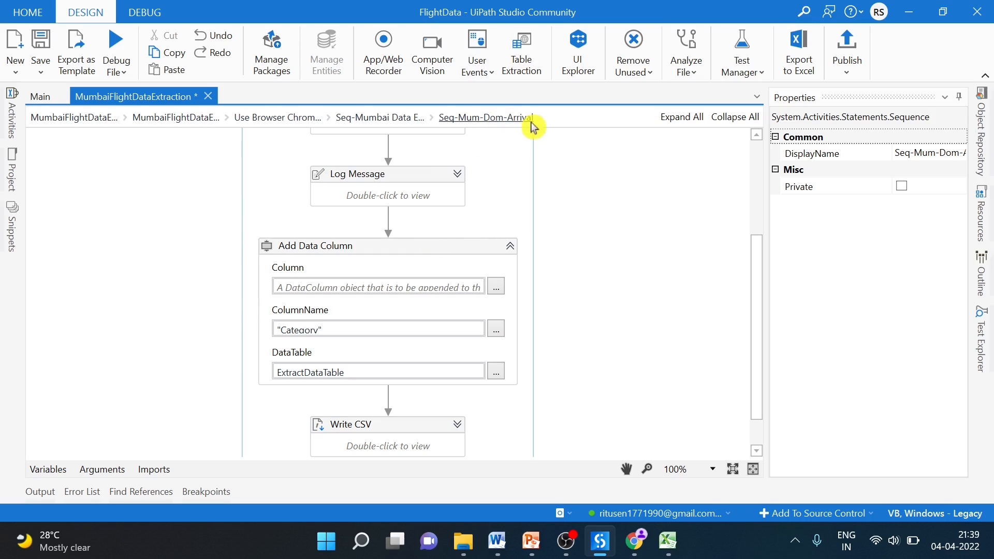
Step: Set the default value of the Add Data Column activity's Category column to "Dom-Arrival"
{"action": "left_click", "coordinate": [419, 257]}
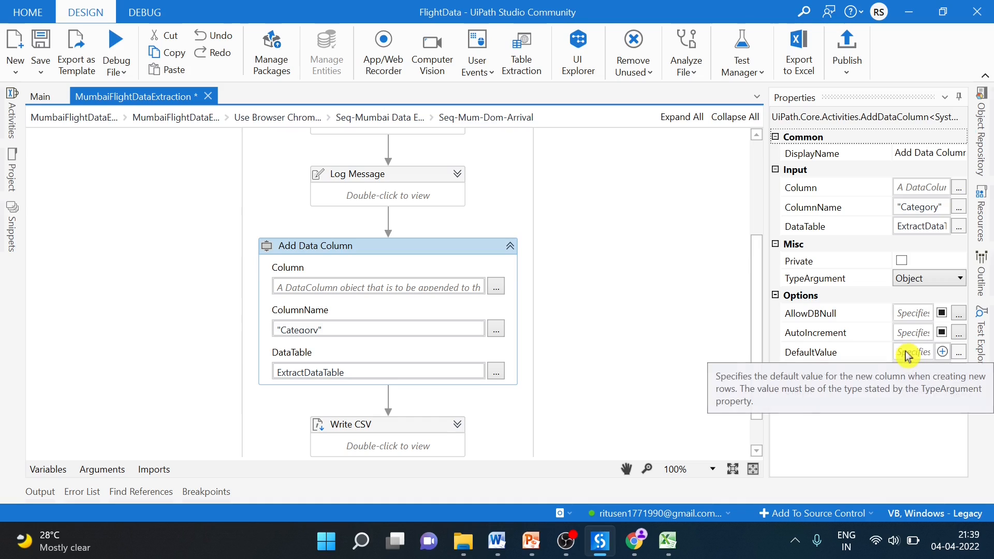
{"action": "left_click", "coordinate": [907, 357]}
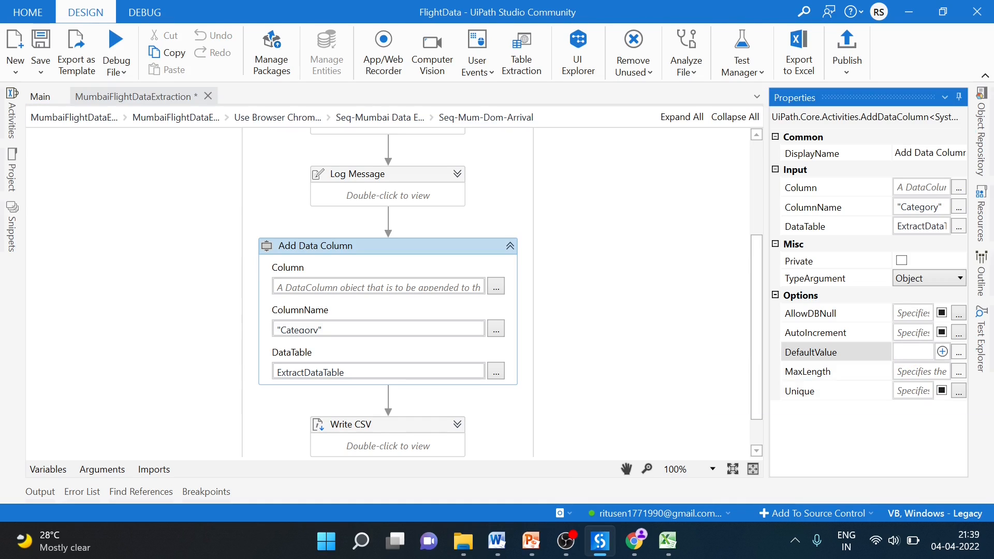
{"action": "type", "text": "\"Dom\""}
{"action": "key", "text": "Left"}
{"action": "type", "text": "-Arriva"}
{"action": "left_click", "coordinate": [667, 286]}
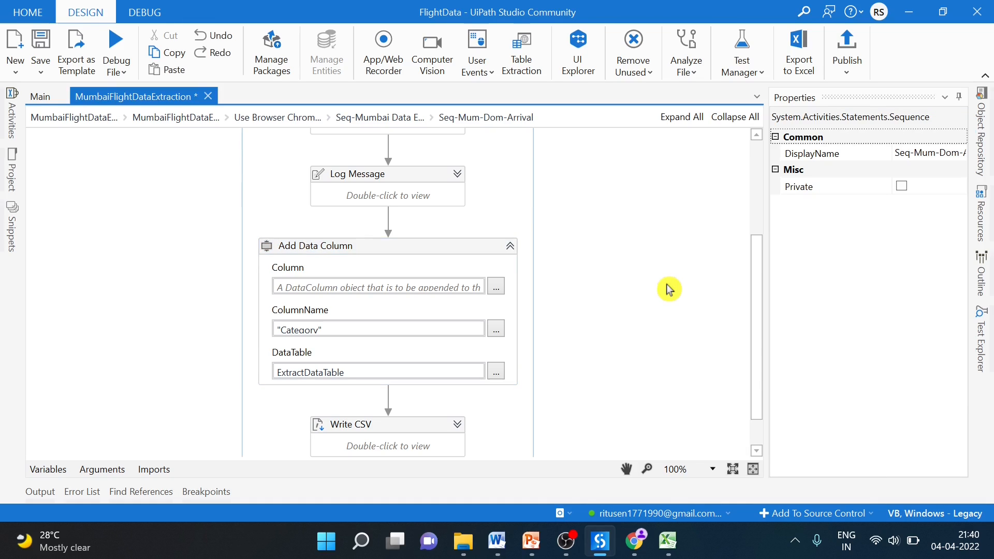
Step: Copy the Add Data Column activity into the Seq-Mum-Dom-Depart sequence, between Extract Table Data and Append to CSV
{"action": "left_click", "coordinate": [485, 263]}
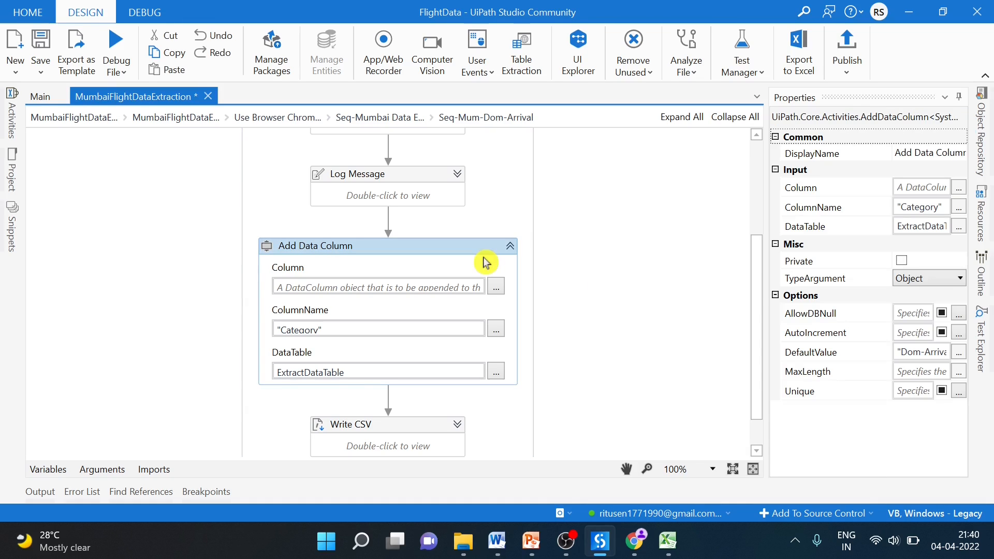
{"action": "left_click", "coordinate": [509, 247]}
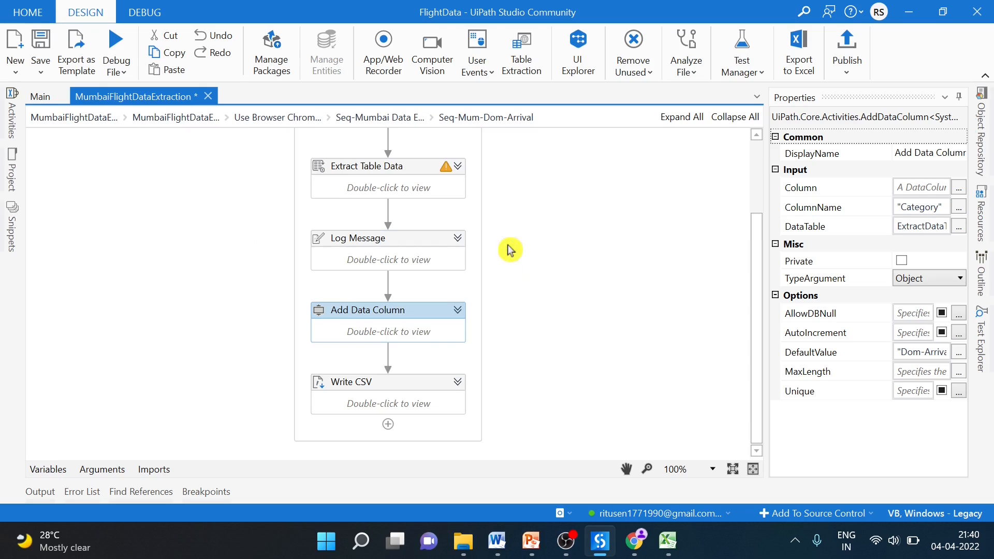
{"action": "left_click", "coordinate": [365, 117]}
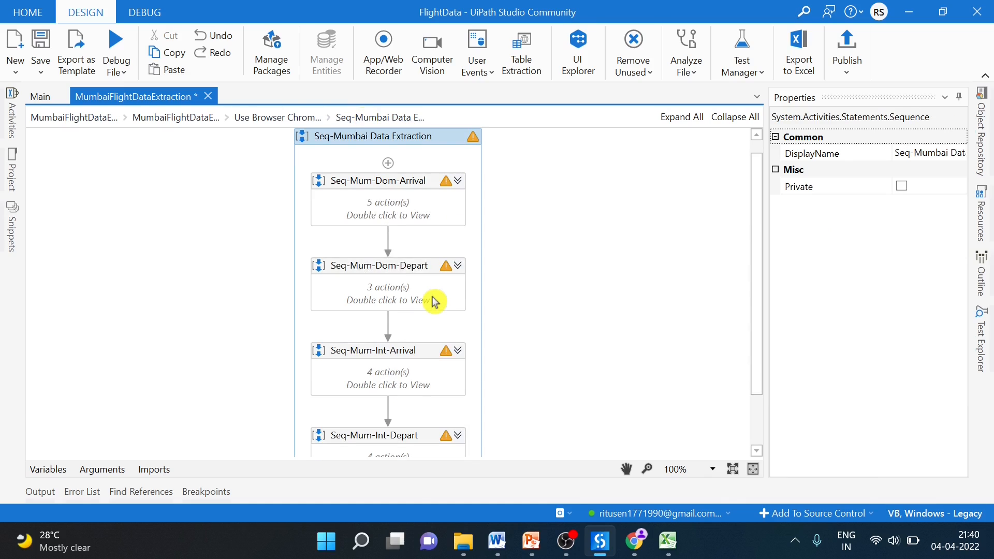
{"action": "left_click", "coordinate": [434, 302]}
{"action": "double_click", "coordinate": [434, 302]}
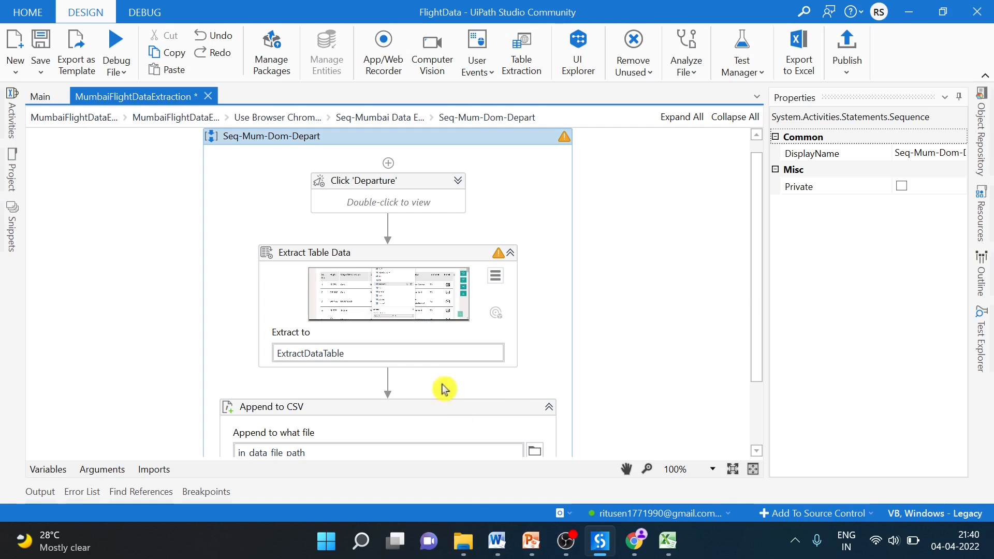
{"action": "left_click", "coordinate": [550, 408]}
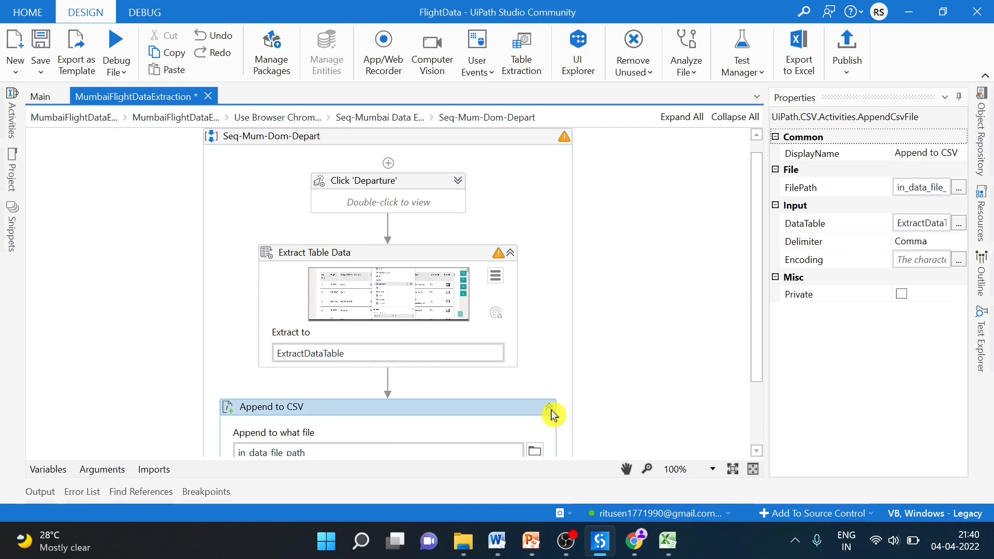
{"action": "left_click", "coordinate": [512, 254]}
{"action": "left_click", "coordinate": [448, 344]}
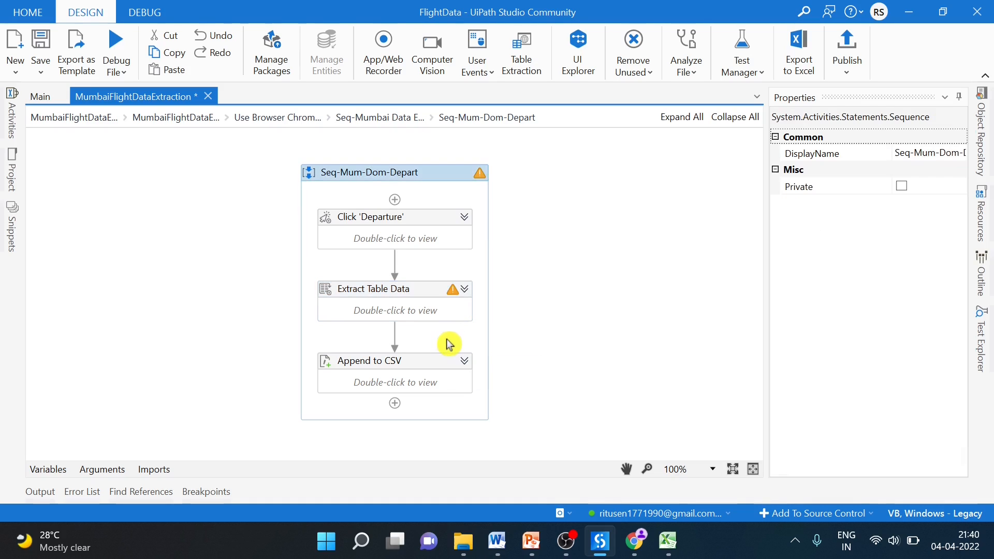
{"action": "key", "text": "ctrl+v"}
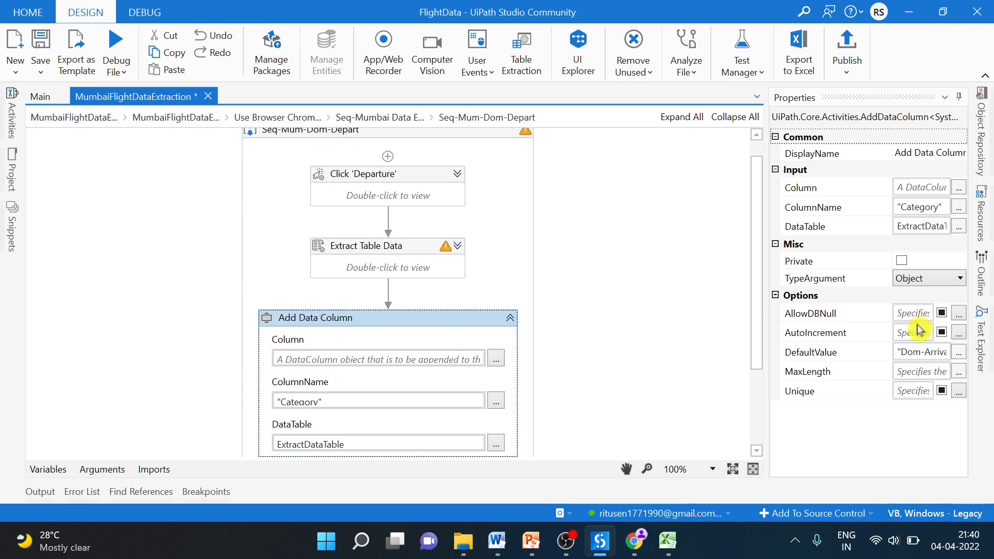
Step: Replace the Arrival part of the pasted Add Data Column's default value so it denotes domestic departures
{"action": "left_click", "coordinate": [960, 357]}
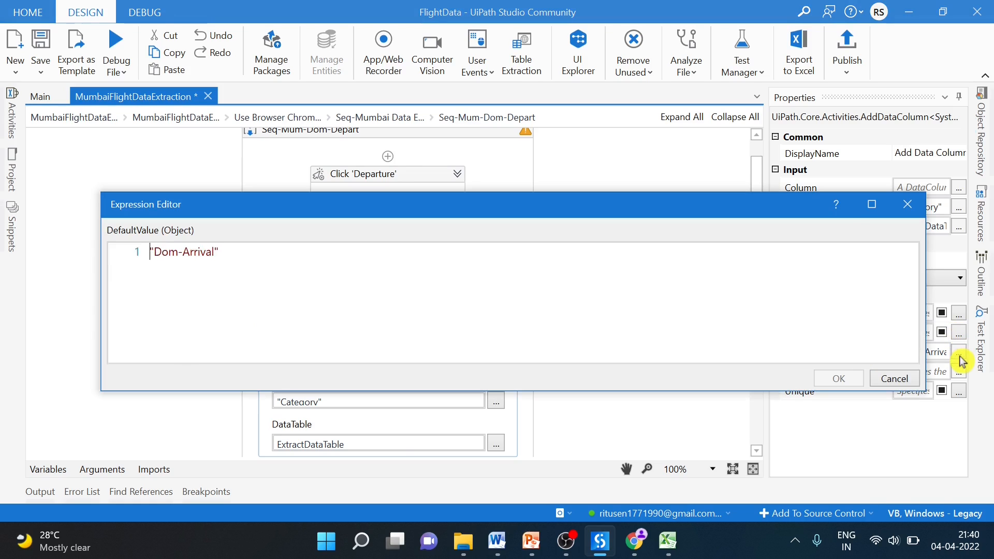
{"action": "double_click", "coordinate": [203, 254]}
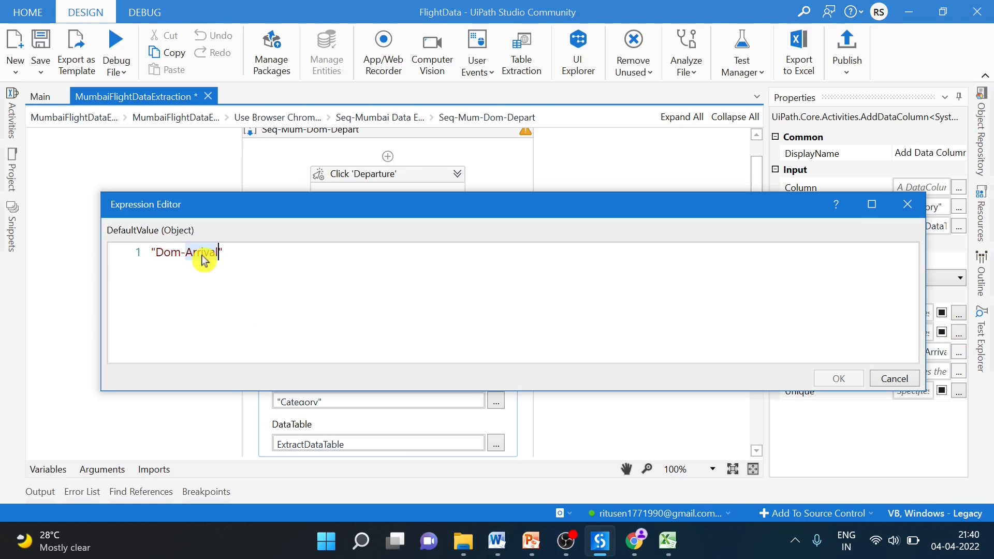
{"action": "type", "text": "Depa"}
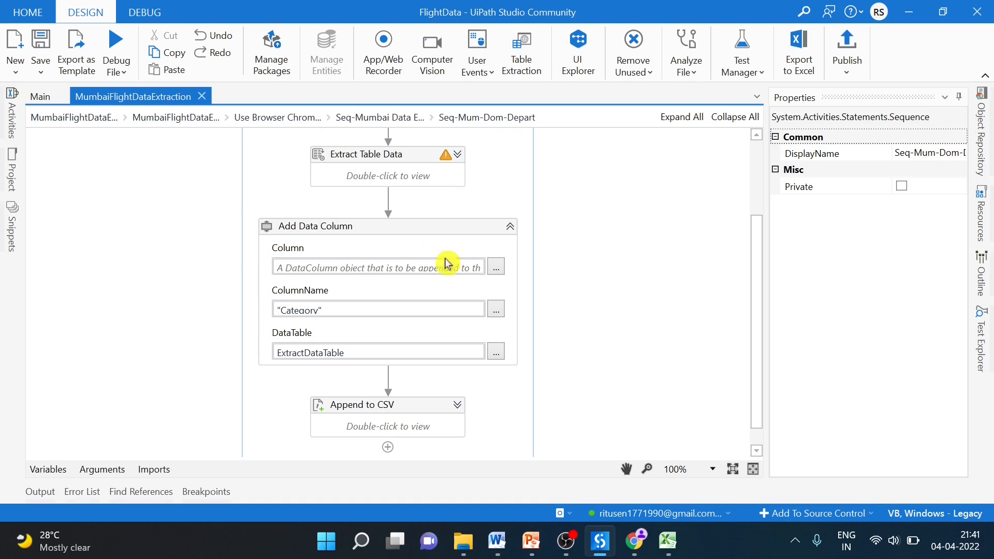
Step: Add a Log Message activity between Extract Table Data and Add Data Column in Seq-Mum-Dom-Depart
{"action": "mouse_move", "coordinate": [388, 207]}
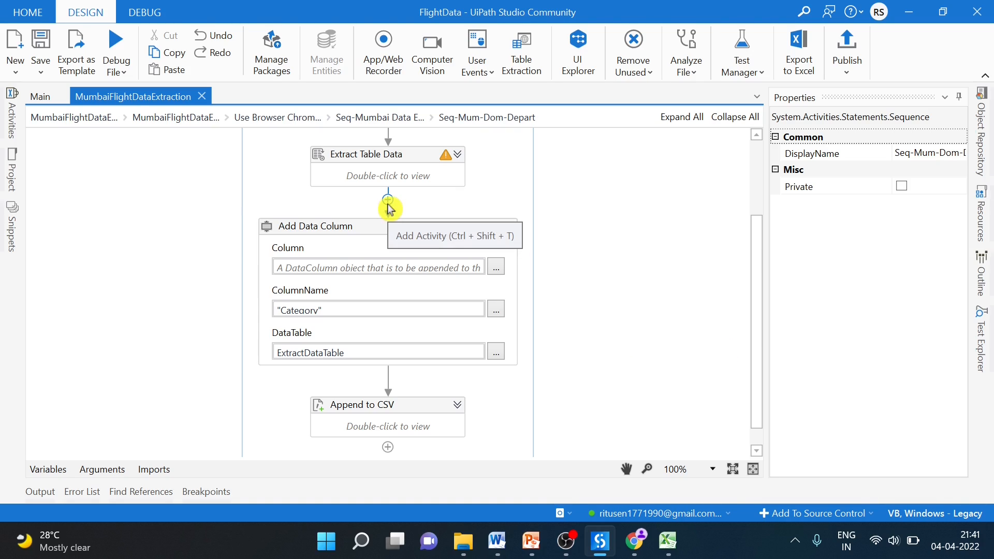
{"action": "left_click", "coordinate": [388, 202]}
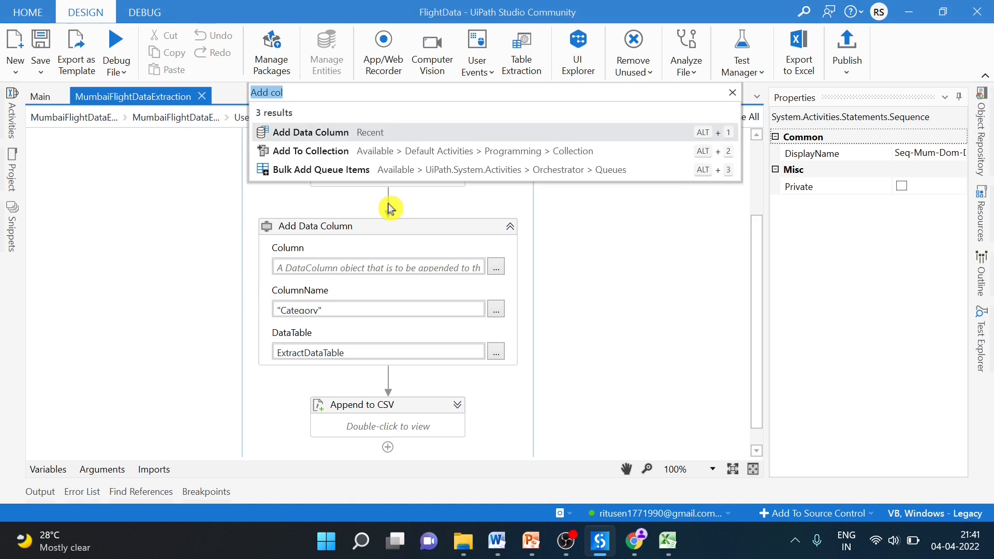
{"action": "type", "text": "log"}
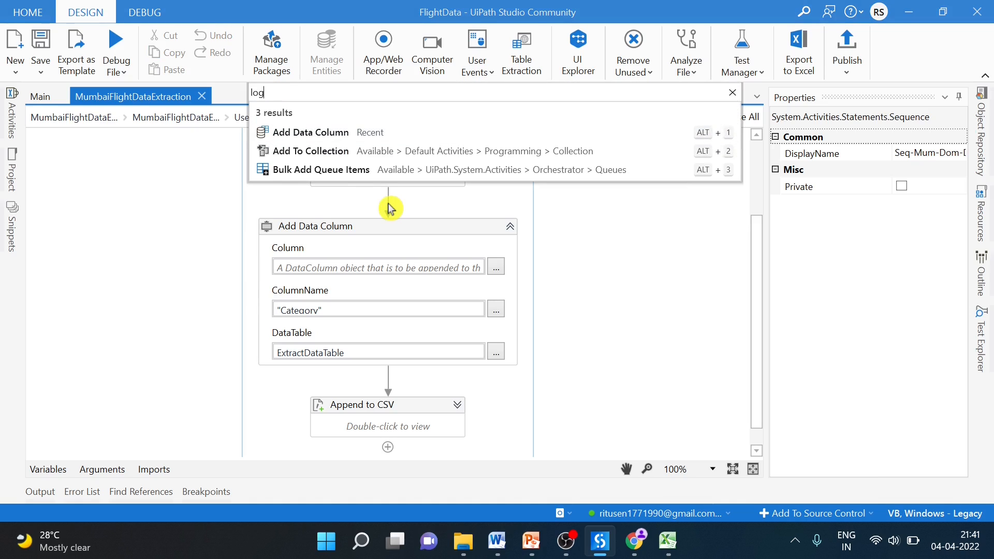
{"action": "key", "text": "Return"}
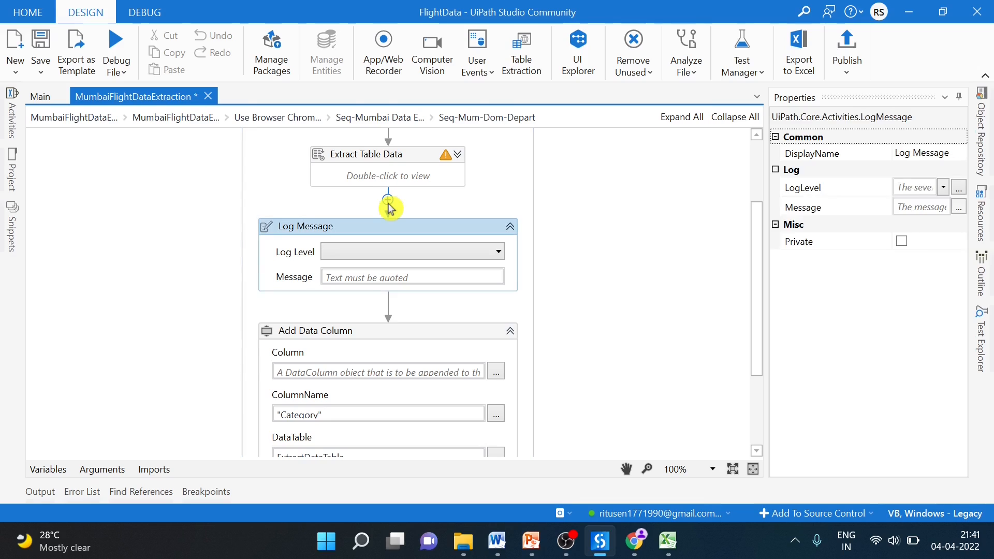
Step: Enter the log message expression "Mum Dom Derpart Row Count -"+ExtractDataTable.Rows.Count in the new Log Message activity
{"action": "left_click", "coordinate": [389, 277]}
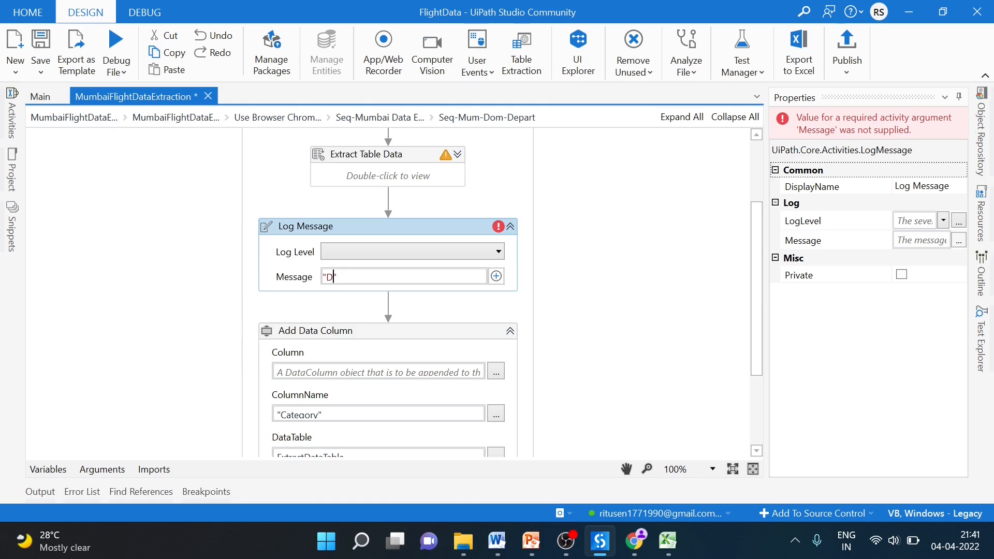
{"action": "type", "text": "\"Mum Dom Der"}
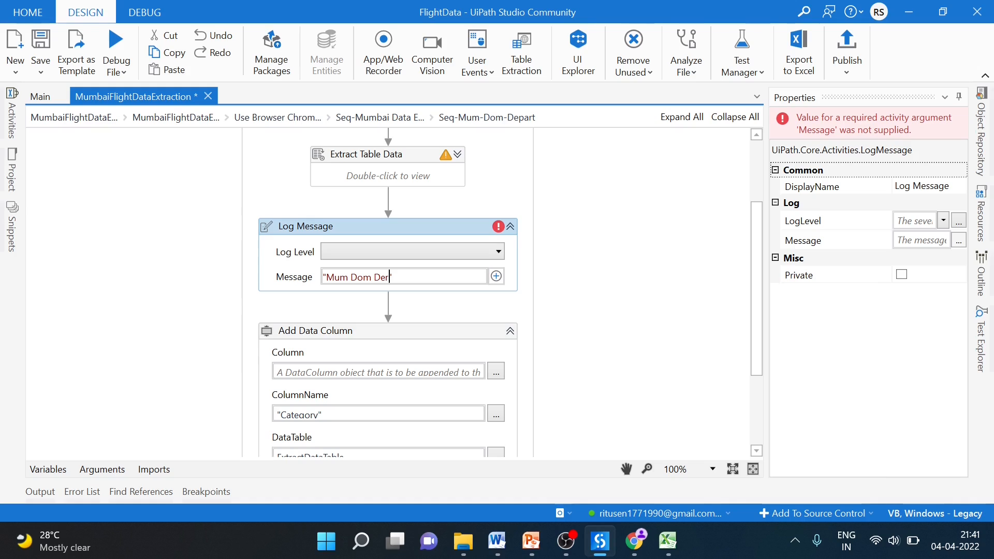
{"action": "type", "text": "par"}
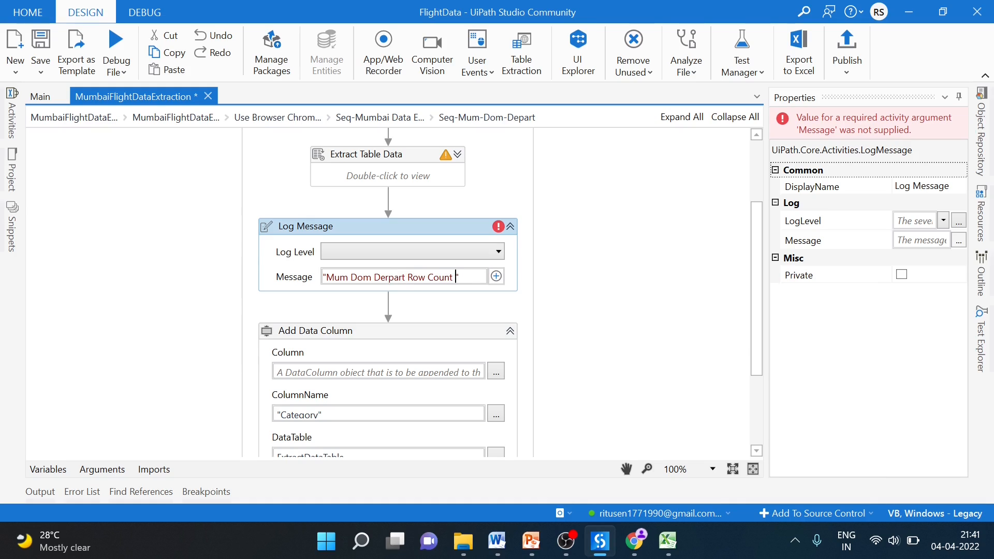
{"action": "type", "text": "t Row Count -\"+ExtractDataTable"}
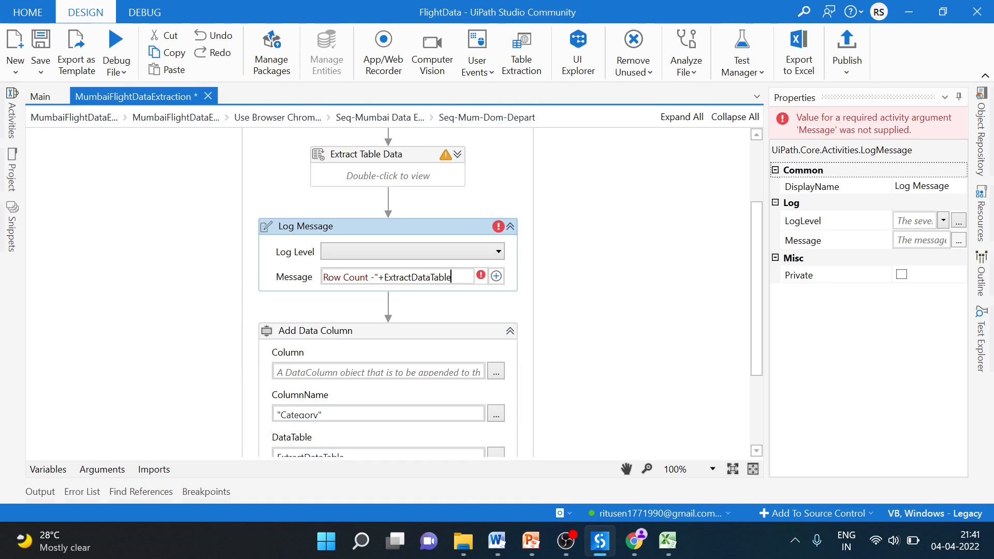
{"action": "type", "text": ".row"}
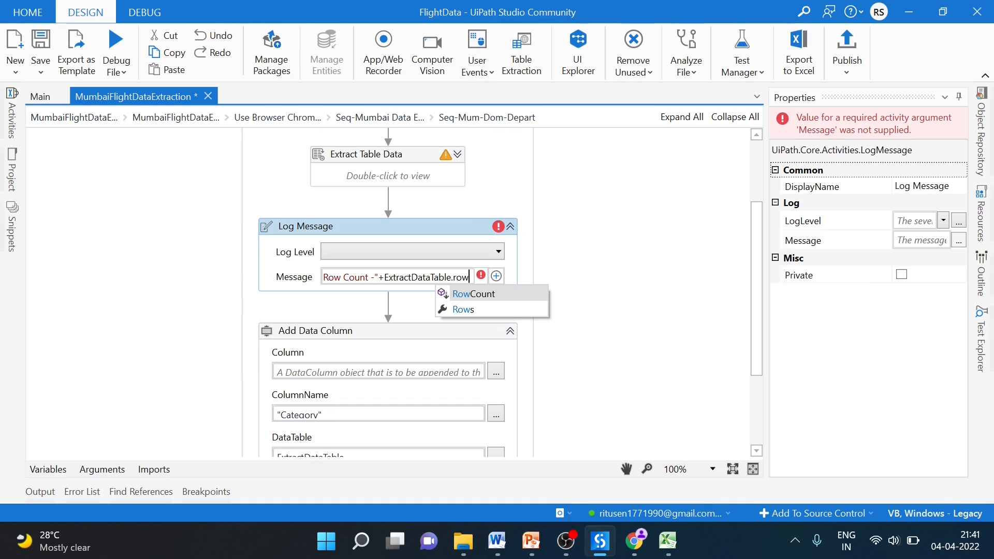
{"action": "key", "text": "Down"}
{"action": "key", "text": "Tab"}
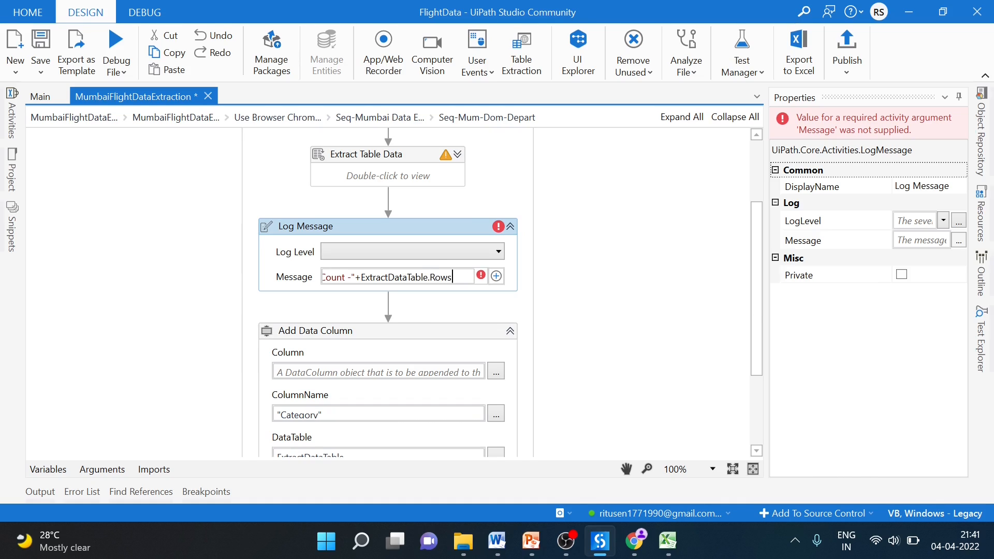
{"action": "type", "text": ".cou"}
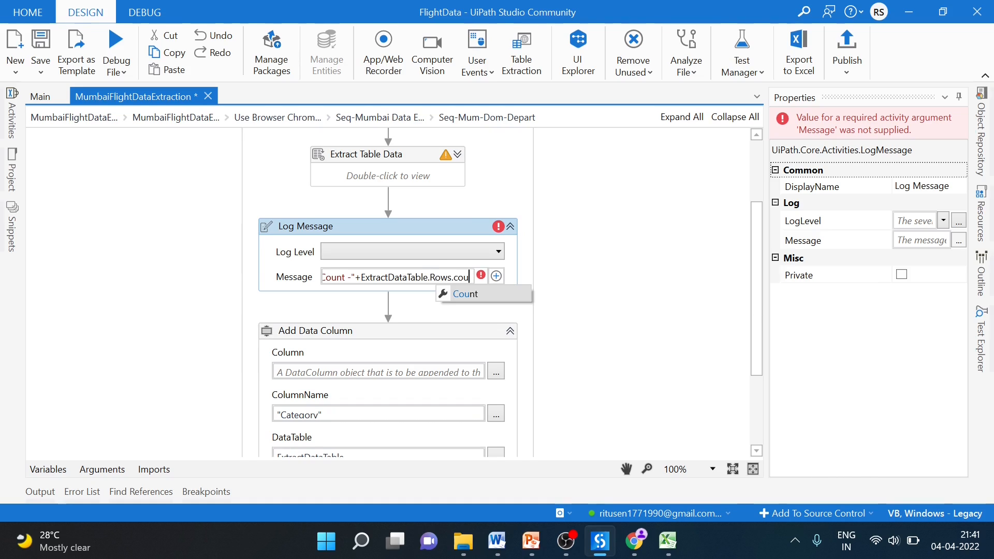
{"action": "key", "text": "Tab"}
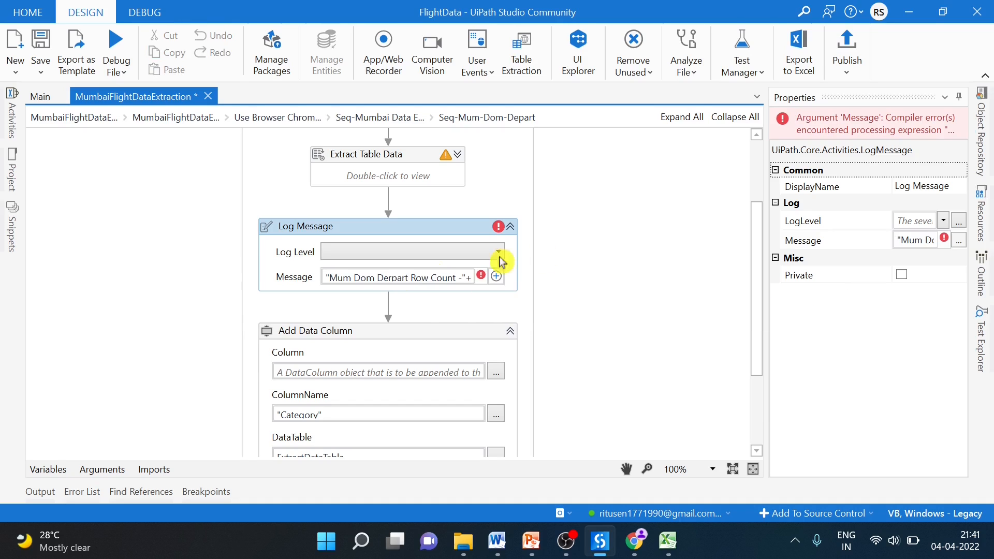
Step: Complete the log message expression so that it ends with ExtractDataTable.Rows.Count.ToString
{"action": "left_click", "coordinate": [958, 240]}
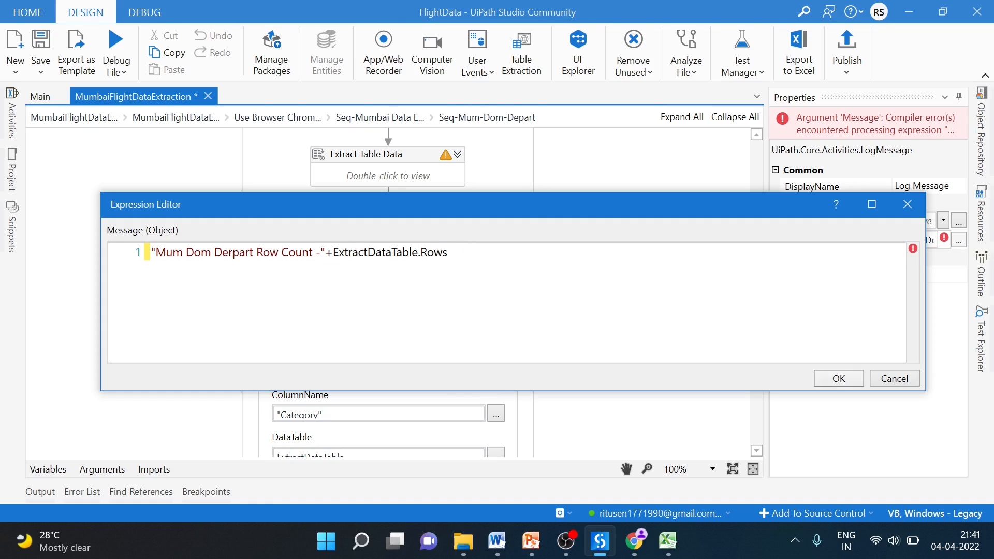
{"action": "type", "text": "Count.ToString"}
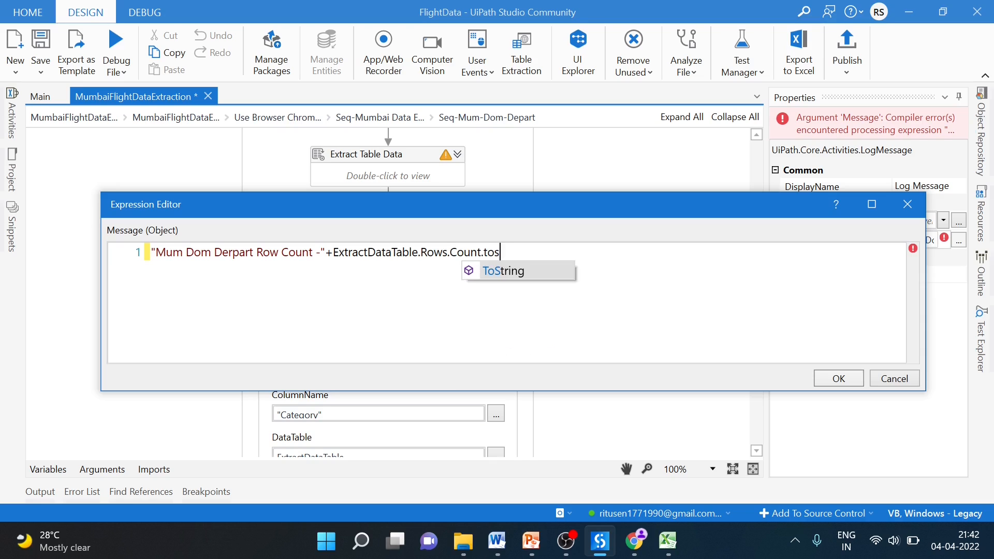
{"action": "left_click", "coordinate": [838, 379]}
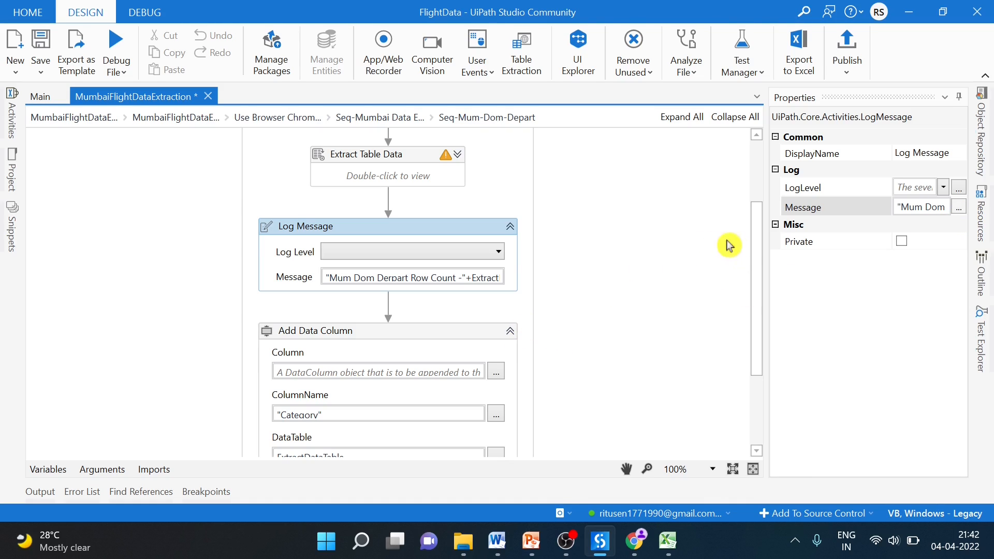
Step: Copy the Log Message and Add Data Column activities together and return to the Seq-Mumbai Data Extraction sequence
{"action": "left_click_drag", "start_coordinate": [757, 257], "coordinate": [765, 277]}
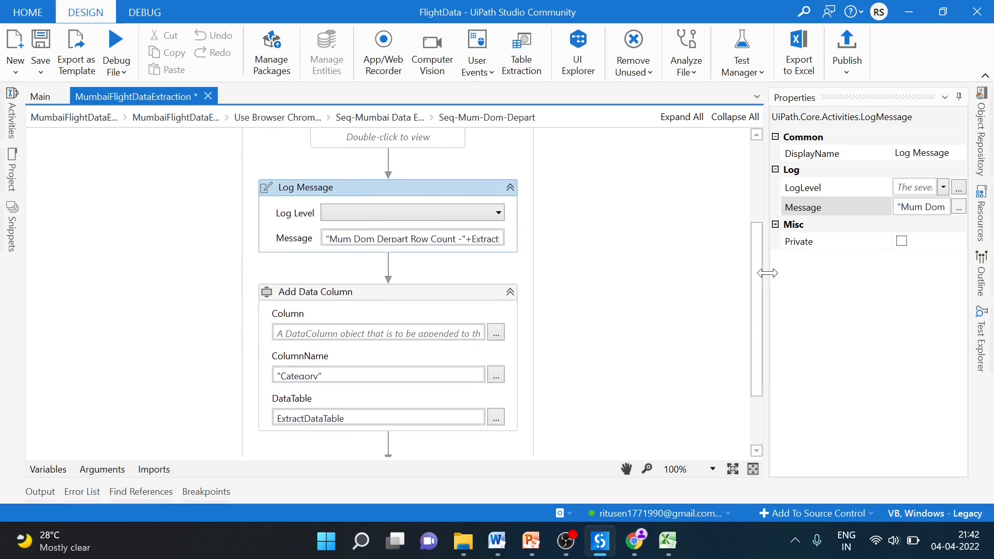
{"action": "left_click_drag", "start_coordinate": [253, 170], "coordinate": [540, 434]}
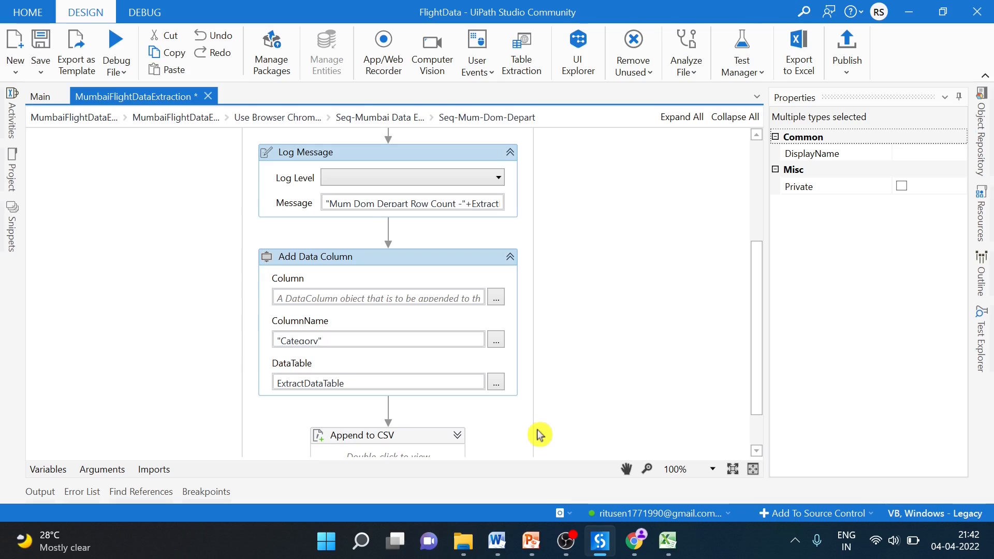
{"action": "left_click", "coordinate": [364, 119]}
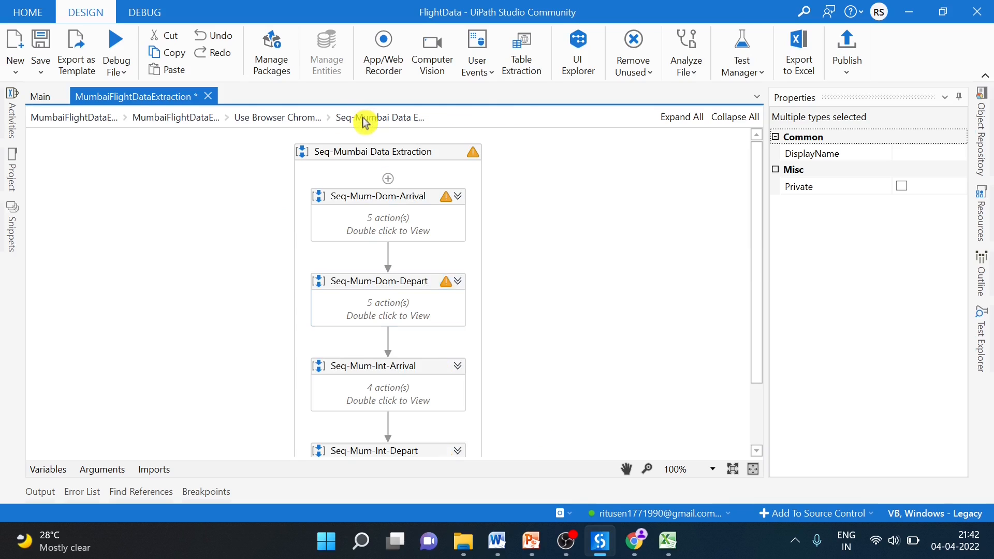
Step: Open the Seq-Mum-Int-Arrival sequence and collapse its Click 'International' and Click 'Arrival' activities
{"action": "left_click", "coordinate": [364, 394]}
{"action": "double_click", "coordinate": [364, 394]}
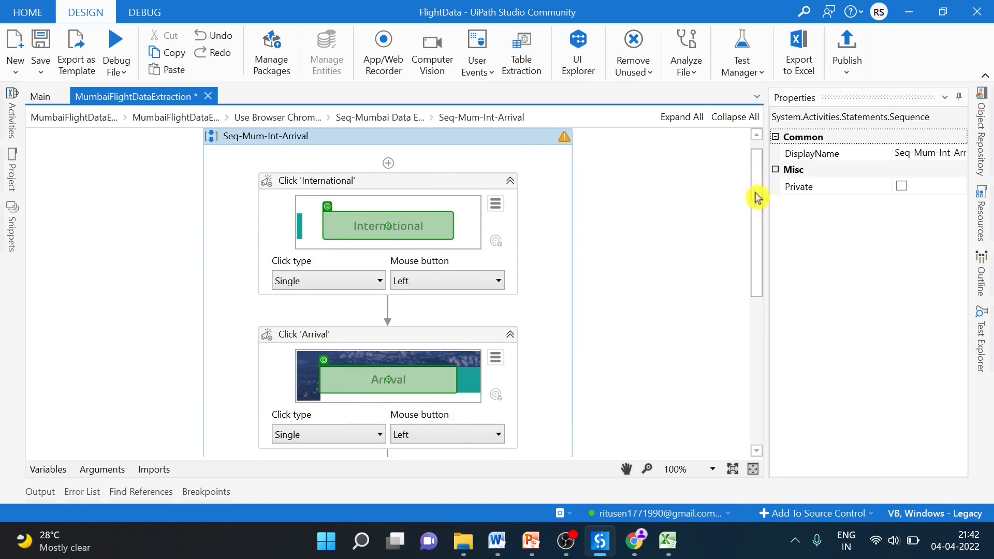
{"action": "left_click", "coordinate": [507, 190]}
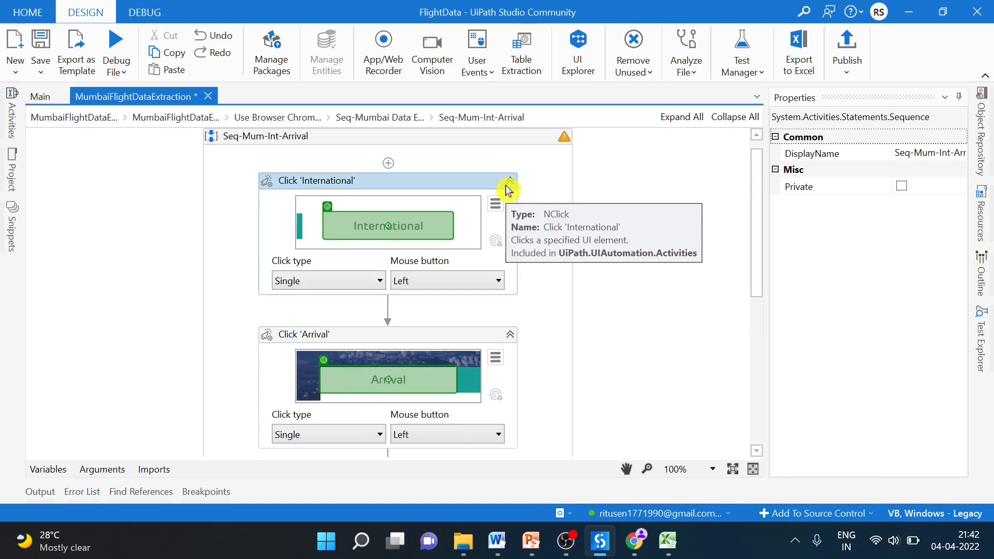
{"action": "left_click", "coordinate": [511, 180]}
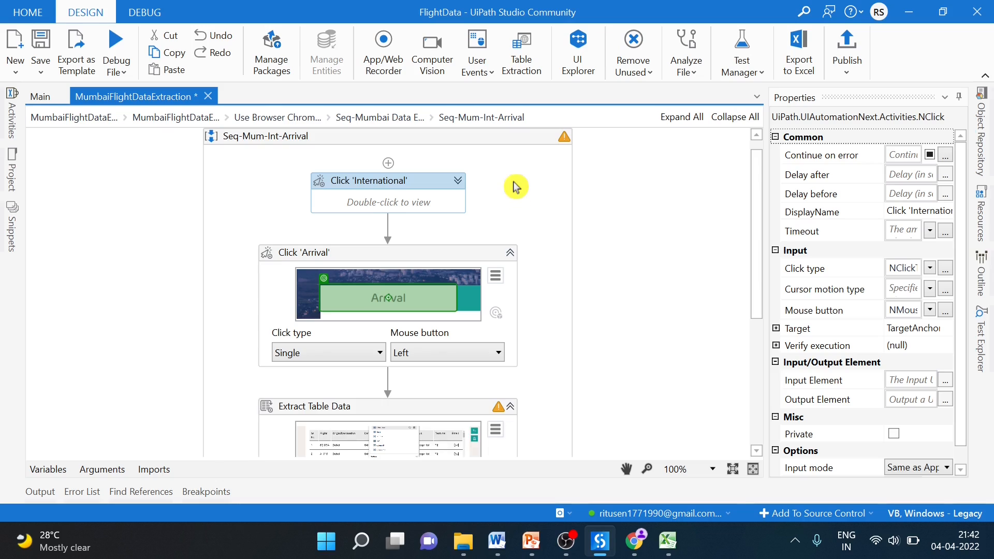
{"action": "left_click", "coordinate": [515, 261]}
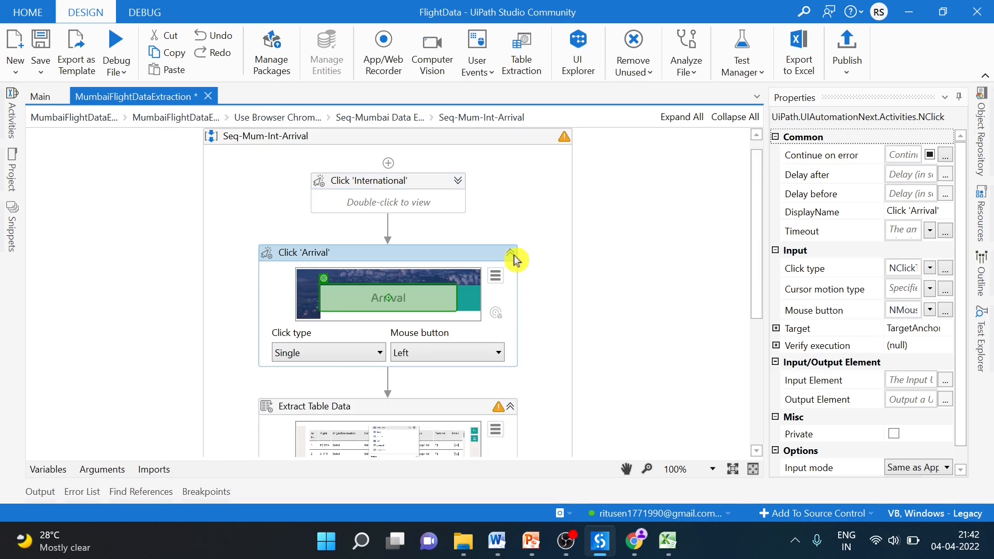
{"action": "left_click", "coordinate": [512, 255]}
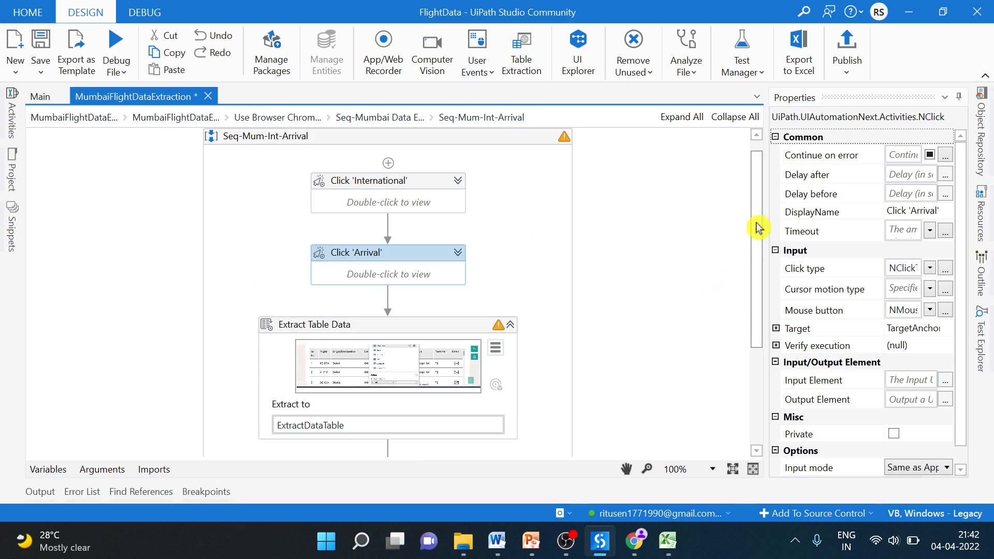
Step: Collapse Extract Table Data and Append to CSV, and paste the copied Log Message and Add Data Column activities between them
{"action": "left_click_drag", "start_coordinate": [759, 228], "coordinate": [773, 274]}
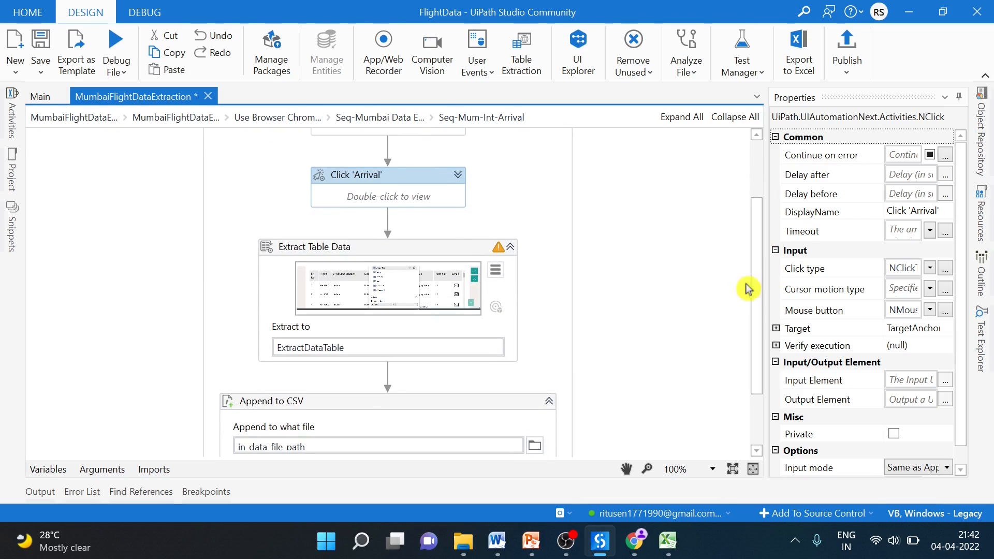
{"action": "left_click", "coordinate": [434, 382]}
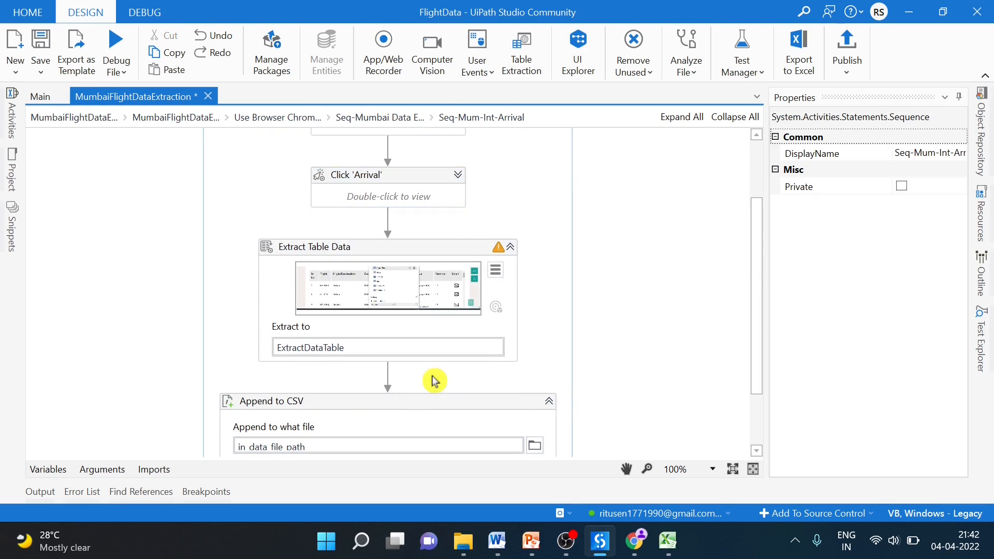
{"action": "left_click", "coordinate": [511, 248]}
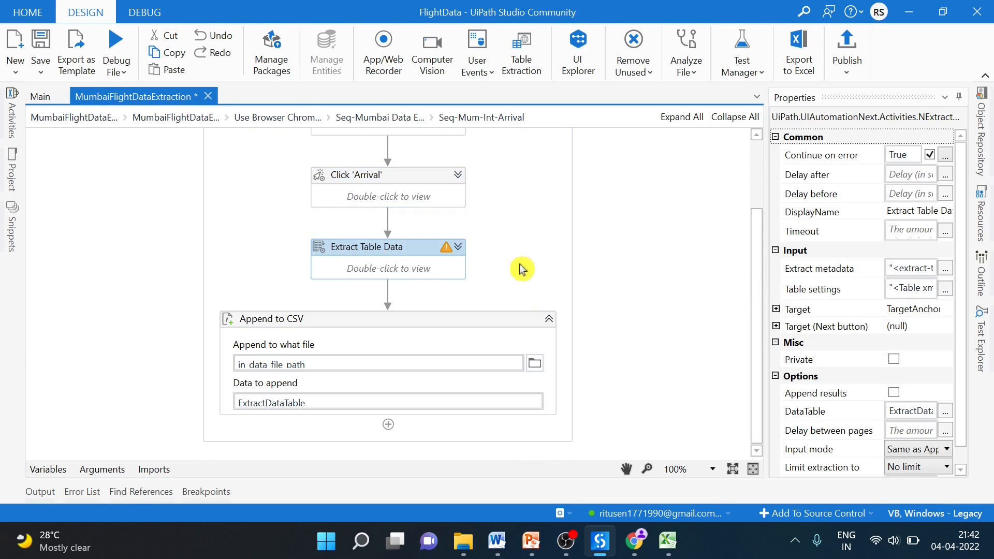
{"action": "left_click", "coordinate": [549, 320]}
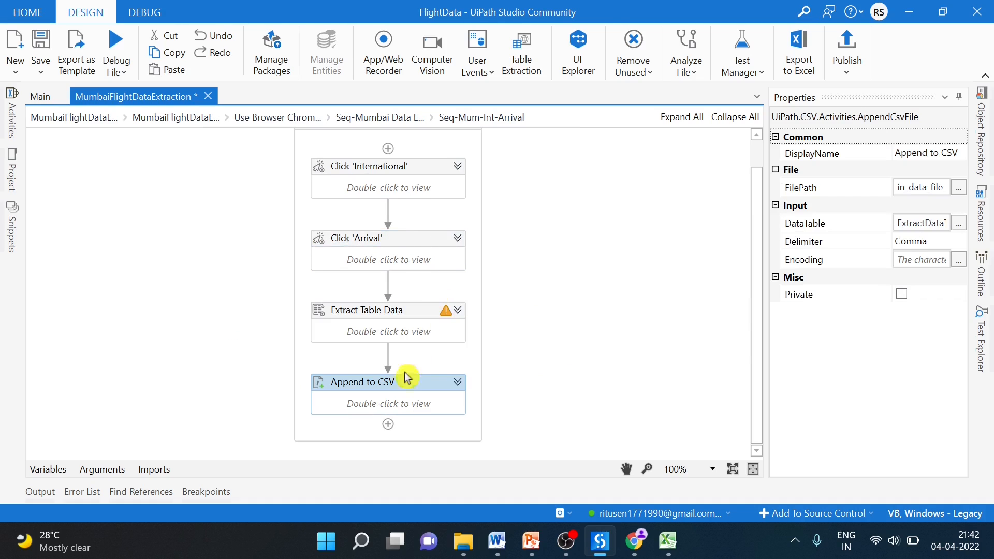
{"action": "left_click", "coordinate": [432, 370]}
{"action": "key", "text": "ctrl+v"}
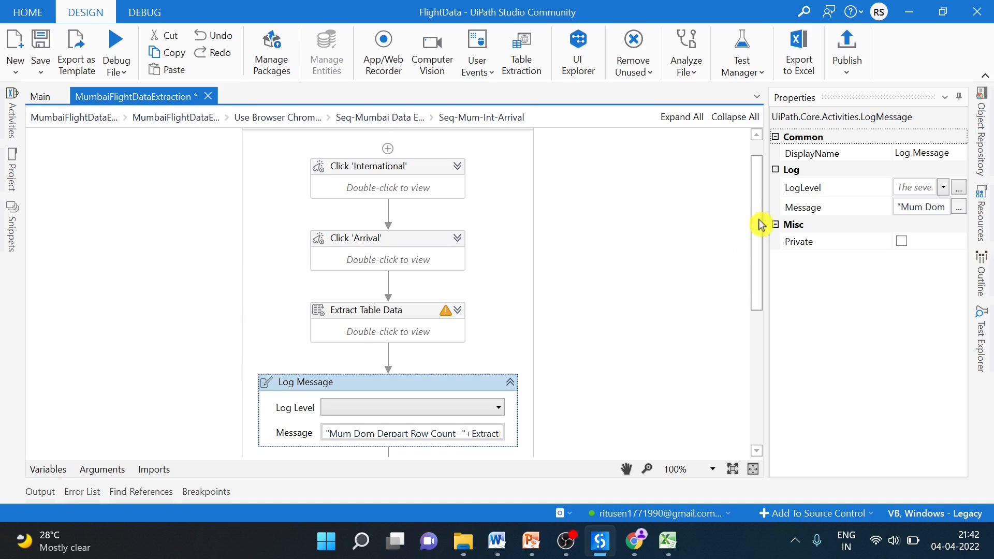
Step: Change the label text in the pasted Log Message expression to "Mum Int Aerrival Row Count -"
{"action": "left_click", "coordinate": [958, 208]}
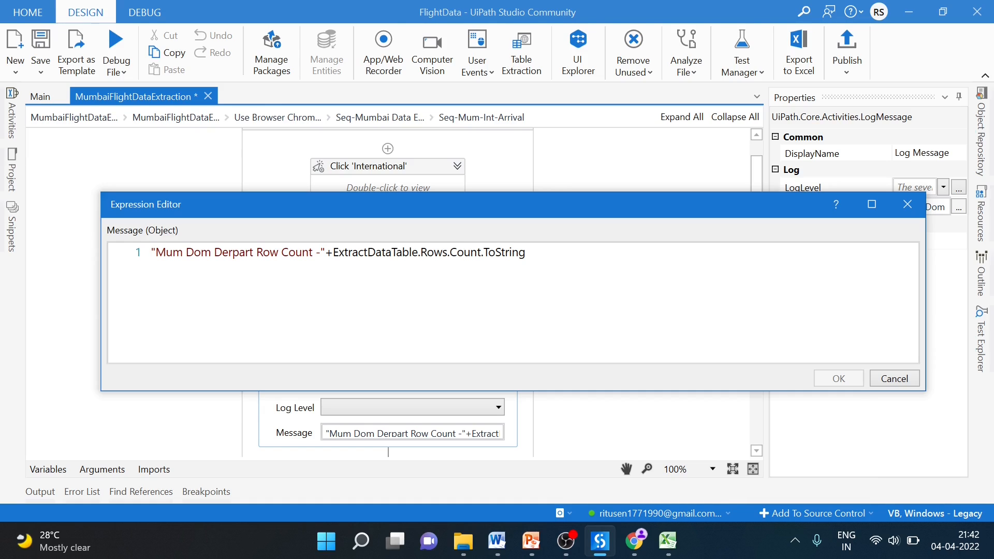
{"action": "double_click", "coordinate": [201, 253]}
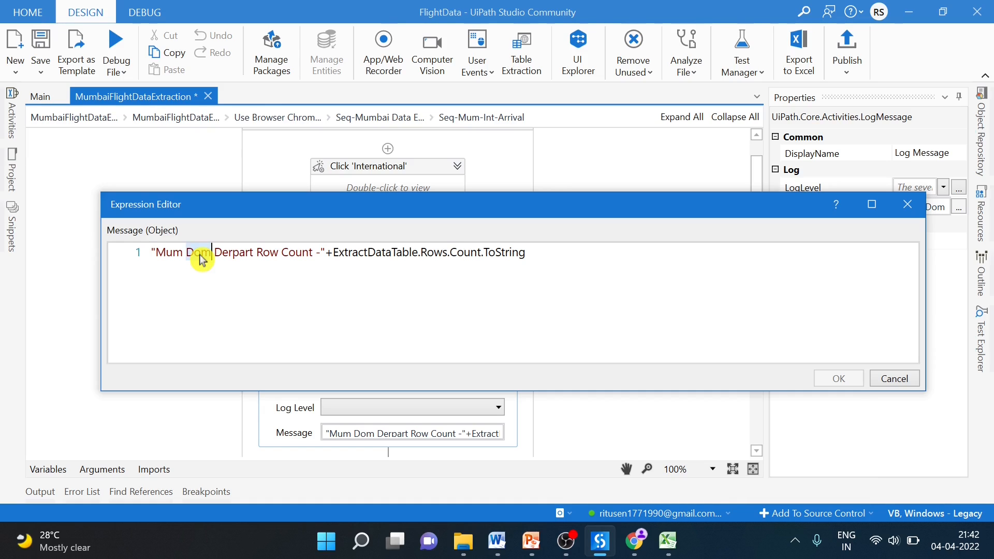
{"action": "type", "text": "Int"}
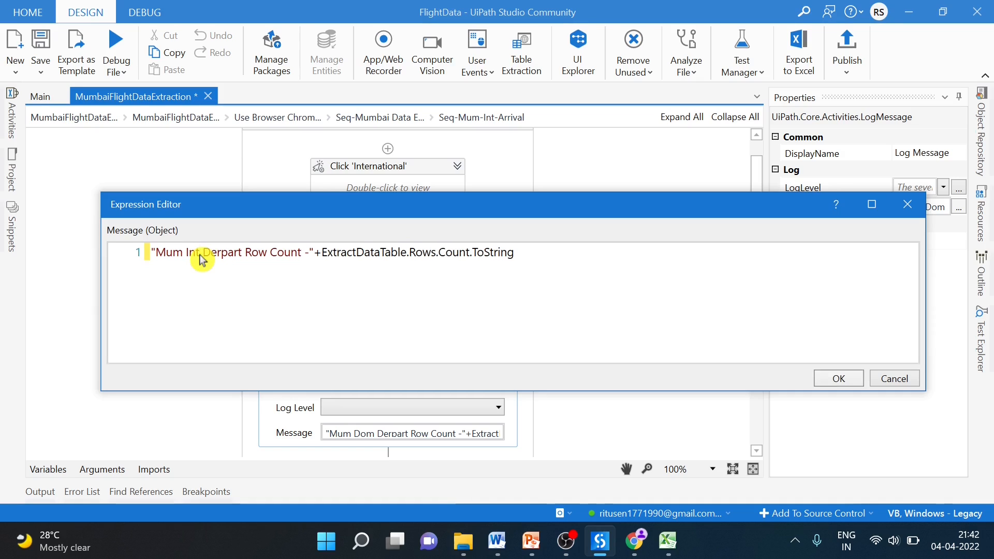
{"action": "double_click", "coordinate": [222, 253]}
{"action": "type", "text": "Aerr"}
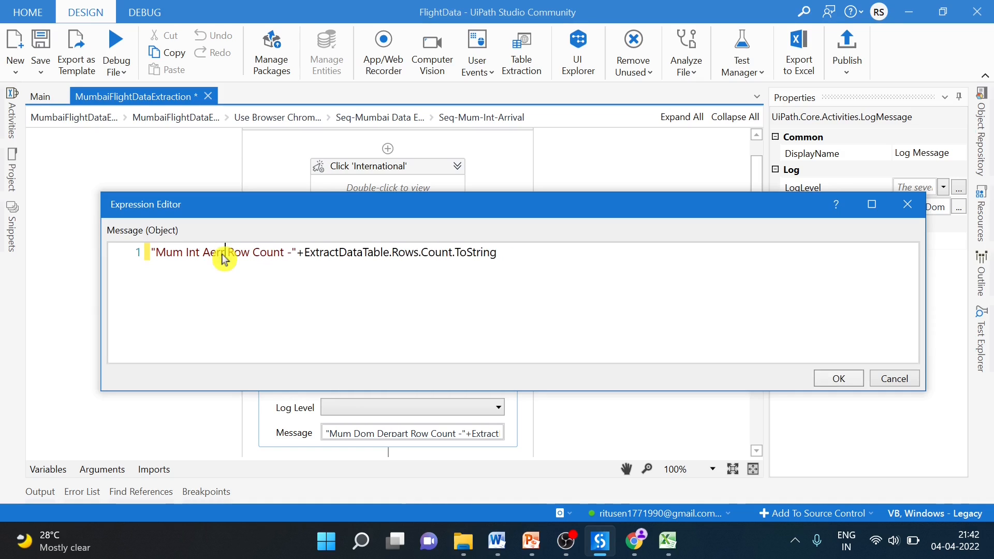
{"action": "type", "text": "ival"}
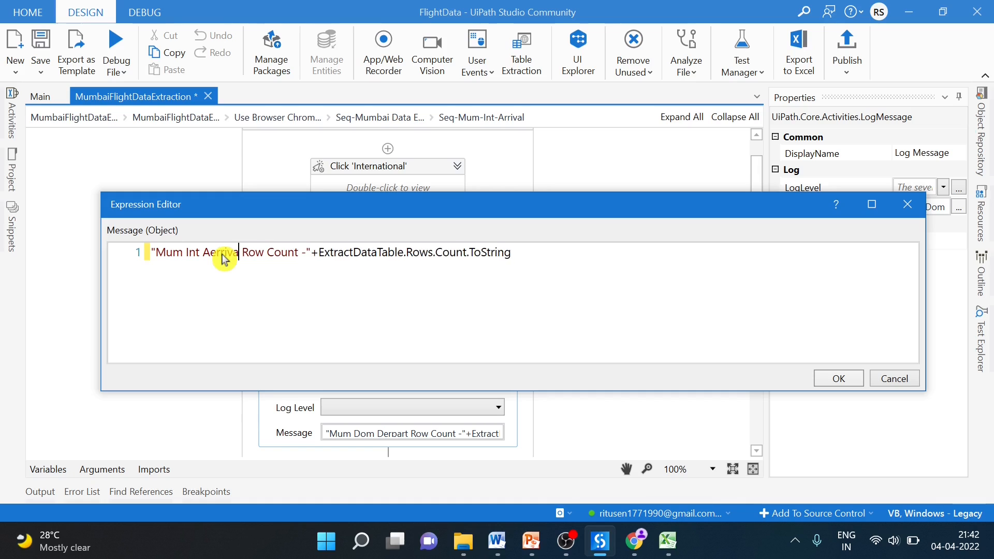
{"action": "left_click", "coordinate": [840, 379]}
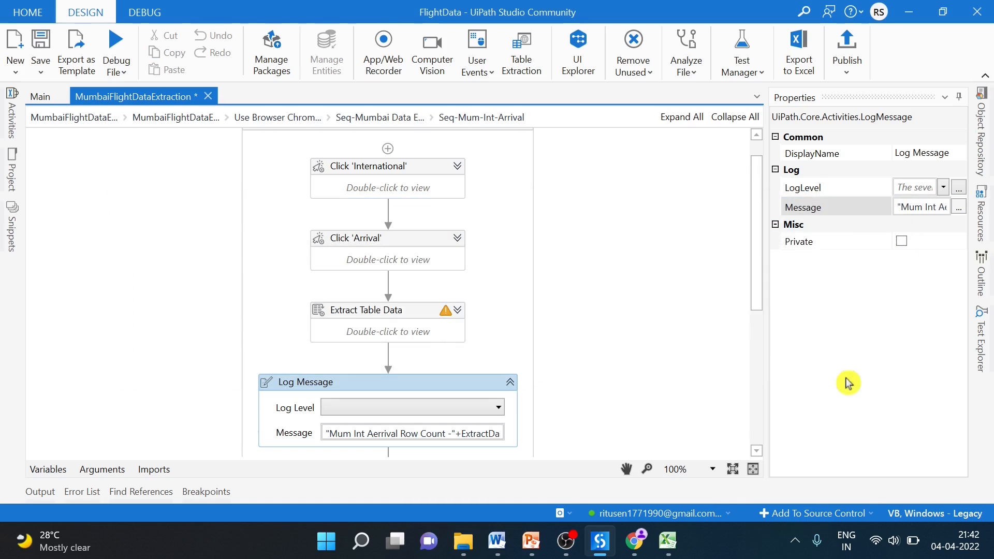
Step: Set the default value of the Category column in the pasted Add Data Column activity to "Intn-Arrival"
{"action": "left_click_drag", "start_coordinate": [755, 243], "coordinate": [759, 346]}
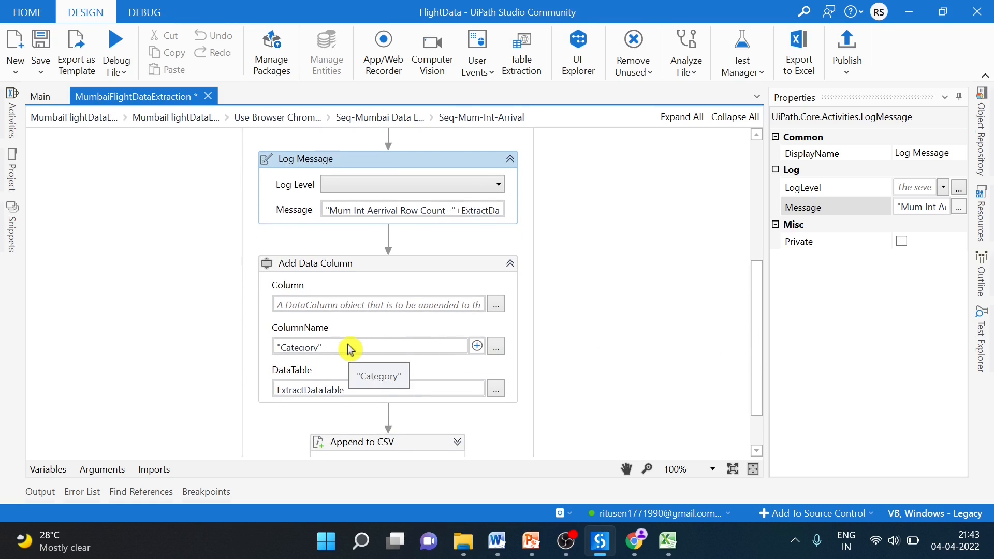
{"action": "left_click", "coordinate": [436, 265]}
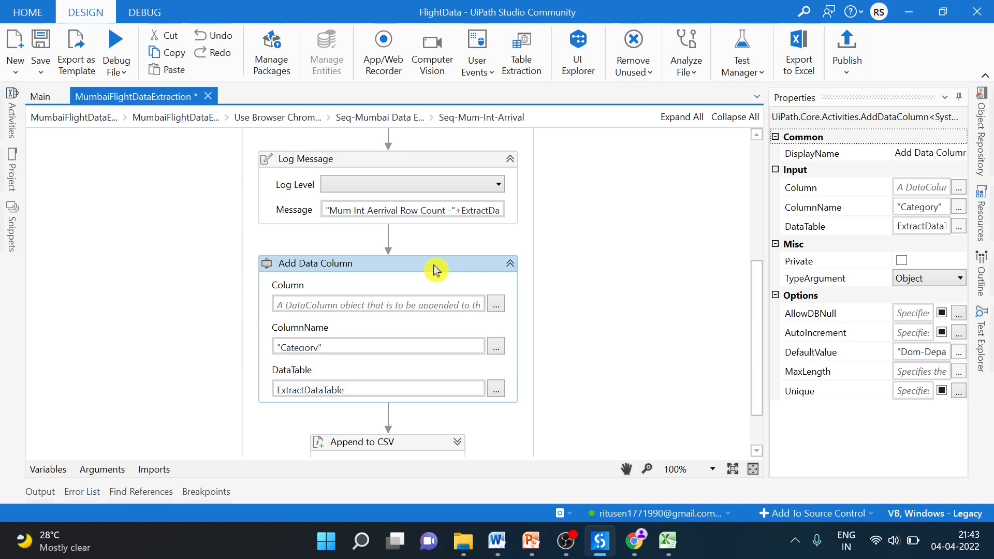
{"action": "left_click", "coordinate": [959, 354]}
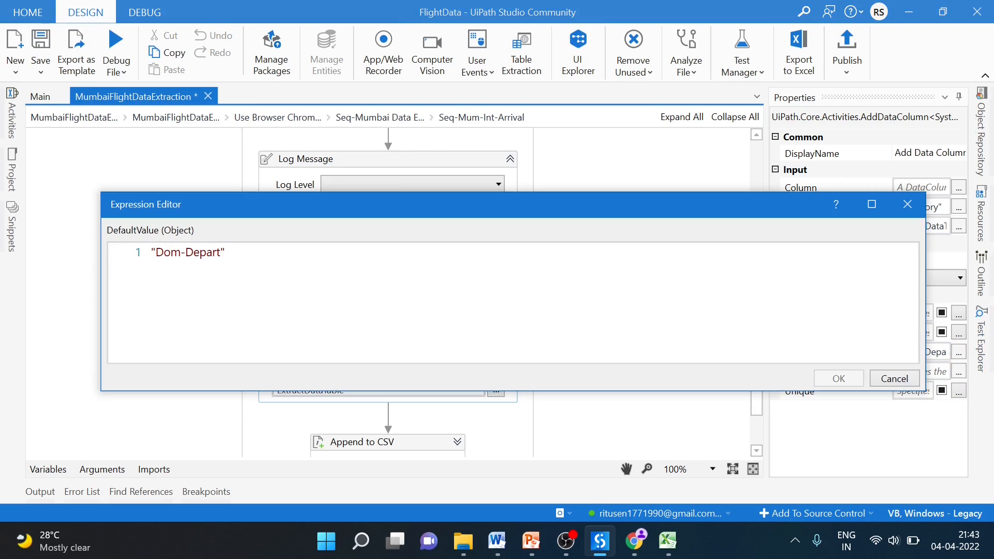
{"action": "key", "text": "BackSpace"}
{"action": "key", "text": "BackSpace"}
{"action": "key", "text": "BackSpace"}
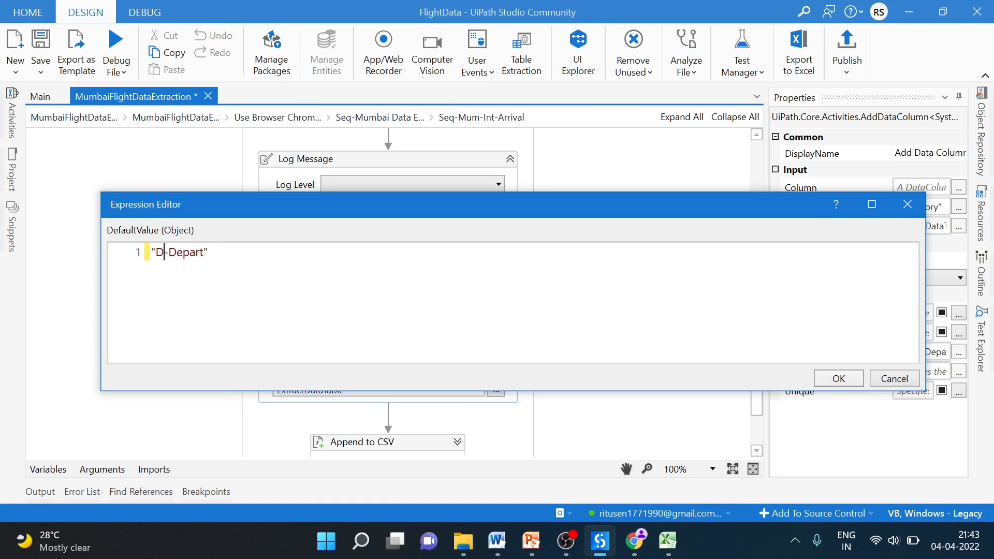
{"action": "type", "text": "Int"}
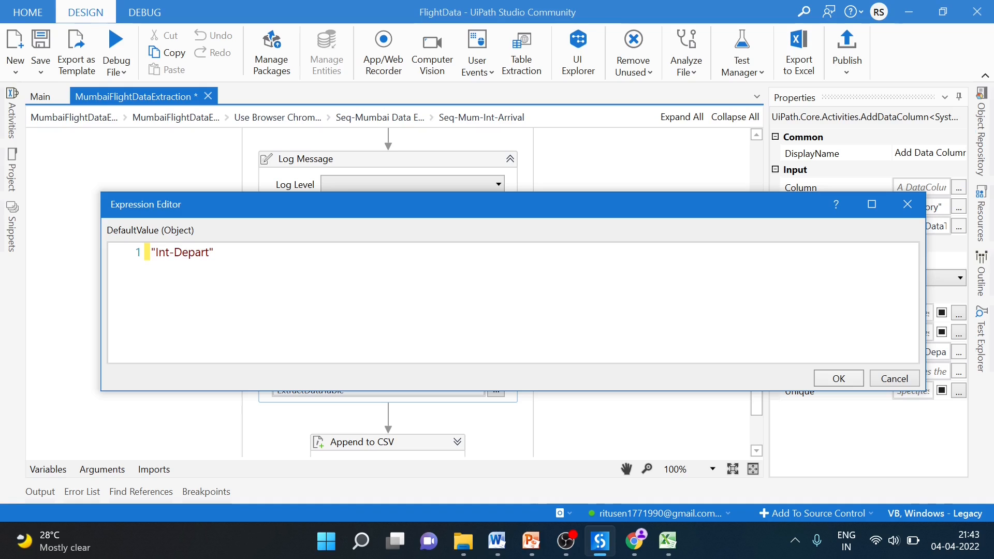
{"action": "type", "text": "n-"}
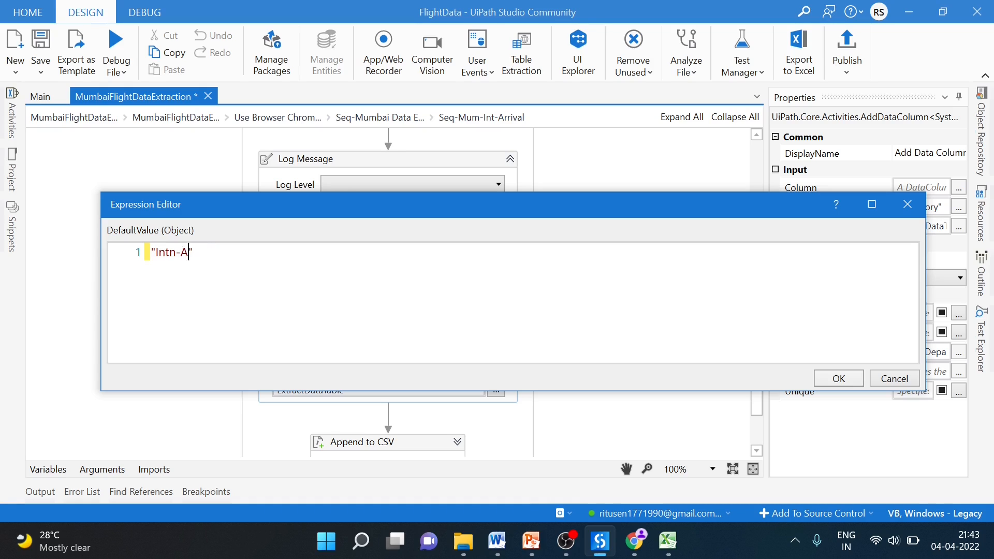
{"action": "type", "text": "Arrival"}
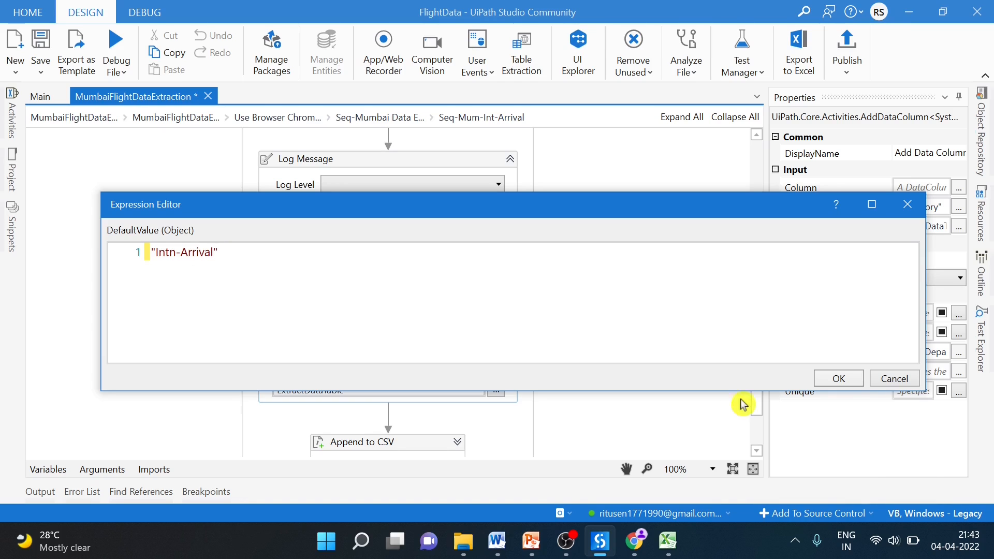
{"action": "left_click", "coordinate": [848, 381]}
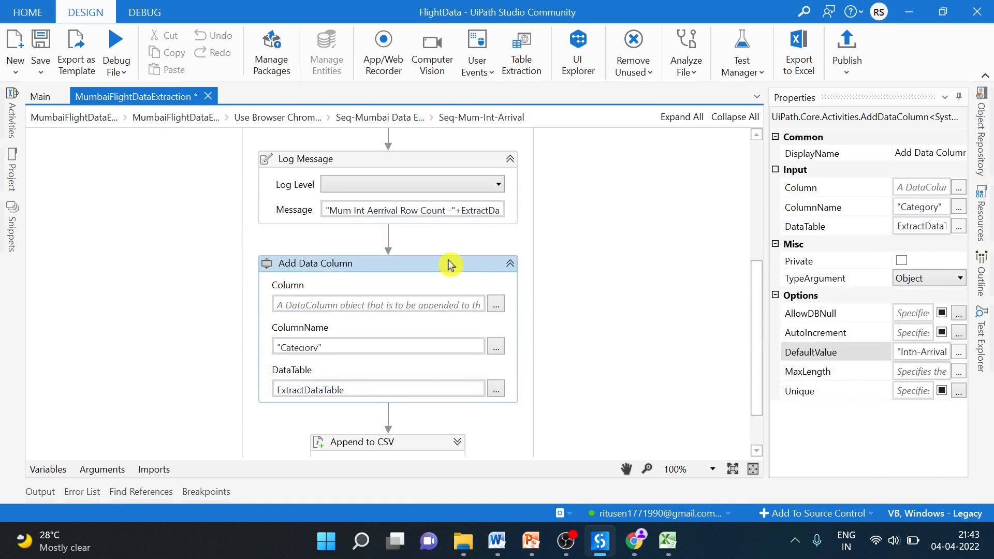
Step: Collapse the Add Data Column activity and save the MumbaiFlightDataExtraction workflow
{"action": "left_click_drag", "start_coordinate": [757, 311], "coordinate": [765, 344]}
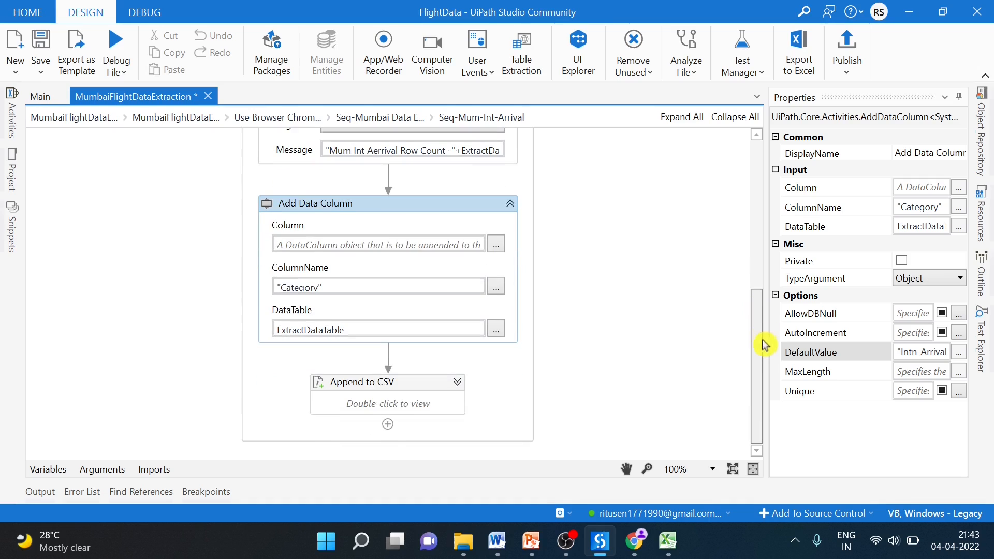
{"action": "left_click", "coordinate": [512, 209]}
{"action": "left_click", "coordinate": [47, 46]}
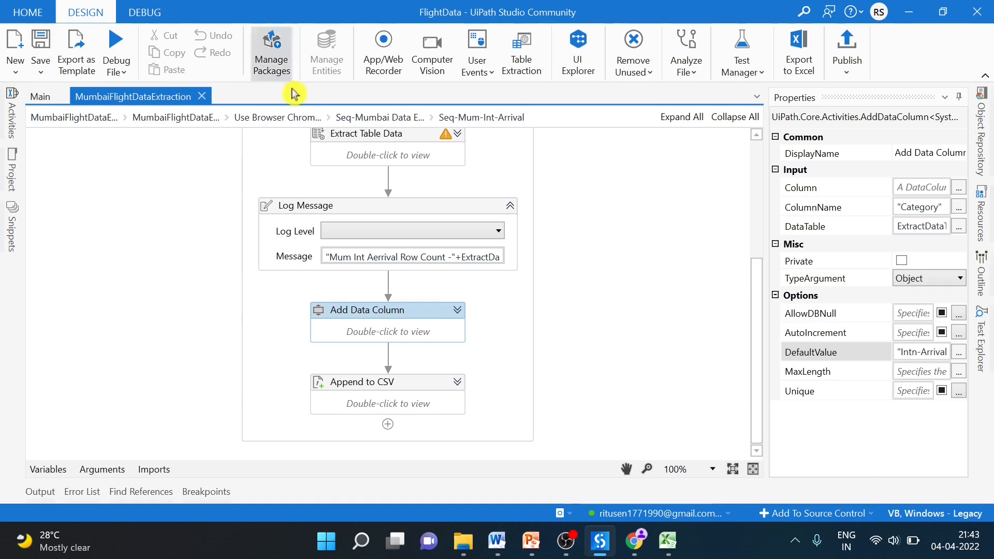
Step: Open Seq-Mum-Int-Depart and paste the copied Log Message and Add Data Column activities between Extract Table Data and Append to CSV
{"action": "left_click", "coordinate": [367, 118]}
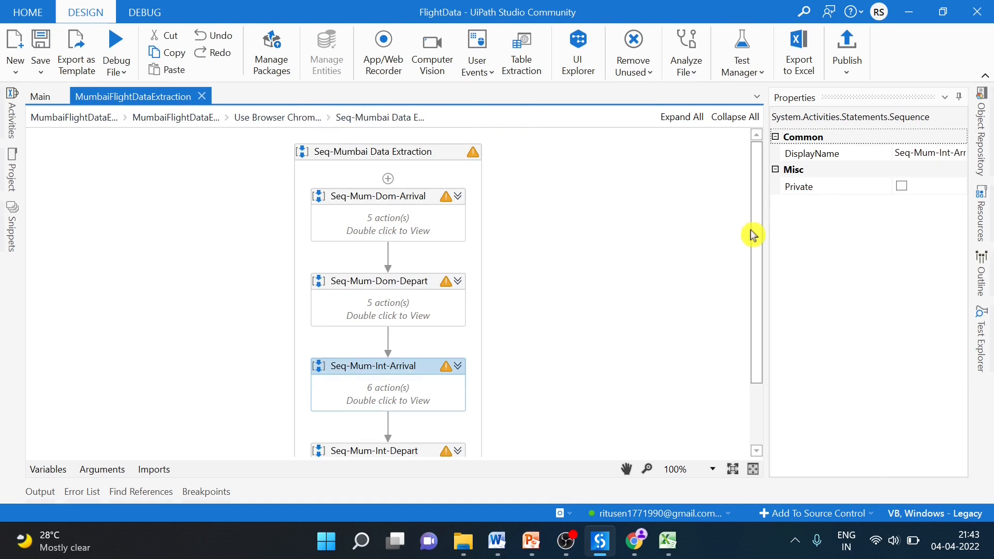
{"action": "left_click_drag", "start_coordinate": [754, 228], "coordinate": [759, 355]}
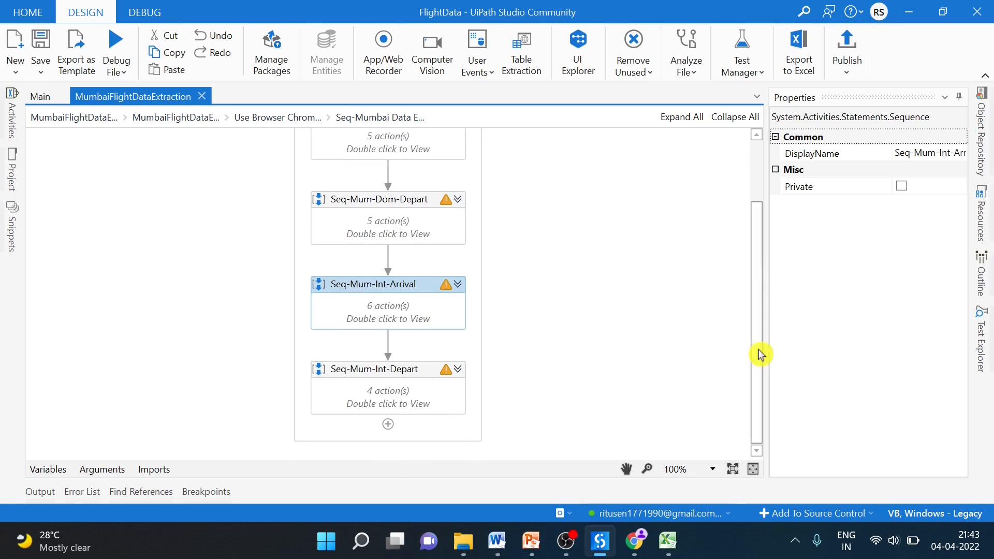
{"action": "double_click", "coordinate": [455, 402]}
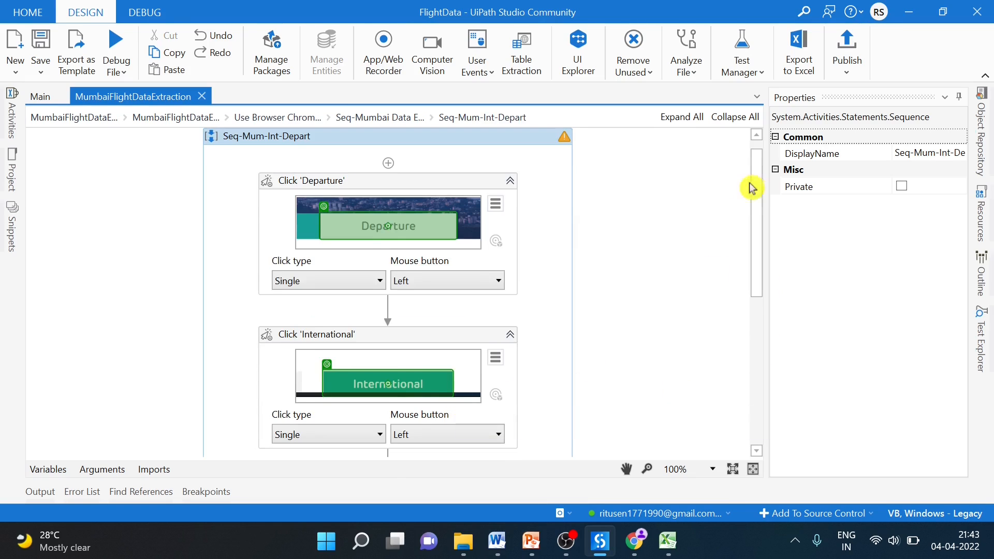
{"action": "left_click", "coordinate": [509, 189]}
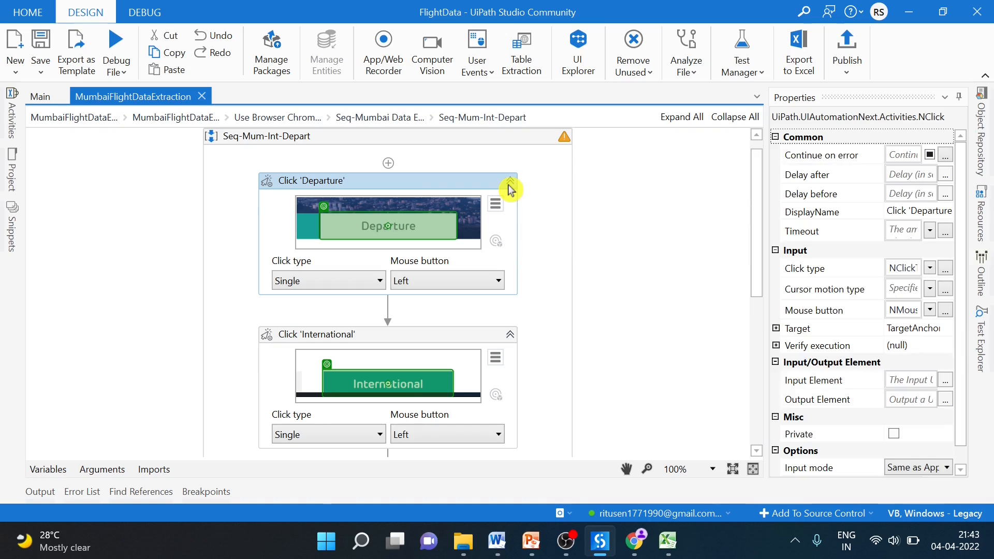
{"action": "left_click", "coordinate": [519, 337]}
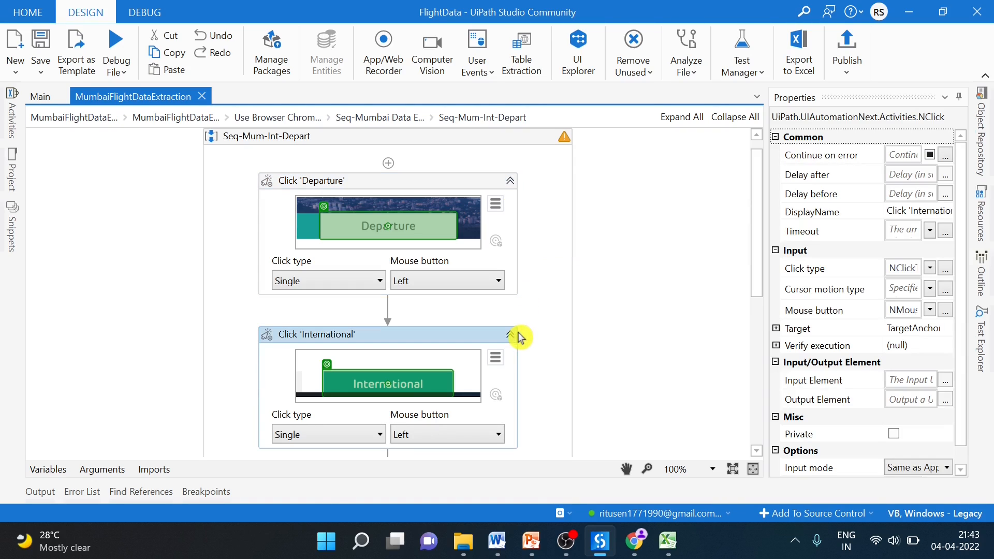
{"action": "left_click_drag", "start_coordinate": [757, 204], "coordinate": [772, 350]}
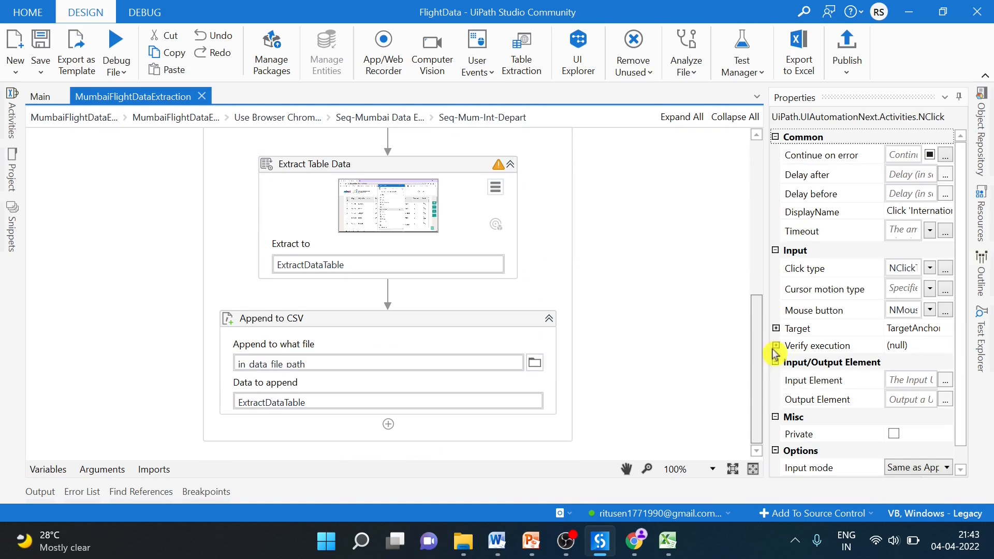
{"action": "left_click", "coordinate": [552, 327]}
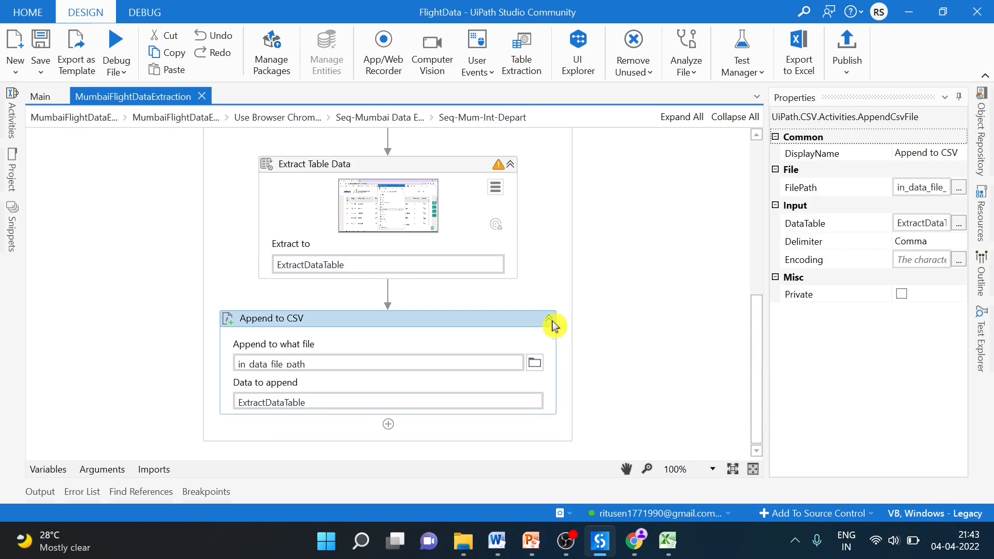
{"action": "left_click", "coordinate": [551, 321]}
{"action": "left_click", "coordinate": [446, 361]}
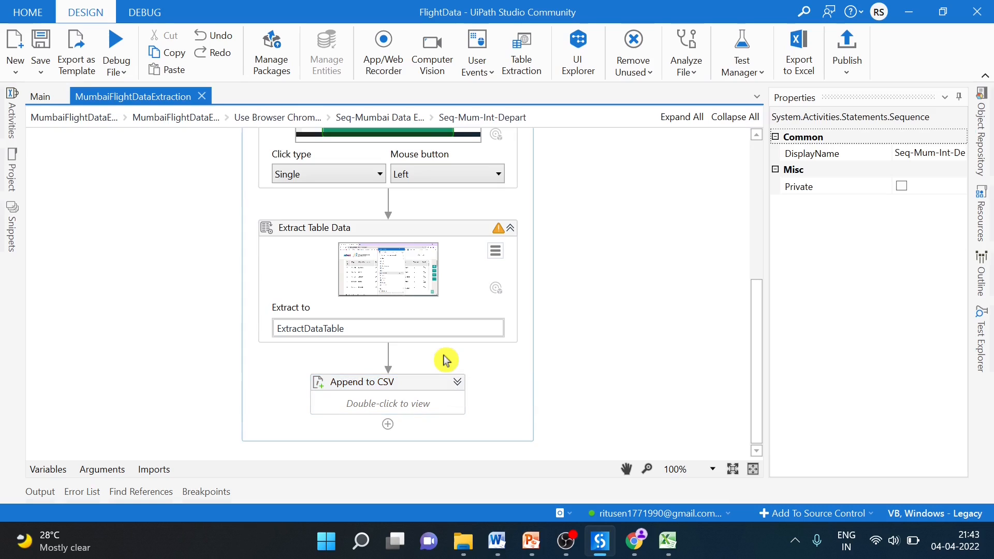
{"action": "key", "text": "ctrl+v"}
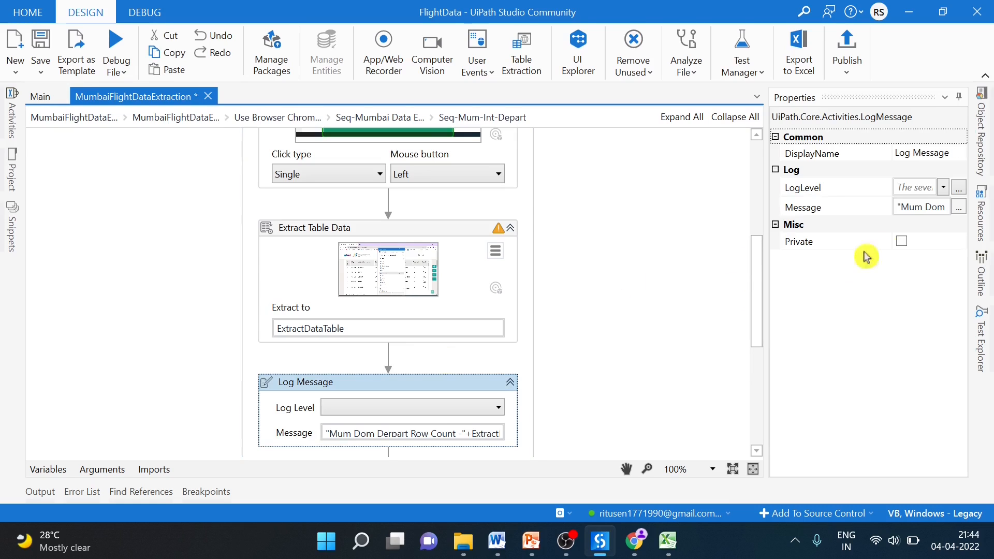
Step: Change the label text in the pasted Log Message expression to "Mum Int Derpart Row Count -"
{"action": "left_click", "coordinate": [959, 209]}
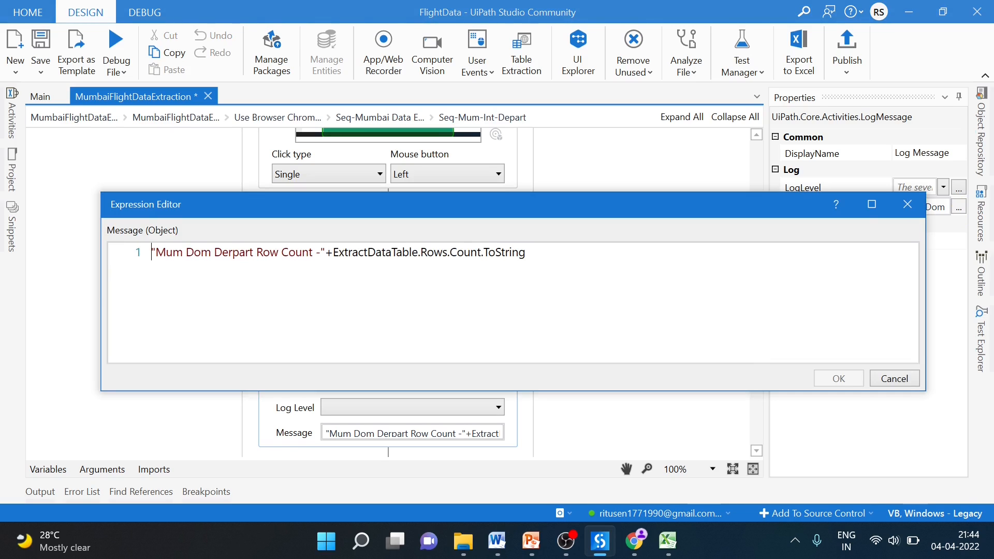
{"action": "double_click", "coordinate": [201, 253]}
{"action": "type", "text": "Int"}
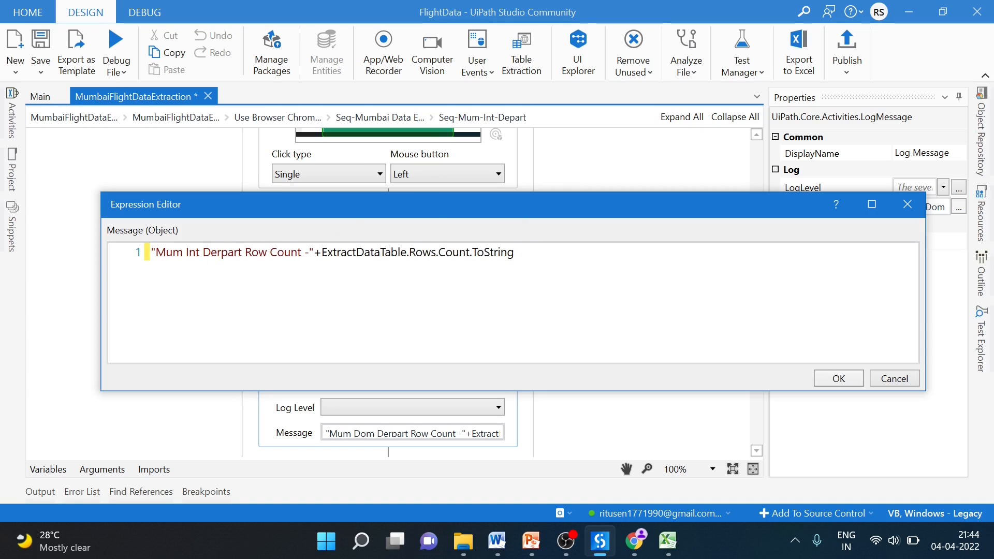
{"action": "left_click", "coordinate": [839, 379]}
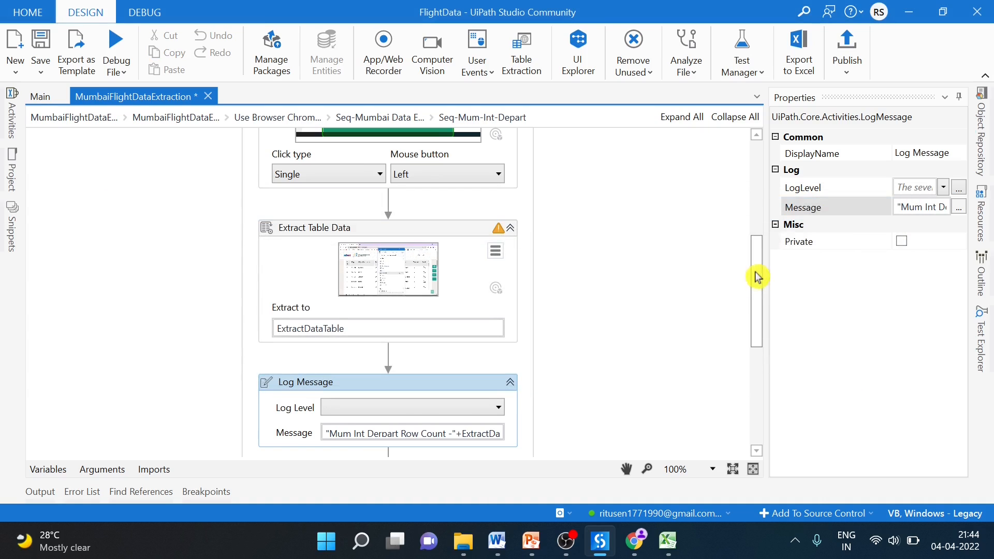
Step: Set the default value of the pasted Add Data Column activity to "Intn-Depart" and save the workflow
{"action": "left_click_drag", "start_coordinate": [757, 275], "coordinate": [759, 374]}
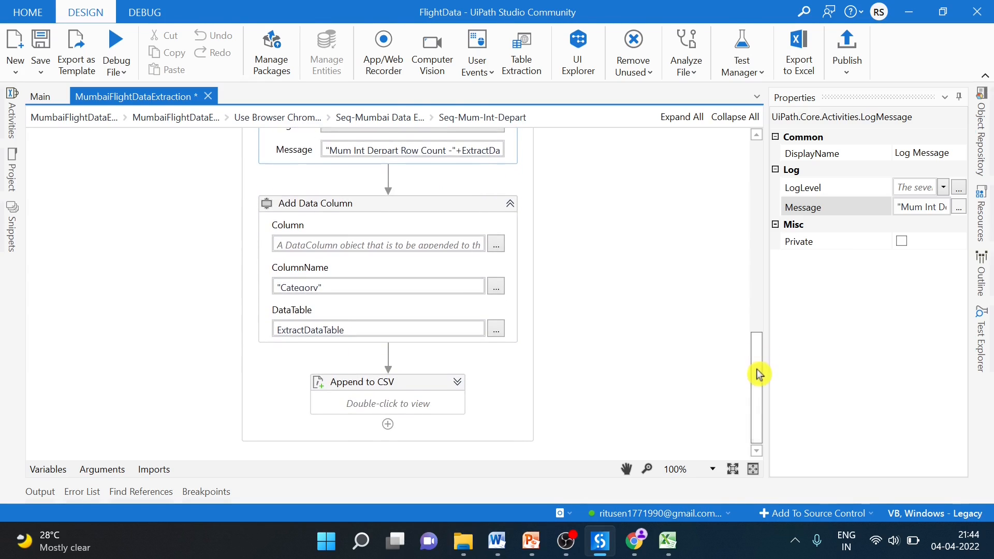
{"action": "left_click", "coordinate": [408, 192]}
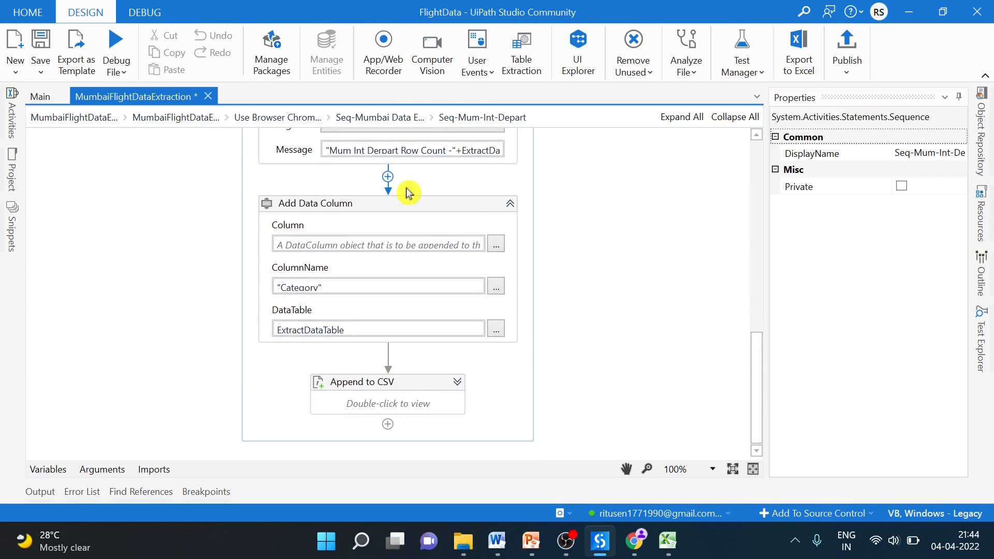
{"action": "left_click", "coordinate": [451, 208]}
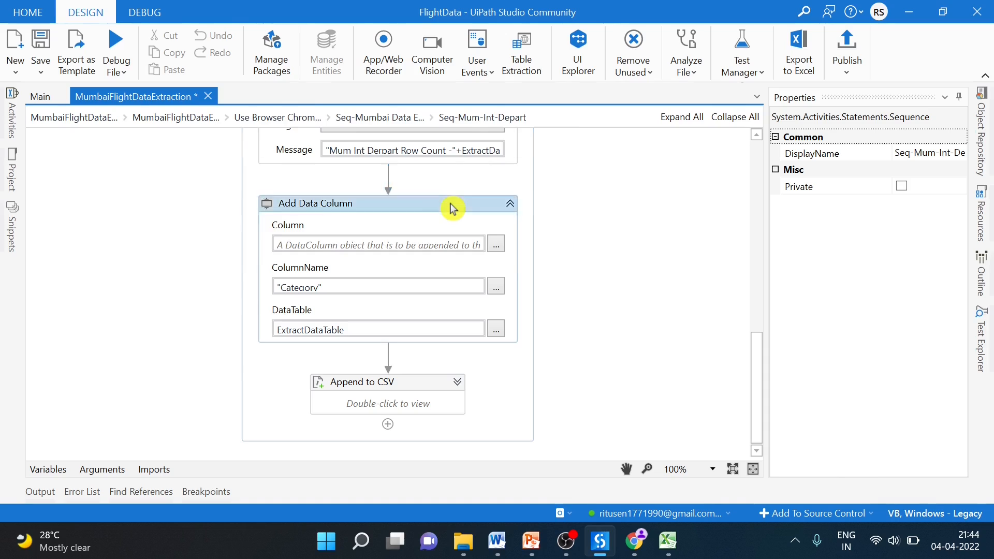
{"action": "left_click", "coordinate": [622, 382]}
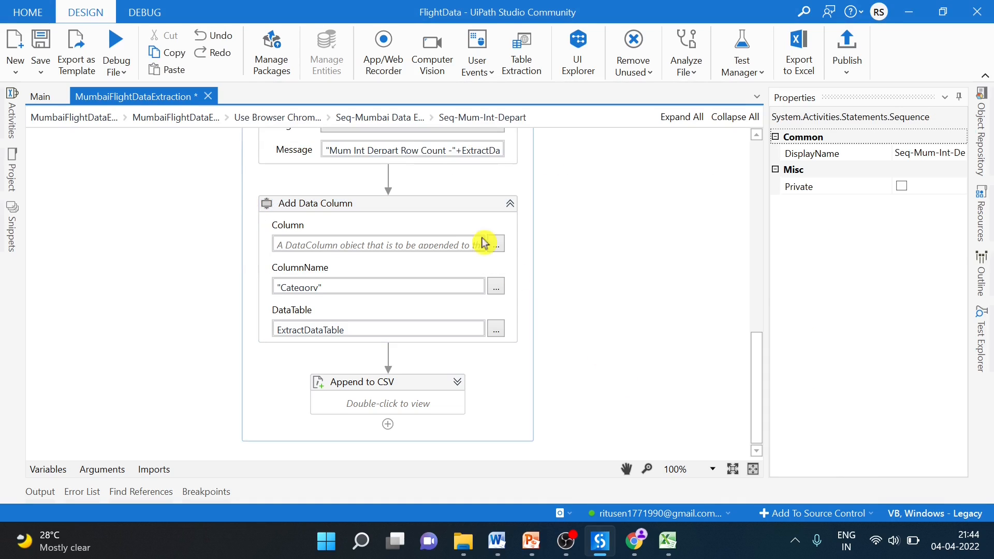
{"action": "left_click", "coordinate": [466, 227]}
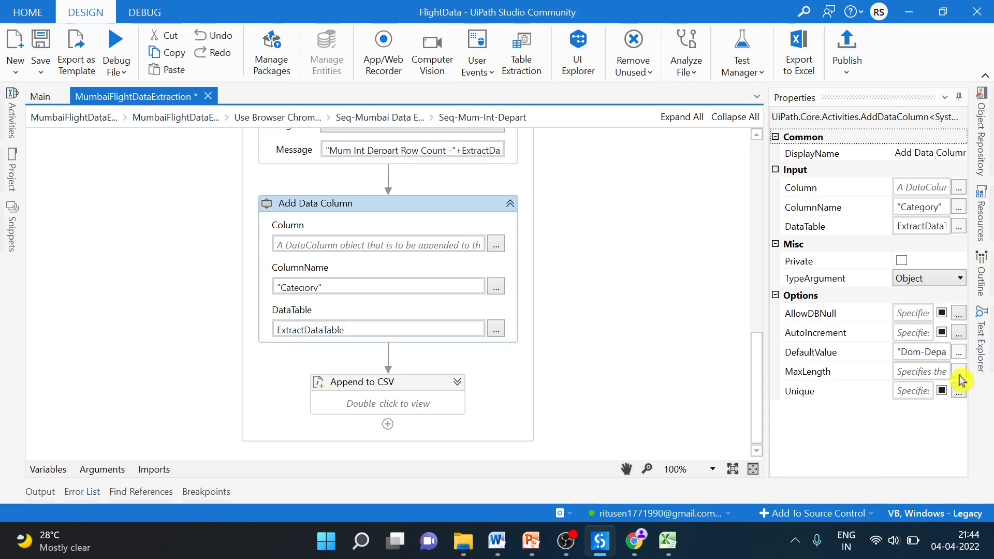
{"action": "left_click", "coordinate": [959, 353]}
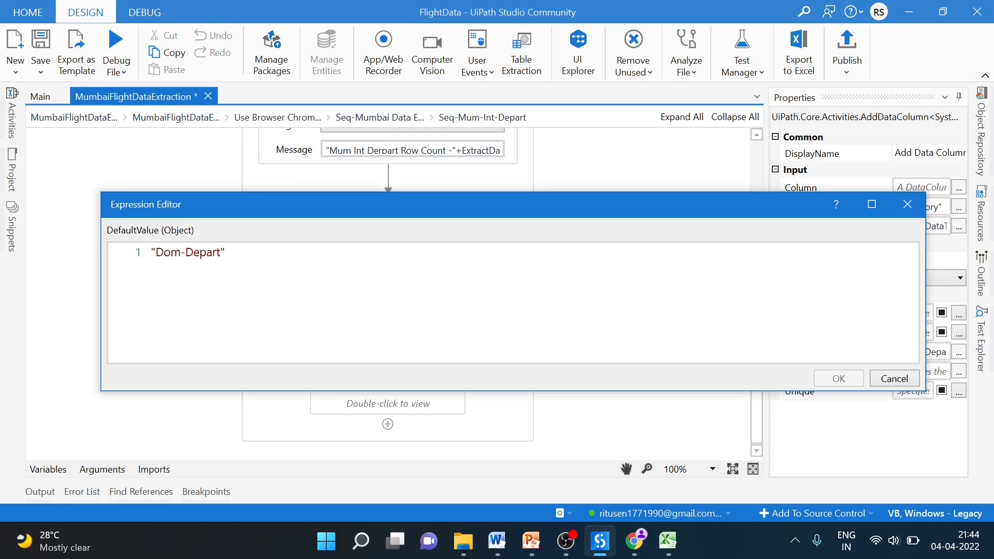
{"action": "key", "text": "BackSpace"}
{"action": "key", "text": "BackSpace"}
{"action": "key", "text": "BackSpace"}
{"action": "type", "text": "Int"}
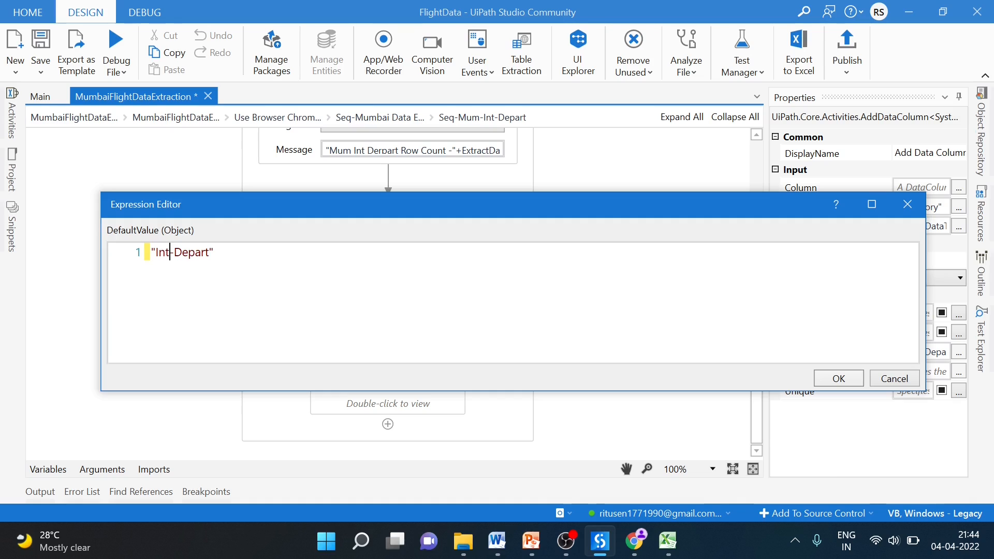
{"action": "type", "text": "n"}
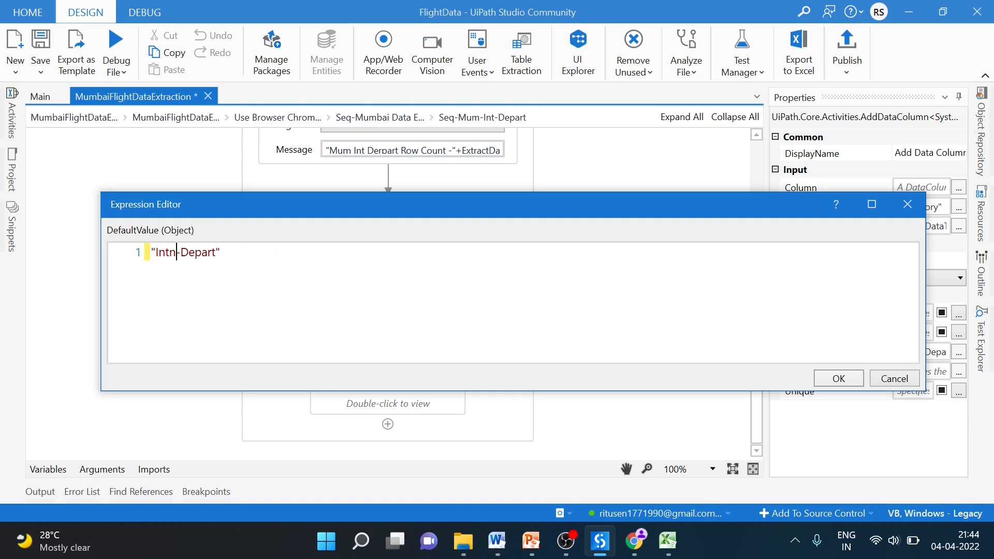
{"action": "left_click", "coordinate": [849, 381]}
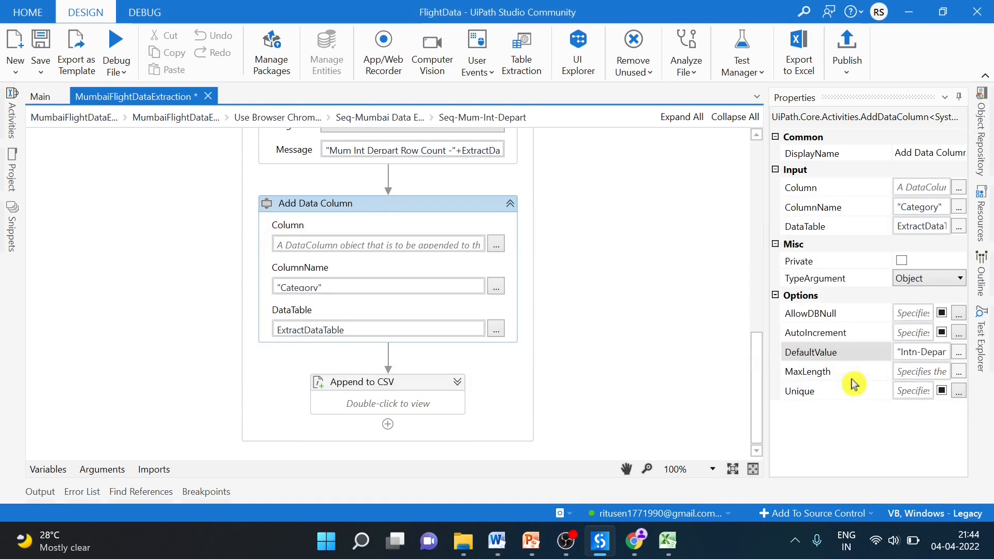
{"action": "left_click", "coordinate": [41, 41]}
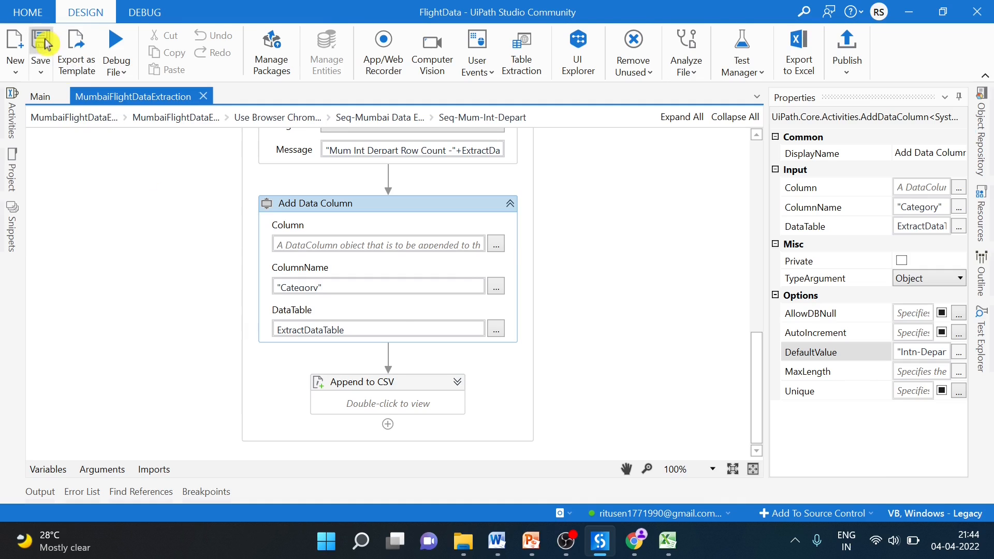
Step: Close Mumbai.csv in Excel without saving and delete the file from the FlightData project folder
{"action": "left_click", "coordinate": [668, 541]}
{"action": "left_click", "coordinate": [975, 10]}
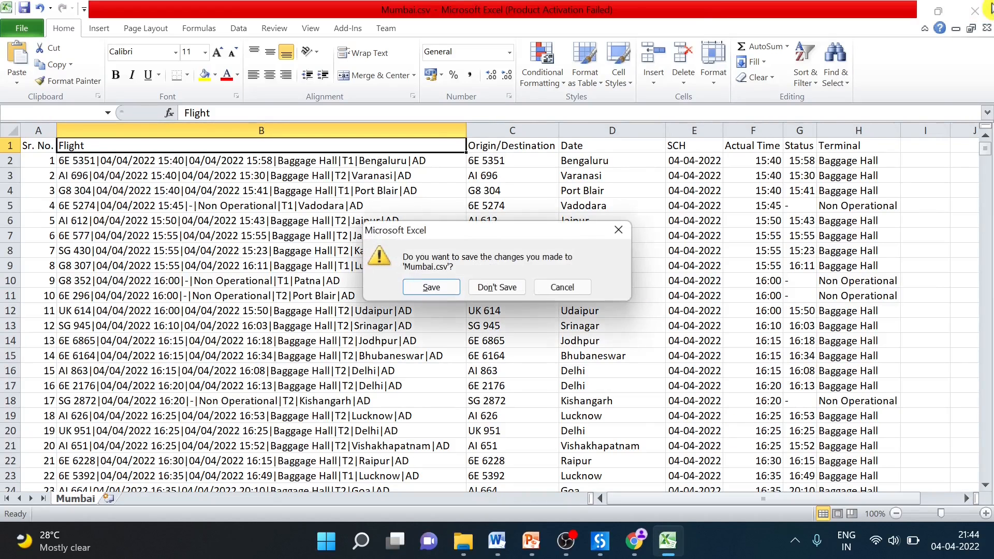
{"action": "left_click", "coordinate": [499, 287]}
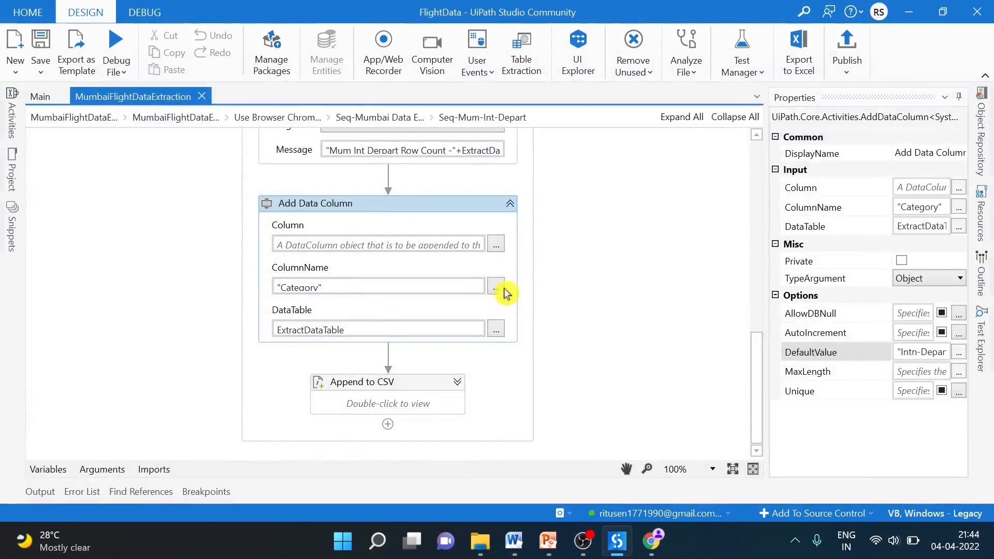
{"action": "mouse_move", "coordinate": [480, 543]}
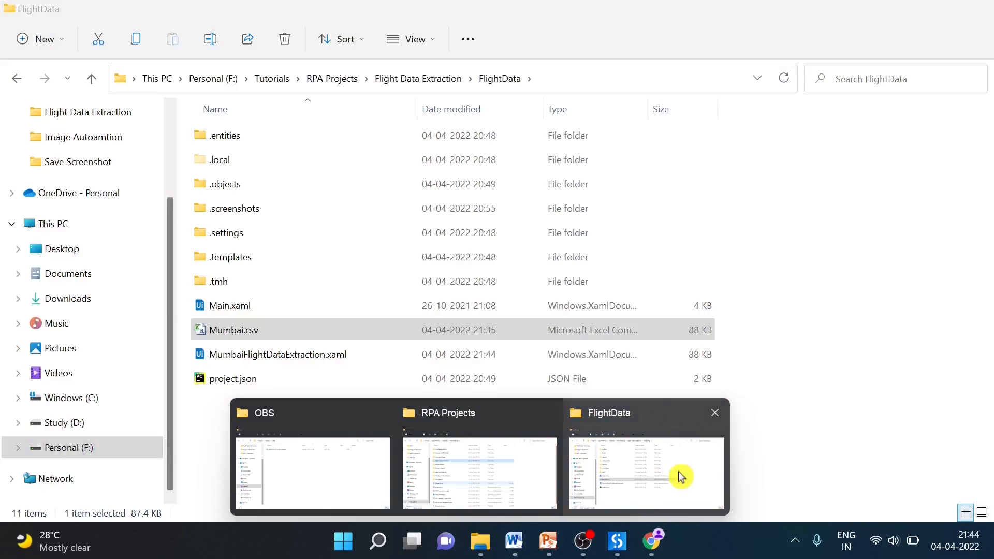
{"action": "left_click", "coordinate": [680, 476]}
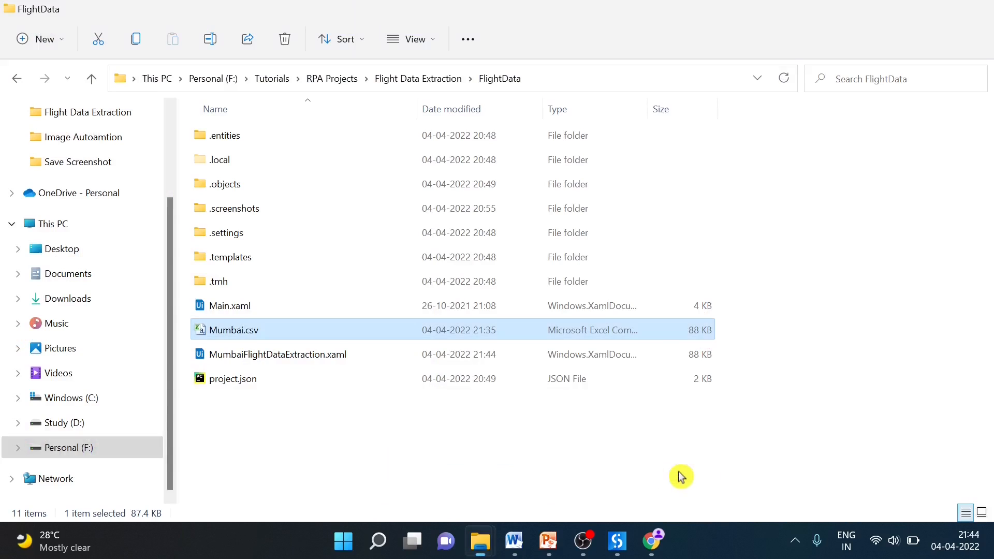
{"action": "key", "text": "Delete"}
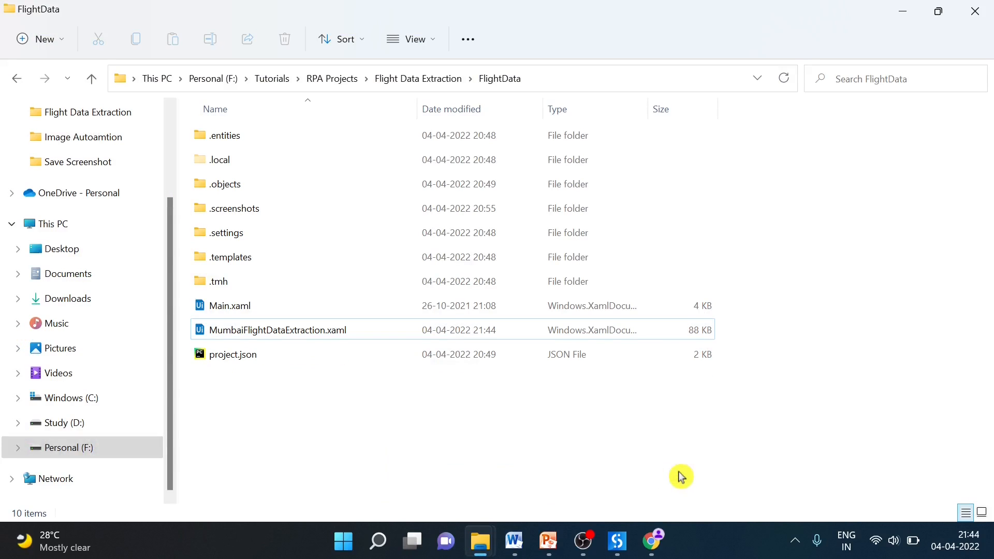
Step: Switch back to UiPath Studio, return to the Seq-Mumbai Data Extraction level, run the workflow file, and bring up the Chrome window
{"action": "left_click", "coordinate": [618, 542]}
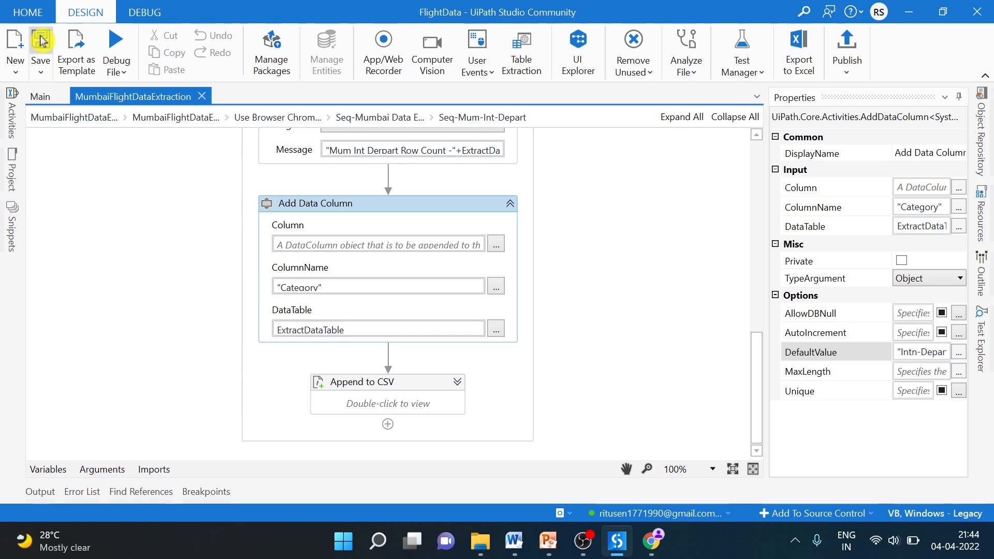
{"action": "left_click", "coordinate": [359, 123]}
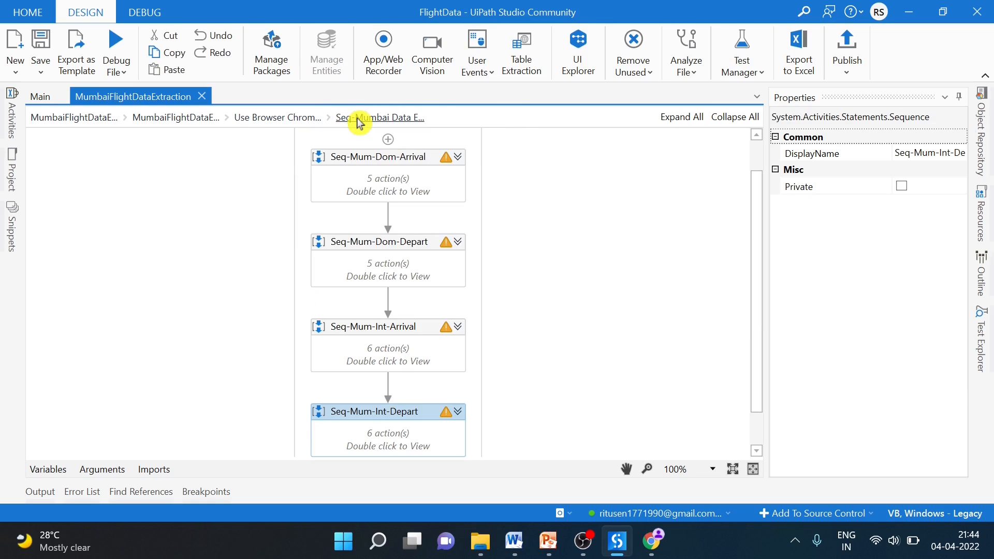
{"action": "scroll", "coordinate": [761, 259], "scroll_direction": "up", "scroll_amount": 1}
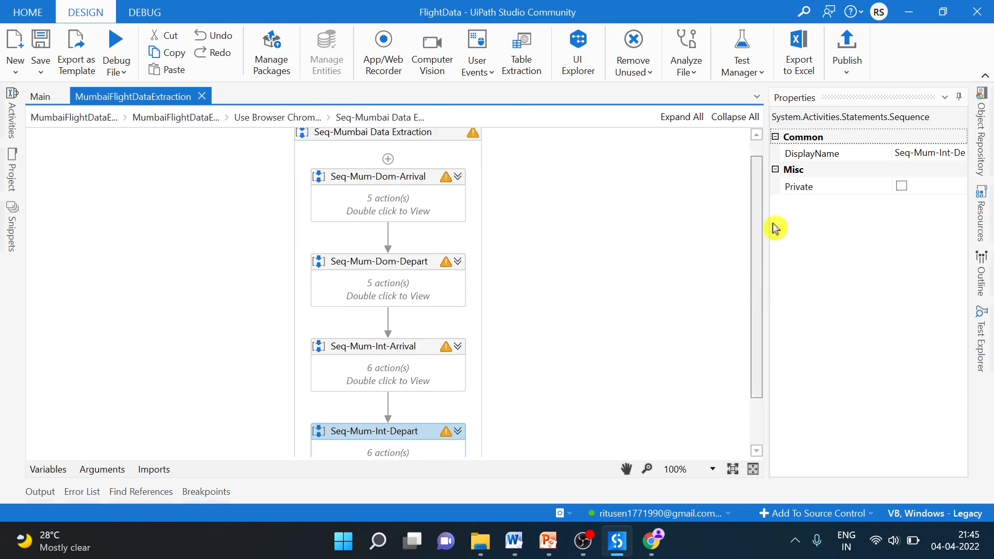
{"action": "left_click", "coordinate": [118, 68]}
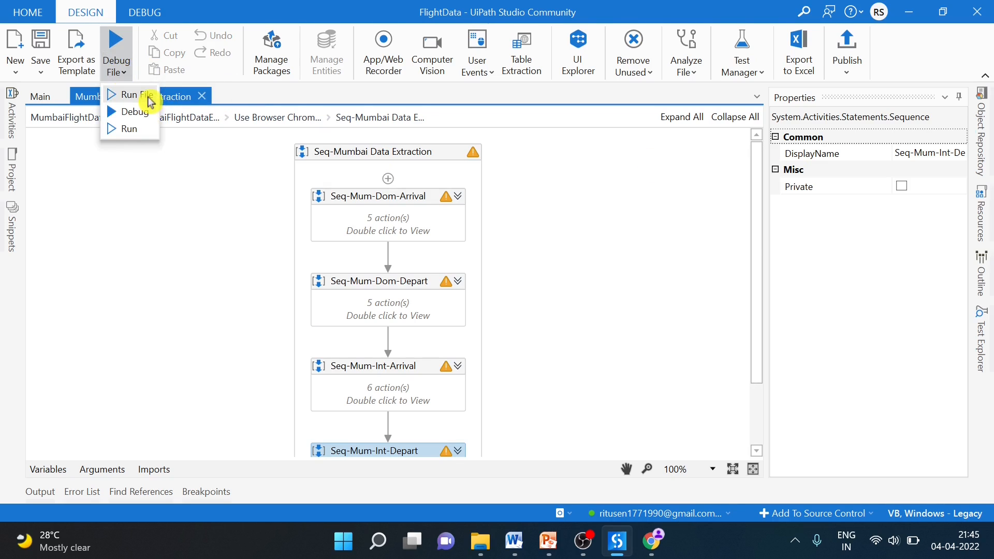
{"action": "left_click", "coordinate": [659, 550]}
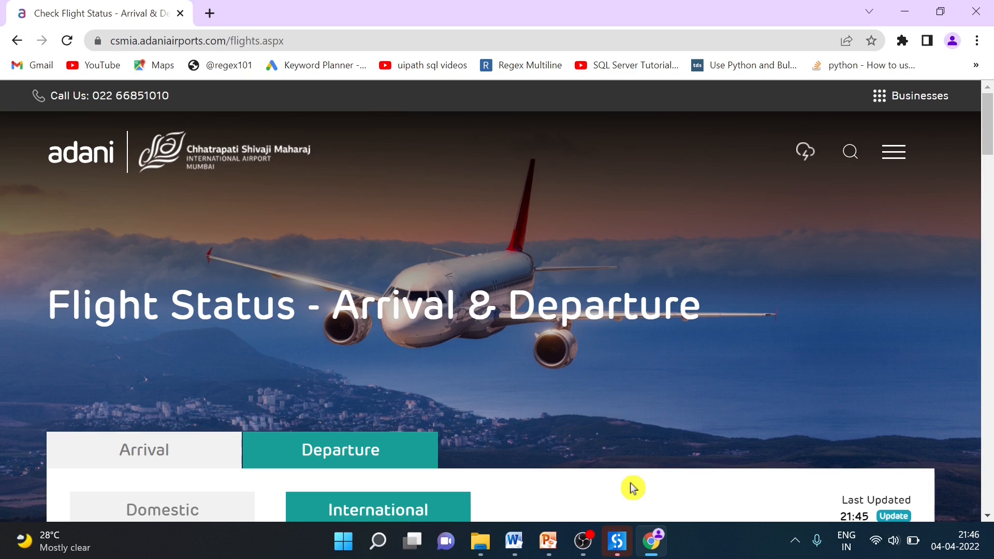
Step: Open the newly generated Mumbai.csv from the FlightData folder in Excel and autofit the Terminal column
{"action": "mouse_move", "coordinate": [617, 539]}
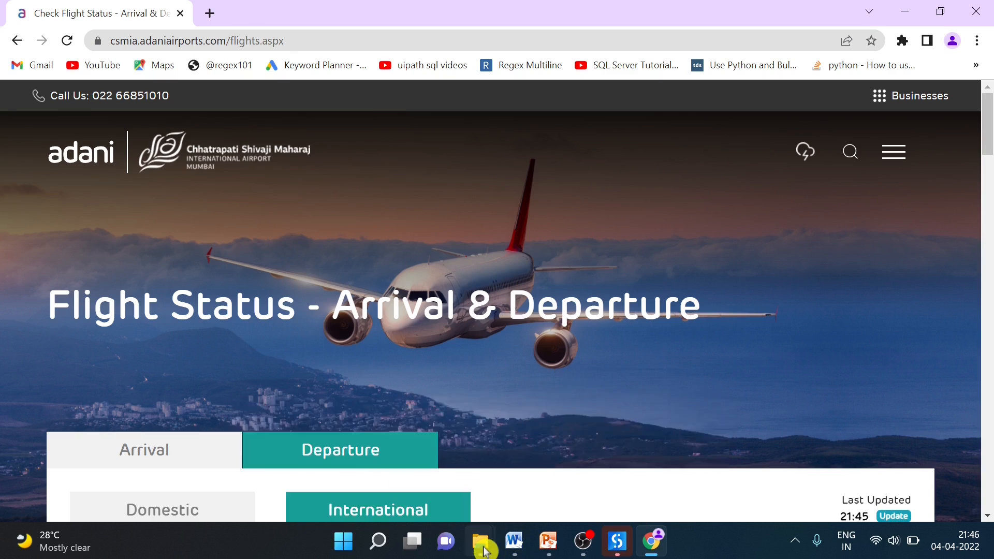
{"action": "mouse_move", "coordinate": [481, 542]}
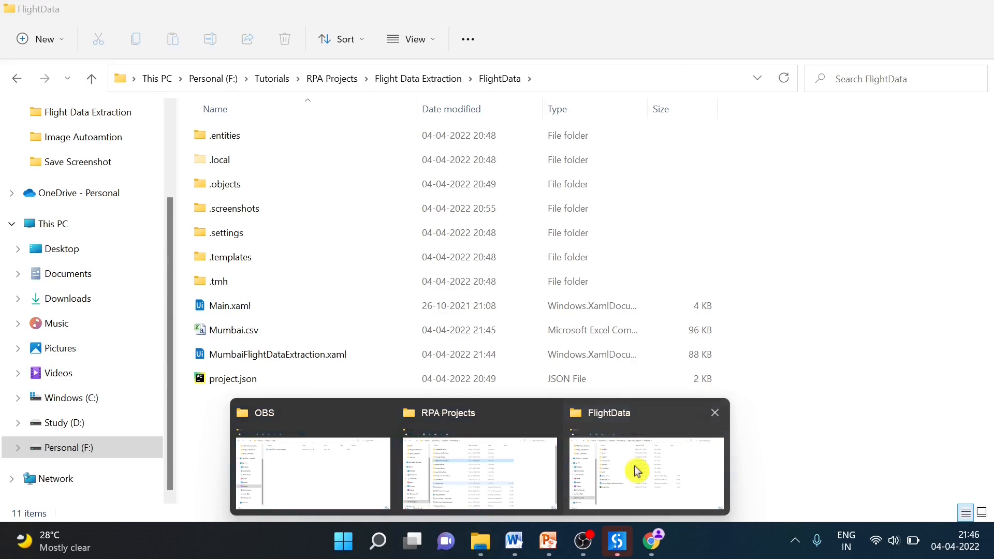
{"action": "left_click", "coordinate": [637, 471]}
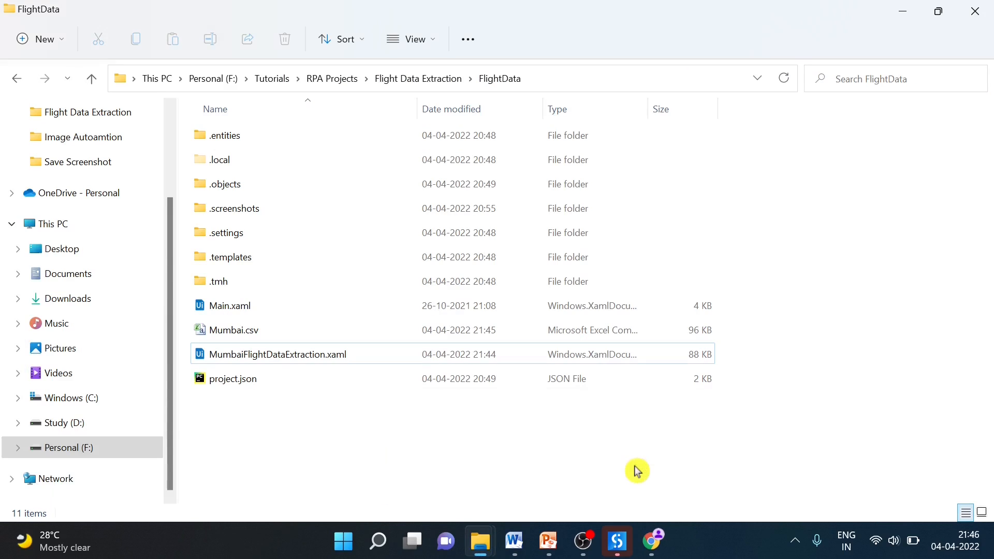
{"action": "left_click", "coordinate": [512, 334]}
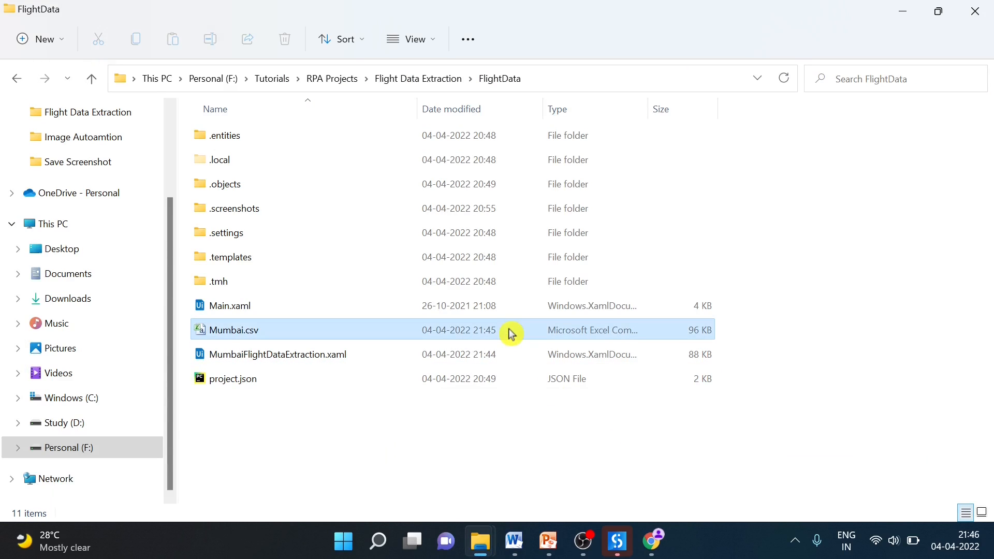
{"action": "double_click", "coordinate": [512, 334]}
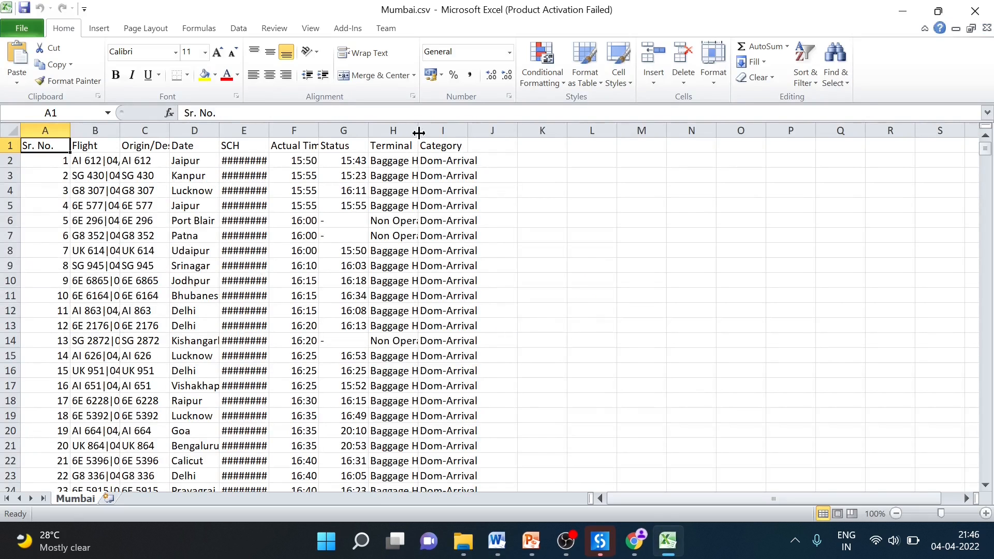
{"action": "double_click", "coordinate": [419, 133]}
Step: Examine the Category column values down through the rows of Mumbai.csv
{"action": "left_click", "coordinate": [476, 161]}
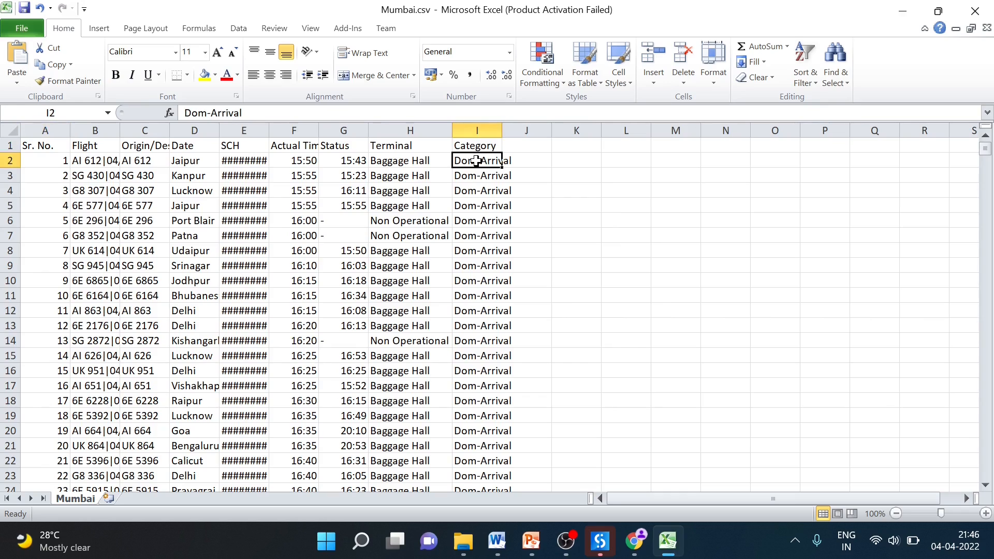
{"action": "key", "text": "Down"}
{"action": "key", "text": "Down"}
{"action": "key", "text": "Down"}
{"action": "key", "text": "Down"}
{"action": "key", "text": "Down"}
{"action": "key", "text": "Down"}
{"action": "key", "text": "Down"}
{"action": "key", "text": "Down"}
{"action": "key", "text": "Down"}
{"action": "key", "text": "Down"}
{"action": "key", "text": "Down"}
{"action": "key", "text": "Down"}
{"action": "key", "text": "Down"}
{"action": "key", "text": "Down"}
{"action": "key", "text": "Down"}
{"action": "key", "text": "Down"}
{"action": "key", "text": "Down"}
{"action": "key", "text": "Down"}
{"action": "key", "text": "Down"}
{"action": "key", "text": "Down"}
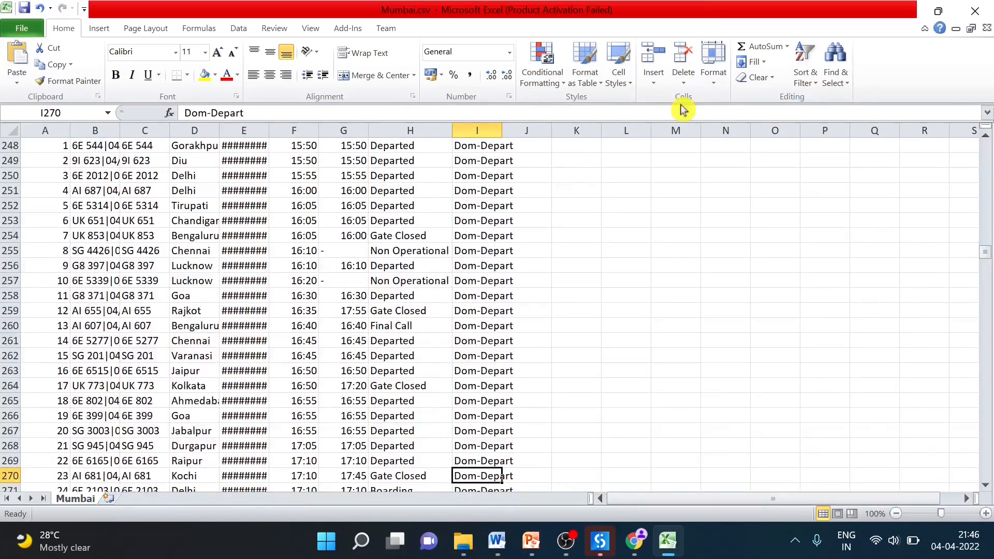
{"action": "key", "text": "Down"}
{"action": "key", "text": "Down"}
{"action": "key", "text": "Down"}
{"action": "key", "text": "Down"}
{"action": "key", "text": "Down"}
{"action": "key", "text": "Down"}
{"action": "key", "text": "Down"}
{"action": "key", "text": "Down"}
{"action": "key", "text": "Down"}
{"action": "key", "text": "Down"}
{"action": "key", "text": "Down"}
{"action": "key", "text": "Down"}
{"action": "key", "text": "Down"}
{"action": "key", "text": "Down"}
{"action": "key", "text": "Down"}
{"action": "key", "text": "Down"}
{"action": "key", "text": "Down"}
{"action": "key", "text": "Down"}
{"action": "key", "text": "Down"}
{"action": "key", "text": "Down"}
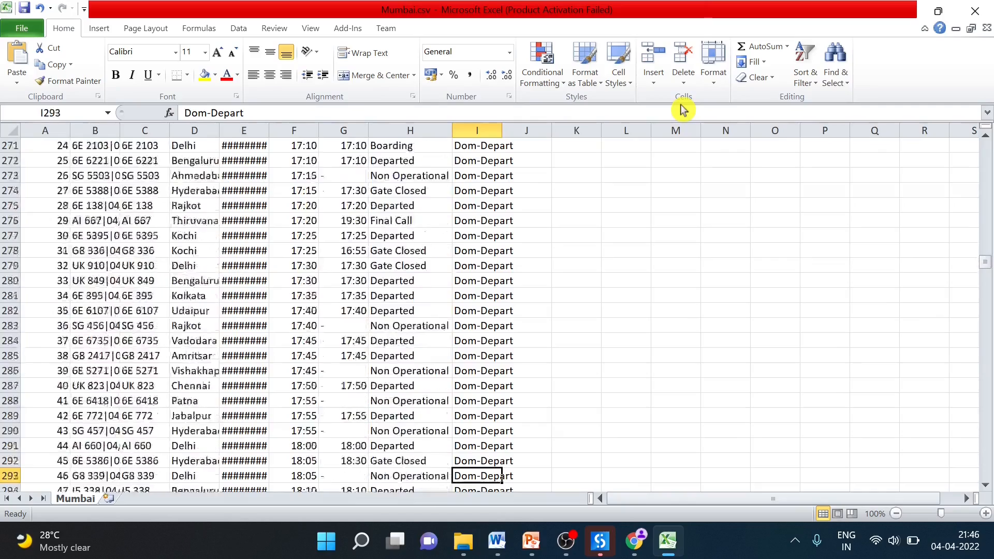
{"action": "key", "text": "Down"}
{"action": "key", "text": "Down"}
{"action": "key", "text": "Down"}
{"action": "key", "text": "Down"}
{"action": "key", "text": "Down"}
{"action": "key", "text": "Down"}
{"action": "key", "text": "Down"}
{"action": "key", "text": "Down"}
{"action": "key", "text": "Down"}
{"action": "key", "text": "Down"}
{"action": "key", "text": "Down"}
{"action": "key", "text": "Down"}
{"action": "key", "text": "Down"}
{"action": "key", "text": "Down"}
{"action": "key", "text": "Down"}
{"action": "key", "text": "Down"}
{"action": "key", "text": "Down"}
{"action": "key", "text": "Down"}
{"action": "key", "text": "Down"}
{"action": "key", "text": "Down"}
{"action": "left_click_drag", "start_coordinate": [987, 331], "coordinate": [989, 430]}
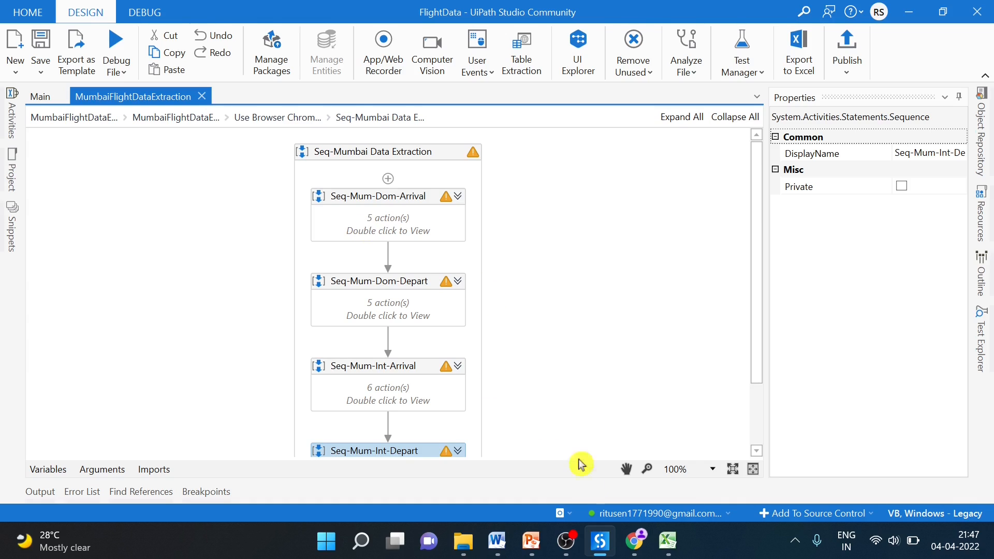
Step: Switch to Chrome, open newdelhiairport.in/live-flight-information in a new tab and bring its flight table into view
{"action": "mouse_move", "coordinate": [617, 550]}
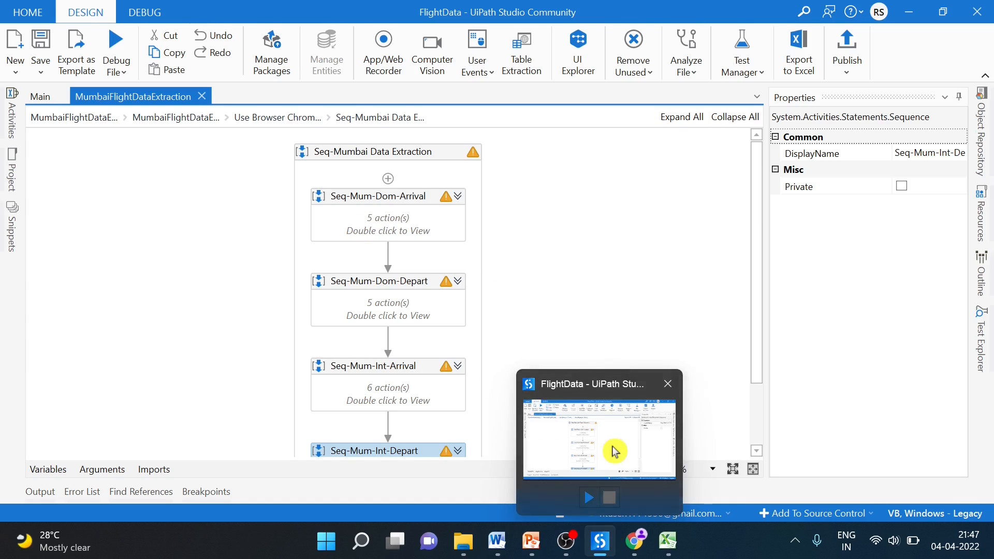
{"action": "left_click", "coordinate": [643, 552]}
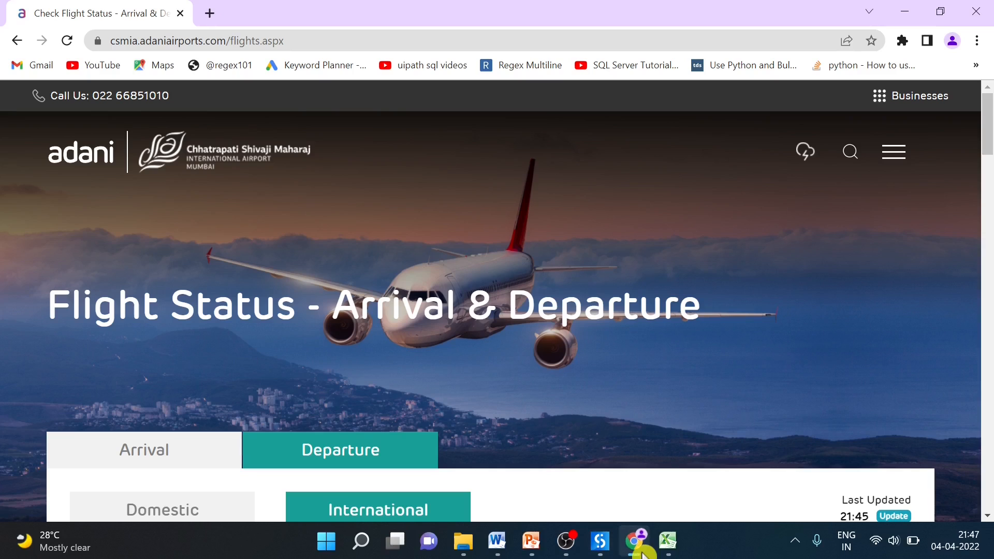
{"action": "left_click", "coordinate": [210, 10]}
{"action": "type", "text": "n"}
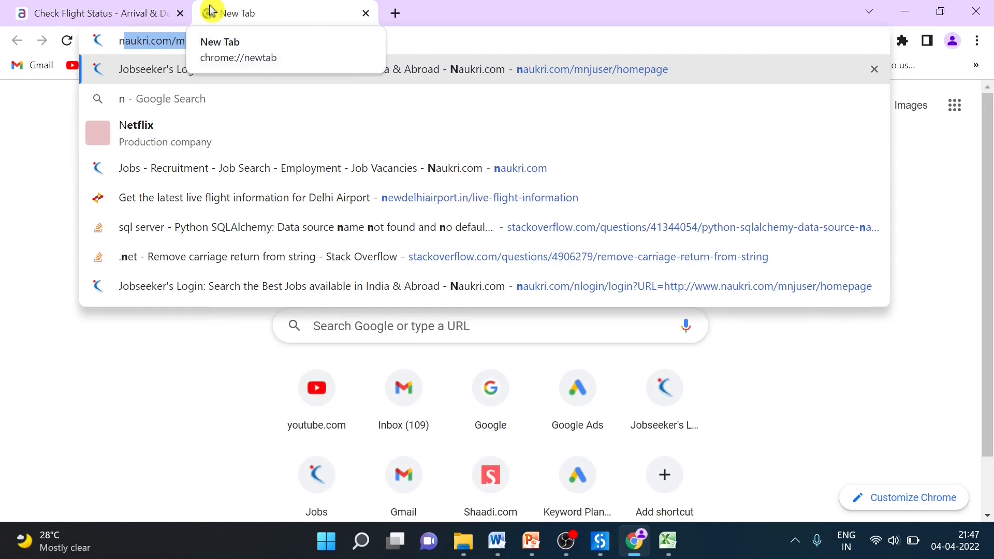
{"action": "type", "text": "ew"}
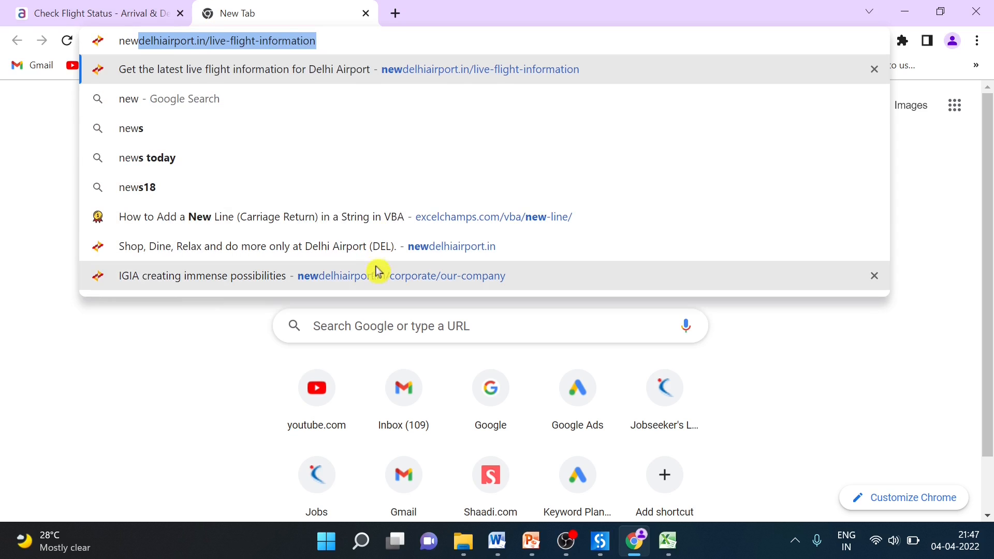
{"action": "left_click", "coordinate": [376, 283]}
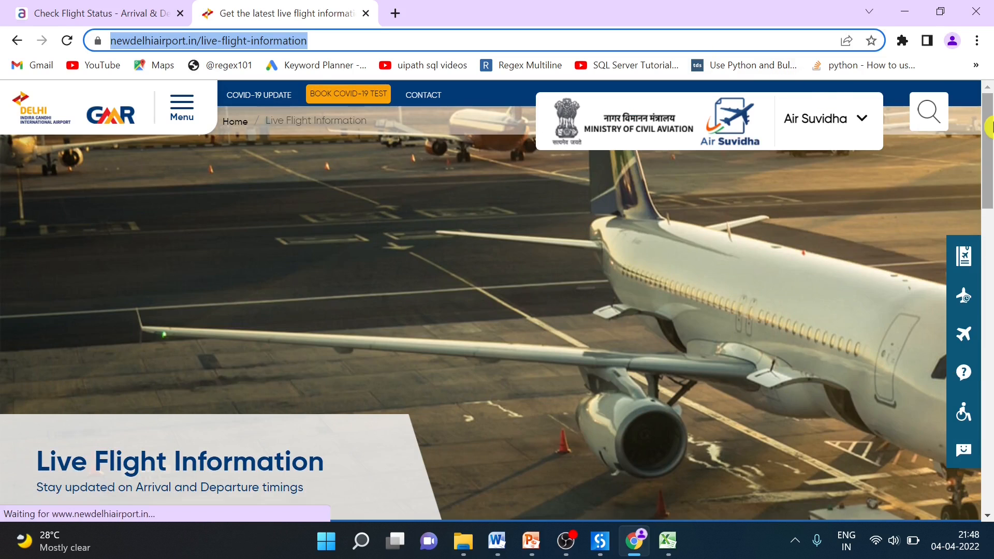
{"action": "left_click_drag", "start_coordinate": [990, 156], "coordinate": [991, 249]}
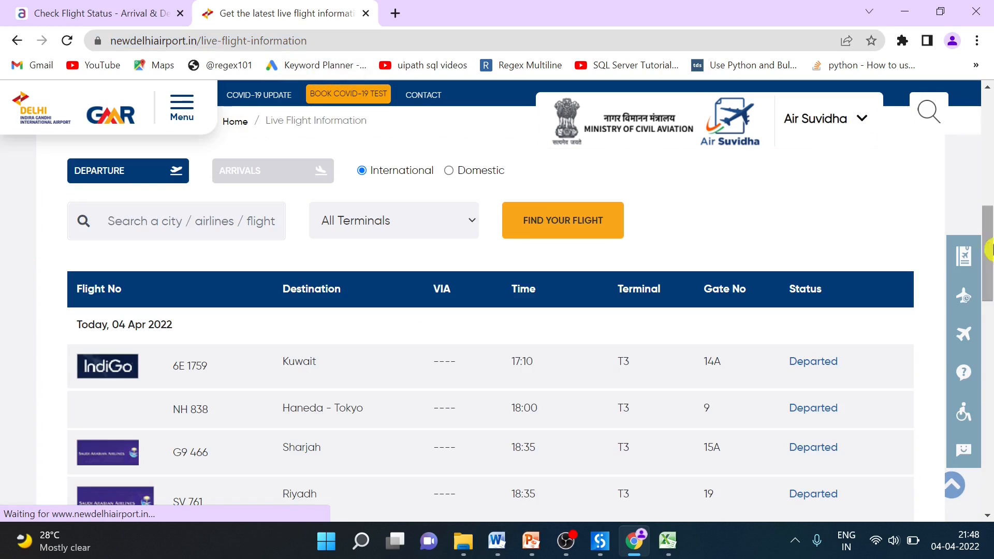